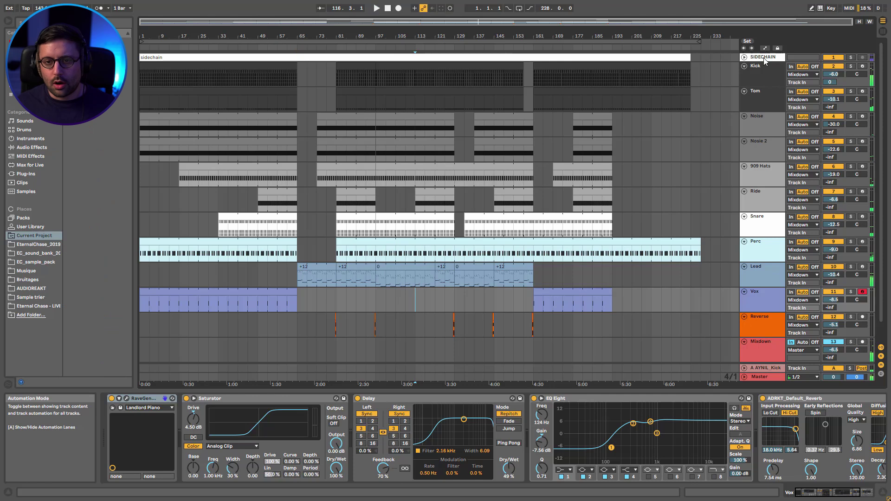
Unfold the SIDECHAIN track and open its sidechain audio clip to view the waveform
{"action": "left_click", "coordinate": [764, 59]}
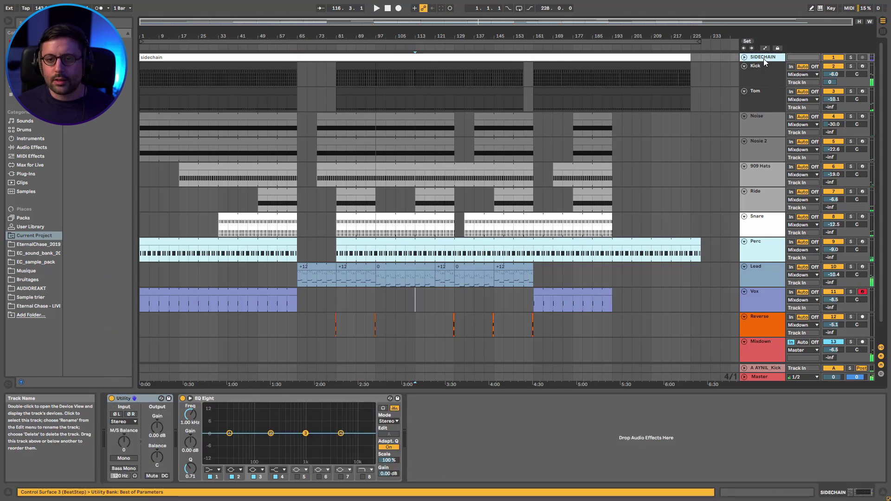
{"action": "left_click", "coordinate": [744, 59]}
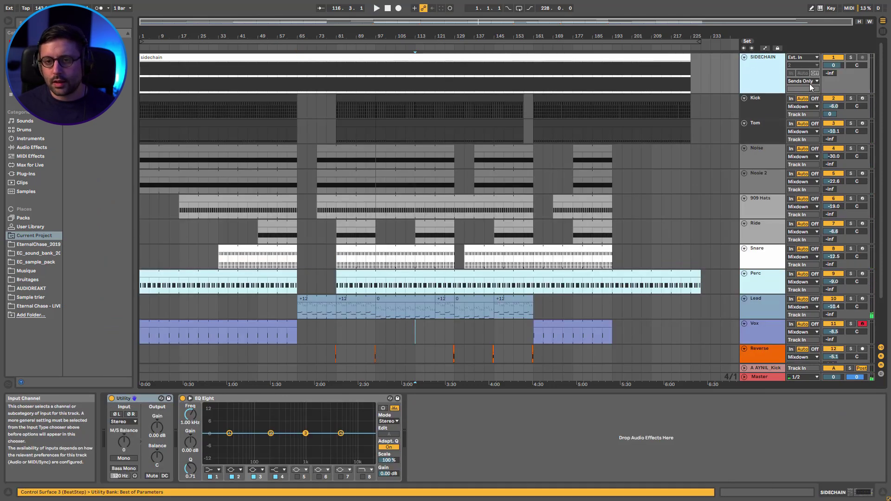
{"action": "left_click", "coordinate": [656, 75]}
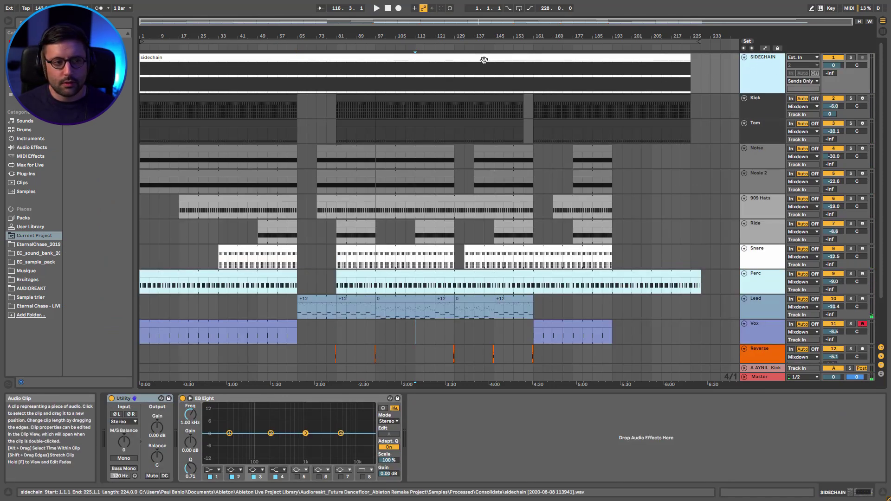
{"action": "double_click", "coordinate": [482, 91]}
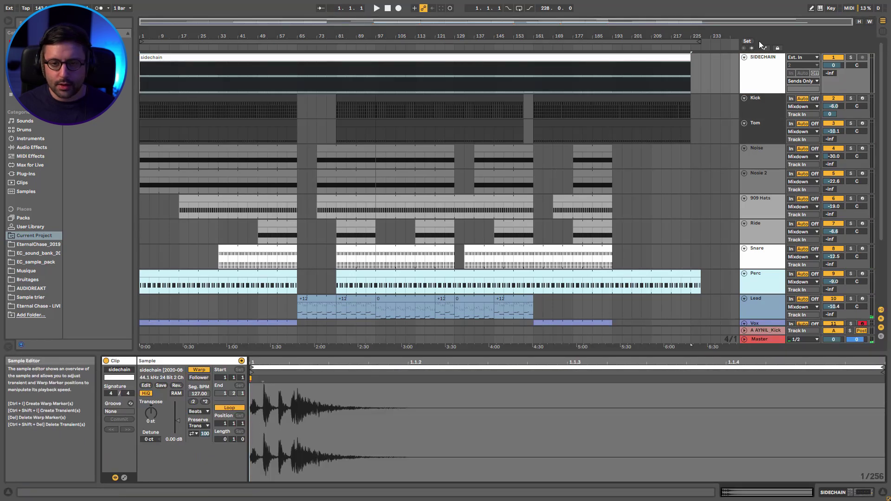
Audition the SIDECHAIN track in solo with its output routed to Master, and restore the output to Sends Only
{"action": "left_click", "coordinate": [798, 81]}
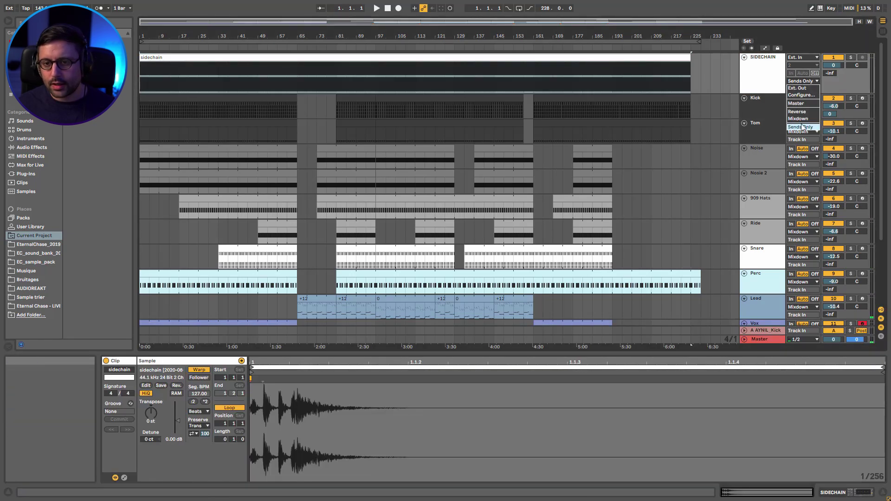
{"action": "left_click", "coordinate": [796, 103]}
{"action": "left_click", "coordinate": [850, 57]}
{"action": "key", "text": "space"}
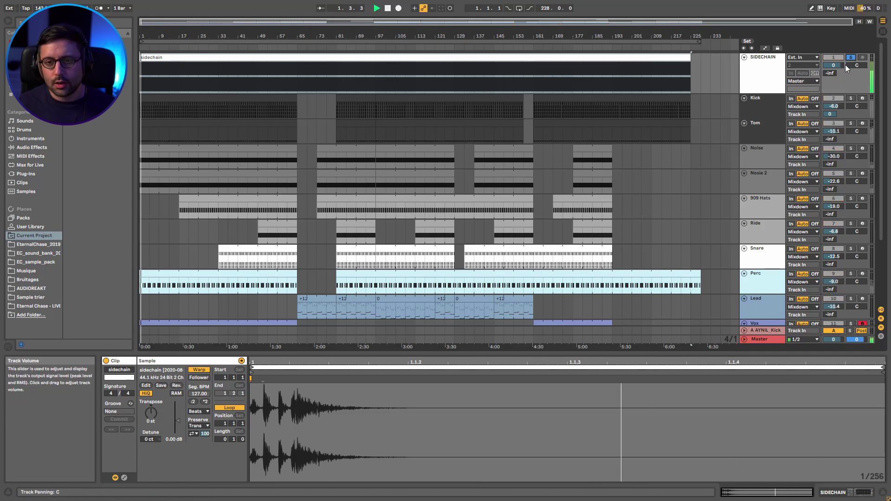
{"action": "left_click", "coordinate": [807, 81]}
{"action": "left_click", "coordinate": [805, 127]}
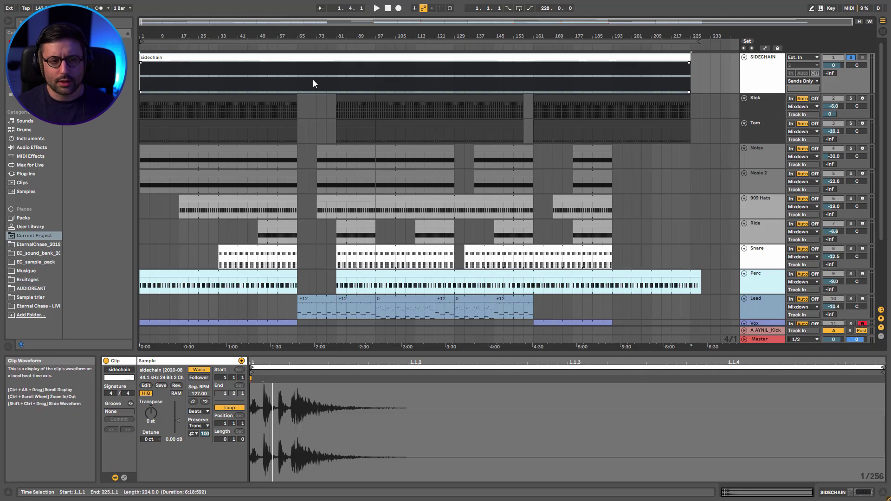
Fold the SIDECHAIN track and solo the Kick track
{"action": "left_click", "coordinate": [307, 112]}
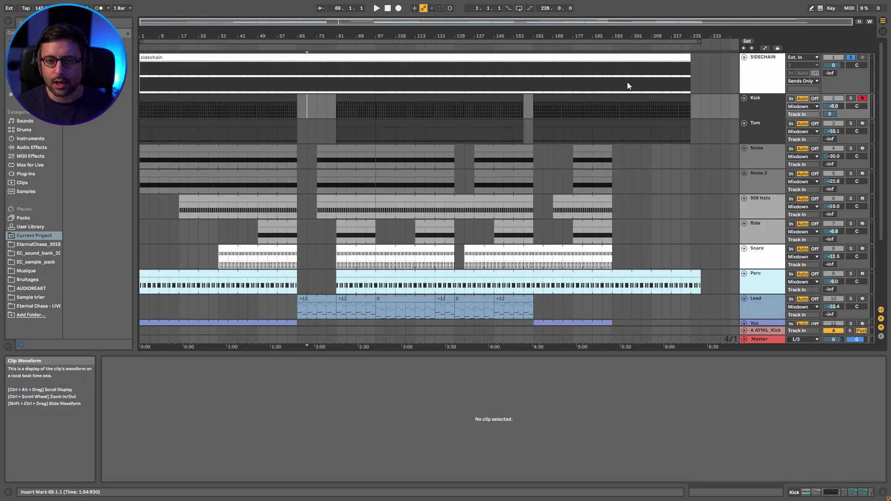
{"action": "left_click", "coordinate": [744, 56]}
{"action": "left_click", "coordinate": [761, 69]}
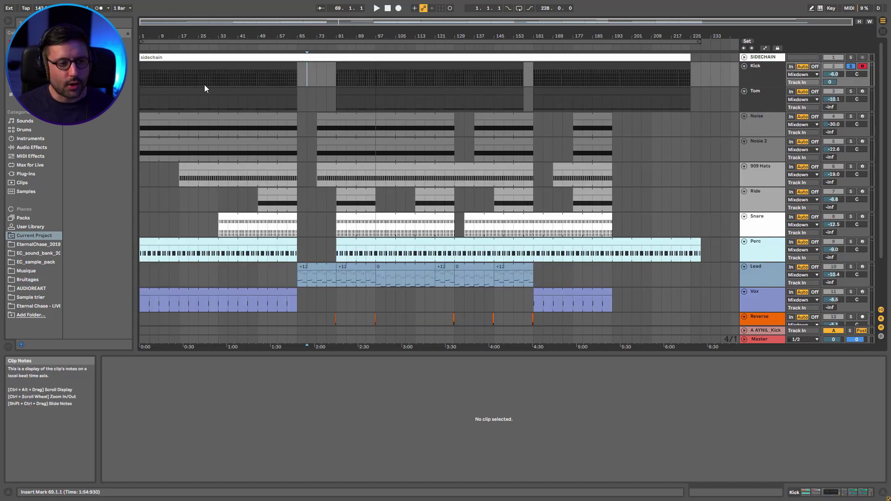
Play the soloed Kick track from bar 29 with the effects after the AYNIL_KickDesigner rack bypassed
{"action": "left_click", "coordinate": [205, 82]}
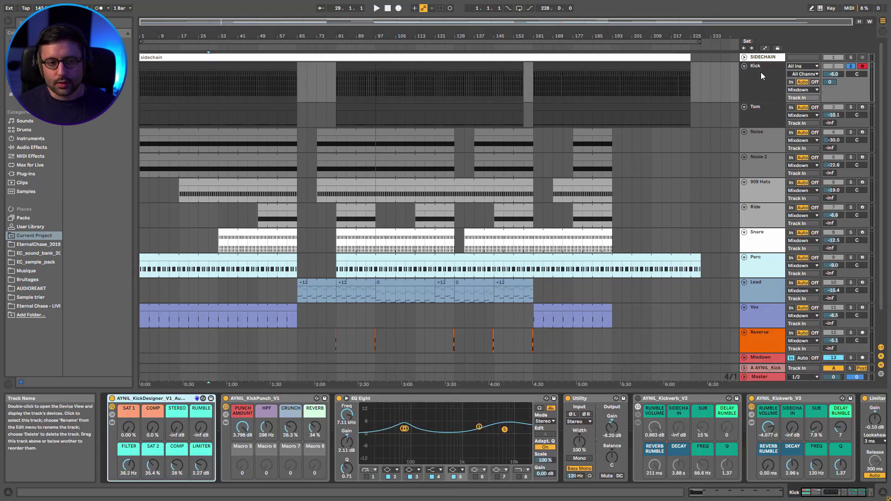
{"action": "key", "text": "space"}
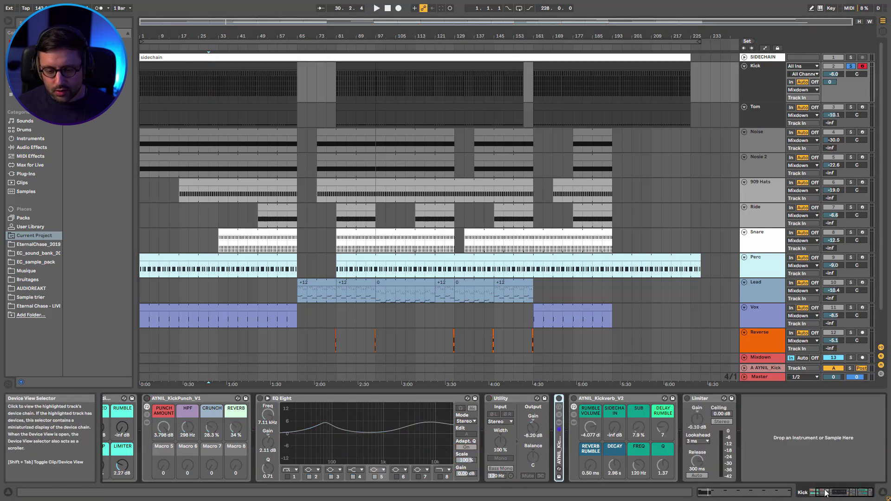
{"action": "key", "text": "space"}
{"action": "key", "text": "space"}
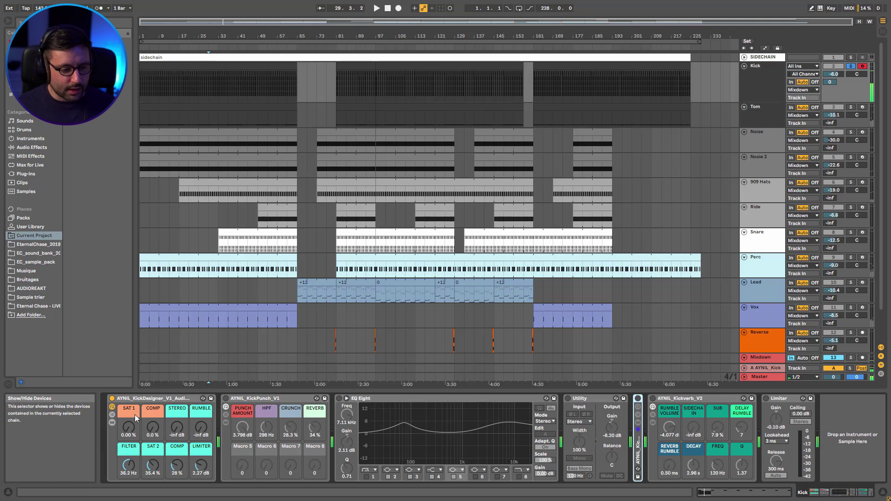
Expand the AYNIL_KickDesigner rack and examine the Operator inside the Kick pad's Kickbox rack, then collapse the Kickbox
{"action": "left_click", "coordinate": [113, 423]}
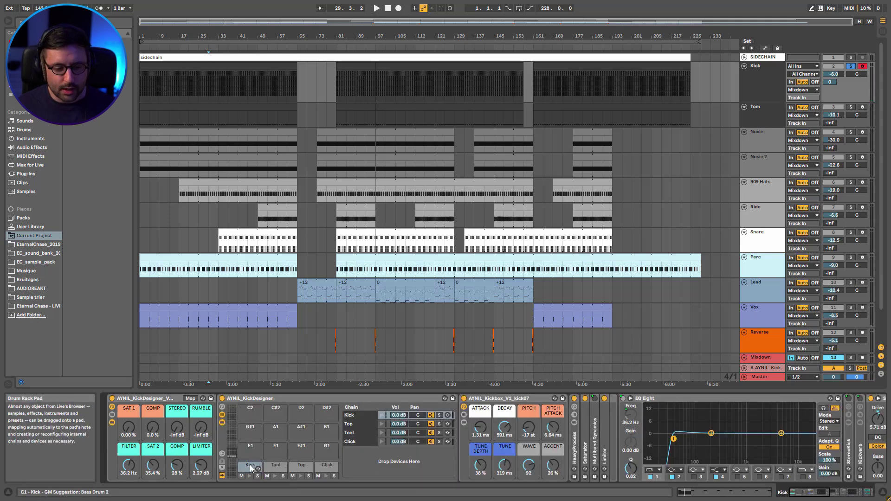
{"action": "left_click", "coordinate": [250, 467]}
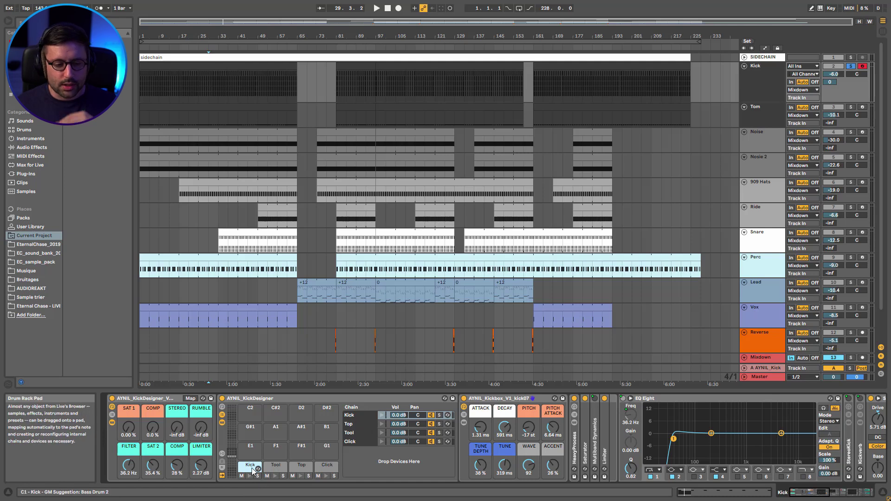
{"action": "left_click", "coordinate": [464, 425]}
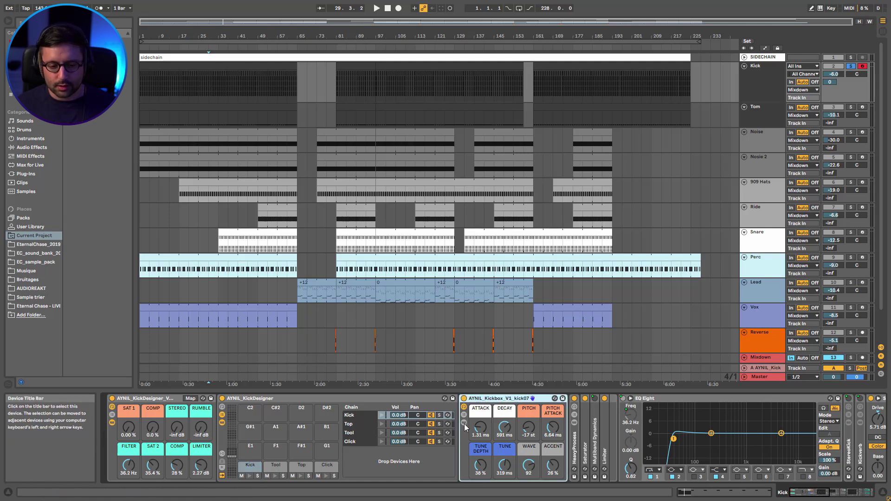
{"action": "left_click", "coordinate": [464, 425]}
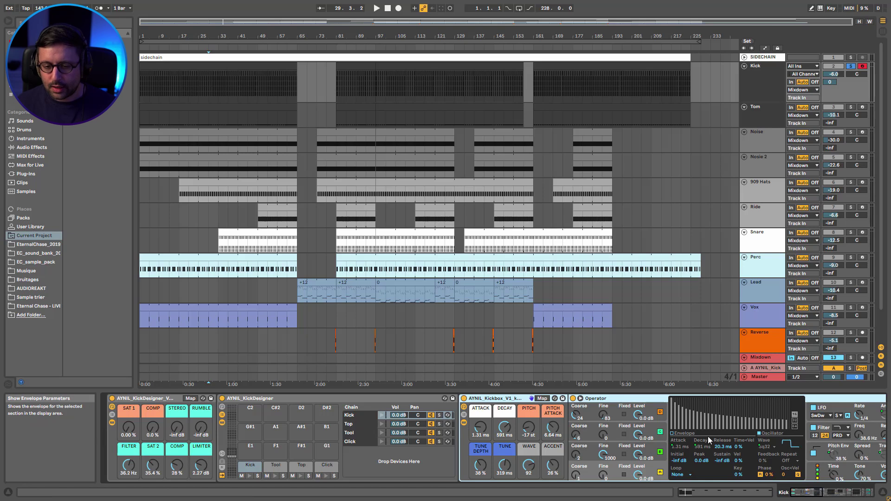
{"action": "left_click_drag", "start_coordinate": [795, 493], "coordinate": [800, 495]}
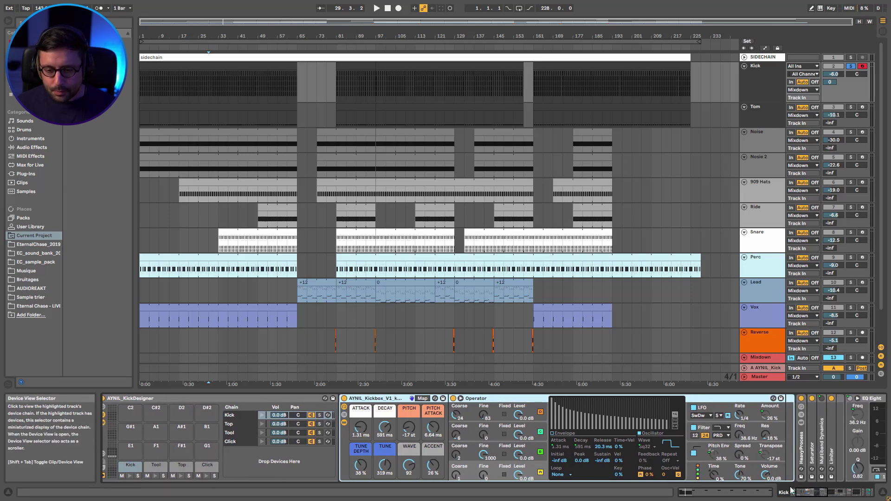
{"action": "left_click", "coordinate": [344, 423]}
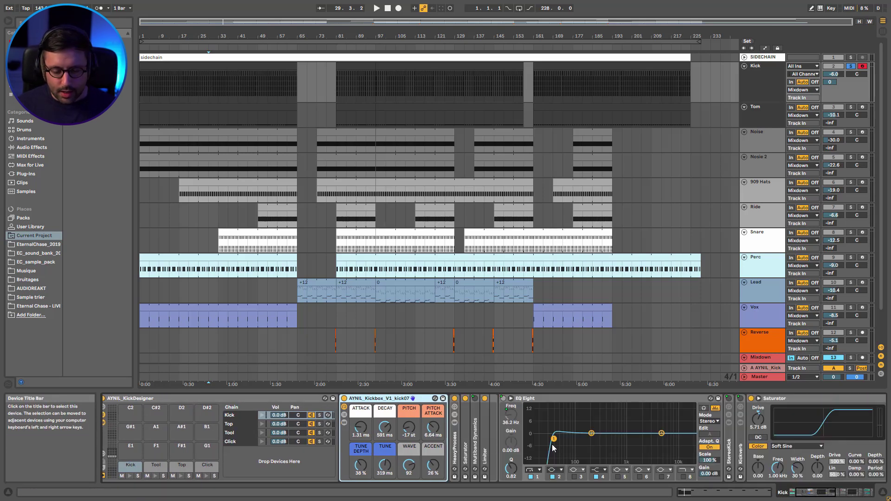
{"action": "left_click_drag", "start_coordinate": [809, 491], "coordinate": [802, 492]}
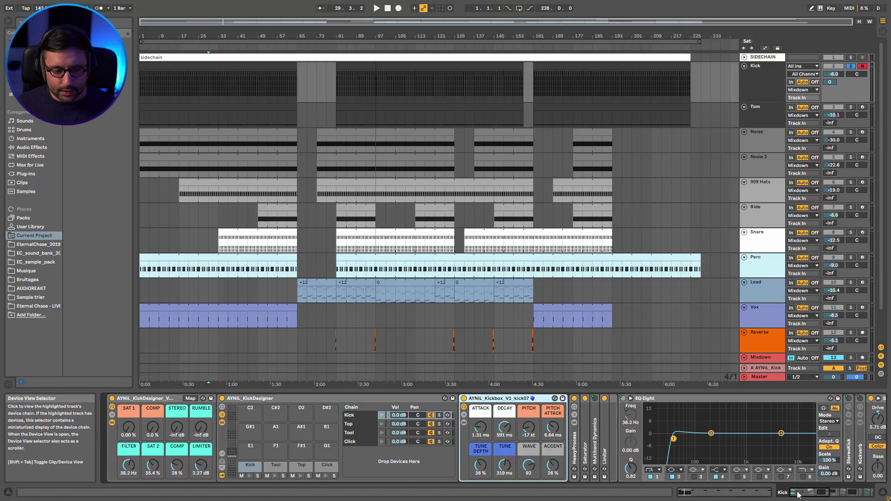
Audition the Tool, Top and Click pads of the AYNIL_KickDesigner drum rack one at a time in solo
{"action": "left_click", "coordinate": [281, 469]}
{"action": "left_click", "coordinate": [283, 475]}
{"action": "key", "text": "space"}
{"action": "left_click", "coordinate": [308, 475]}
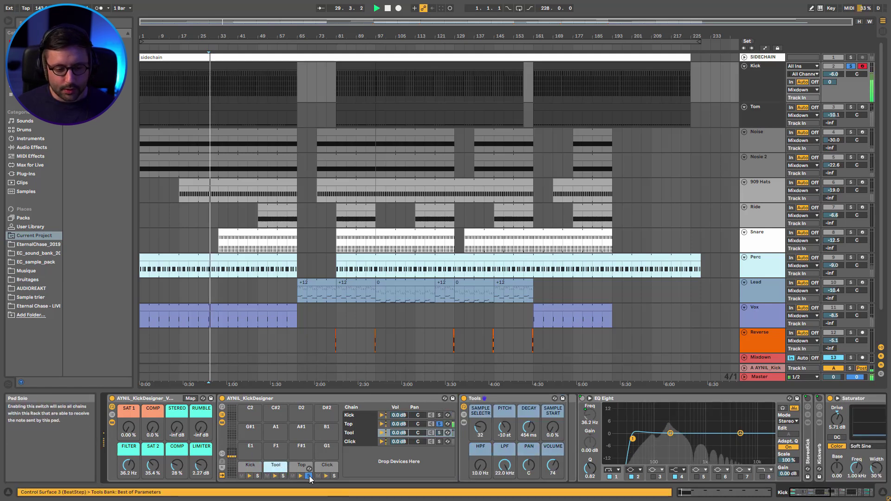
{"action": "left_click", "coordinate": [335, 475]}
{"action": "key", "text": "space"}
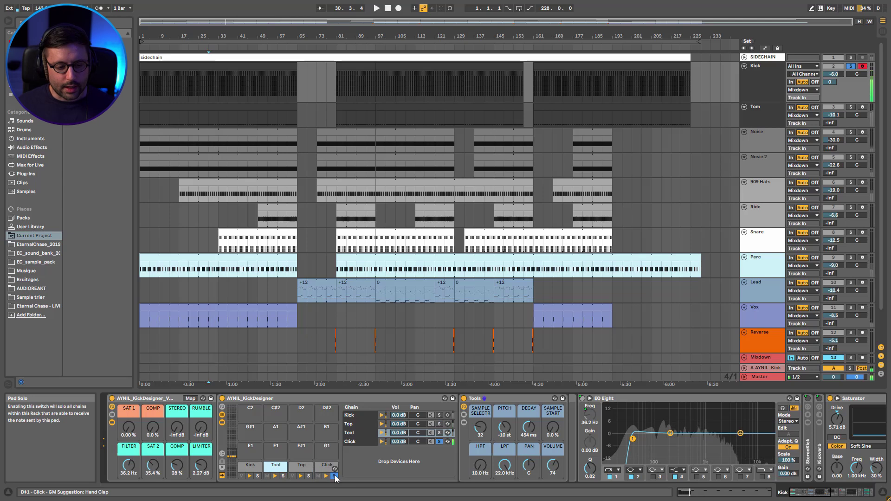
Play all the kick layers together without any pad solo, and view the Click pad's macro controls
{"action": "left_click", "coordinate": [333, 476]}
{"action": "key", "text": "space"}
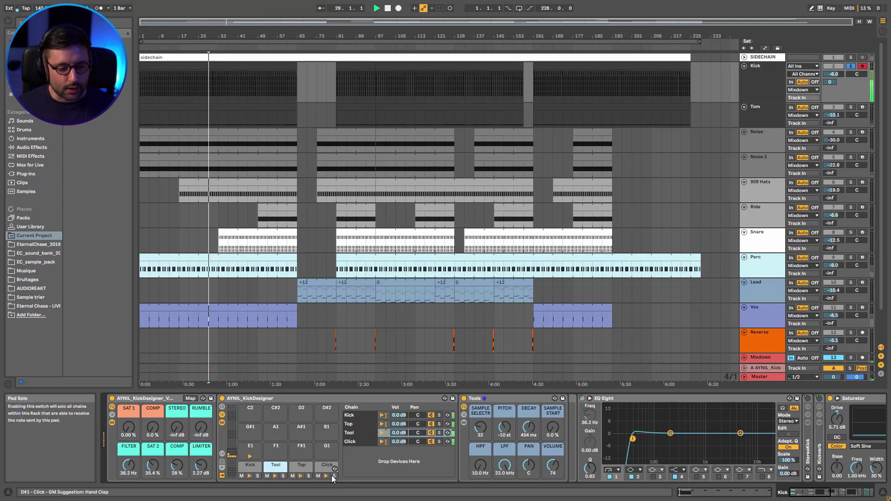
{"action": "key", "text": "space"}
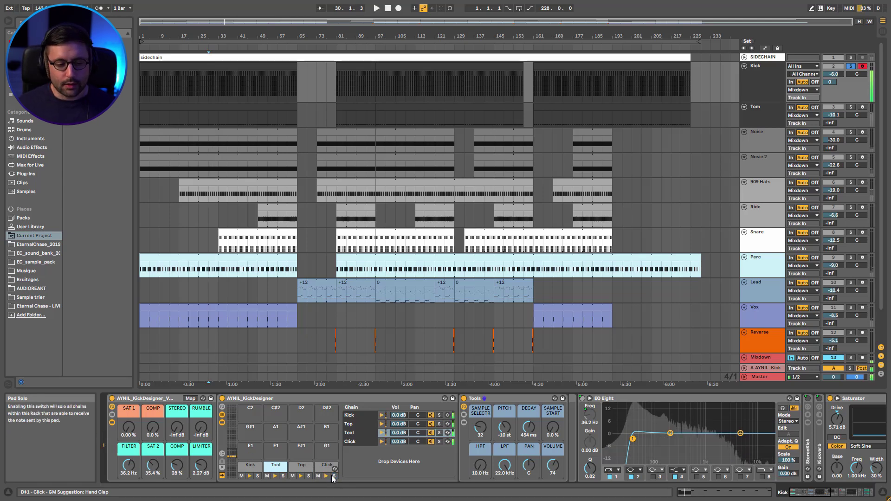
{"action": "left_click", "coordinate": [334, 476]}
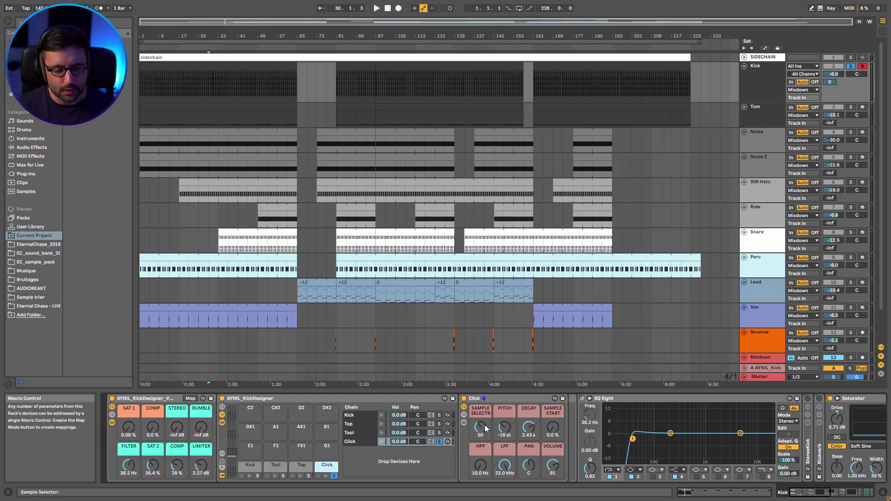
{"action": "left_click", "coordinate": [334, 476]}
Try the KickDesigner FILTER macro at 10.0 Hz during playback, and undo the change
{"action": "key", "text": "space"}
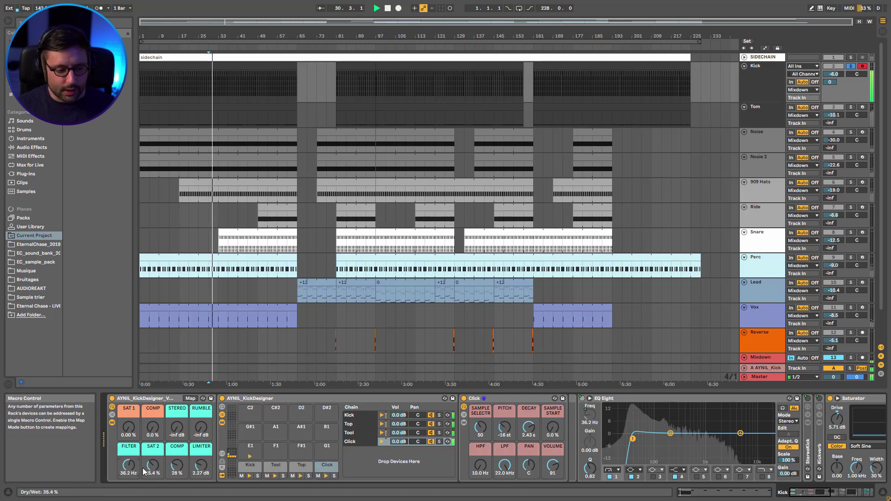
{"action": "left_click_drag", "start_coordinate": [129, 466], "coordinate": [130, 499]}
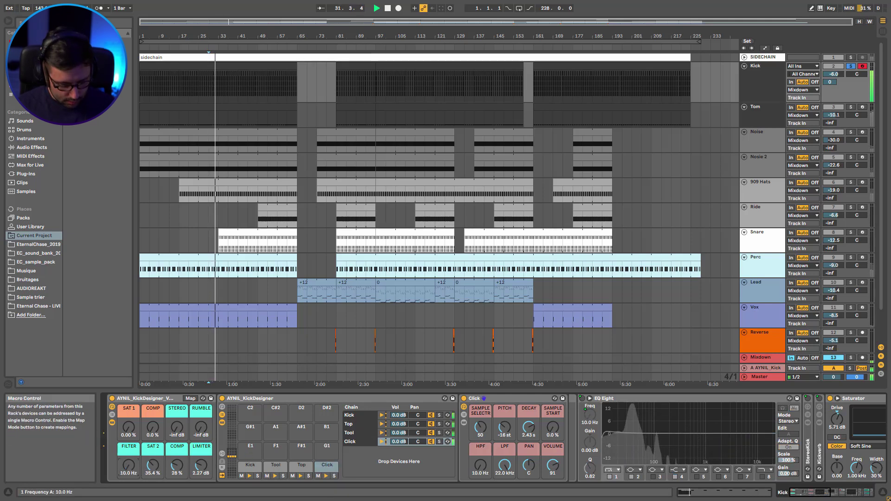
{"action": "key", "text": "ctrl+z"}
{"action": "key", "text": "space"}
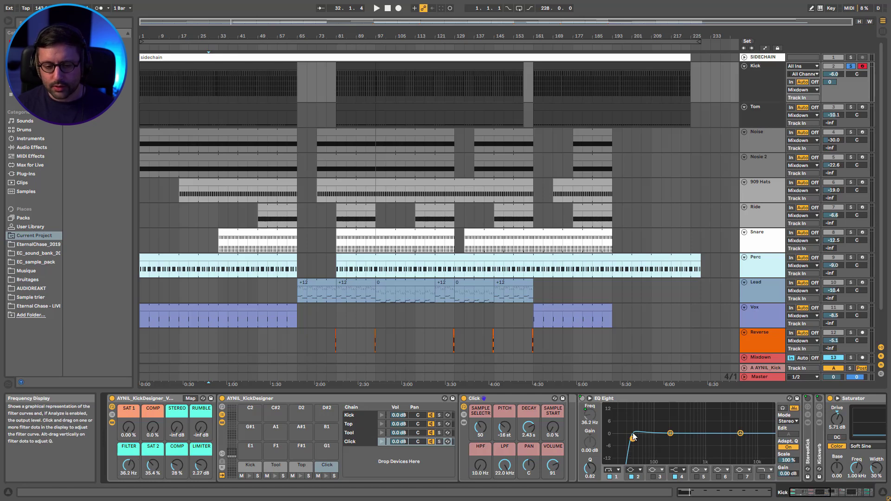
Play the kick briefly and return the playback position to the start of the arrangement
{"action": "key", "text": "space"}
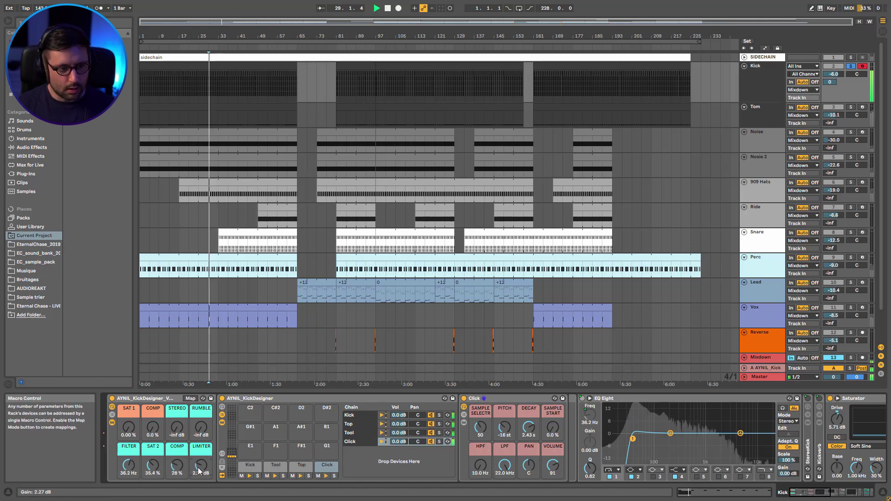
{"action": "left_click", "coordinate": [387, 11]}
{"action": "left_click", "coordinate": [387, 10]}
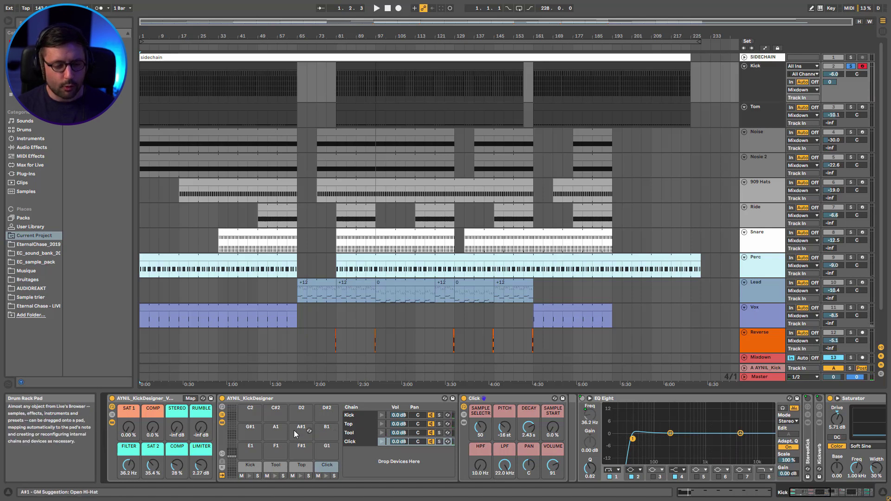
Collapse the AYNIL_KickDesigner rack and play the kick with the AYNIL_KickPunch_V1 rack switched on
{"action": "left_click", "coordinate": [113, 423]}
{"action": "key", "text": "space"}
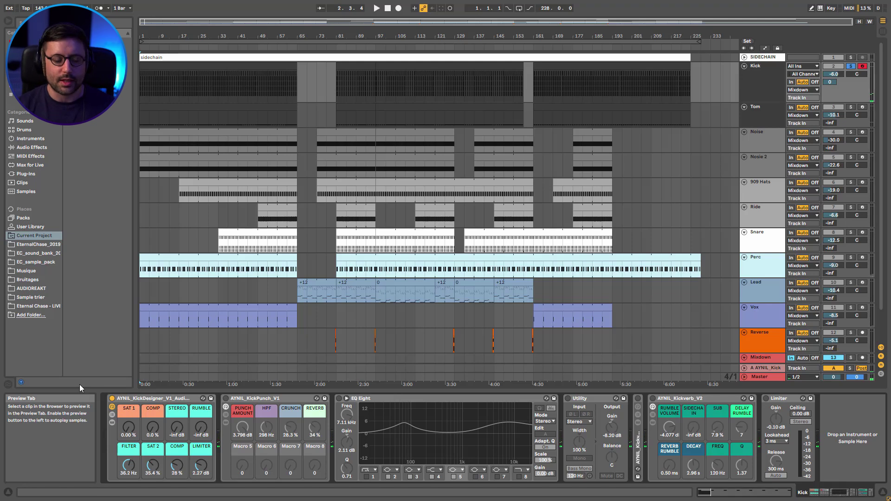
{"action": "left_click", "coordinate": [226, 399]}
{"action": "key", "text": "space"}
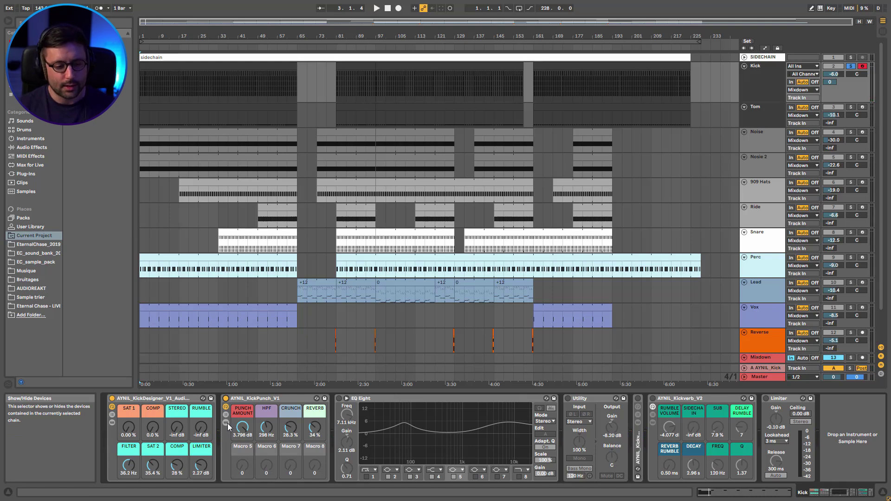
Show the KickPunch rack's chains, examine the TOP chain's effects and play that chain in solo
{"action": "left_click", "coordinate": [227, 424]}
{"action": "left_click", "coordinate": [340, 422]}
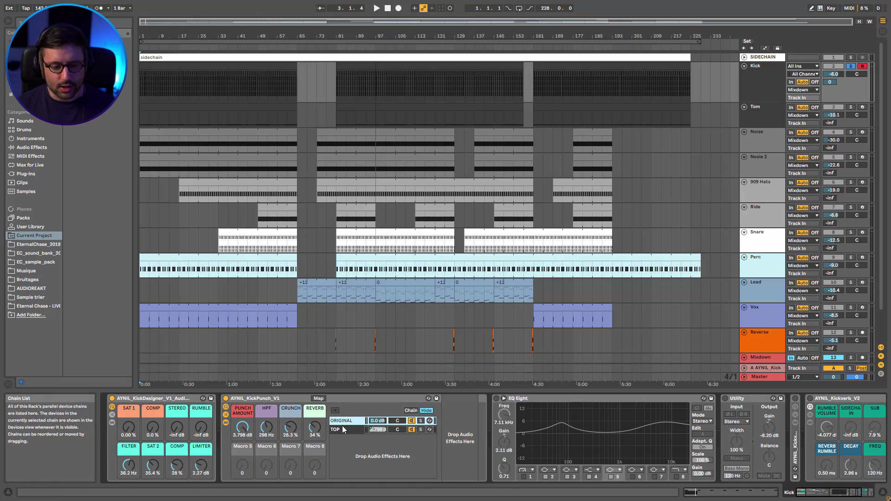
{"action": "left_click", "coordinate": [349, 432]}
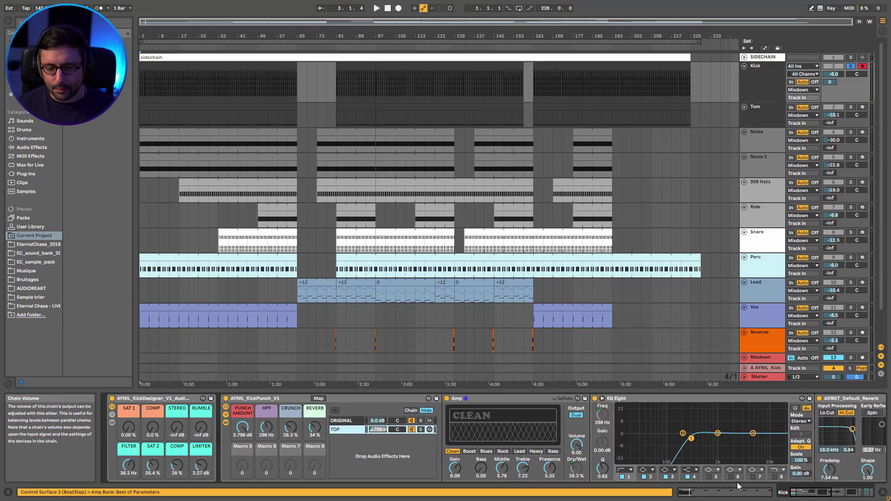
{"action": "left_click", "coordinate": [808, 496]}
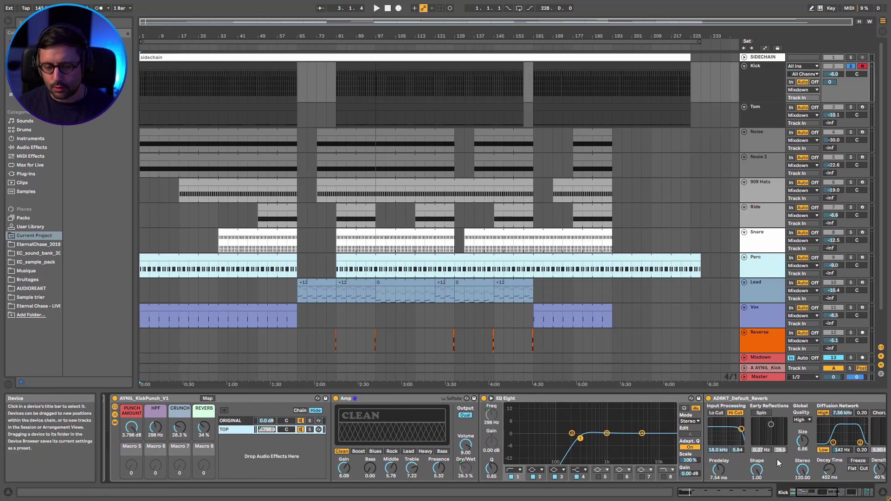
{"action": "left_click", "coordinate": [310, 430]}
{"action": "key", "text": "space"}
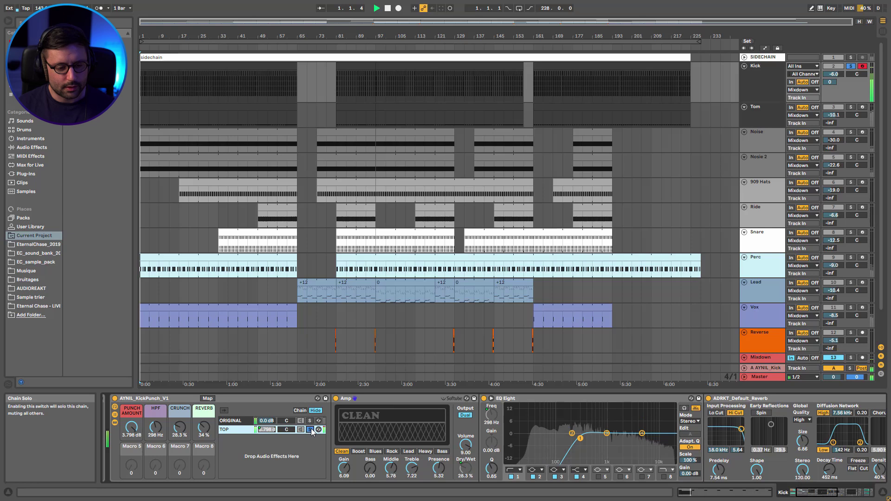
Set the KickPunch PUNCH AMOUNT macro to -inf dB and take the TOP chain out of solo during playback
{"action": "left_click_drag", "start_coordinate": [835, 493], "coordinate": [728, 496]}
{"action": "key", "text": "space"}
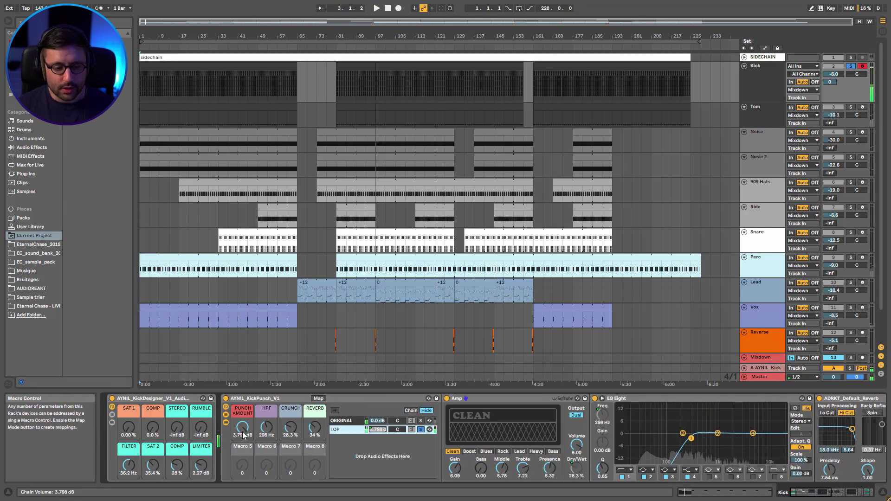
{"action": "left_click_drag", "start_coordinate": [239, 430], "coordinate": [240, 464]}
{"action": "key", "text": "space"}
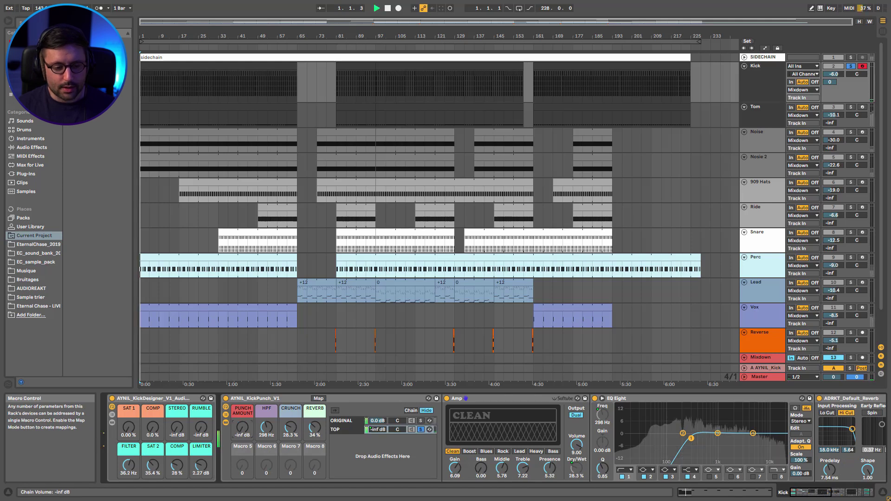
{"action": "left_click", "coordinate": [383, 429]}
{"action": "left_click", "coordinate": [420, 429]}
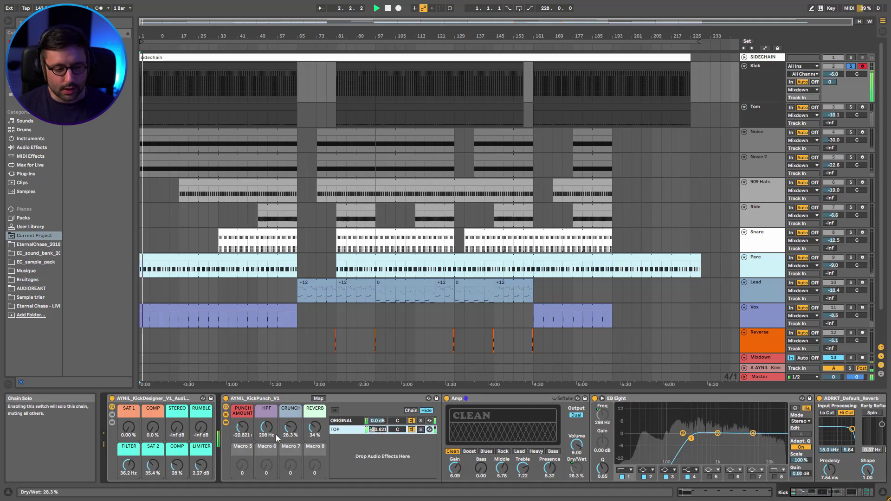
Raise PUNCH AMOUNT in stages to -3.447 dB while playing the kick, and collapse the KickPunch rack to its macros
{"action": "mouse_move", "coordinate": [243, 429]}
{"action": "left_mouse_down"}
{"action": "mouse_move", "coordinate": [242, 413]}
{"action": "mouse_move", "coordinate": [242, 429]}
{"action": "left_mouse_up"}
{"action": "key", "text": "space"}
{"action": "key", "text": "space"}
{"action": "left_click_drag", "start_coordinate": [247, 432], "coordinate": [247, 435]}
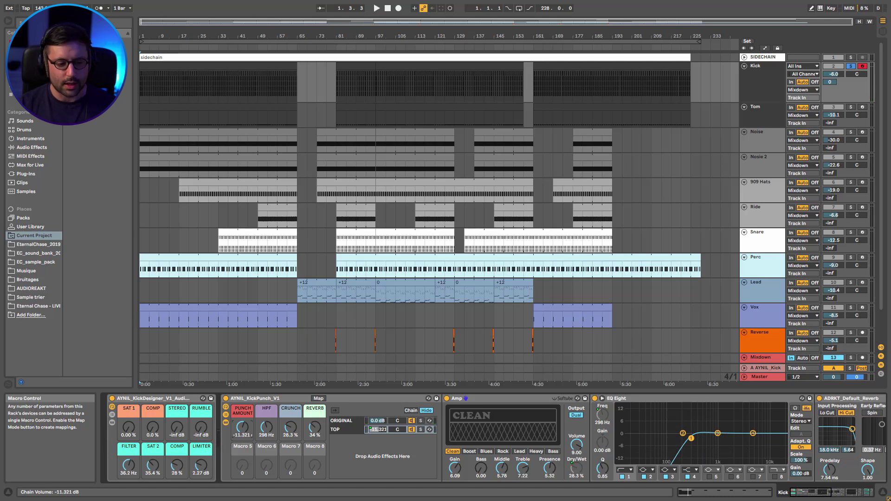
{"action": "key", "text": "space"}
{"action": "left_click_drag", "start_coordinate": [246, 431], "coordinate": [246, 412]}
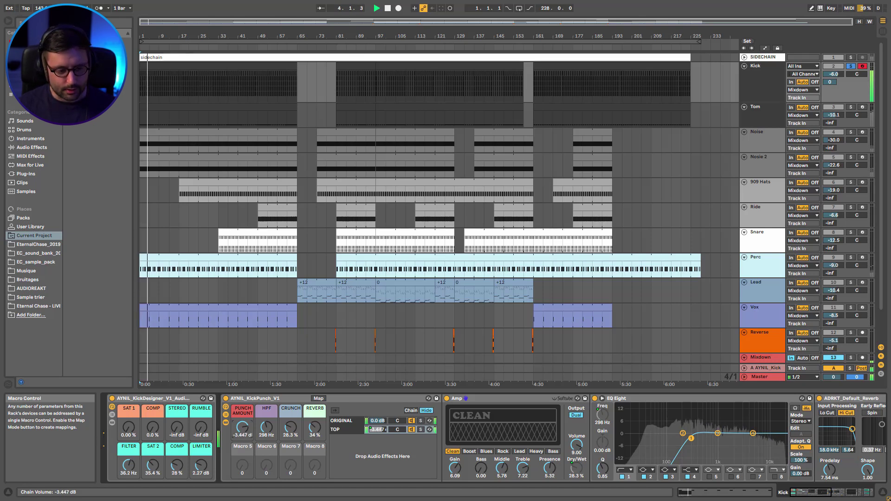
{"action": "left_click", "coordinate": [226, 423]}
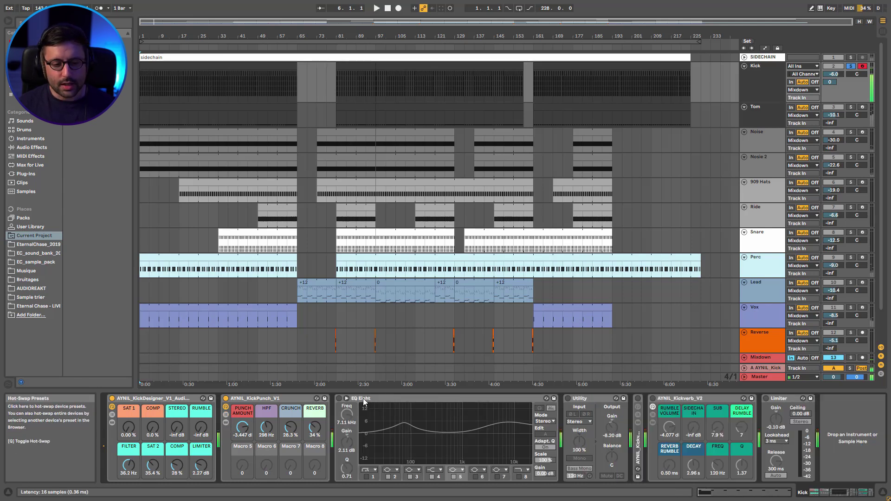
Compare the kick with the EQ Eight after KickPunch switched on and off during playback
{"action": "left_click", "coordinate": [335, 399]}
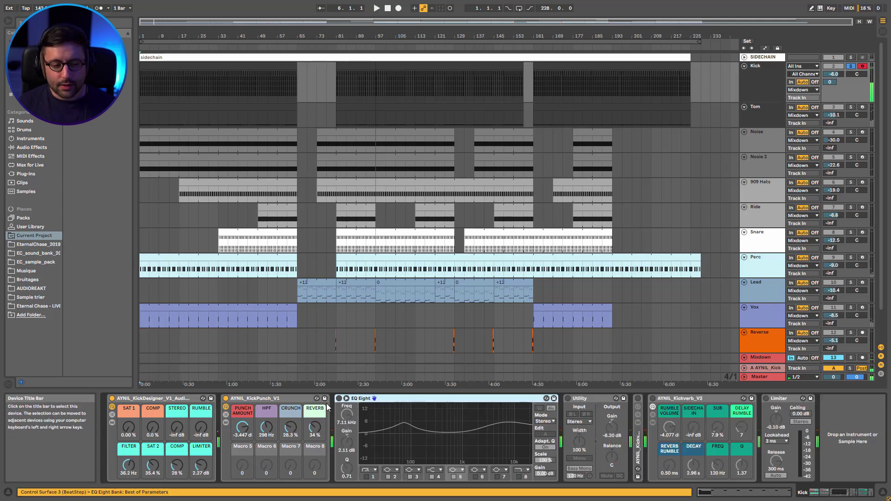
{"action": "left_click", "coordinate": [263, 403]}
{"action": "key", "text": "space"}
{"action": "left_click", "coordinate": [339, 400]}
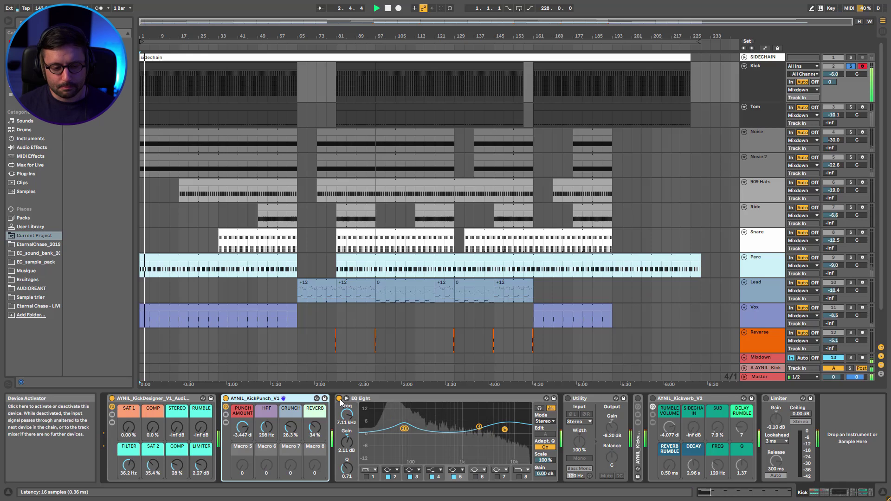
{"action": "left_click", "coordinate": [339, 399]}
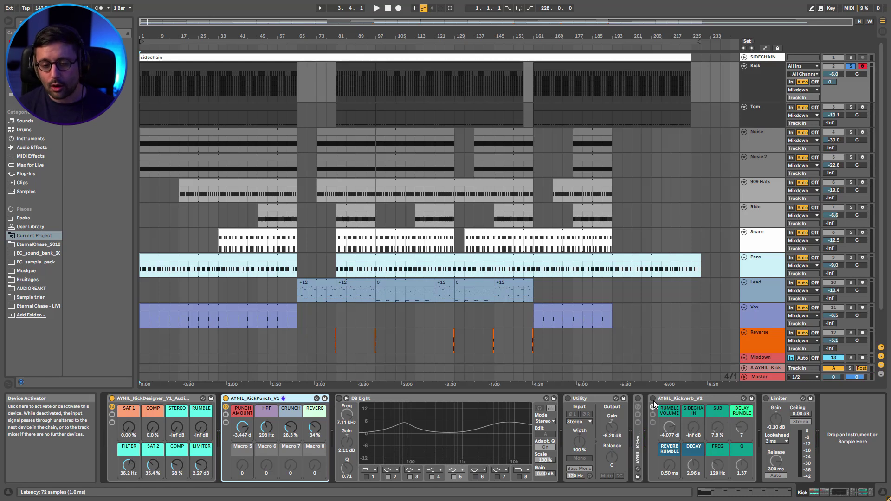
Switch on the expanded AYNIL_Kickverb_V2 rack while playing the kick
{"action": "key", "text": "space"}
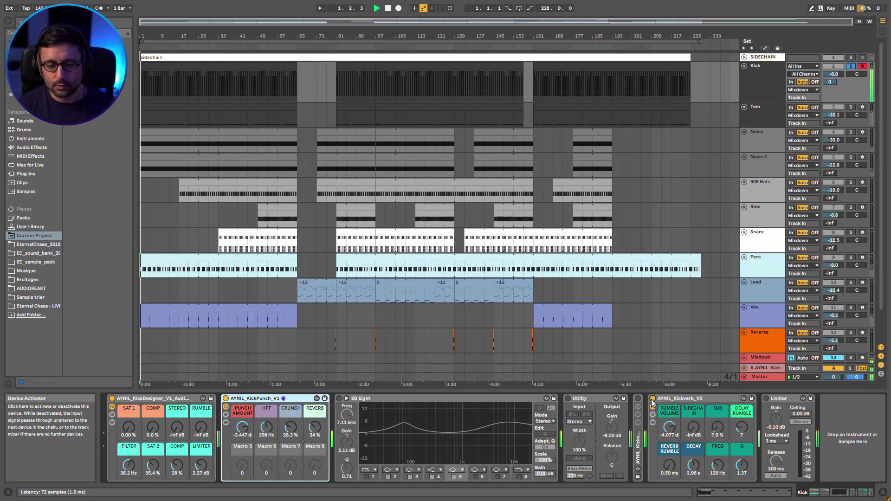
{"action": "left_click", "coordinate": [339, 398]}
{"action": "left_click", "coordinate": [339, 398]}
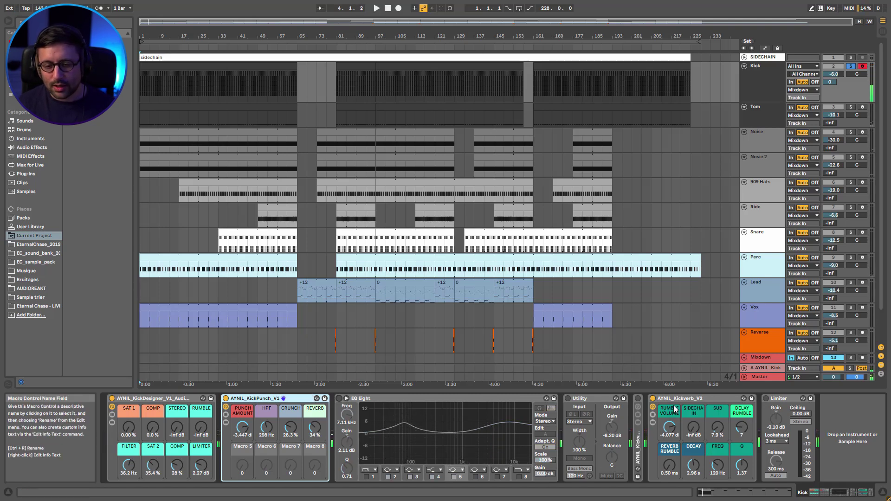
Switch on the Limiter and the EQ Eight, and play the kick through them
{"action": "left_click", "coordinate": [337, 401]}
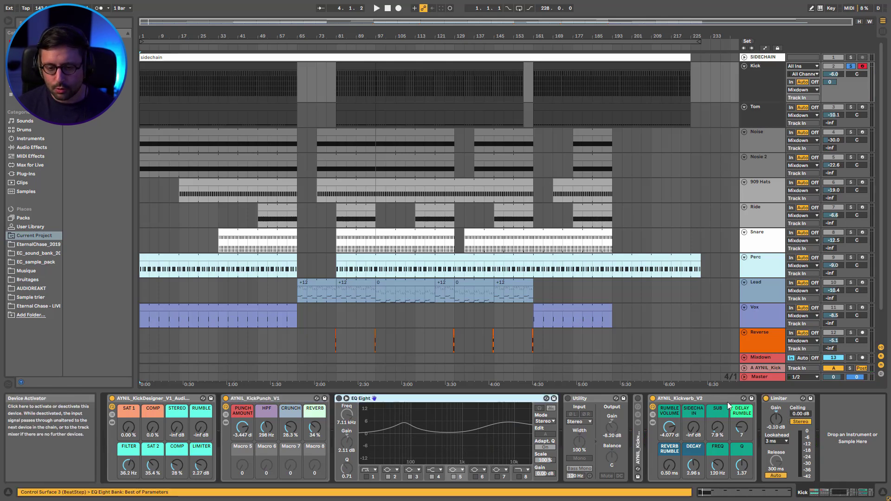
{"action": "left_click", "coordinate": [339, 399]}
{"action": "key", "text": "space"}
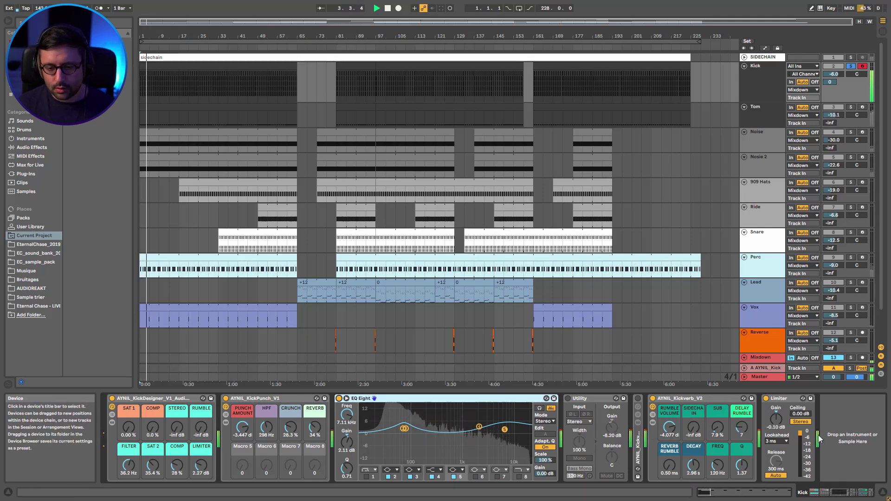
{"action": "key", "text": "space"}
Expand the collapsed AYNIL_Kickverb_V2 rack, switch on the Utility and play the kick
{"action": "double_click", "coordinate": [638, 449]}
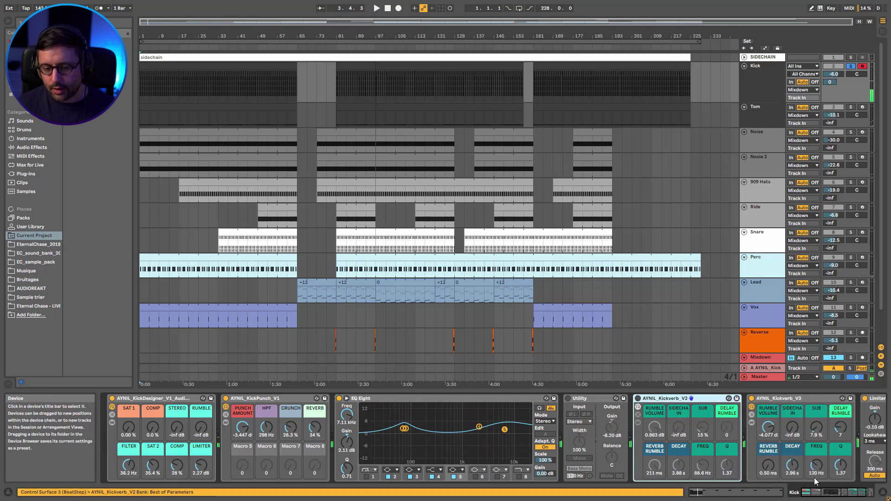
{"action": "left_click_drag", "start_coordinate": [837, 494], "coordinate": [846, 496]}
{"action": "left_click", "coordinate": [489, 398]}
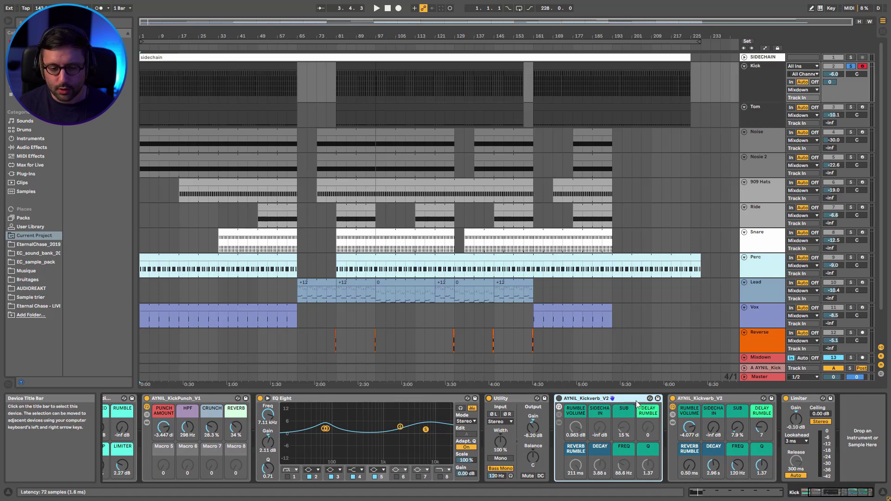
{"action": "key", "text": "space"}
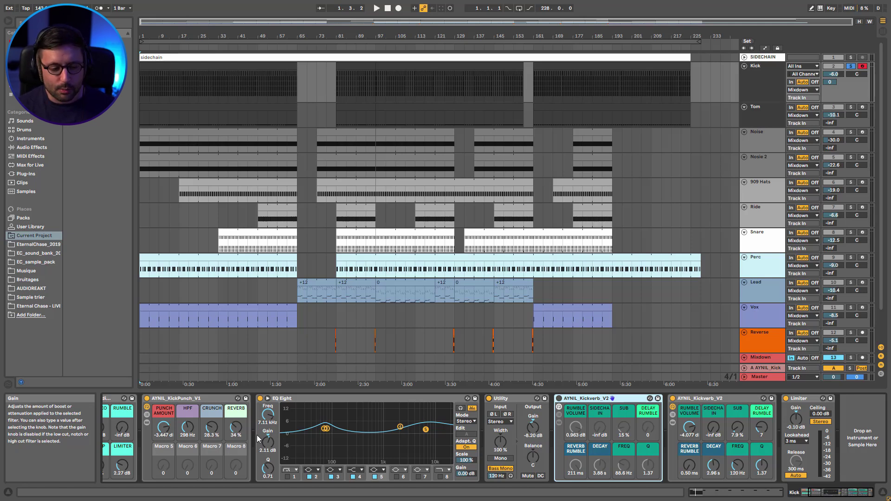
{"action": "key", "text": "space"}
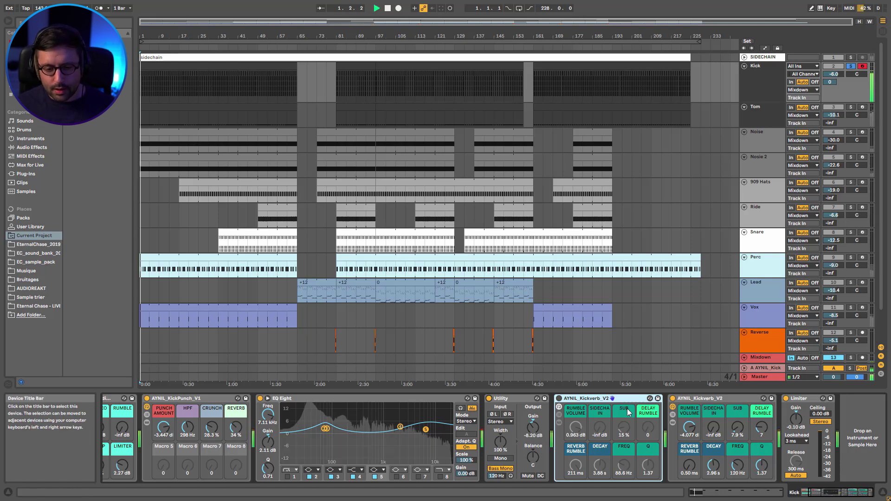
Audition the kick with both Kickverb racks off, with only the first on, and with only the second on
{"action": "left_click", "coordinate": [673, 399]}
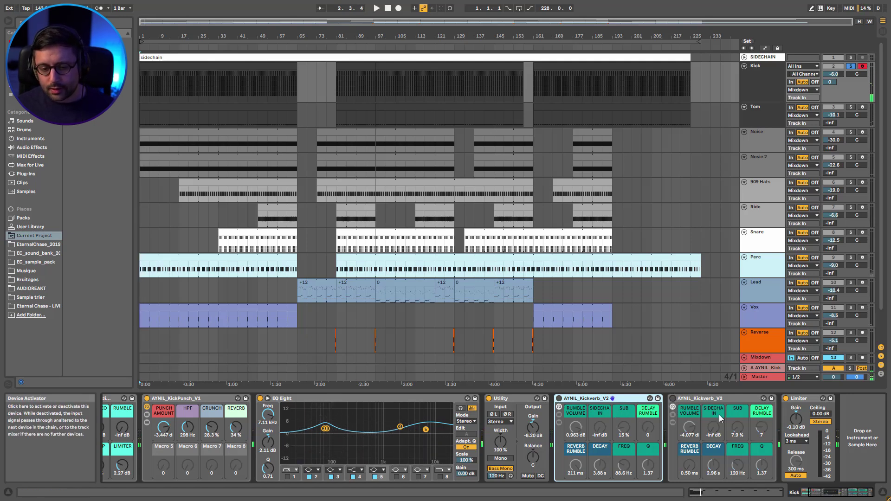
{"action": "key", "text": "space"}
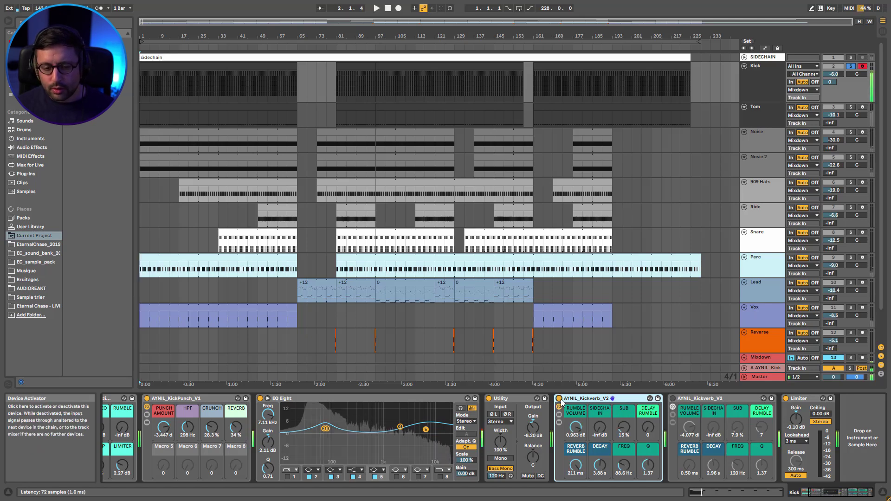
{"action": "left_click", "coordinate": [559, 399]}
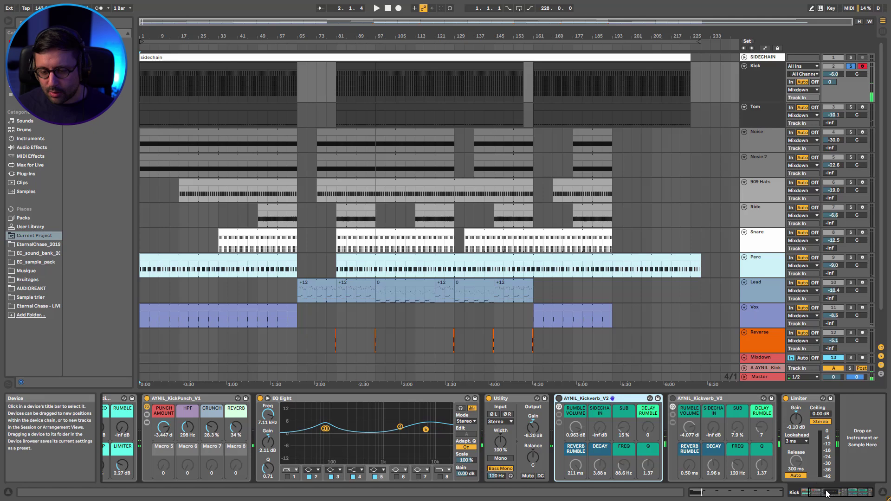
{"action": "left_click", "coordinate": [673, 398]}
{"action": "key", "text": "space"}
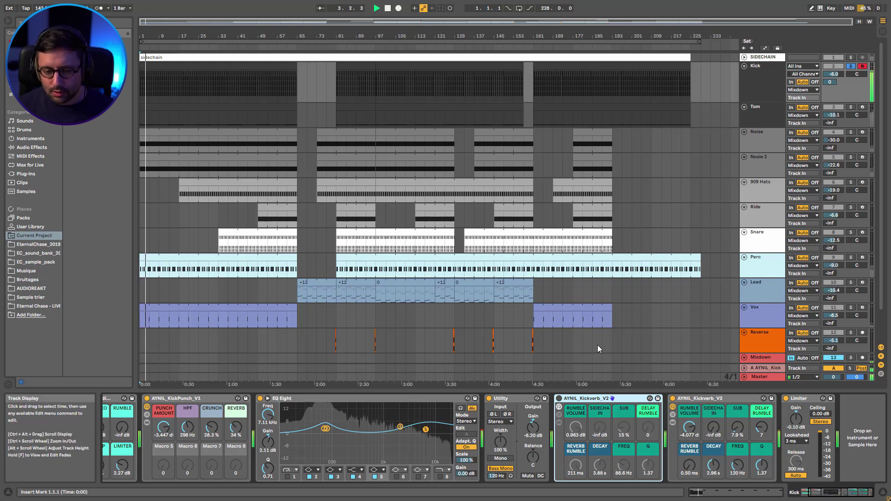
Show the devices of the second Kickverb rack's rumble chain and examine the nested AYNIL_Kickverb_rumble_01 rack and its delay
{"action": "left_click", "coordinate": [673, 422]}
{"action": "key", "text": "space"}
{"action": "scroll", "coordinate": [696, 436], "scroll_direction": "right", "scroll_amount": 6}
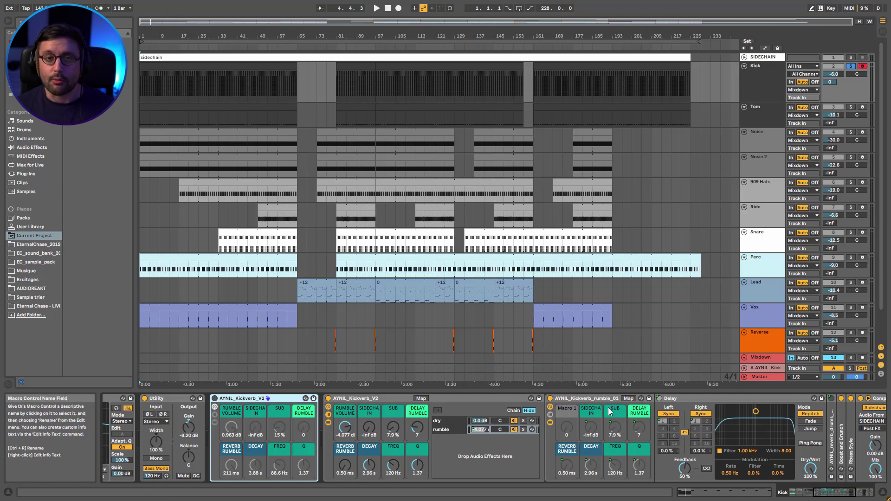
{"action": "left_click", "coordinate": [676, 430]}
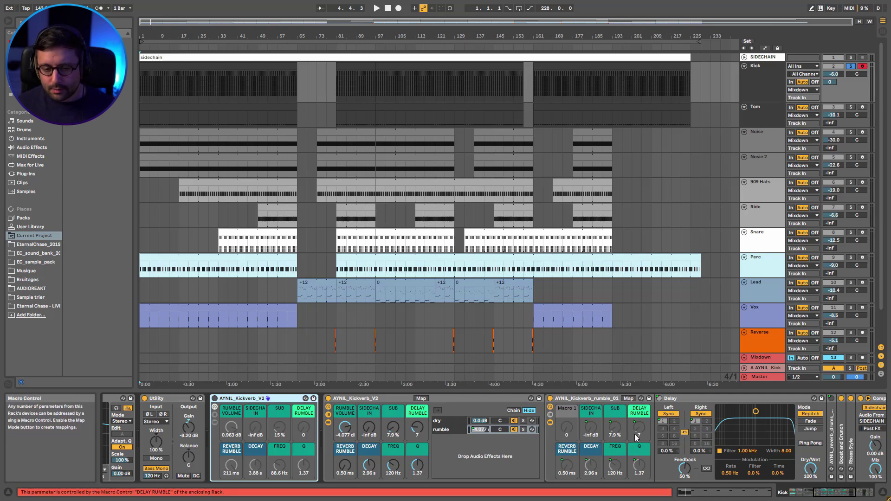
Play the kick while hiding the second Kickverb rack's devices and chain list
{"action": "key", "text": "space"}
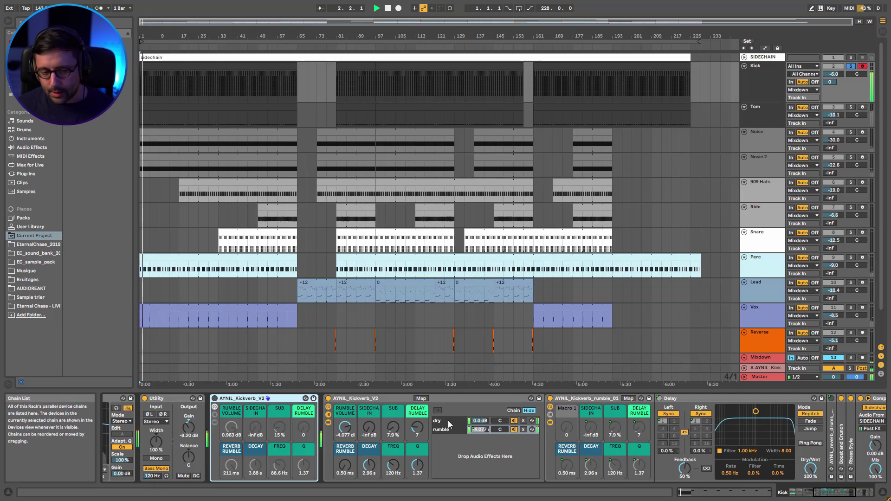
{"action": "left_click", "coordinate": [329, 424]}
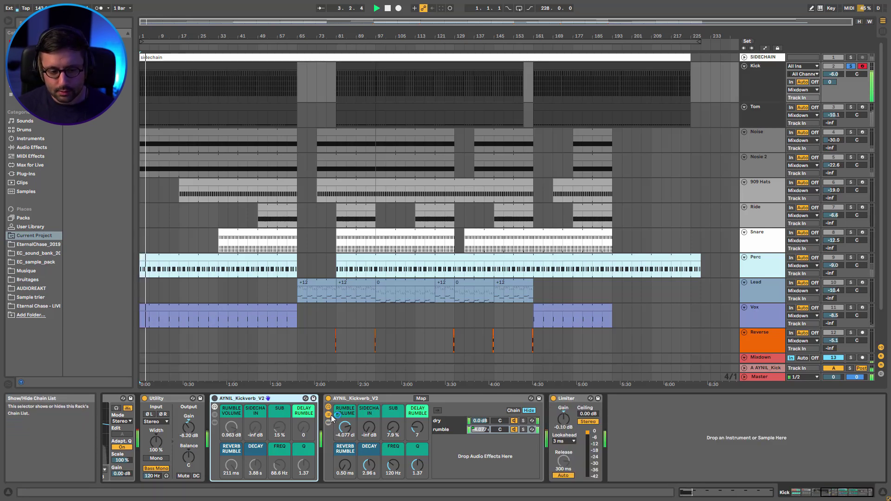
{"action": "left_click", "coordinate": [330, 415]}
{"action": "key", "text": "space"}
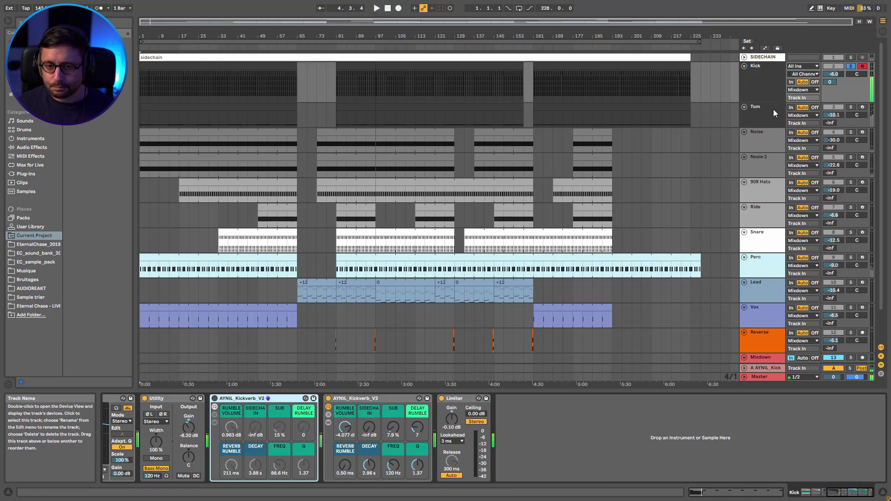
Unfold the A AYNIL_Kick return track, route its output to Master and play it in solo
{"action": "left_click", "coordinate": [744, 369]}
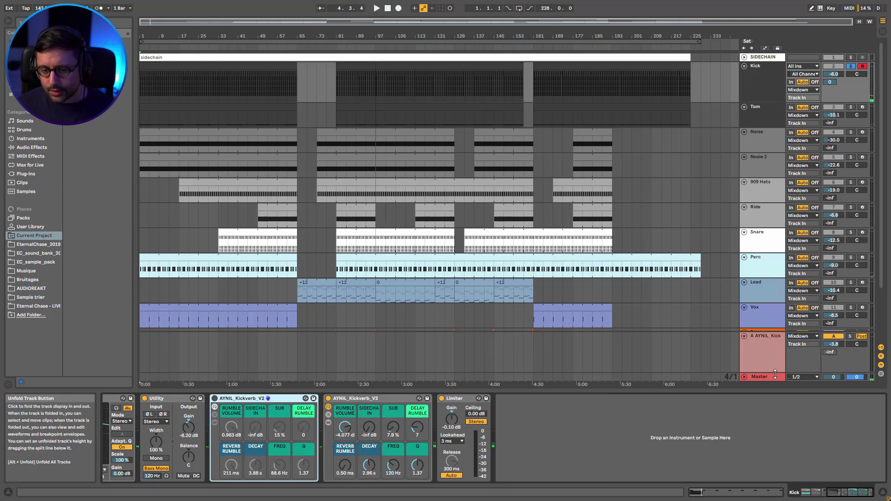
{"action": "left_click", "coordinate": [813, 337]}
{"action": "left_click", "coordinate": [810, 359]}
{"action": "key", "text": "space"}
{"action": "key", "text": "space"}
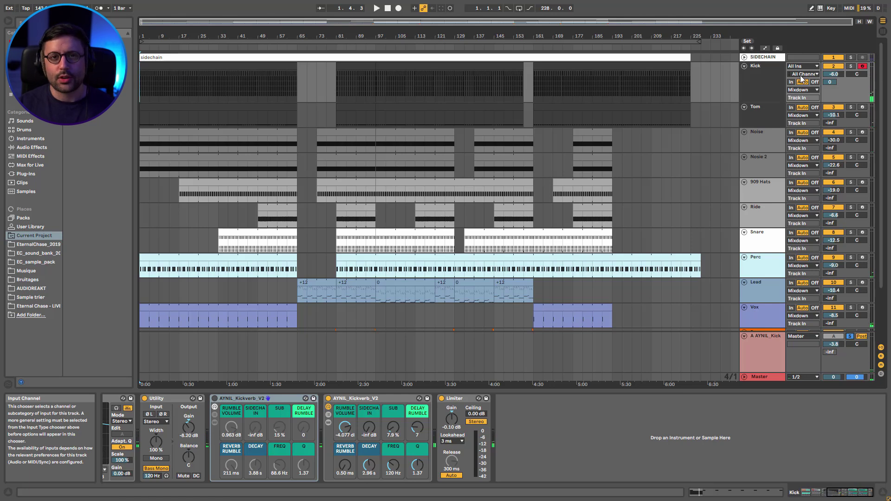
Compare the soloed return track with its EQ Eight switched off and back on during playback
{"action": "key", "text": "space"}
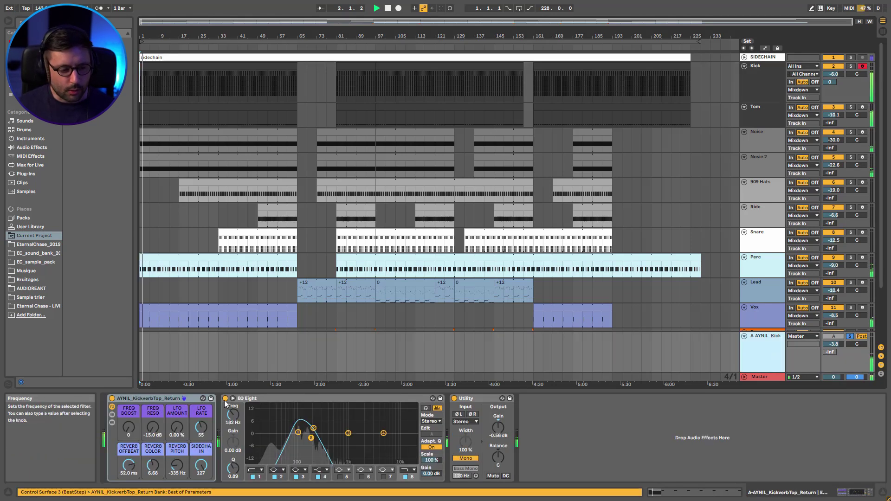
{"action": "left_click", "coordinate": [225, 398]}
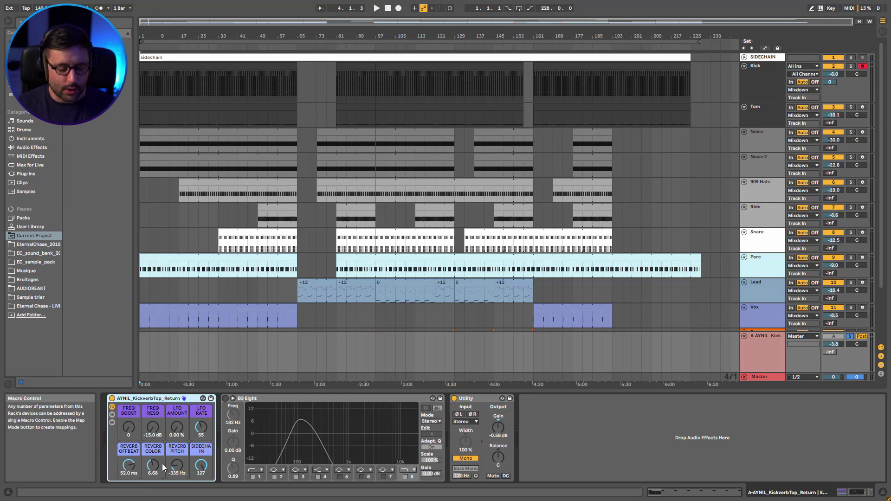
{"action": "left_click", "coordinate": [226, 398]}
{"action": "key", "text": "space"}
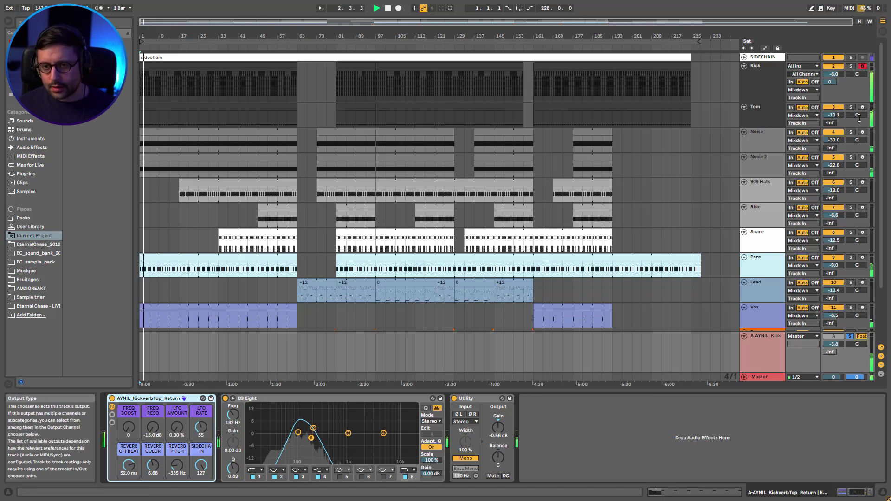
Route the A return track's output to Mixdown, solo the Kick track and compare the kick with and without the return
{"action": "left_click", "coordinate": [799, 338]}
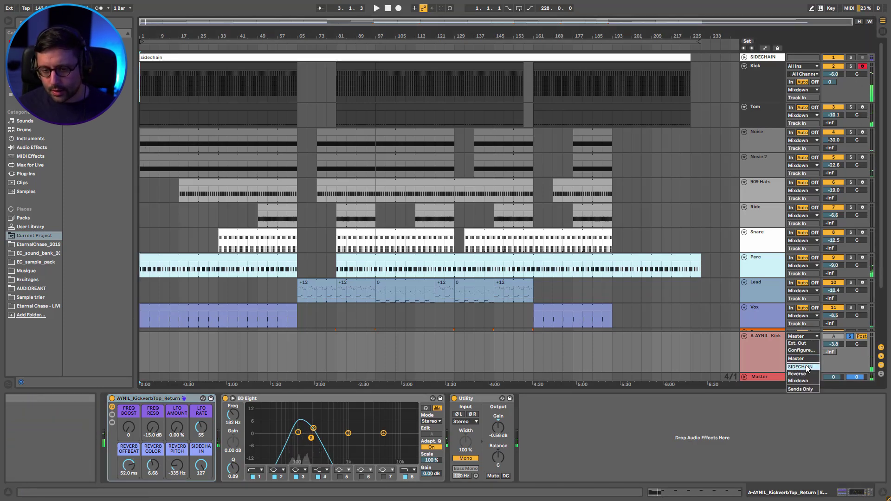
{"action": "left_click", "coordinate": [798, 381]}
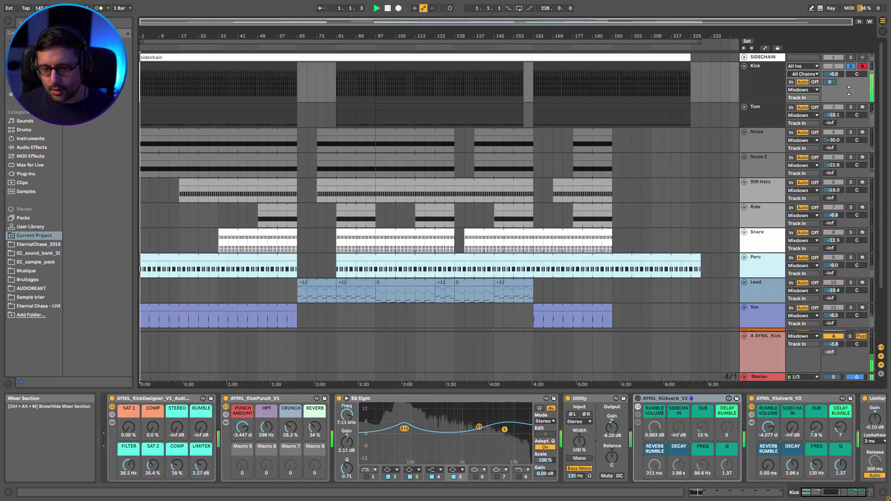
{"action": "left_click", "coordinate": [825, 338]}
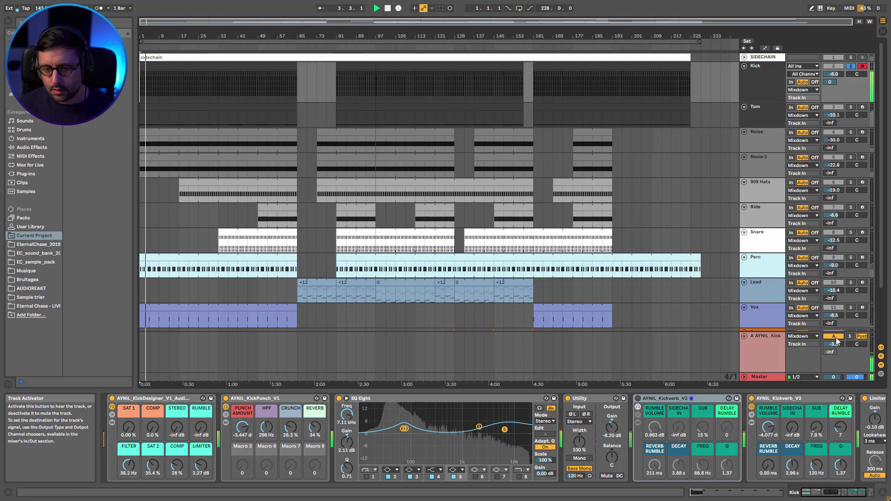
{"action": "key", "text": "space"}
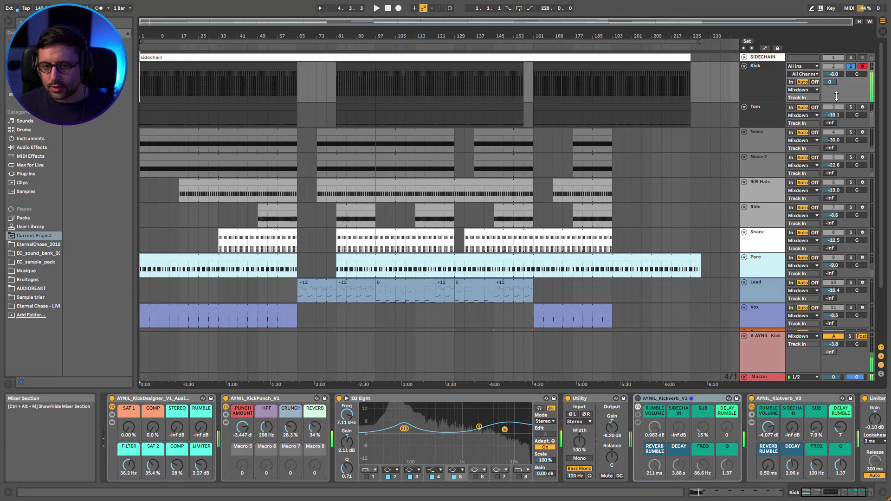
Fold the Kick track, move the solo from it to the Tom track and play the tom from the start
{"action": "key", "text": "u"}
{"action": "left_click", "coordinate": [850, 66]}
{"action": "left_click", "coordinate": [769, 89]}
{"action": "left_click", "coordinate": [851, 75]}
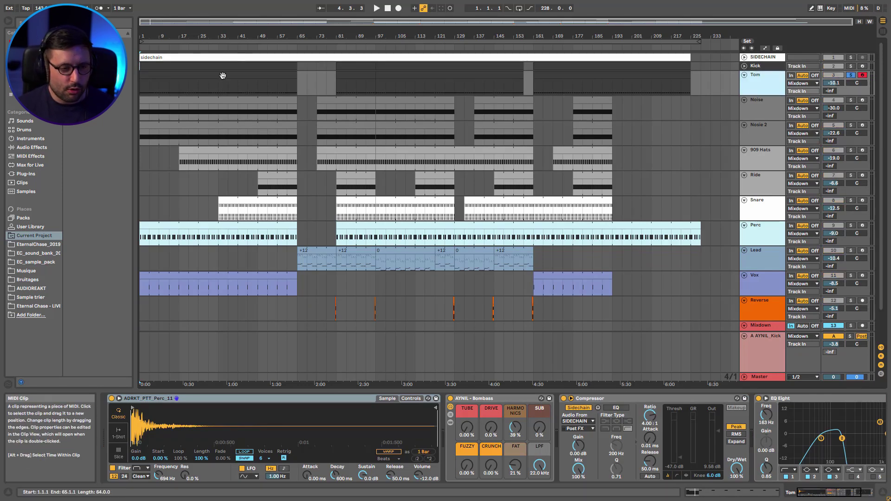
{"action": "key", "text": "space"}
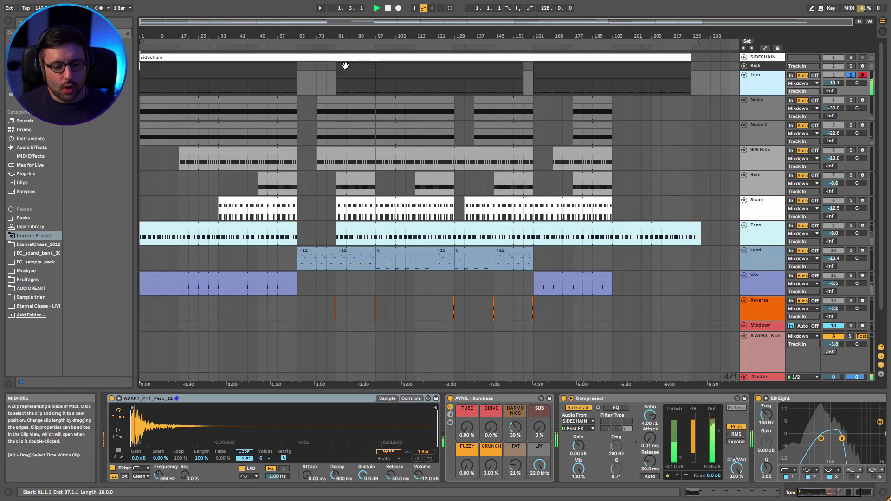
{"action": "left_click", "coordinate": [218, 76]}
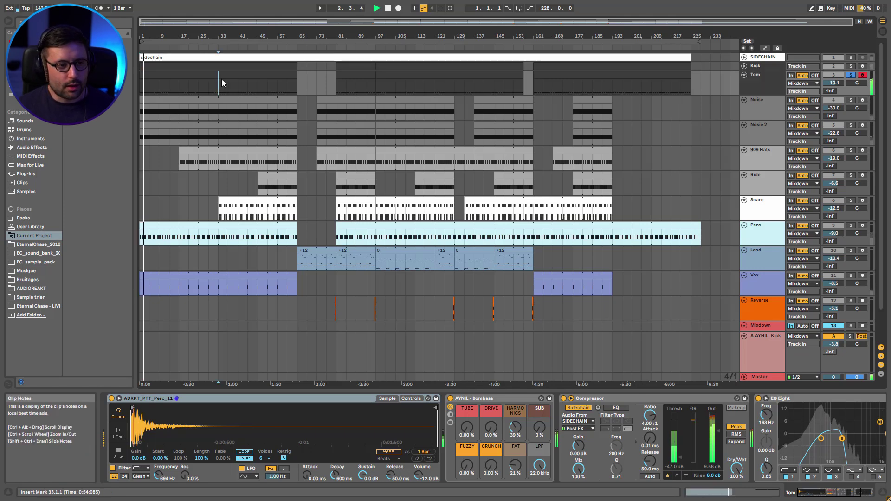
{"action": "double_click", "coordinate": [222, 76]}
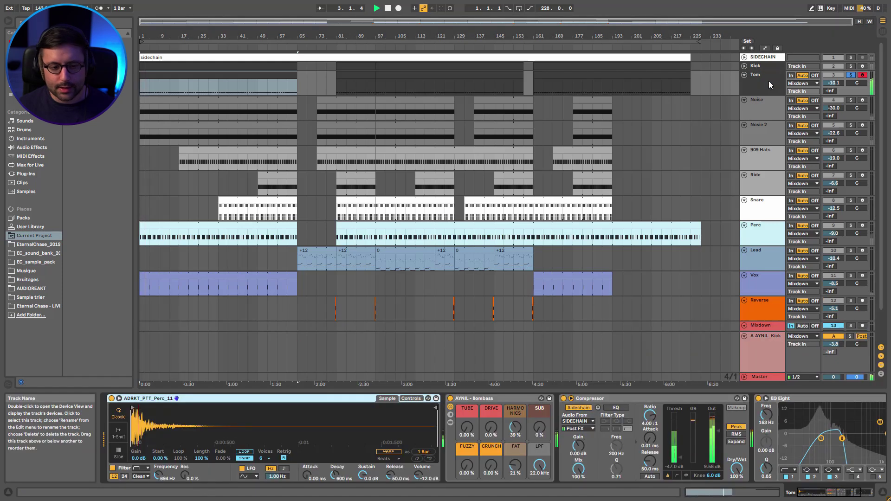
{"action": "key", "text": "space"}
Play the tom with its EQ Eight switched off, try lowering its volume to -28.8 dB in the full mix, and undo the changes
{"action": "scroll", "coordinate": [510, 441], "scroll_direction": "right", "scroll_amount": 3}
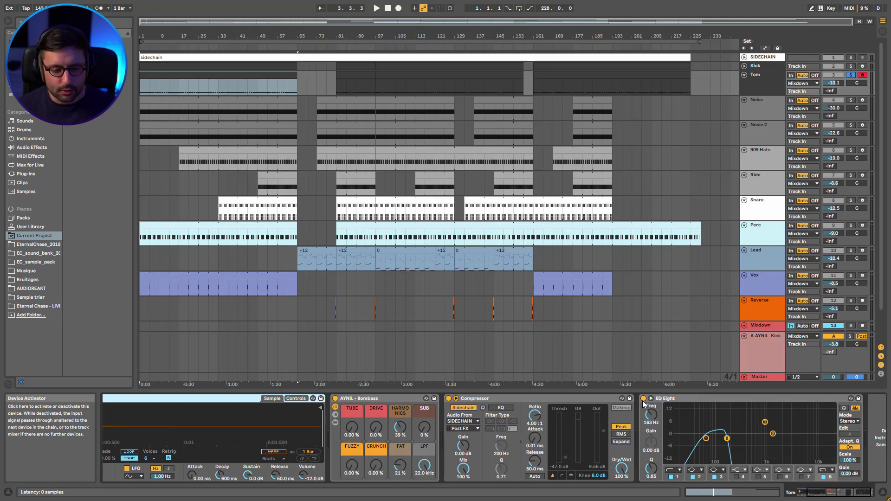
{"action": "key", "text": "space"}
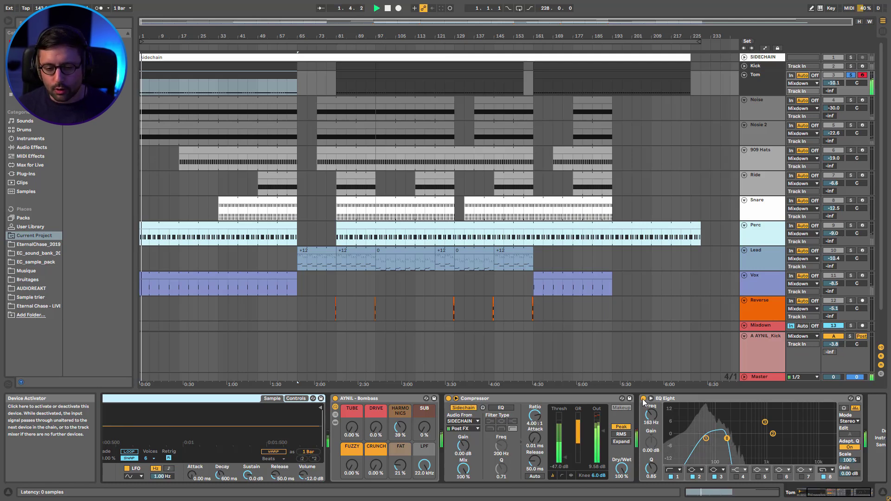
{"action": "left_click", "coordinate": [643, 398]}
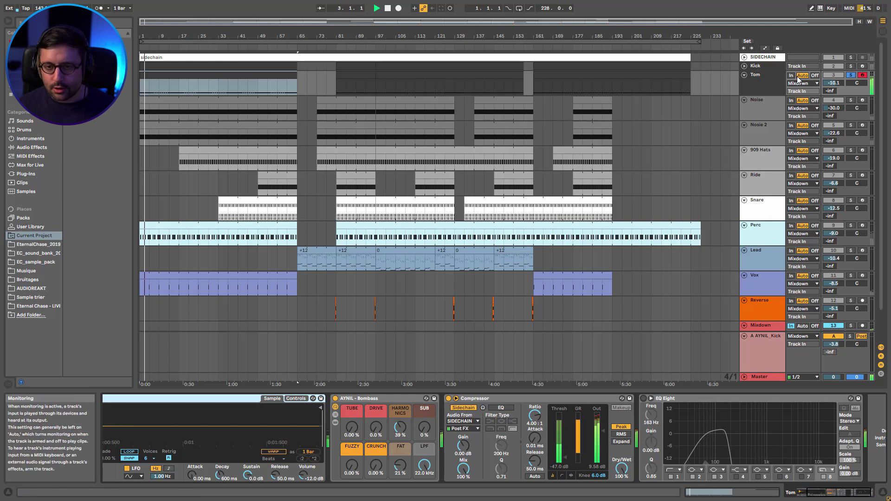
{"action": "left_click_drag", "start_coordinate": [836, 84], "coordinate": [835, 125]}
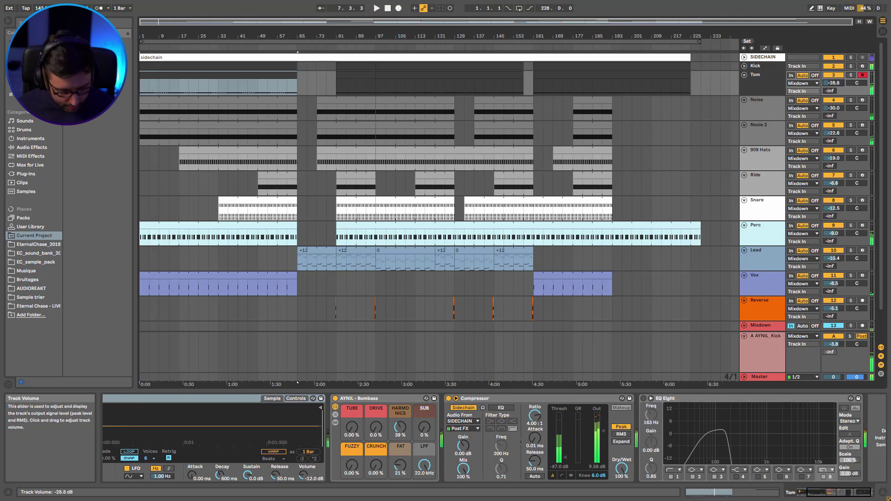
{"action": "key", "text": "ctrl+z"}
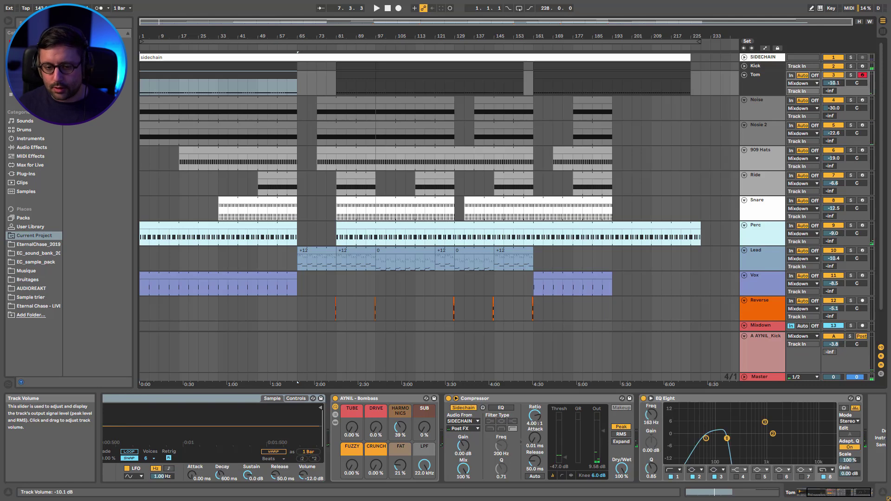
Switch off the Tom's EQ Eight and Bombass rack, and locate its ADRKT_PTT_Perc_11 sample in the browser
{"action": "left_click", "coordinate": [644, 399]}
{"action": "left_click", "coordinate": [335, 399]}
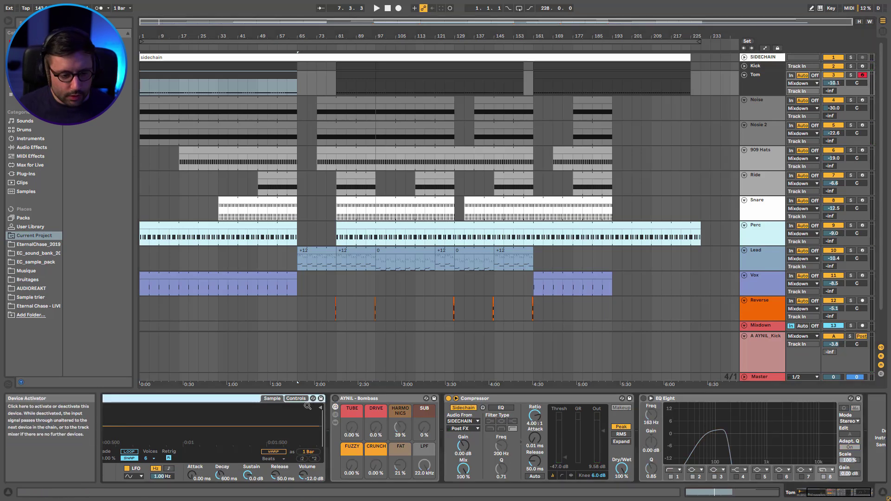
{"action": "left_click", "coordinate": [297, 398]}
{"action": "left_click", "coordinate": [277, 400]}
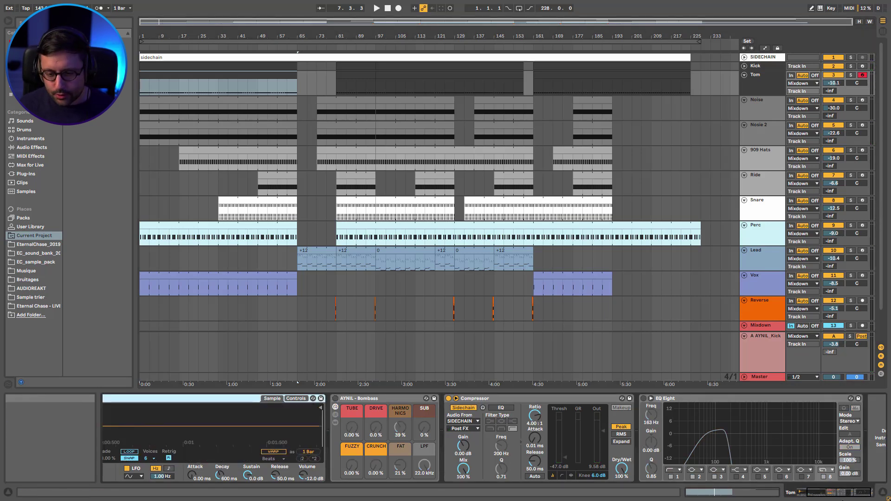
{"action": "left_click", "coordinate": [803, 494]}
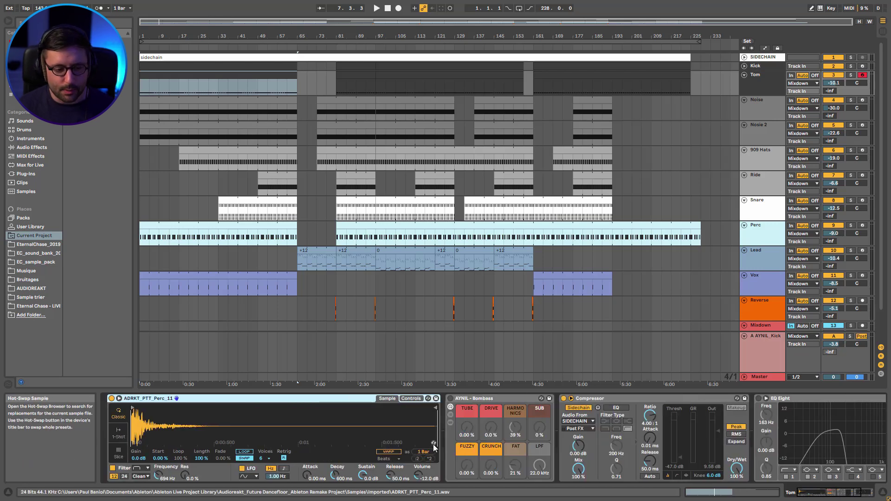
{"action": "left_click", "coordinate": [429, 443]}
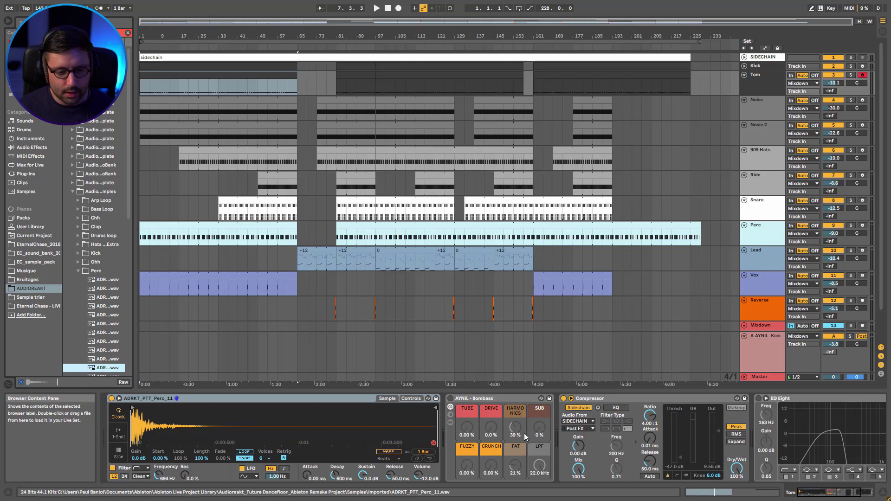
{"action": "left_click", "coordinate": [435, 444]}
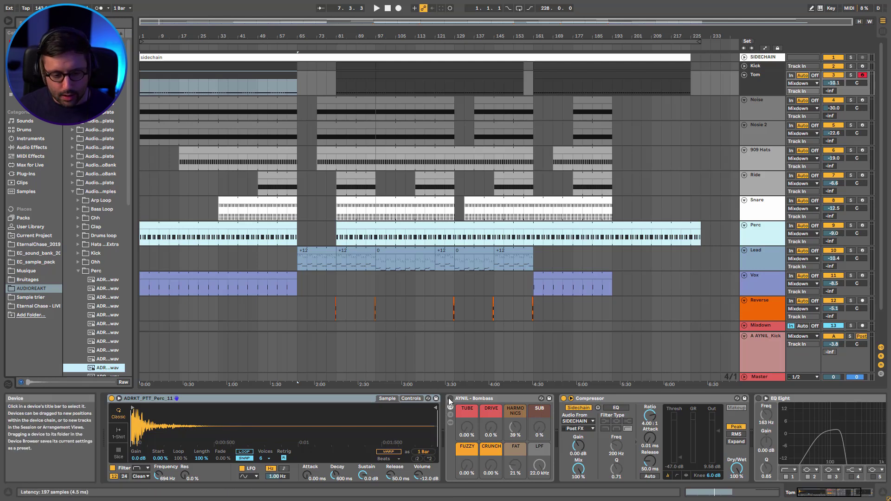
Solo the Tom track and compare it with the AYNIL - Bombass rack switched off and back on during playback
{"action": "key", "text": "space"}
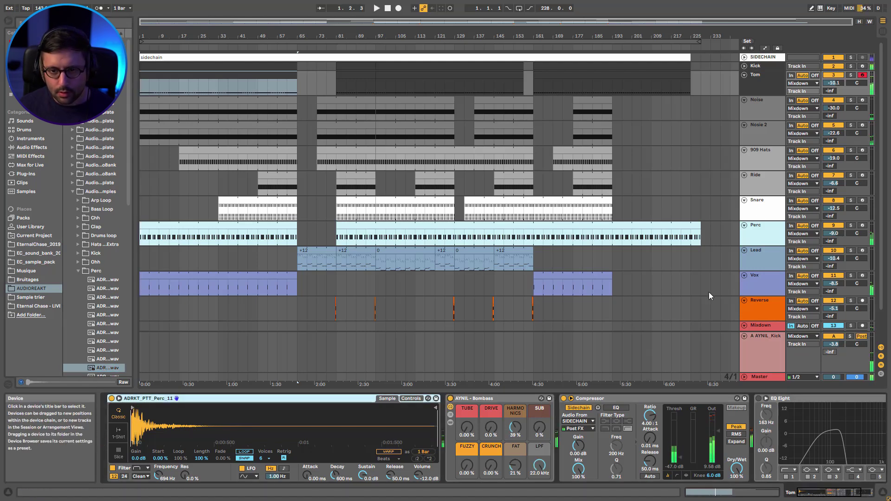
{"action": "left_click", "coordinate": [851, 76]}
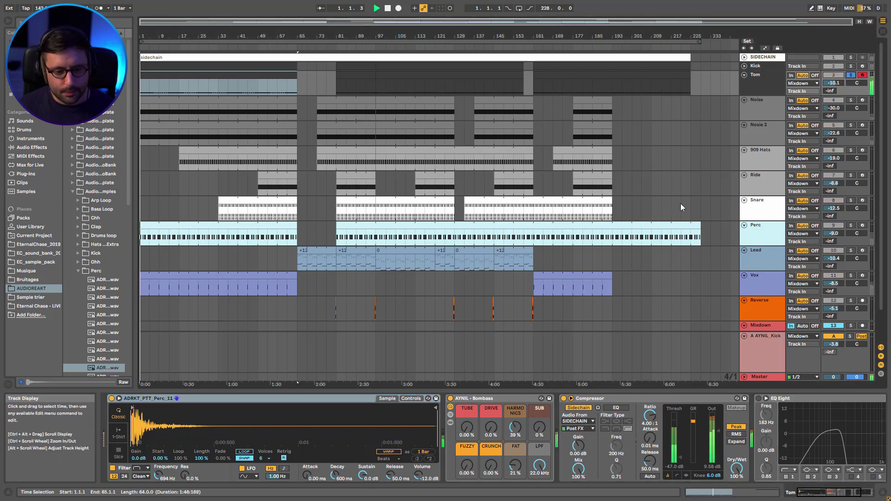
{"action": "left_click", "coordinate": [450, 400]}
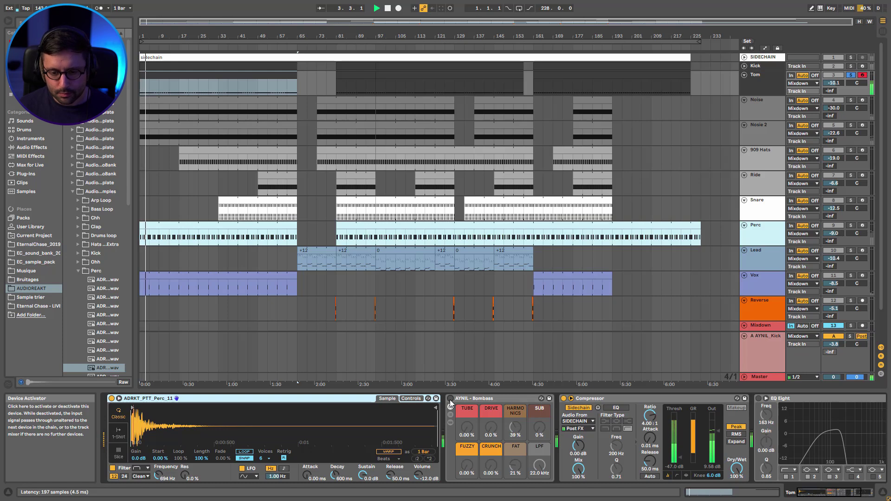
{"action": "left_click", "coordinate": [450, 400]}
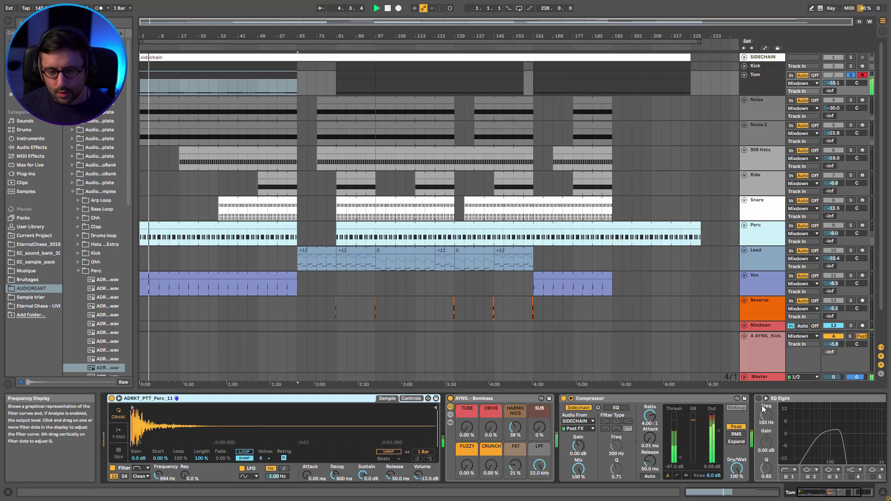
Switch the Tom's EQ Eight back on and play the Tom and Kick tracks soloed together
{"action": "left_click", "coordinate": [863, 494]}
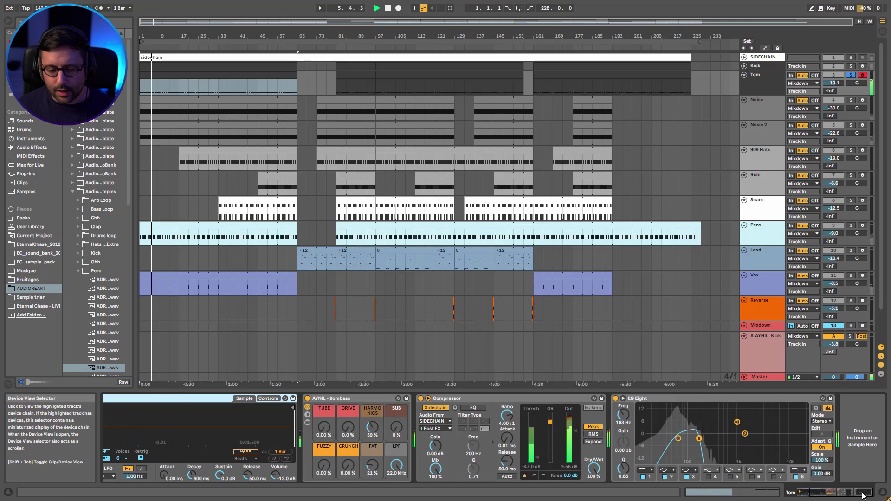
{"action": "left_click", "coordinate": [849, 66]}
{"action": "left_click", "coordinate": [850, 75]}
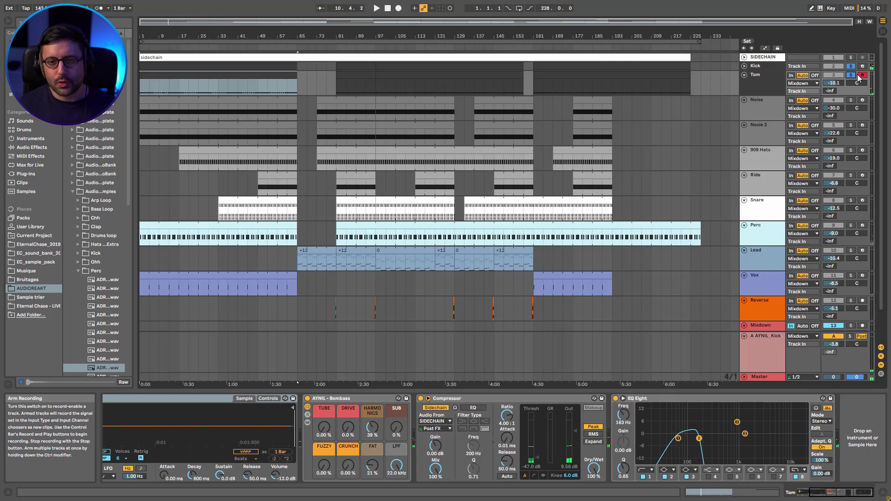
Bring up the Kick and Tom device chains in turn, clear both solos and fold the Tom track
{"action": "left_click", "coordinate": [762, 66]}
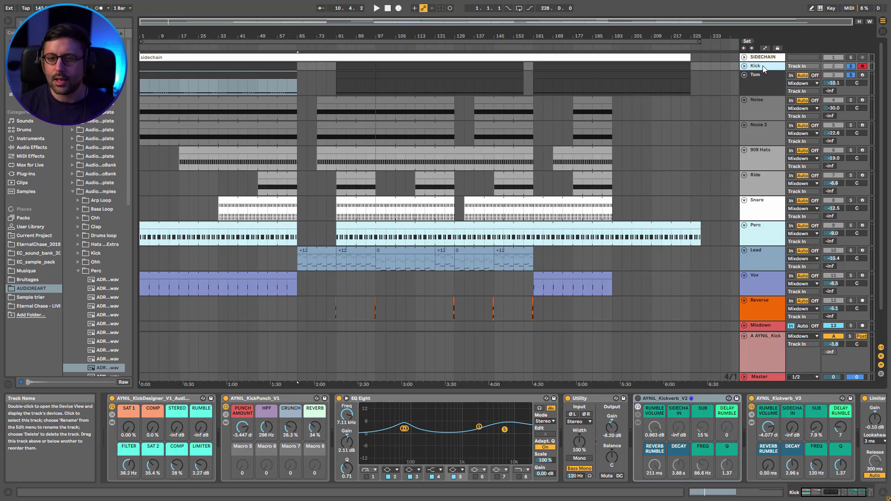
{"action": "left_click", "coordinate": [762, 73]}
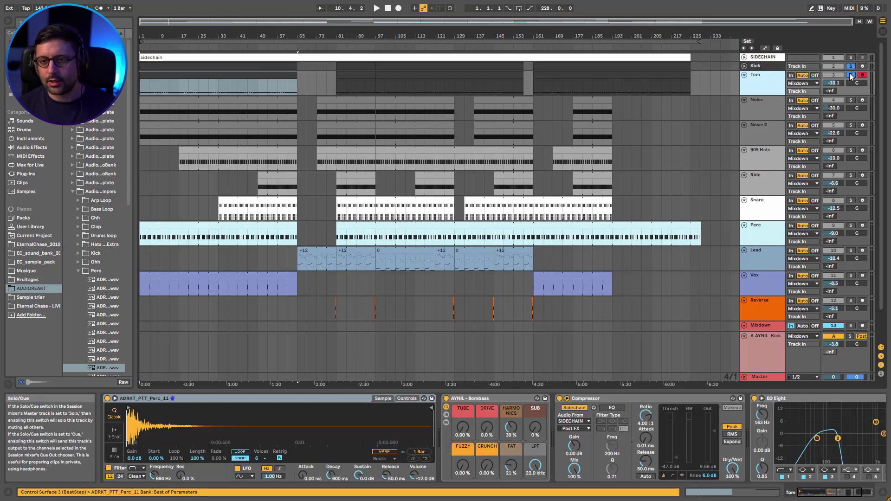
{"action": "left_click", "coordinate": [850, 76]}
{"action": "left_click", "coordinate": [744, 75]}
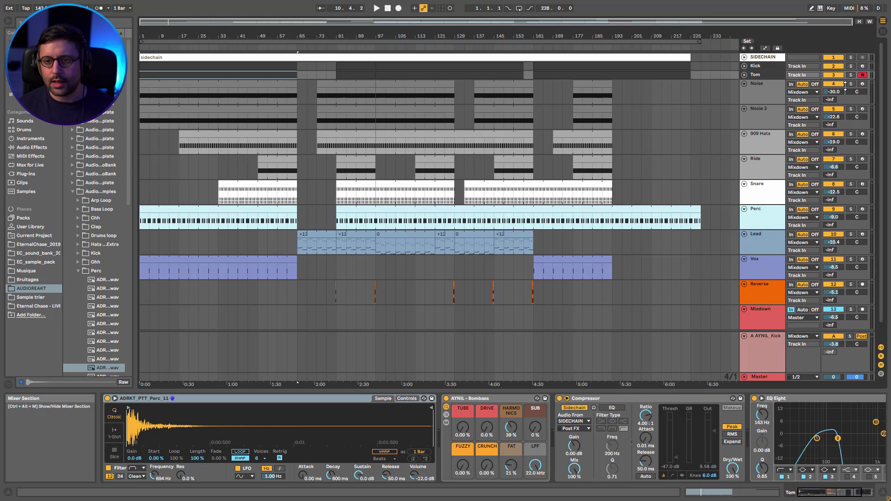
Play the Noise and Nosie 2 tracks soloed together, clear their solos and show the Noise track's devices
{"action": "left_click", "coordinate": [851, 84]}
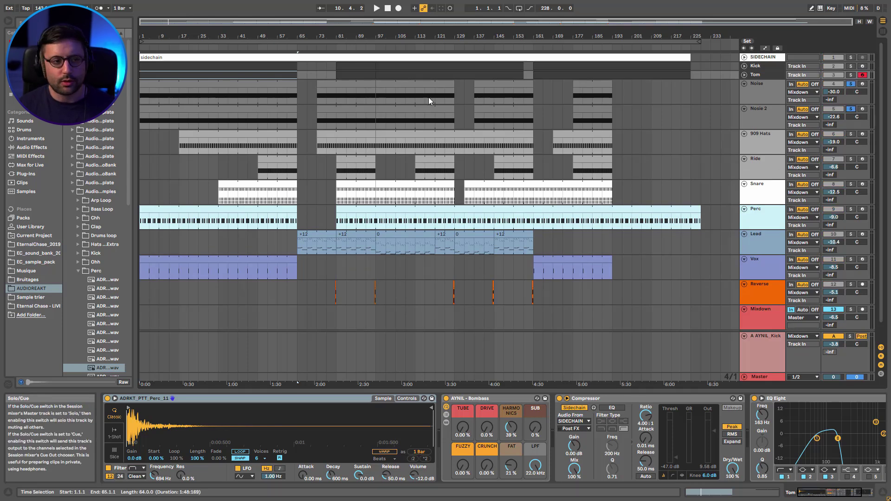
{"action": "key", "text": "space"}
{"action": "key", "text": "space"}
{"action": "left_click", "coordinate": [759, 94]}
{"action": "left_click", "coordinate": [852, 84]}
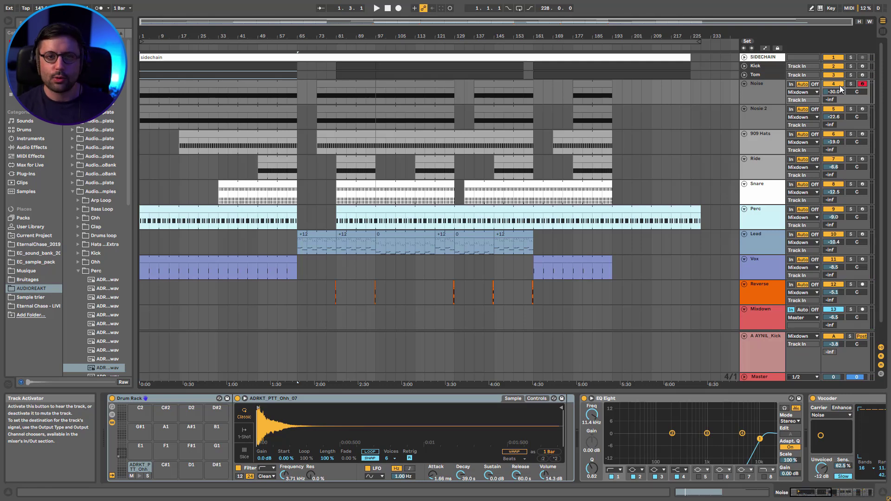
Solo the Noise track, play it from bar 9 and locate its ADRKT_PTT_Ohh_07 sample in the browser
{"action": "left_click", "coordinate": [851, 84]}
{"action": "left_click", "coordinate": [159, 95]}
{"action": "key", "text": "space"}
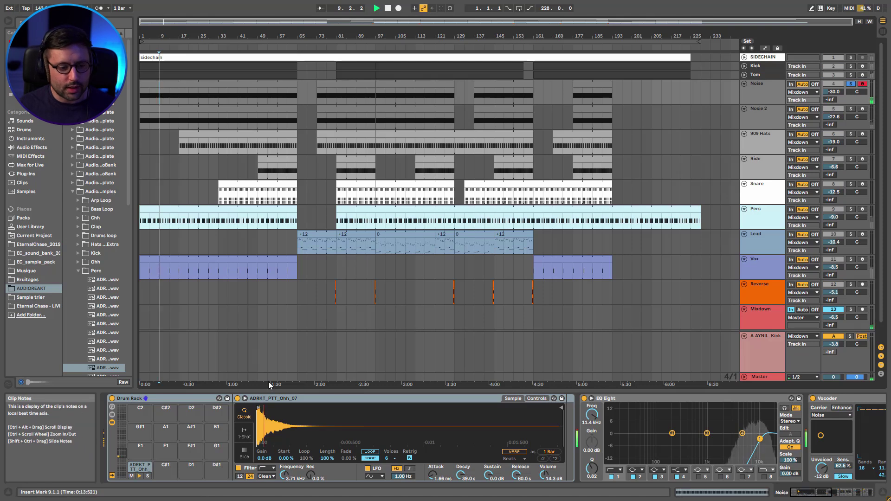
{"action": "key", "text": "space"}
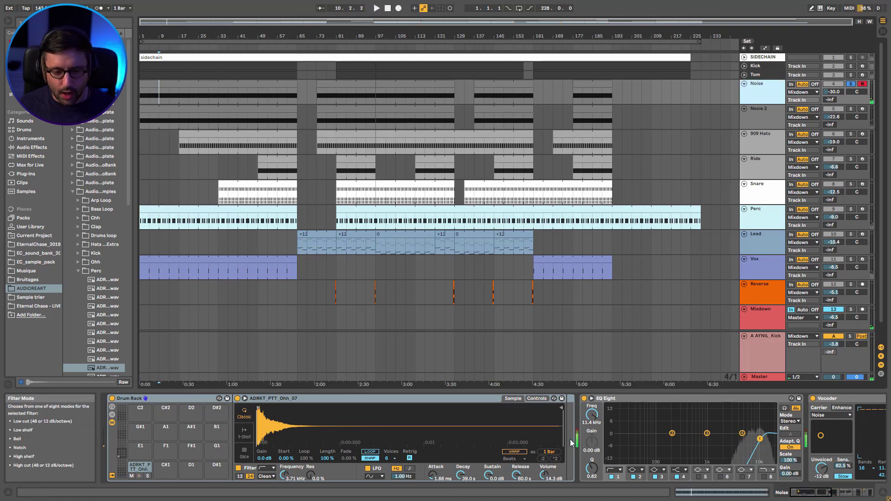
{"action": "left_click", "coordinate": [559, 442]}
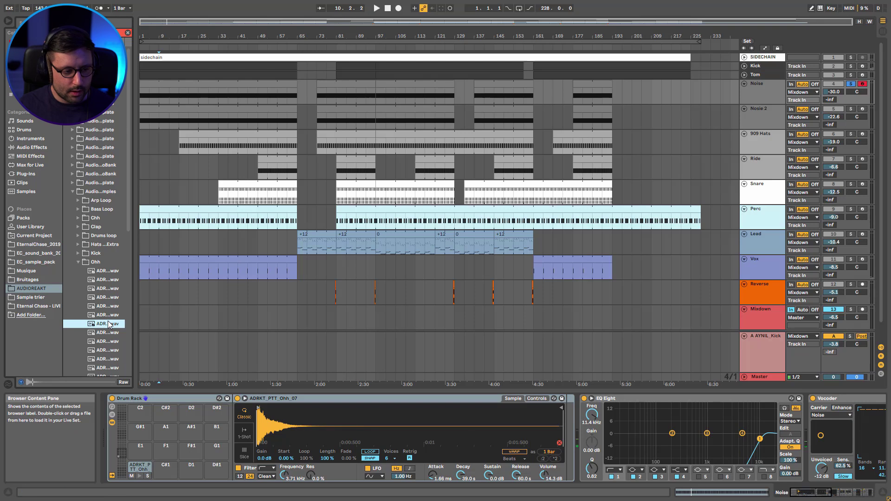
Play the Noise track with its effects off, switching on its EQ Eight and Vocoder one after the other
{"action": "key", "text": "space"}
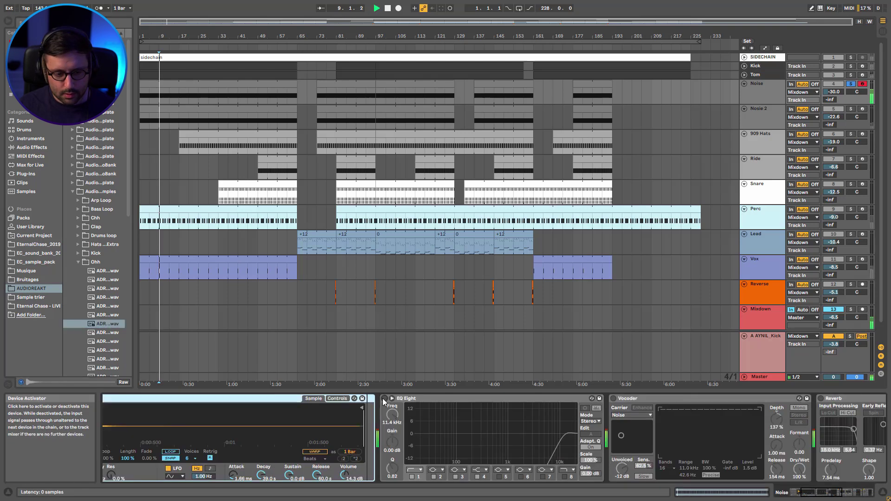
{"action": "left_click", "coordinate": [384, 398]}
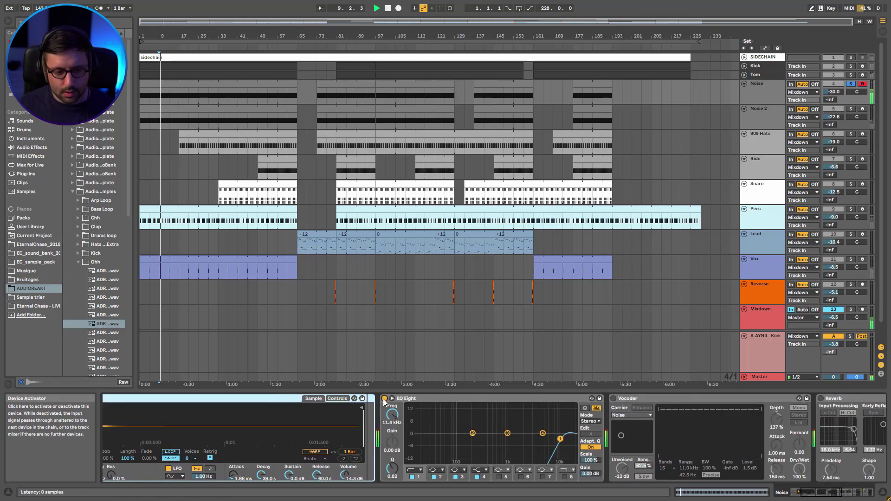
{"action": "left_click", "coordinate": [613, 398]}
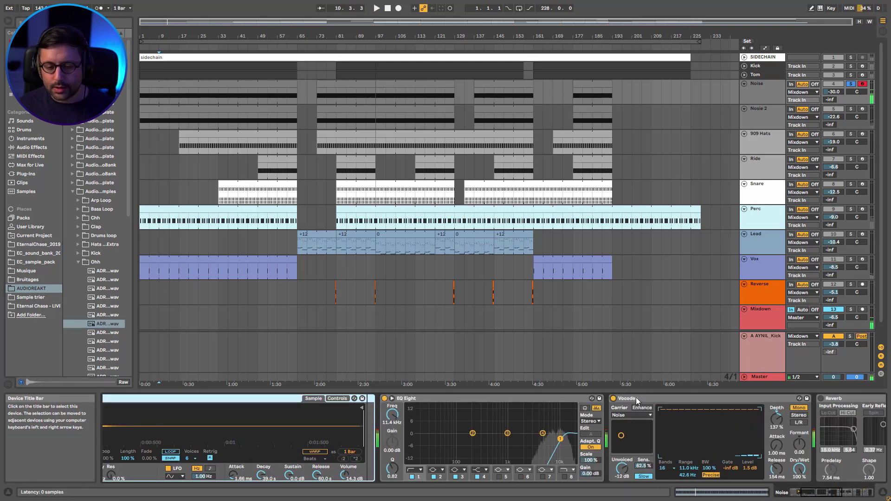
View the Vocoder's carrier type choices, keep Noise and play the Noise track again from bar 9
{"action": "left_click", "coordinate": [834, 495]}
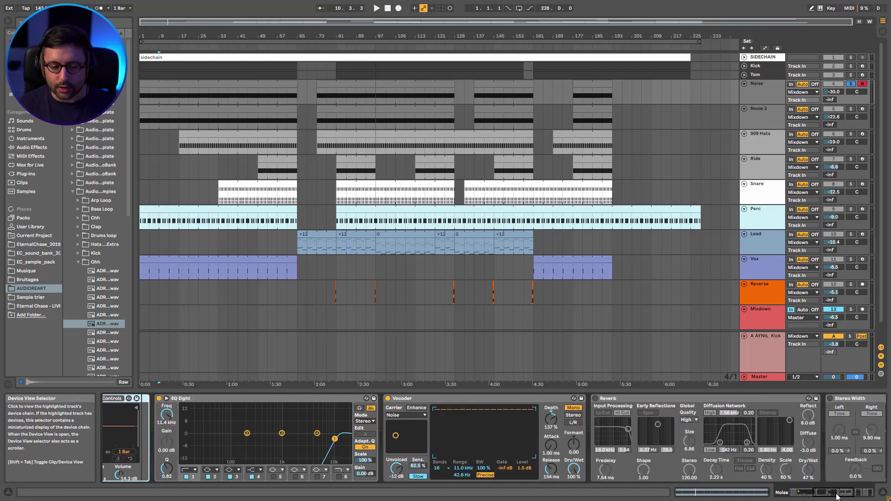
{"action": "left_click", "coordinate": [414, 416]}
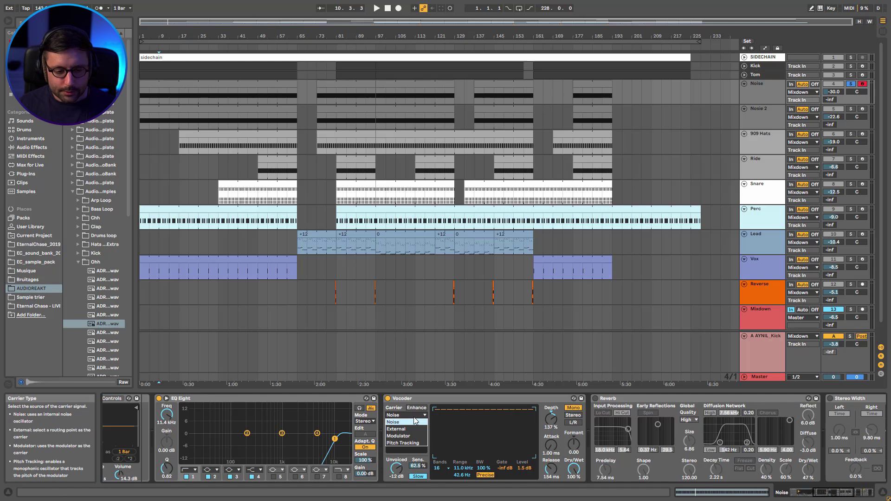
{"action": "left_click", "coordinate": [414, 417]}
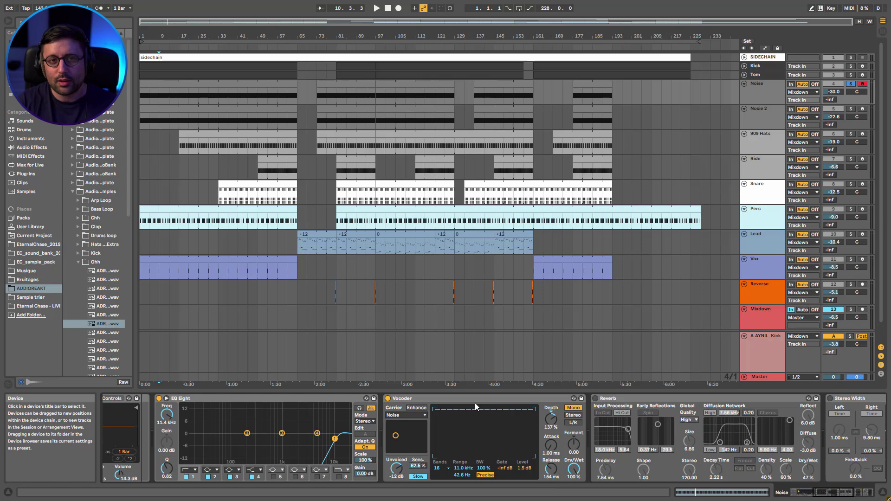
{"action": "key", "text": "space"}
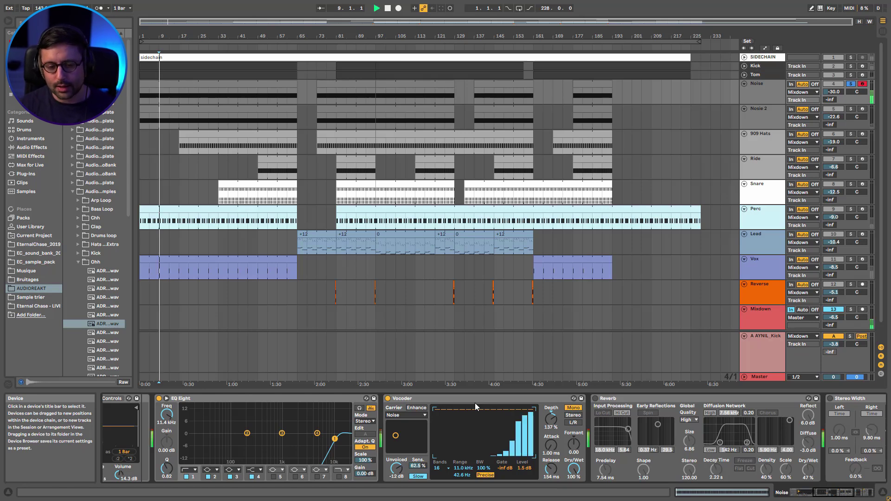
Switch on the Noise track's Reverb, Stereo Width and Compressor one after the other while it plays
{"action": "left_click", "coordinate": [595, 398]}
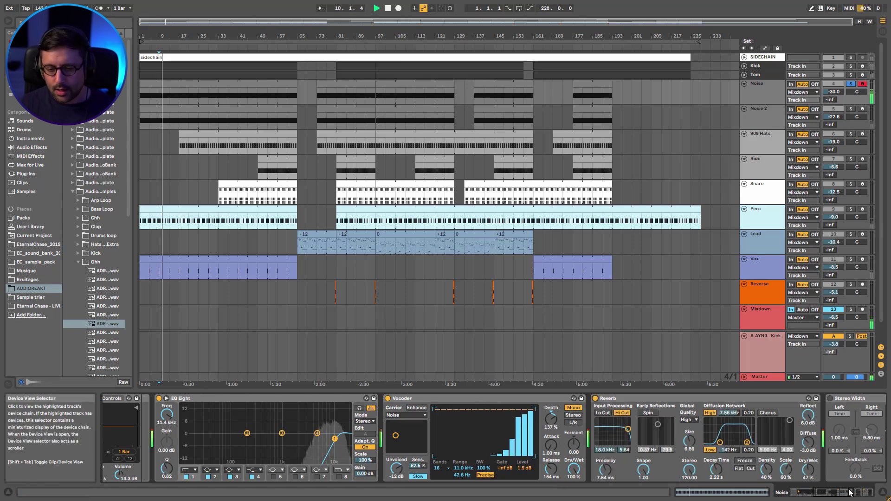
{"action": "scroll", "coordinate": [366, 469], "scroll_direction": "right", "scroll_amount": 5}
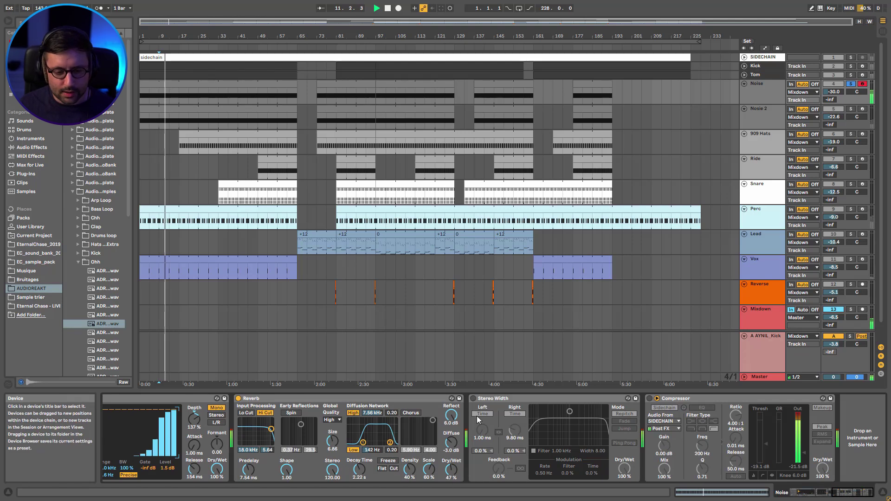
{"action": "left_click", "coordinate": [473, 398]}
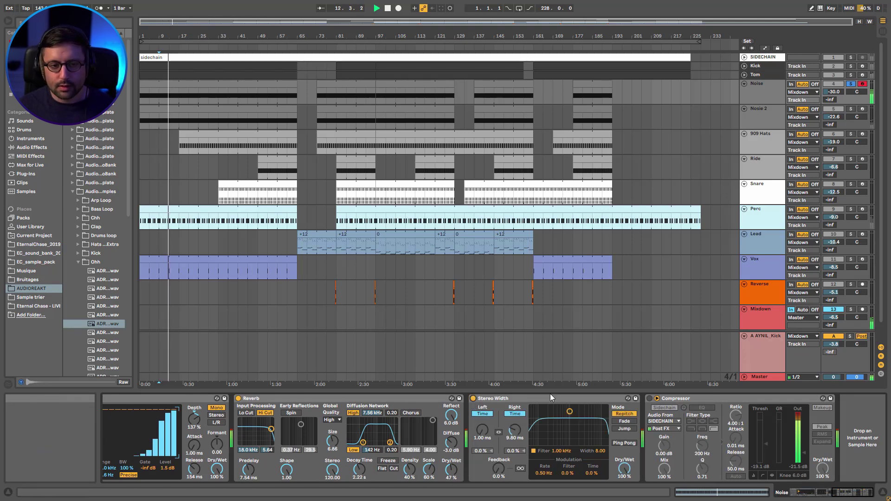
{"action": "left_click", "coordinate": [654, 399]}
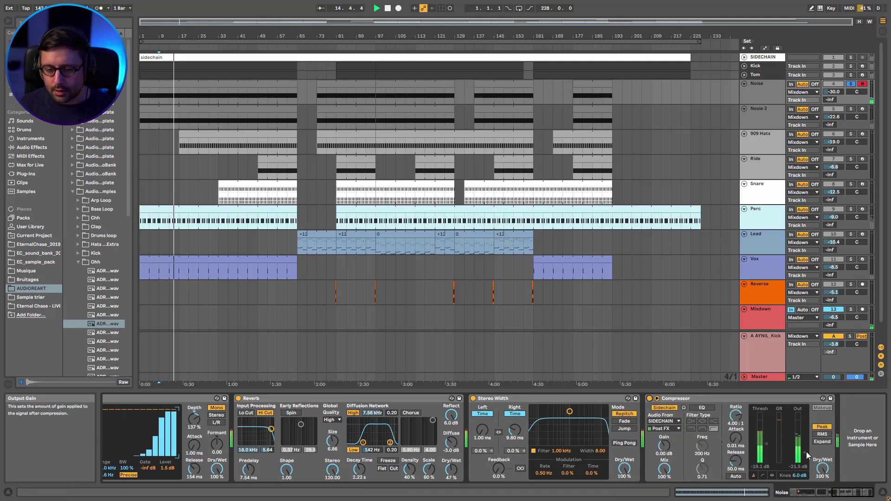
Play the Noise track soloed together with Tom and Kick, and open the first Noise clip's notes
{"action": "left_click", "coordinate": [853, 75], "text": "ctrl"}
{"action": "left_click", "coordinate": [851, 67], "text": "ctrl"}
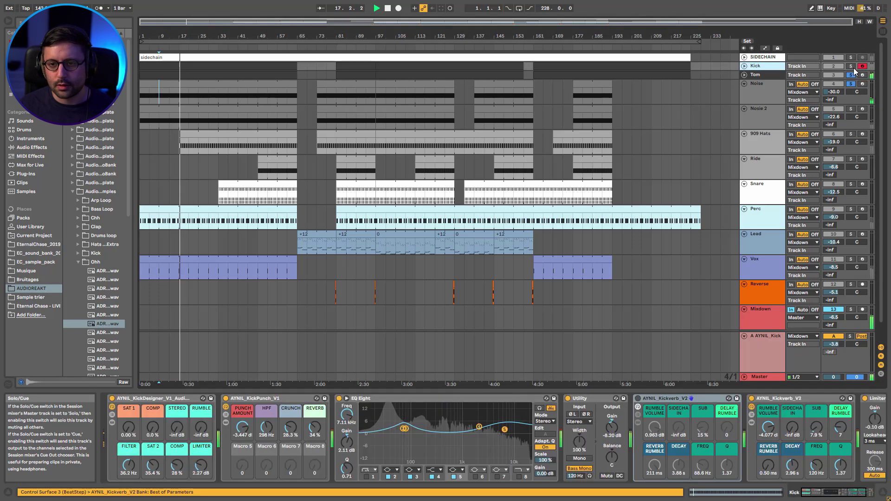
{"action": "key", "text": "space"}
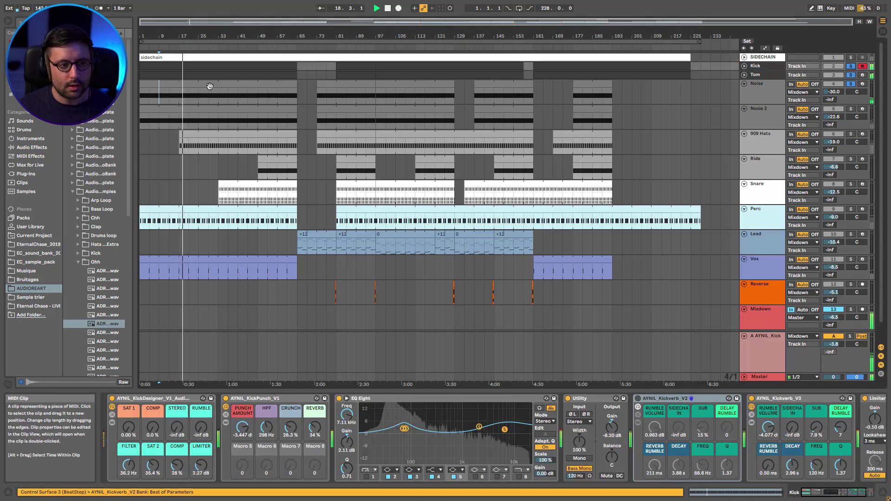
{"action": "left_click", "coordinate": [210, 88]}
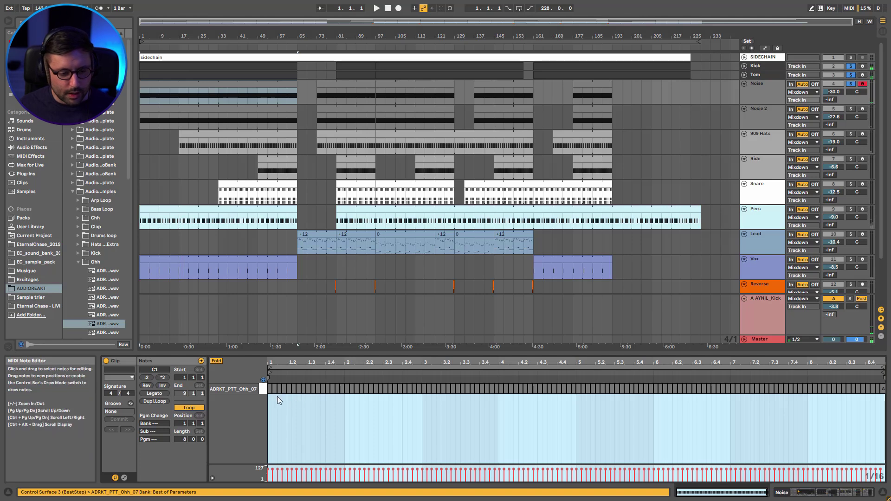
Solo the Nosie 2 track, open its first clip's notes in an enlarged editor and play it briefly
{"action": "left_click", "coordinate": [851, 108]}
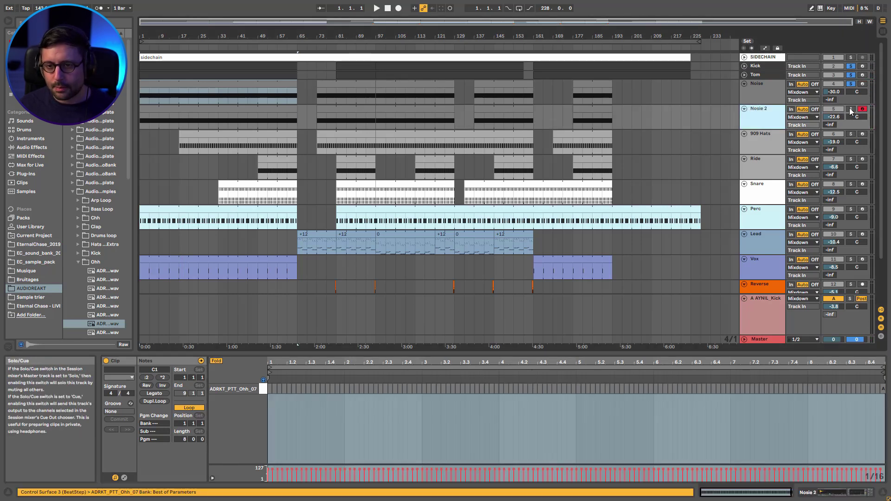
{"action": "left_click", "coordinate": [201, 112]}
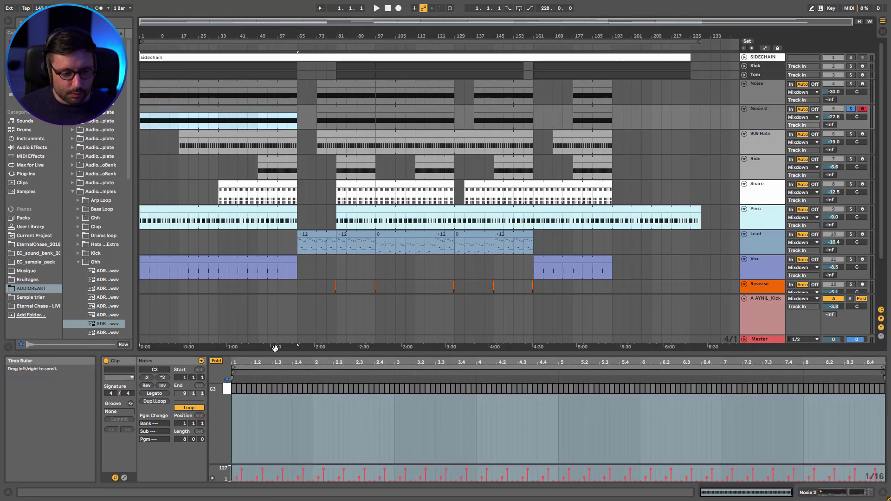
{"action": "left_click_drag", "start_coordinate": [277, 355], "coordinate": [276, 270]}
{"action": "key", "text": "space"}
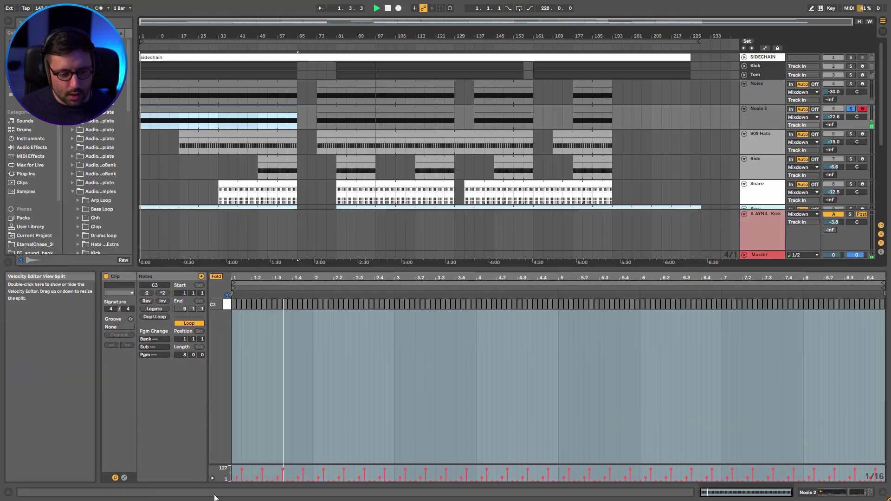
{"action": "key", "text": "space"}
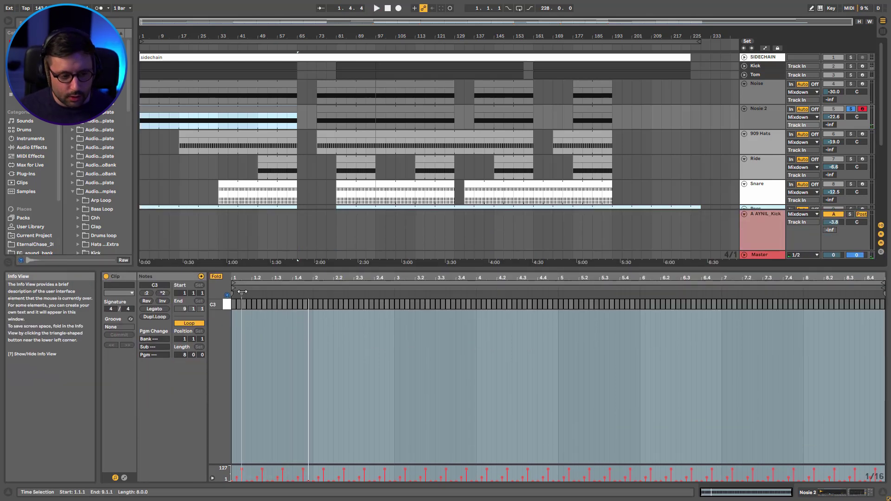
Select the C3 notes at the start of each beat in bar 1 of the Nosie 2 clip to examine their velocities
{"action": "left_click_drag", "start_coordinate": [260, 278], "coordinate": [312, 324]}
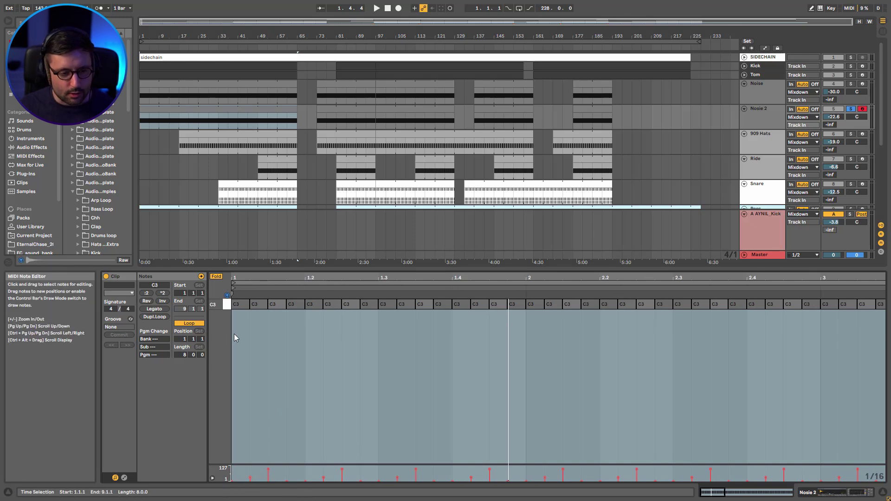
{"action": "left_click", "coordinate": [240, 304]}
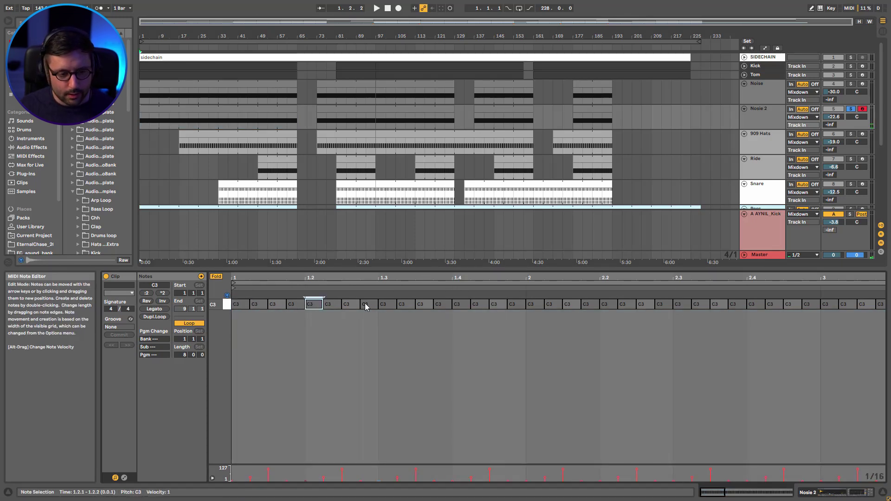
{"action": "left_click", "coordinate": [240, 305], "text": "shift"}
{"action": "left_click", "coordinate": [388, 305], "text": "shift"}
{"action": "left_click", "coordinate": [457, 305], "text": "shift"}
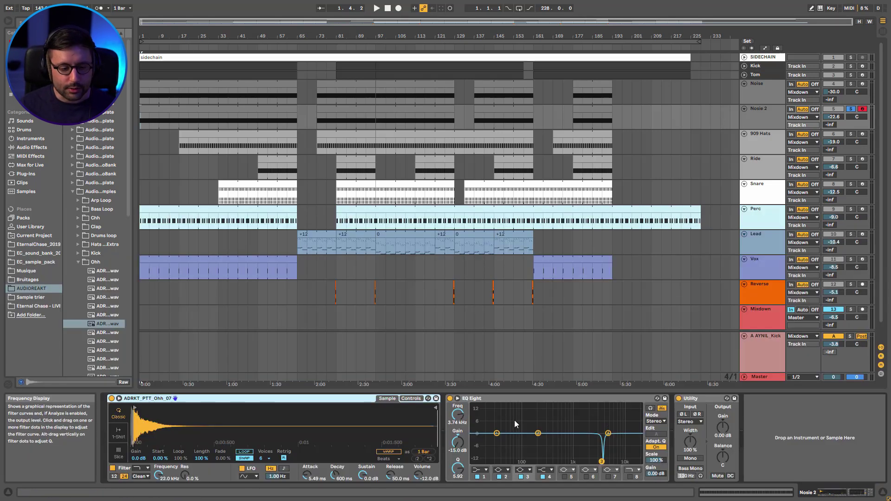
Audition the ADRKT_PTT_Ohh_07 sample in the browser and play the soloed Nosie 2 track through its devices
{"action": "left_click", "coordinate": [101, 325]}
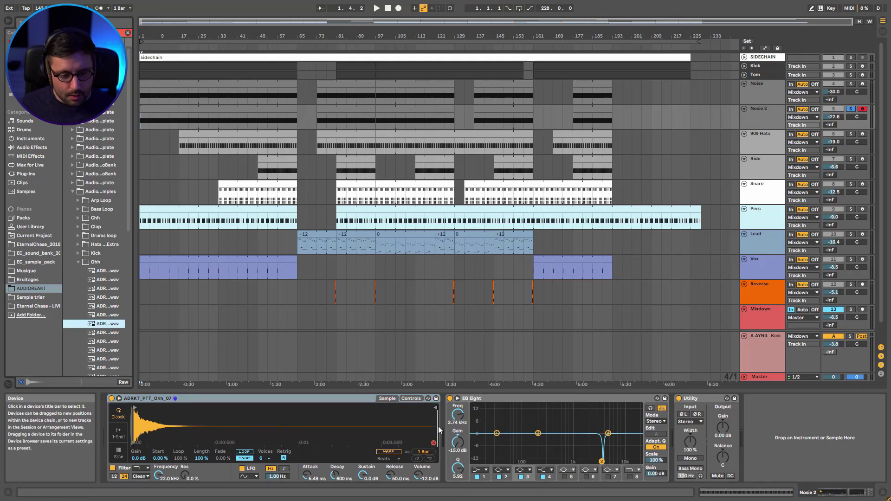
{"action": "key", "text": "space"}
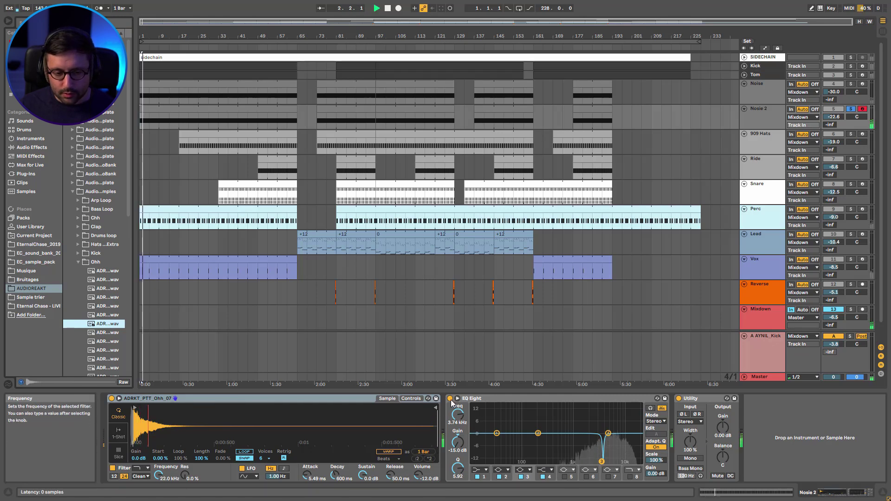
{"action": "key", "text": "space"}
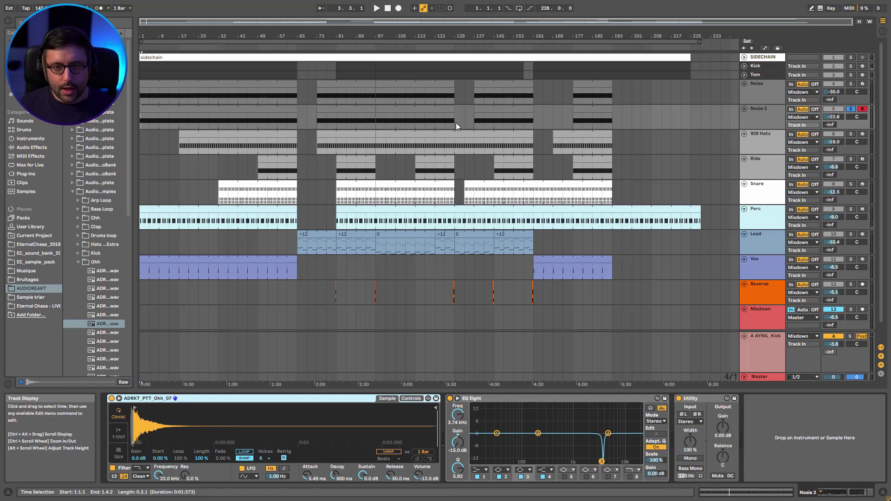
Play the Noise, Tom and Kick tracks soloed together, adding Nosie 2 to the solos for comparison
{"action": "left_click", "coordinate": [852, 84], "text": "ctrl"}
{"action": "left_click", "coordinate": [852, 75], "text": "ctrl"}
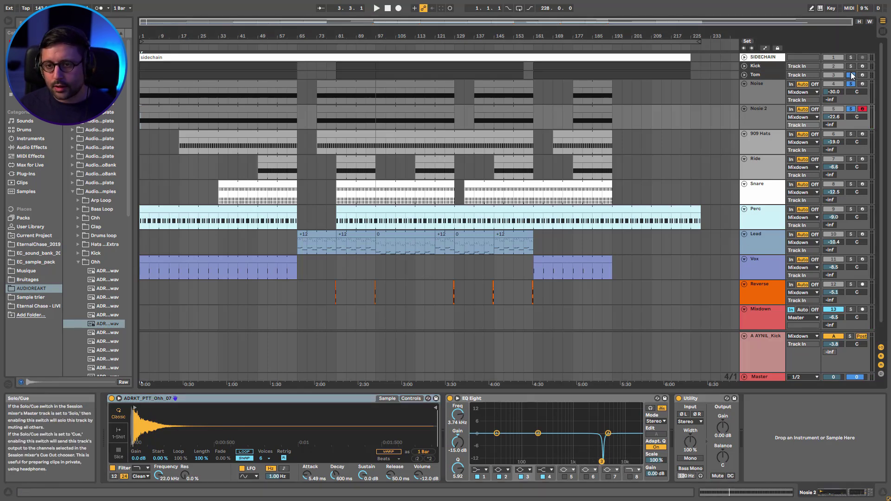
{"action": "key", "text": "space"}
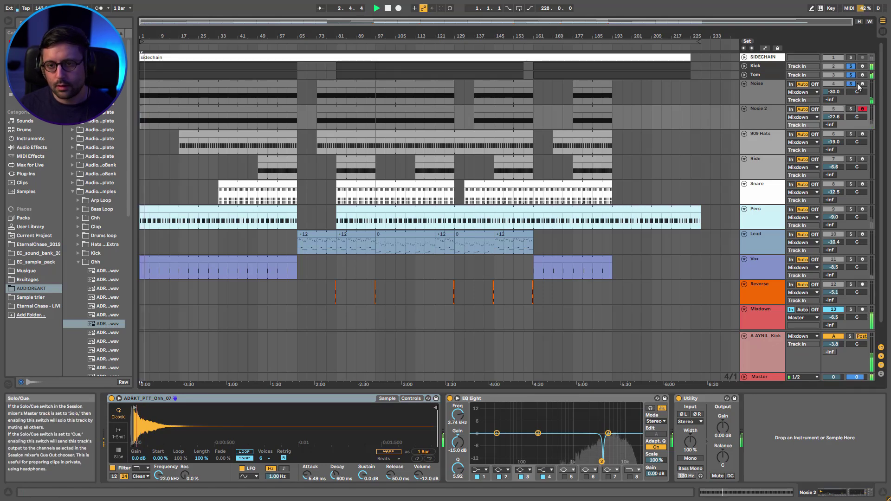
{"action": "left_click", "coordinate": [851, 110]}
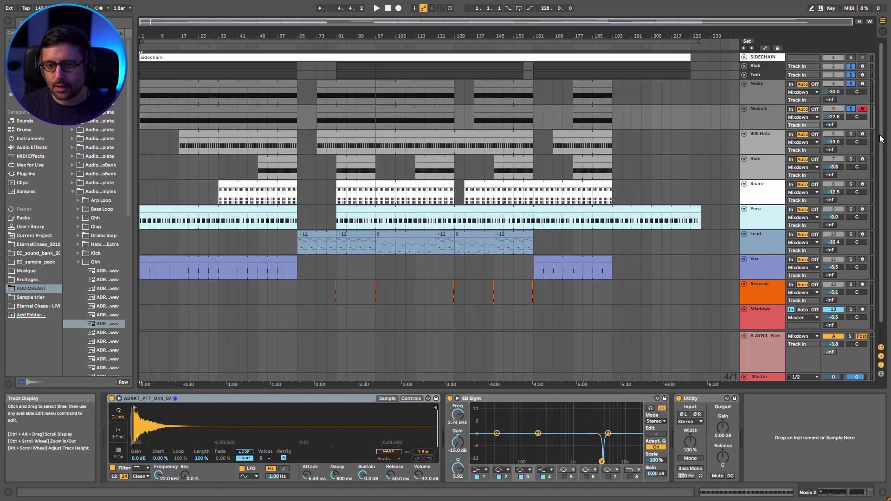
Show the 909 Hats track's devices and play the track soloed from the start of its first clip at bar 17
{"action": "left_click", "coordinate": [766, 137]}
{"action": "key", "text": "space"}
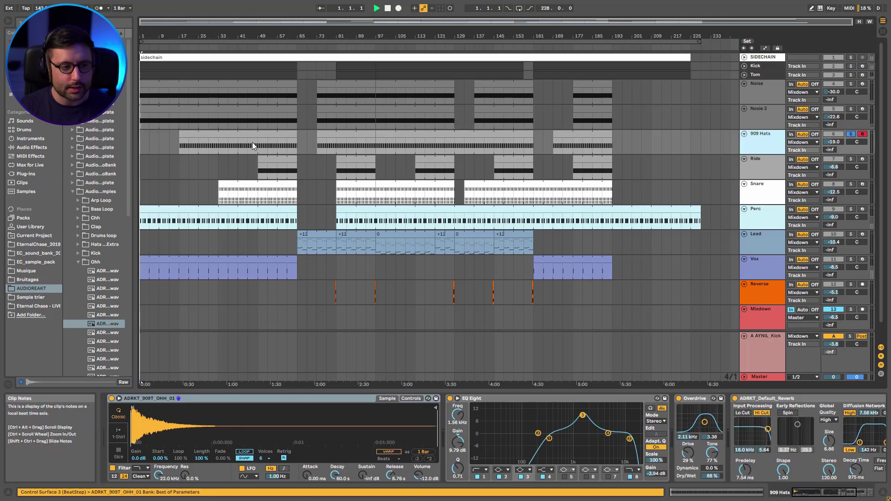
{"action": "left_click", "coordinate": [196, 135]}
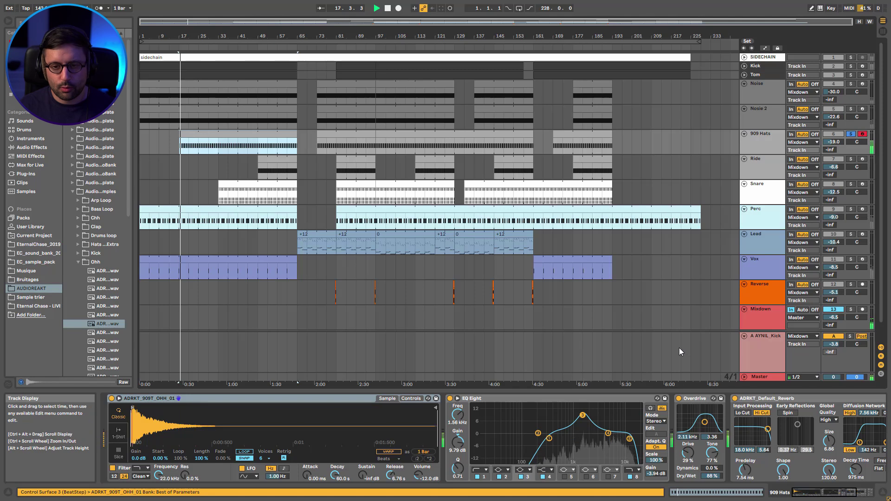
{"action": "scroll", "coordinate": [815, 495], "scroll_direction": "down", "scroll_amount": 5}
{"action": "key", "text": "space"}
Switch off the 909 Hats track's Utility, reverb, Overdrive and EQ Eight
{"action": "left_click", "coordinate": [774, 398]}
{"action": "left_click", "coordinate": [540, 398]}
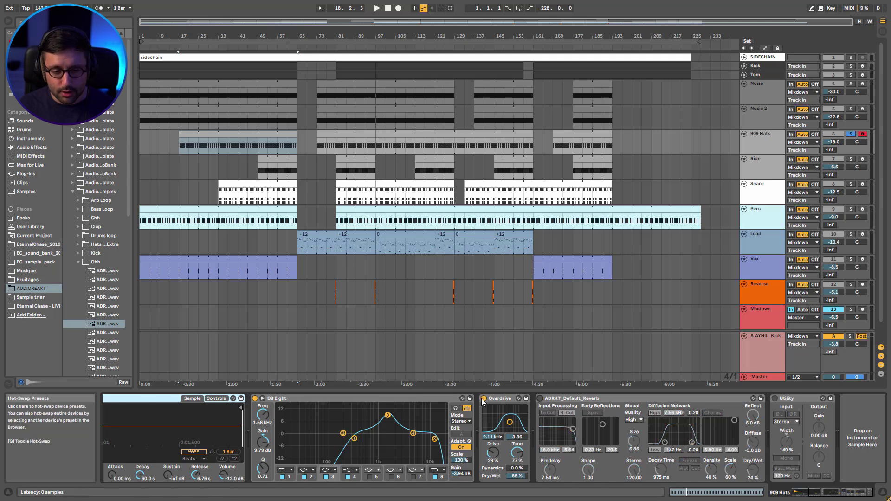
{"action": "left_click", "coordinate": [254, 399]}
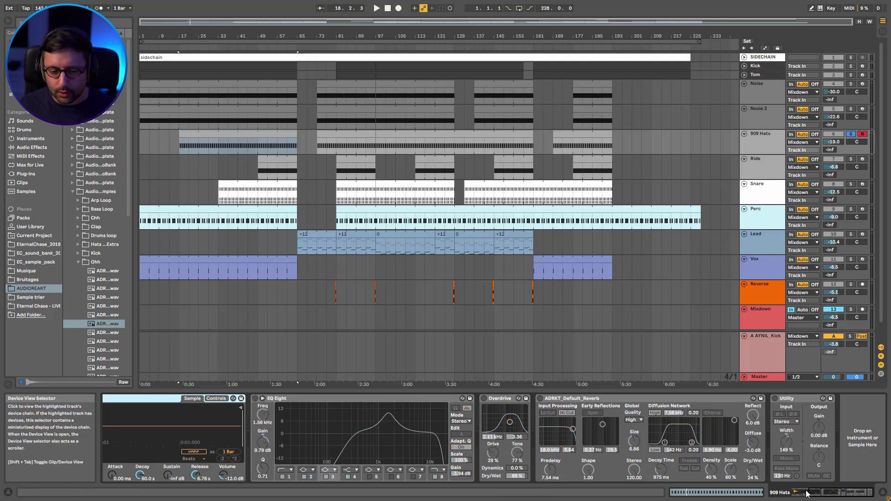
{"action": "scroll", "coordinate": [782, 494], "scroll_direction": "up", "scroll_amount": 5}
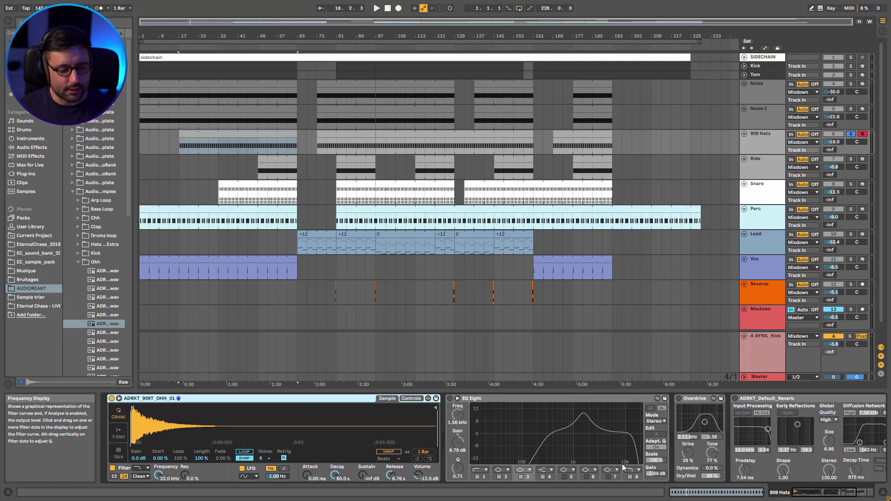
Play the 909 Hats track without effects and switch on its EQ Eight during playback
{"action": "key", "text": "space"}
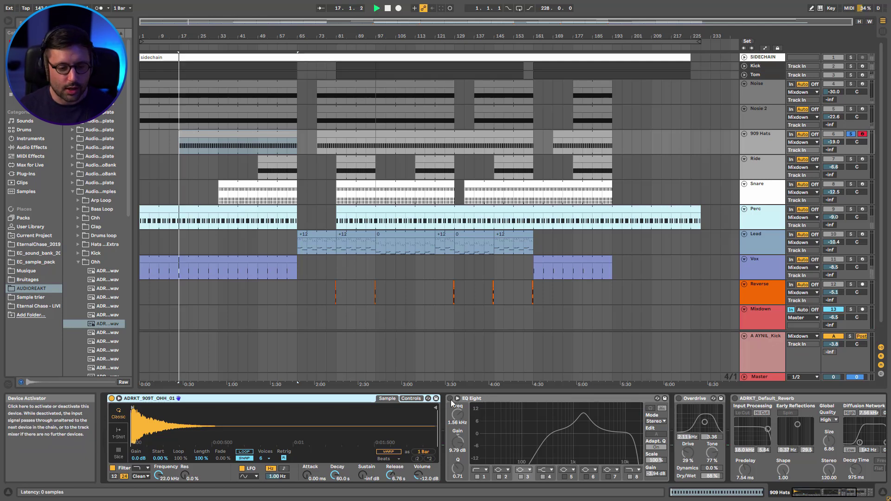
{"action": "left_click", "coordinate": [450, 399]}
{"action": "key", "text": "space"}
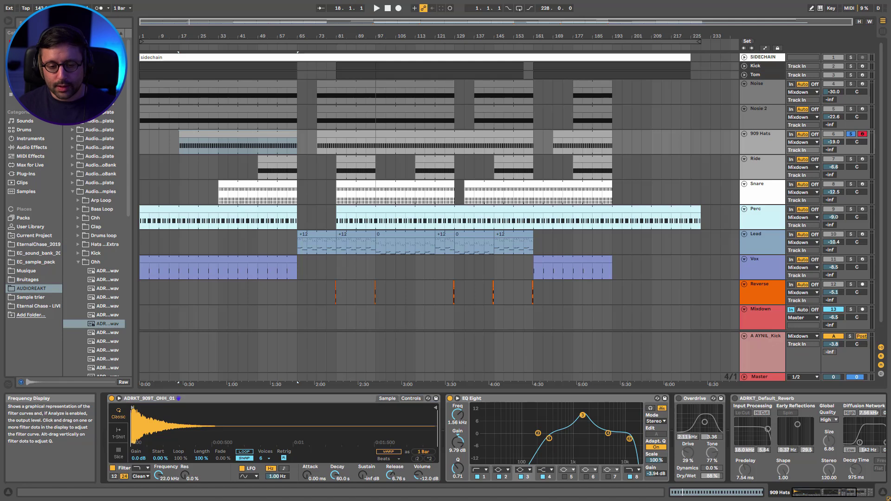
Try moving the peak band of the 909 Hats EQ Eight during playback, and undo the change
{"action": "key", "text": "space"}
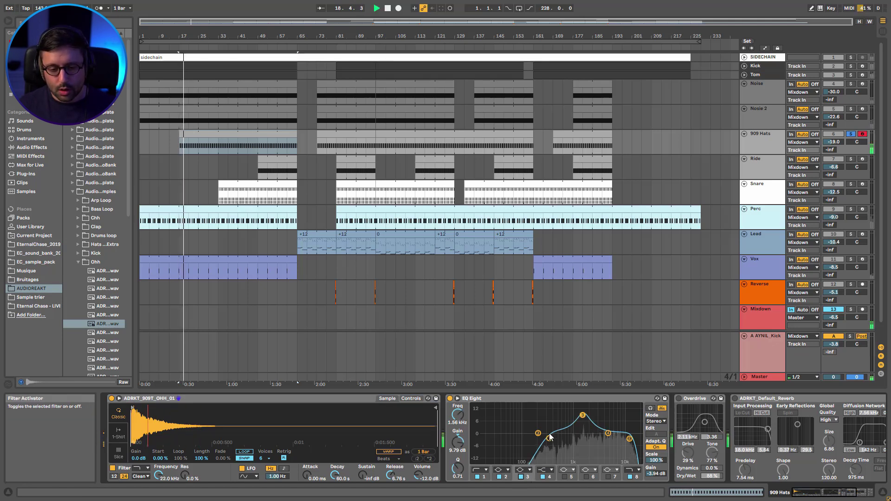
{"action": "left_click_drag", "start_coordinate": [578, 419], "coordinate": [562, 407]}
{"action": "key", "text": "ctrl+z"}
{"action": "key", "text": "space"}
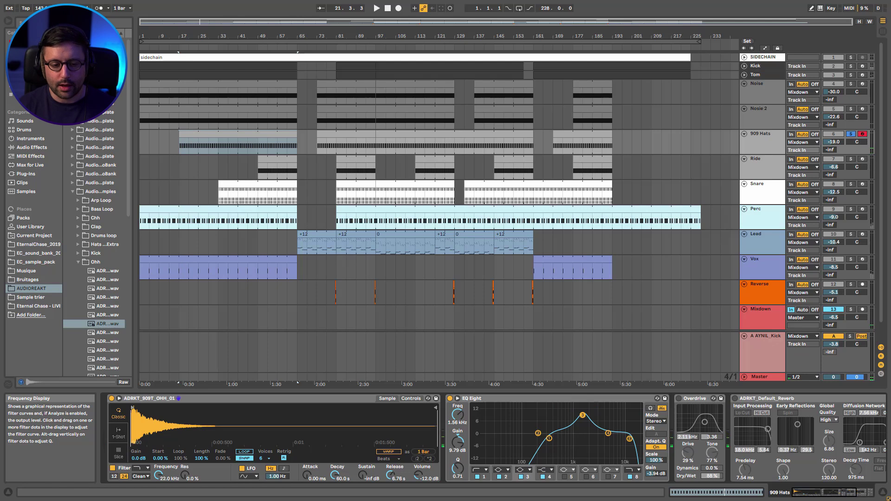
Switch on the 909 Hats track's Overdrive during playback and compare the sound with it bypassed and active
{"action": "key", "text": "space"}
{"action": "left_click", "coordinate": [679, 399]}
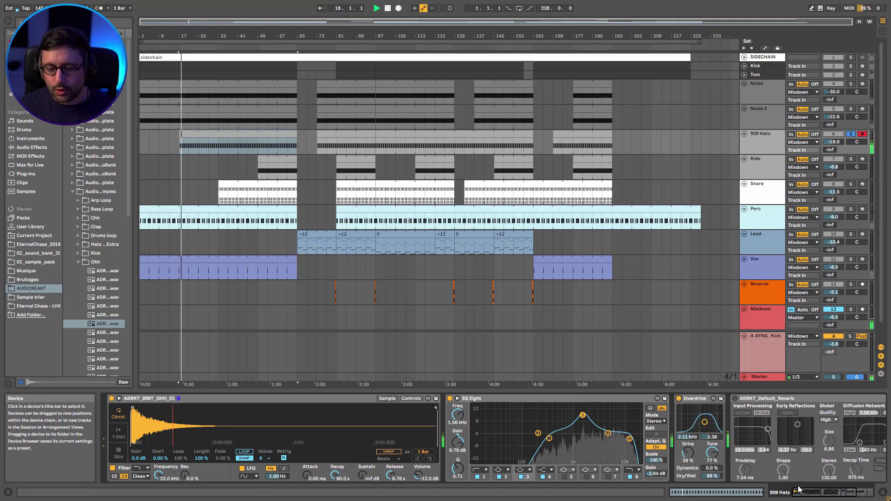
{"action": "left_click", "coordinate": [825, 493]}
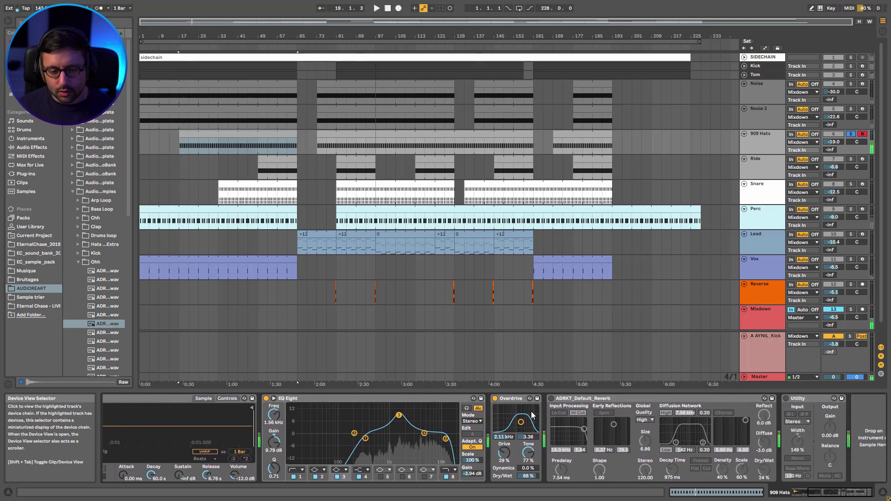
{"action": "key", "text": "space"}
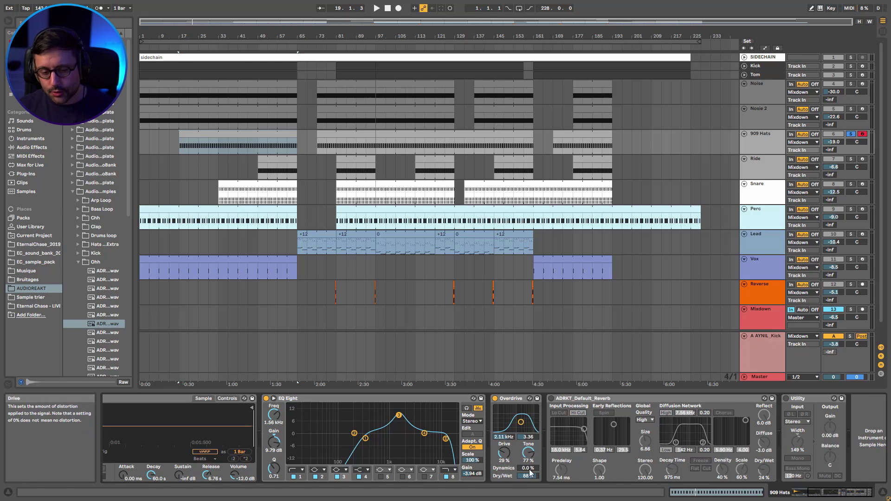
{"action": "key", "text": "space"}
{"action": "left_click", "coordinate": [494, 398]}
{"action": "left_click", "coordinate": [495, 398]}
Switch on the 909 Hats track's ADRKT_Default_Reverb and Utility, play it and clear its solo
{"action": "left_click", "coordinate": [551, 398]}
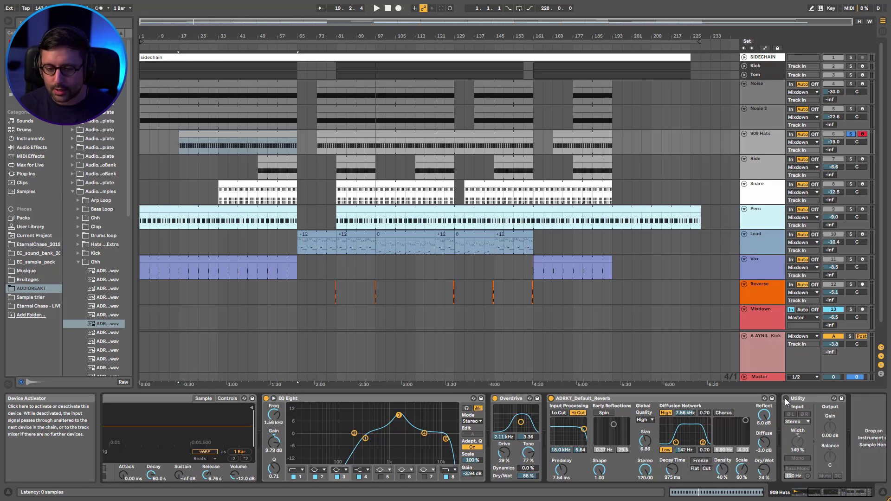
{"action": "left_click", "coordinate": [785, 398]}
{"action": "key", "text": "space"}
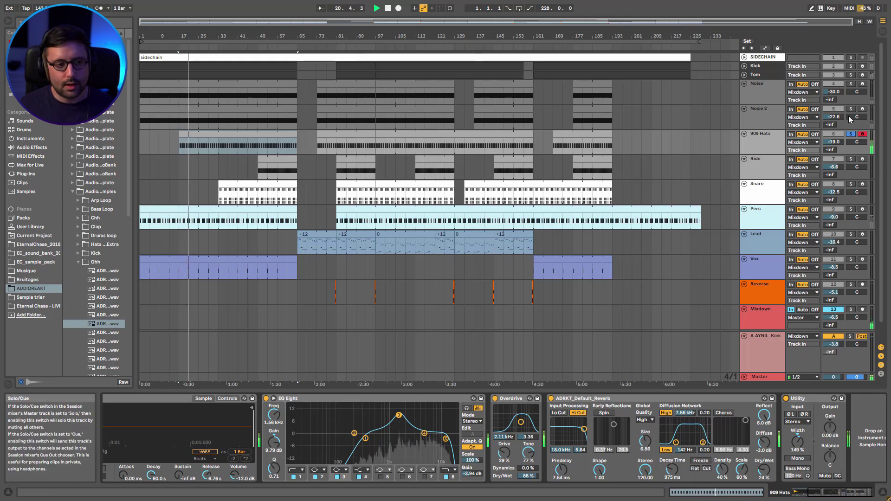
{"action": "left_click", "coordinate": [851, 134]}
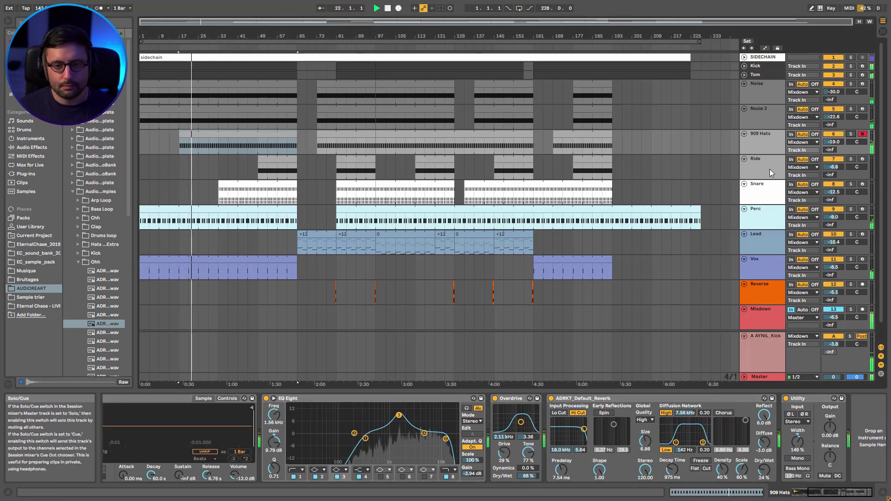
Solo the Ride track, select its first clip and play it with all effects active
{"action": "key", "text": "space"}
{"action": "left_click", "coordinate": [850, 159]}
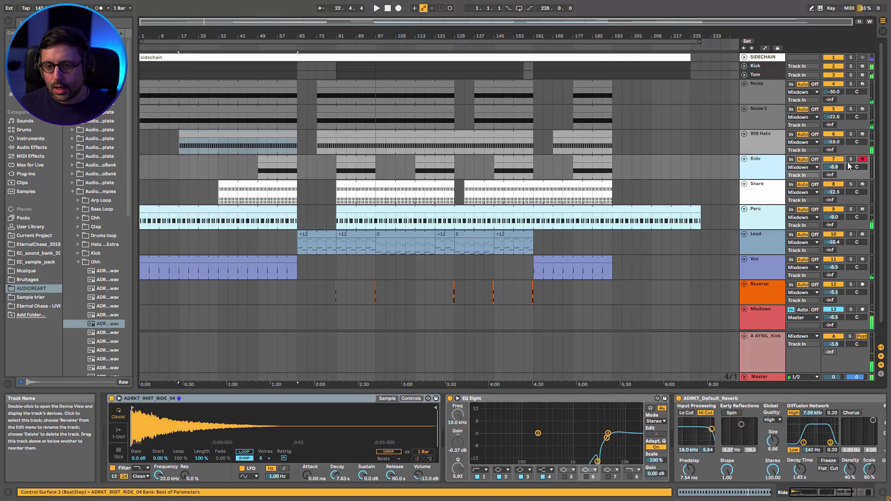
{"action": "left_click", "coordinate": [288, 158]}
{"action": "key", "text": "space"}
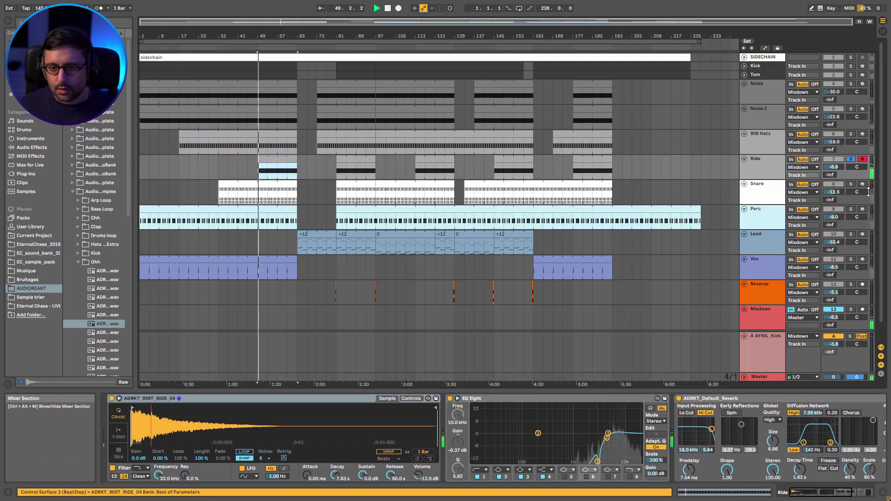
Bypass the Ride track's ADRKT_Default_Reverb and EQ Eight, and play the ADRKT_909T_RIDE_04 sample without them
{"action": "left_click", "coordinate": [840, 493]}
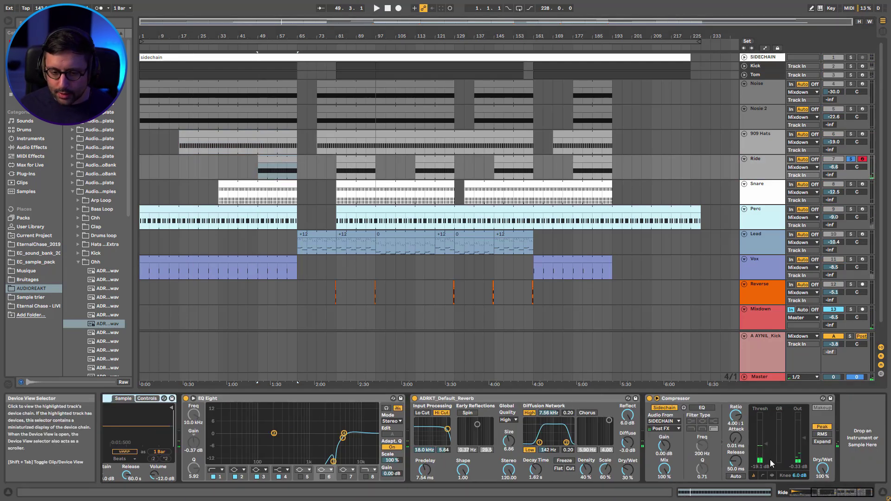
{"action": "left_click", "coordinate": [415, 398]}
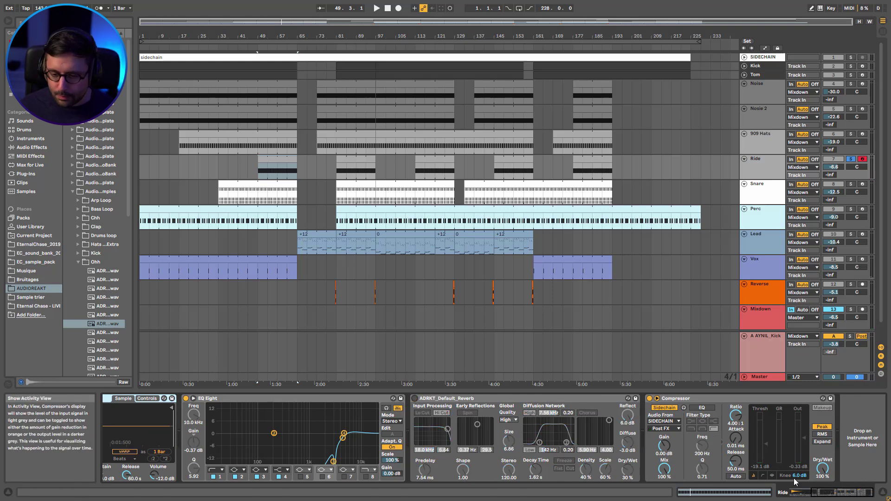
{"action": "left_click_drag", "start_coordinate": [831, 494], "coordinate": [795, 491]}
{"action": "left_click", "coordinate": [450, 399]}
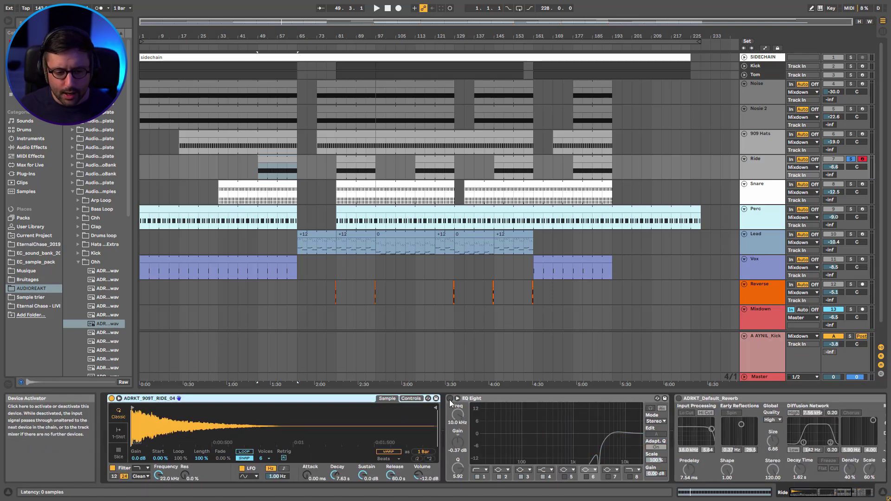
{"action": "key", "text": "space"}
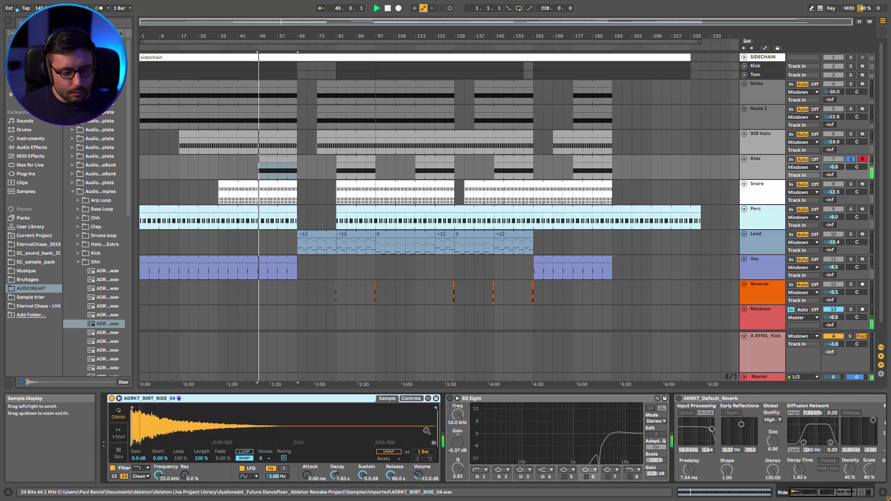
{"action": "key", "text": "space"}
{"action": "key", "text": "space"}
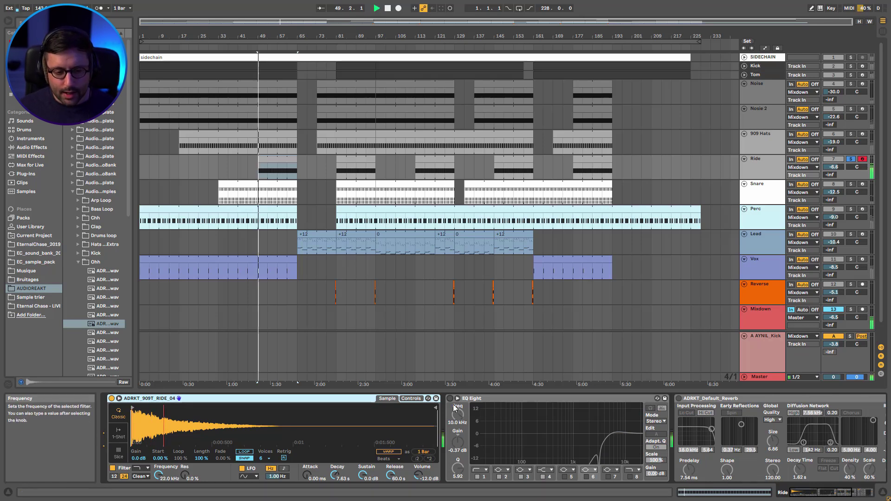
Switch on the Ride track's EQ Eight during playback and compare the sound with band 3 off and on
{"action": "left_click", "coordinate": [450, 399]}
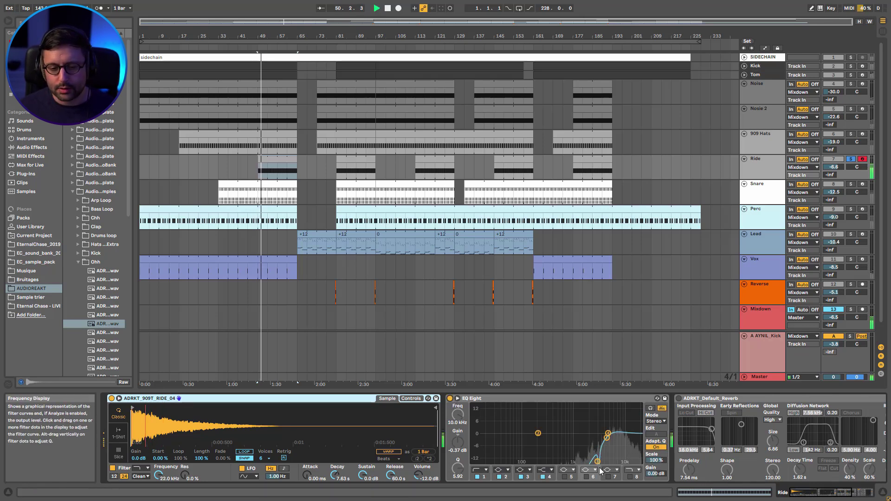
{"action": "left_click", "coordinate": [524, 477]}
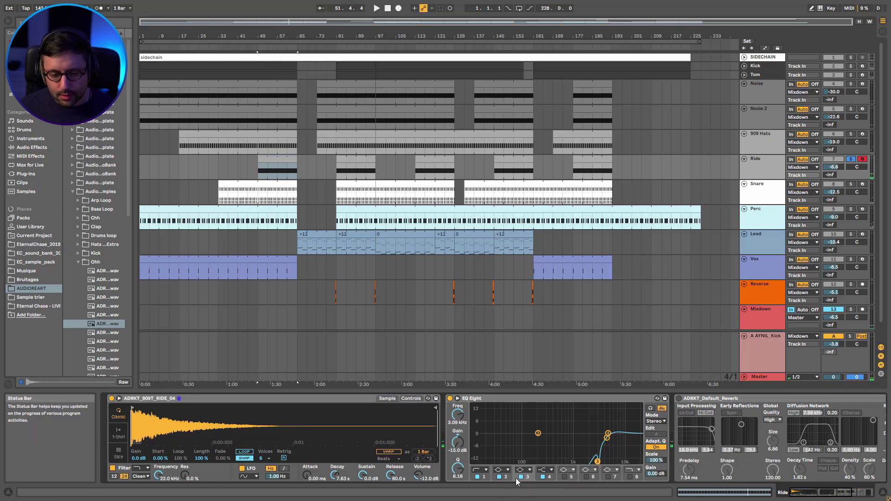
{"action": "key", "text": "space"}
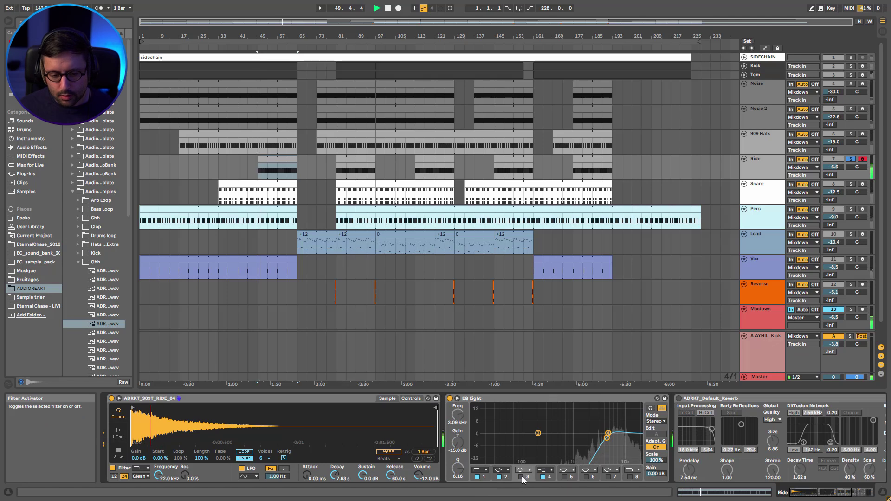
{"action": "key", "text": "space"}
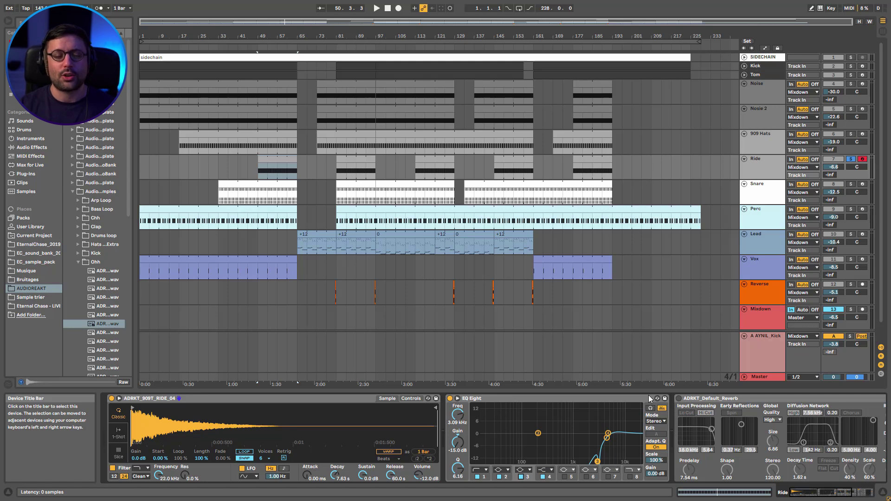
Switch on the Ride track's ADRKT_Default_Reverb during playback and review its Compressor sidechained from SIDECHAIN
{"action": "left_click_drag", "start_coordinate": [815, 494], "coordinate": [828, 495]}
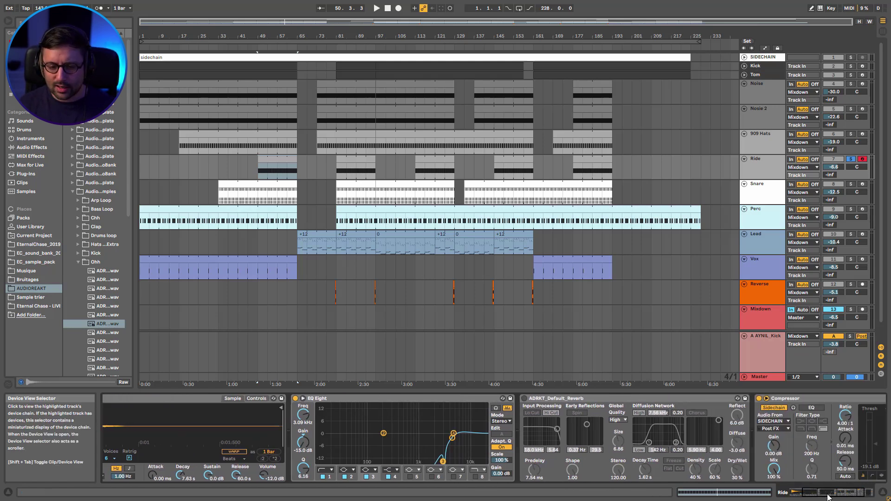
{"action": "key", "text": "space"}
{"action": "left_click", "coordinate": [524, 399]}
{"action": "left_click_drag", "start_coordinate": [832, 493], "coordinate": [846, 494]}
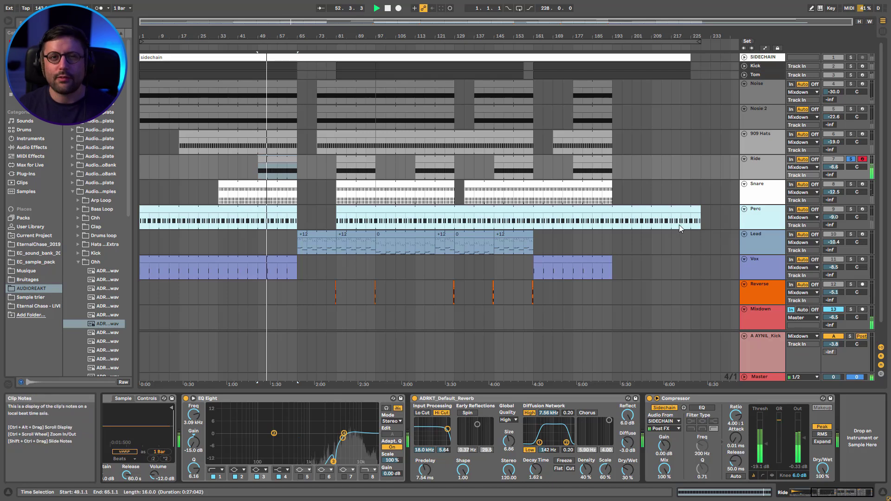
{"action": "left_click", "coordinate": [850, 159]}
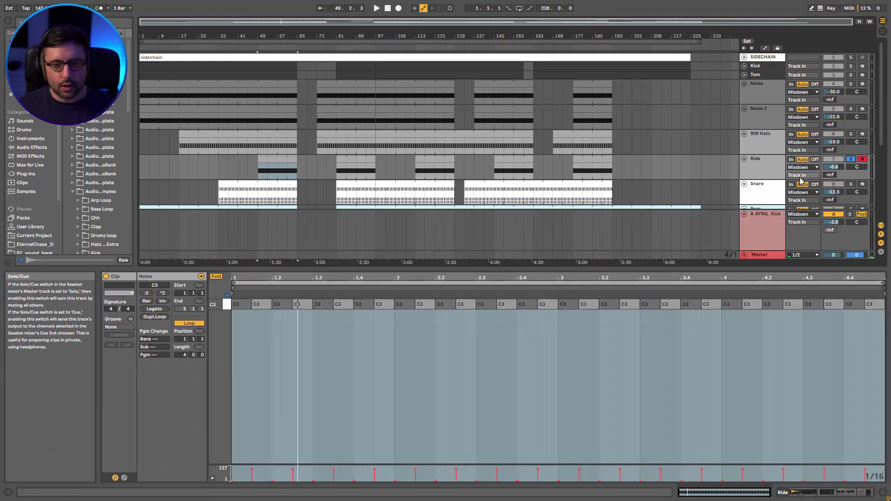
Play the first Ride clip and examine its repeated C3 notes and their velocities in the opening beats
{"action": "left_click", "coordinate": [771, 166]}
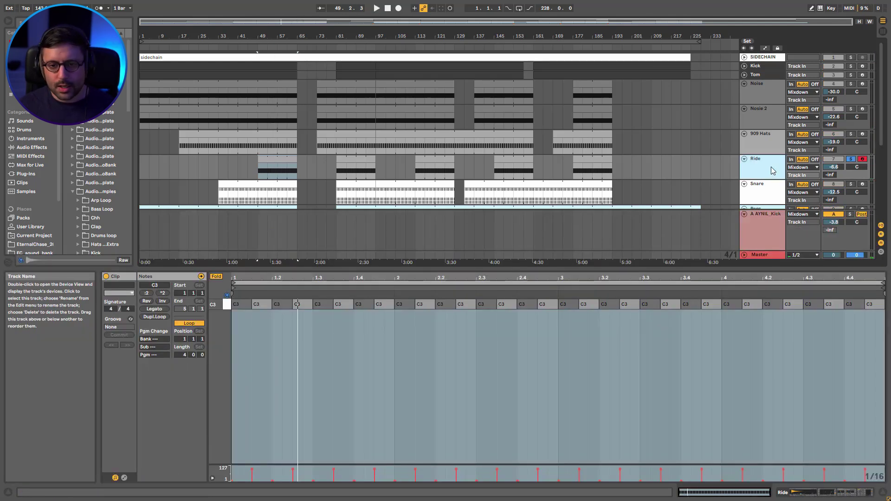
{"action": "left_click", "coordinate": [274, 159]}
{"action": "key", "text": "space"}
{"action": "key", "text": "space"}
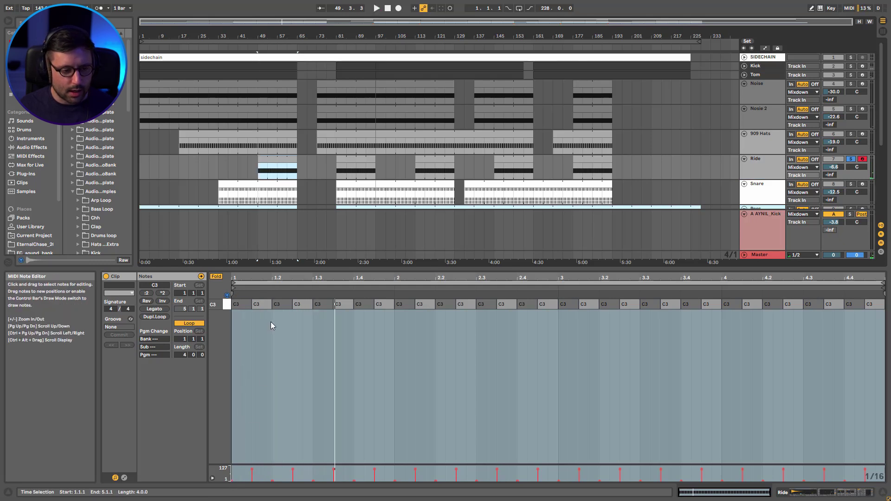
{"action": "left_click", "coordinate": [262, 306]}
{"action": "left_click", "coordinate": [285, 309]}
{"action": "left_click", "coordinate": [299, 310]}
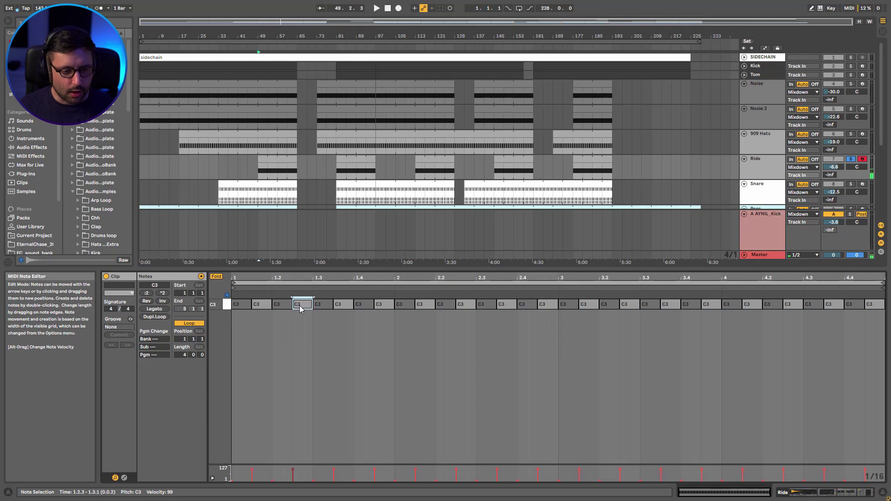
{"action": "left_click", "coordinate": [340, 310]}
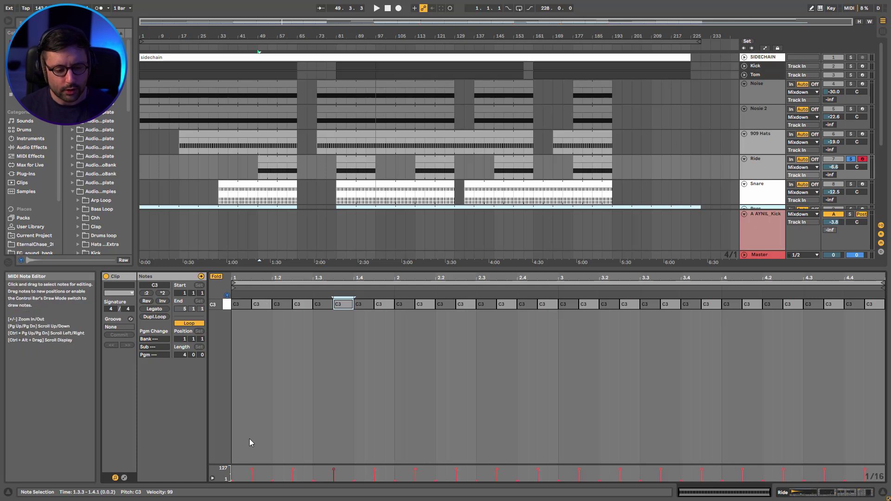
{"action": "key", "text": "space"}
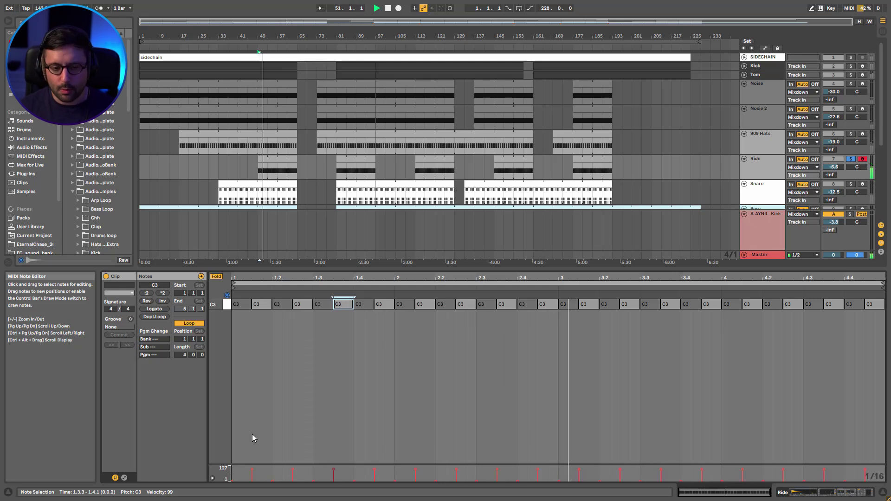
Solo the Snare track, select its first clip and play its layered clap and snare notes
{"action": "left_click", "coordinate": [773, 186]}
{"action": "left_click", "coordinate": [850, 184]}
{"action": "key", "text": "space"}
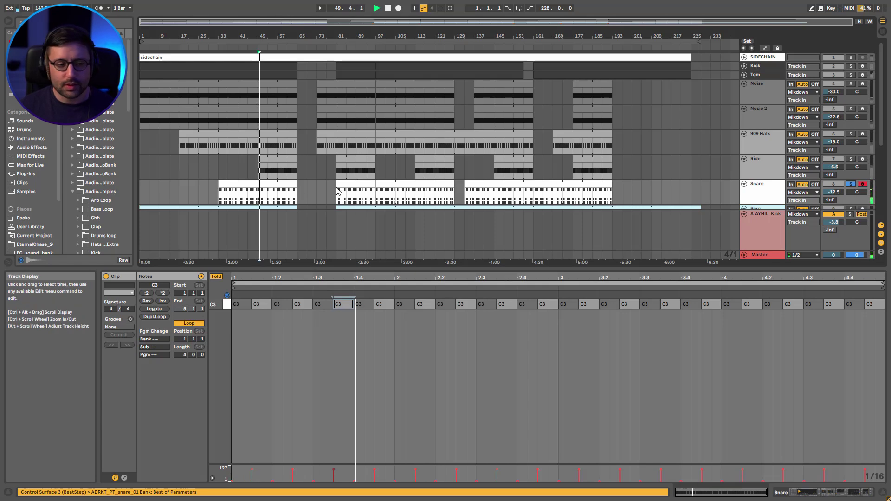
{"action": "left_click", "coordinate": [259, 183]}
{"action": "key", "text": "space"}
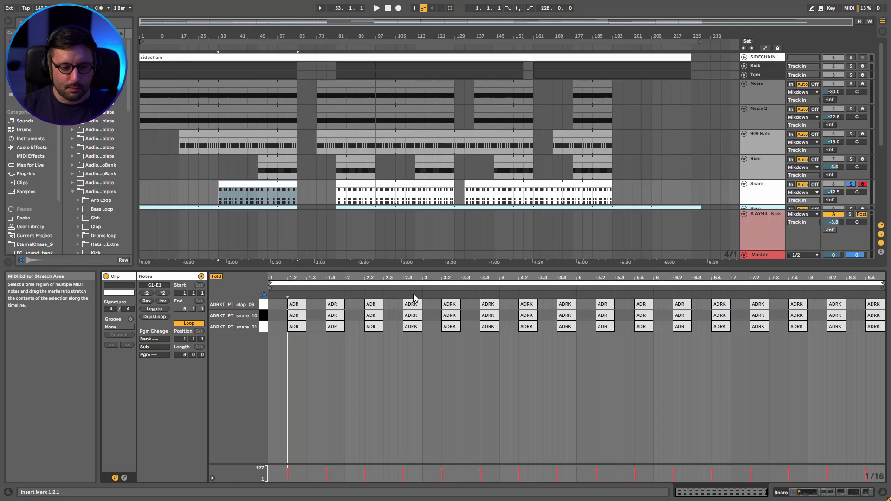
{"action": "key", "text": "space"}
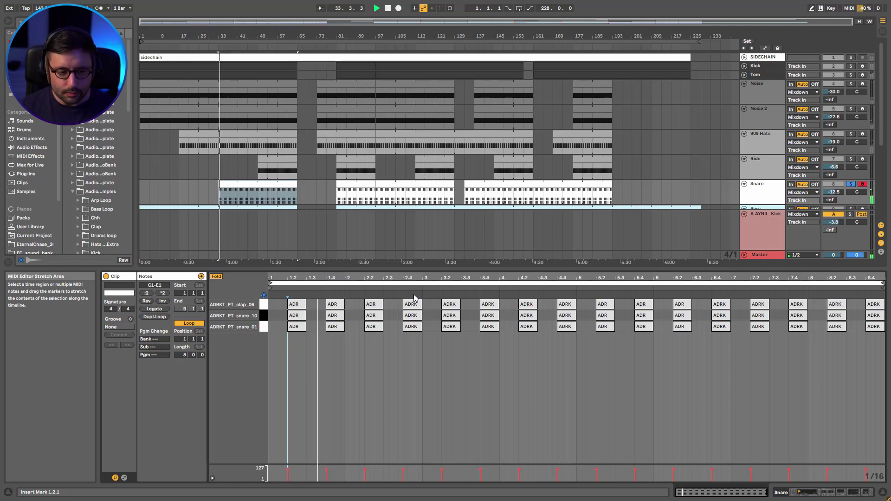
{"action": "key", "text": "space"}
Show the Snare track's Drum Rack and audition the clap, ADRKT_PT_snare_10 and ADRKT_PT_snare_01 pads individually in solo
{"action": "left_click", "coordinate": [771, 189]}
{"action": "double_click", "coordinate": [772, 189]}
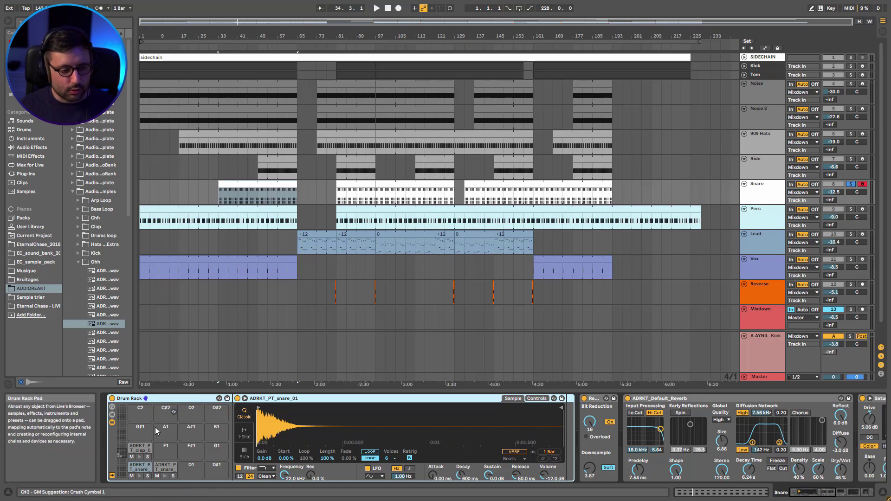
{"action": "key", "text": "space"}
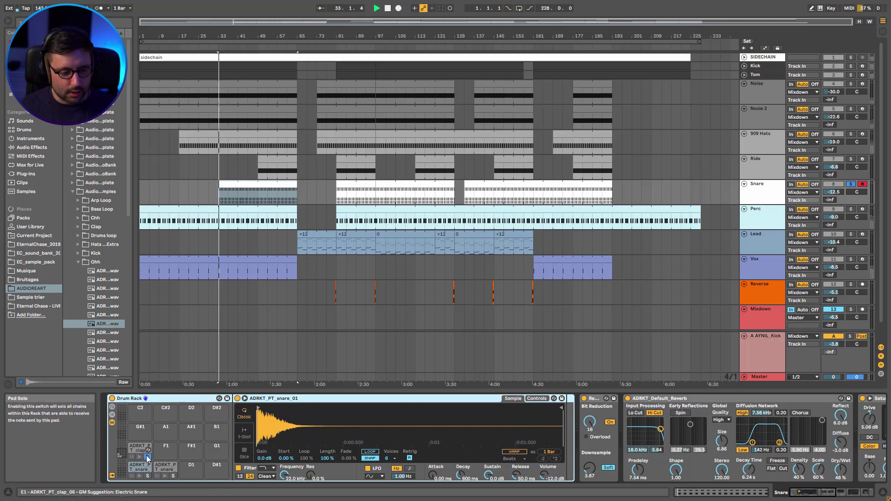
{"action": "key", "text": "space"}
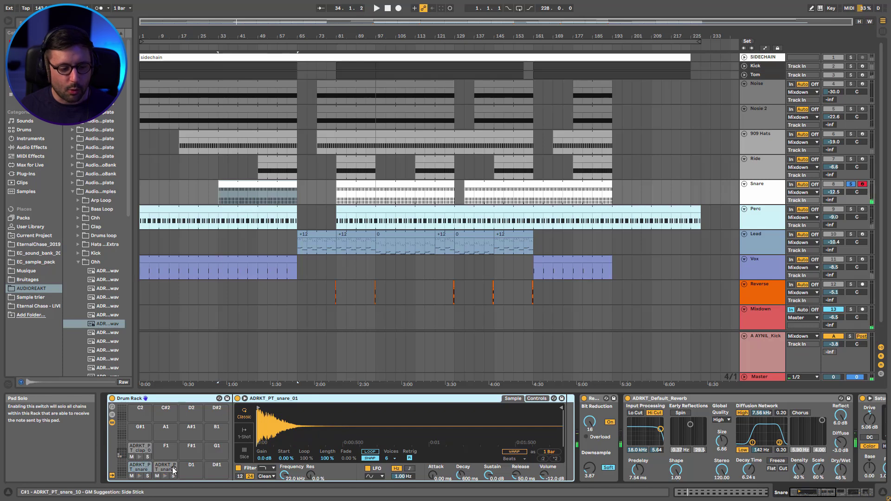
{"action": "key", "text": "space"}
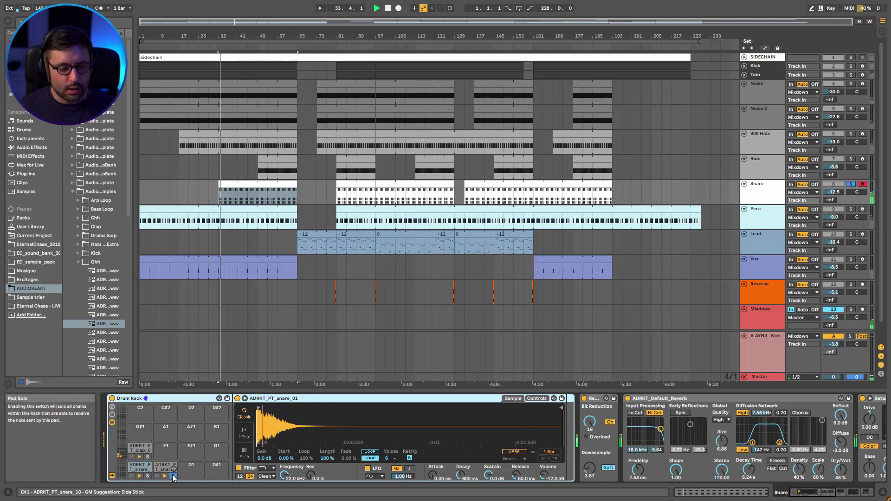
{"action": "key", "text": "space"}
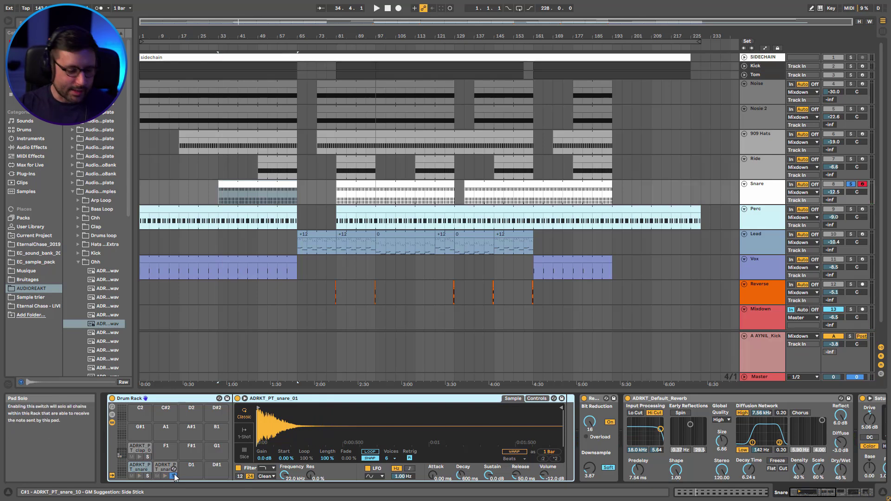
{"action": "key", "text": "space"}
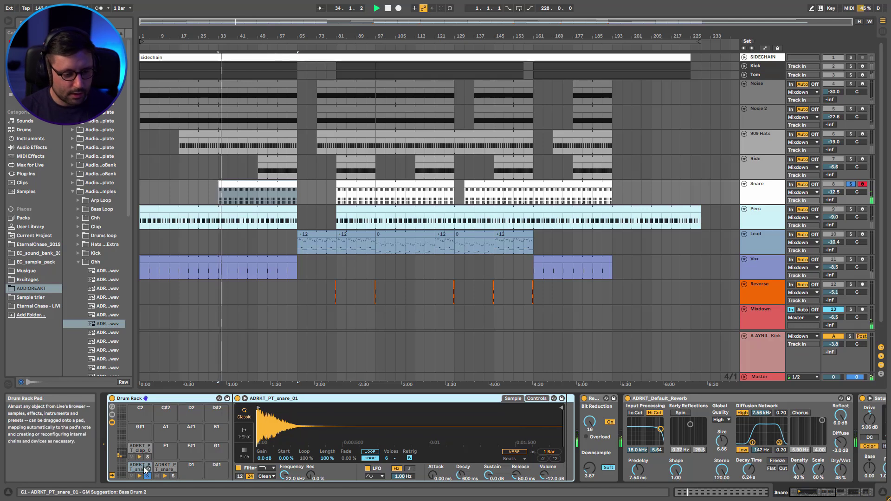
{"action": "left_click", "coordinate": [147, 476]}
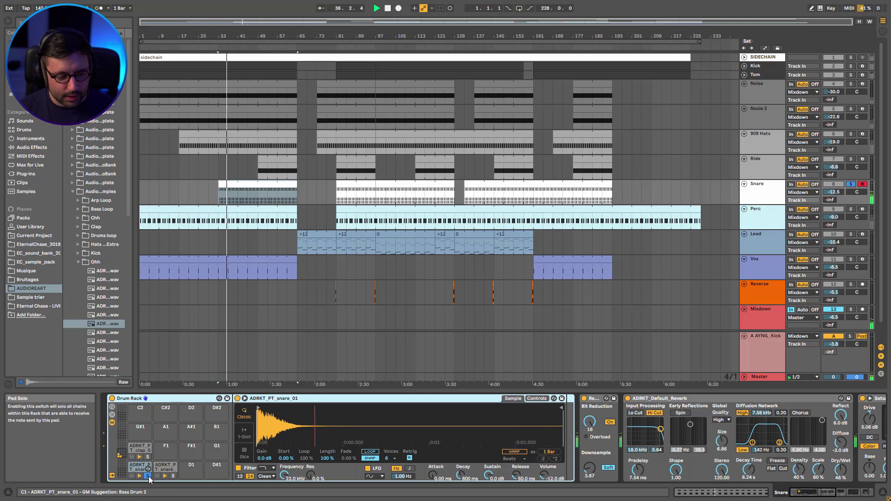
{"action": "key", "text": "space"}
Bypass the Snare track's EQ Eight, Saturator, ADRKT_Default_Reverb and Redux, and play the clip without effects
{"action": "left_click_drag", "start_coordinate": [812, 493], "coordinate": [835, 495]}
{"action": "left_click", "coordinate": [604, 399]}
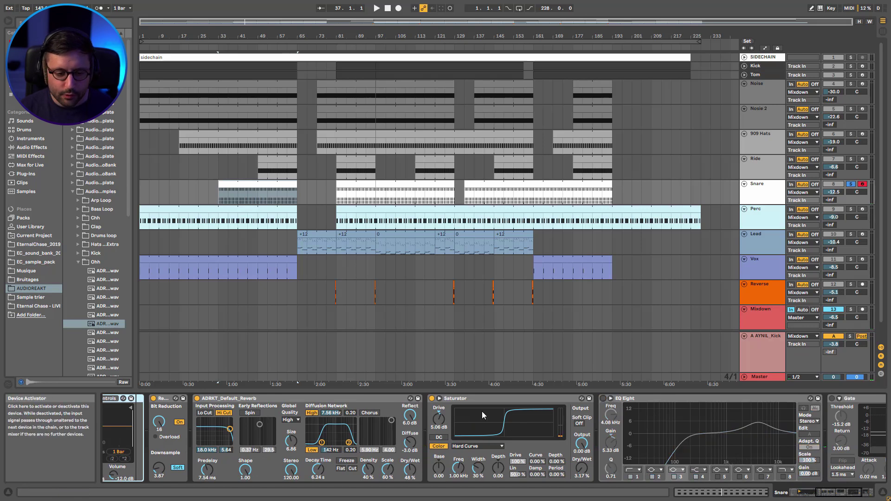
{"action": "left_click", "coordinate": [432, 398]}
{"action": "left_click", "coordinate": [197, 399]}
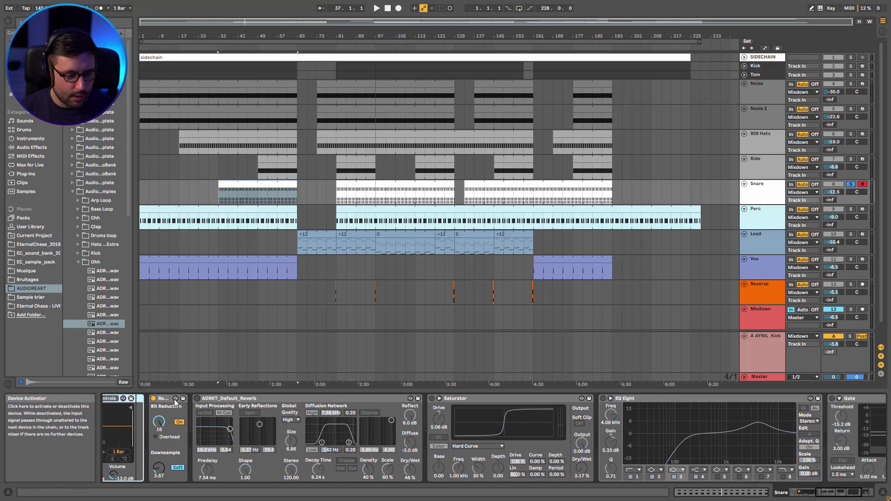
{"action": "left_click", "coordinate": [153, 399]}
{"action": "left_click_drag", "start_coordinate": [841, 493], "coordinate": [820, 494]}
{"action": "key", "text": "space"}
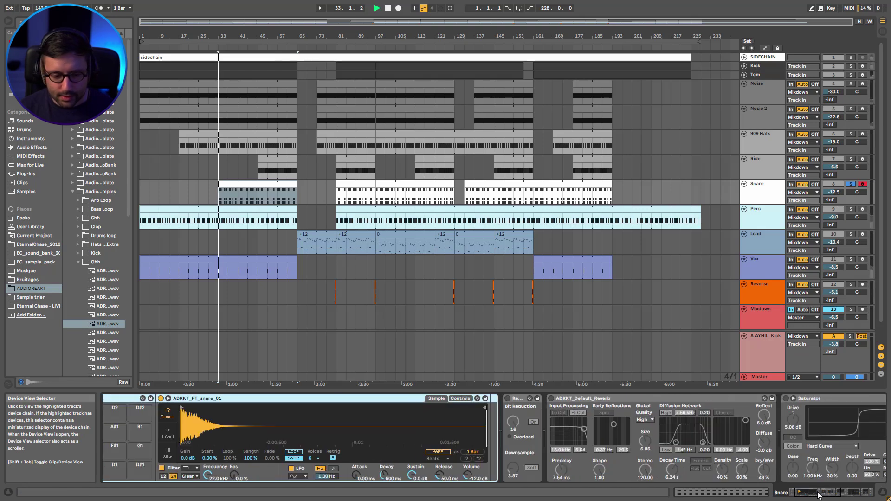
Switch on the Snare track's Redux and compare the sound with it bypassed and active during playback
{"action": "left_click", "coordinate": [508, 398]}
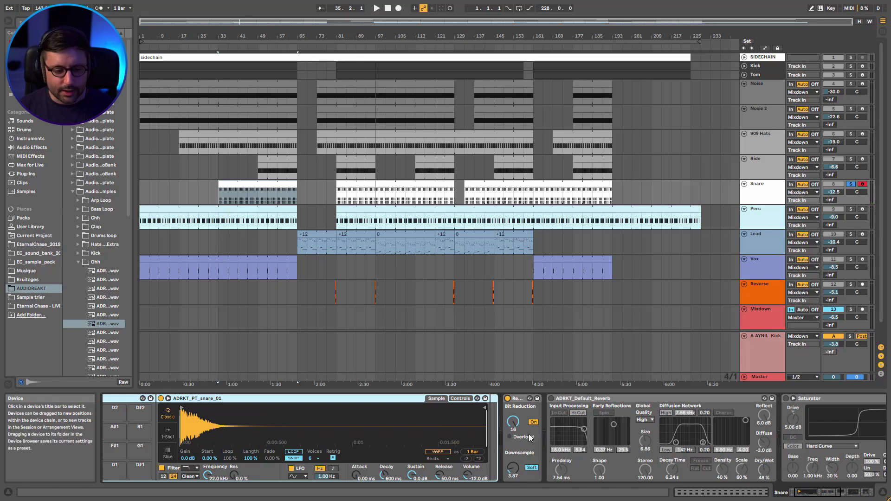
{"action": "key", "text": "space"}
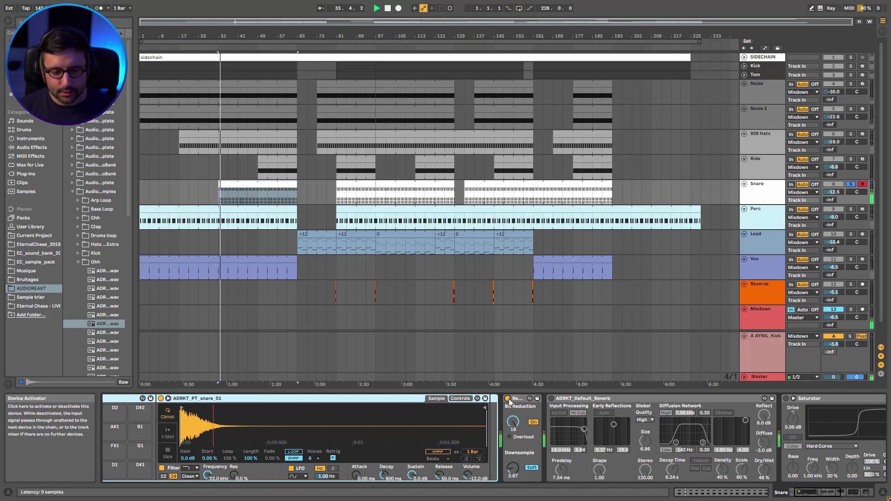
{"action": "left_click", "coordinate": [508, 398]}
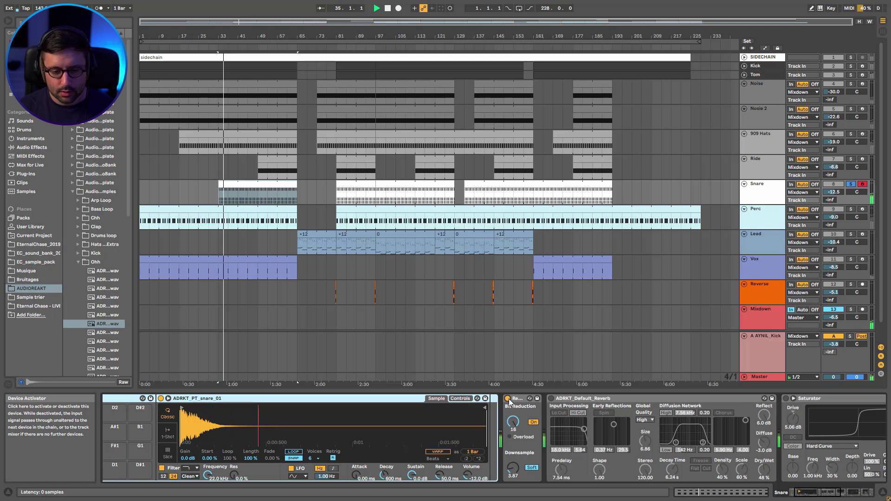
Switch on the Snare track's ADRKT_Default_Reverb and replay the clip to hear the reverb after Redux
{"action": "key", "text": "space"}
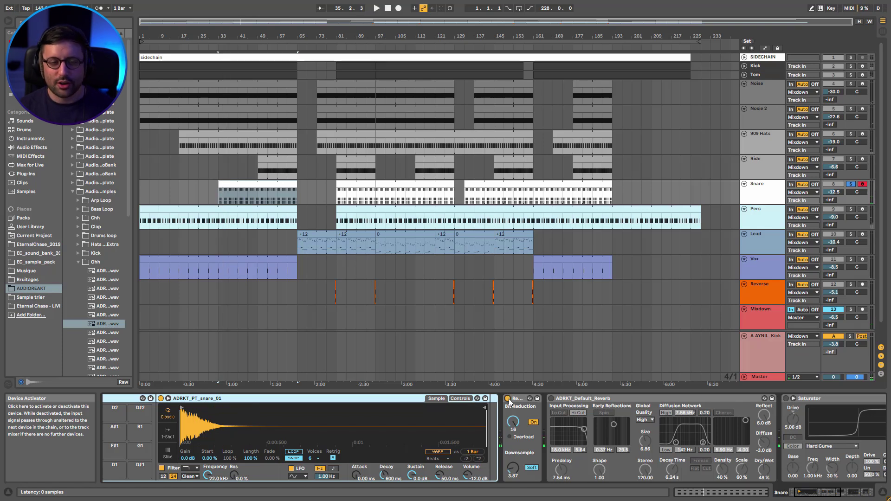
{"action": "key", "text": "space"}
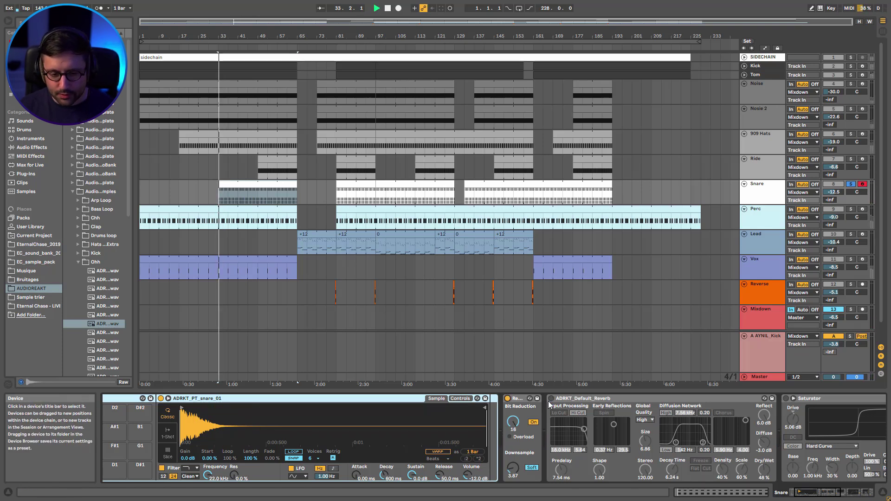
{"action": "left_click", "coordinate": [551, 398]}
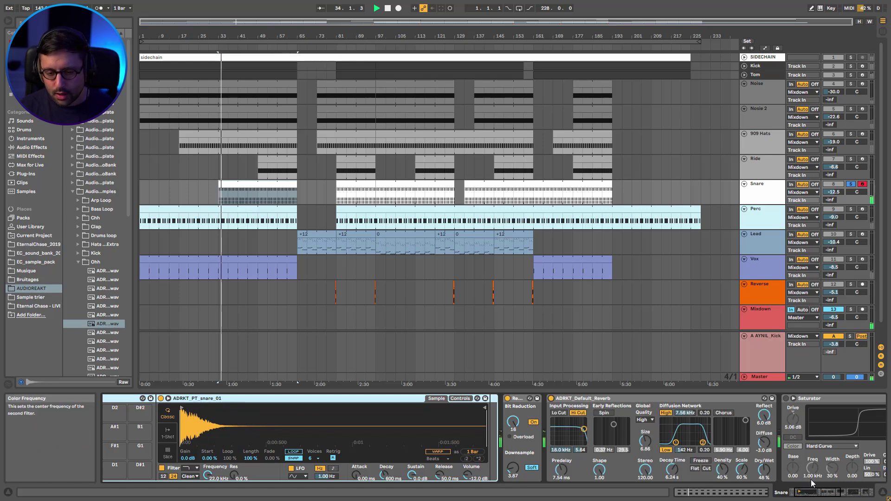
{"action": "left_click", "coordinate": [840, 492]}
{"action": "key", "text": "space"}
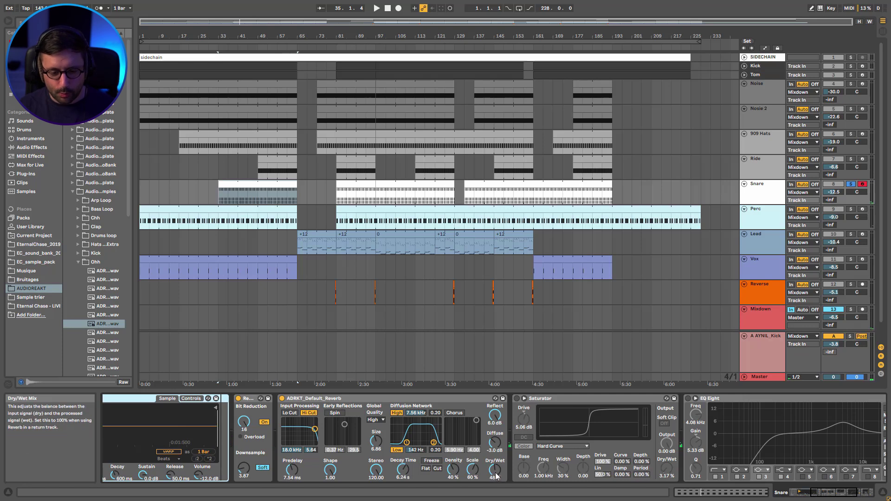
{"action": "key", "text": "space"}
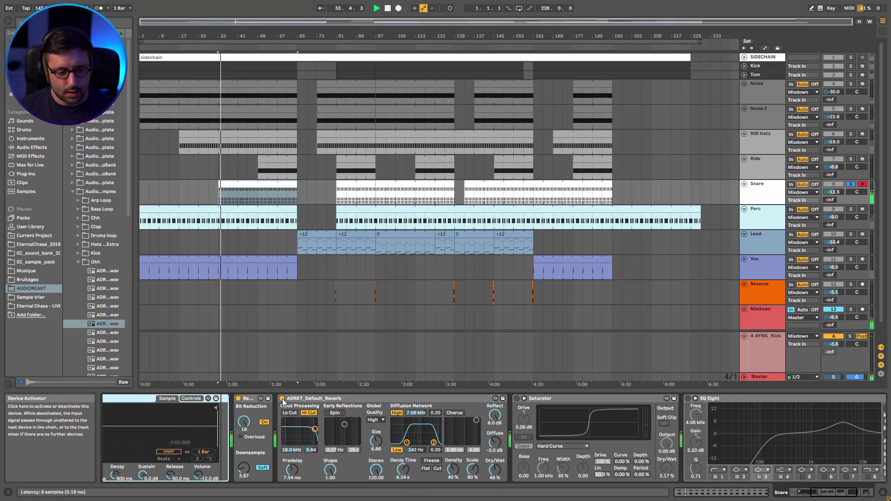
{"action": "key", "text": "space"}
{"action": "key", "text": "space"}
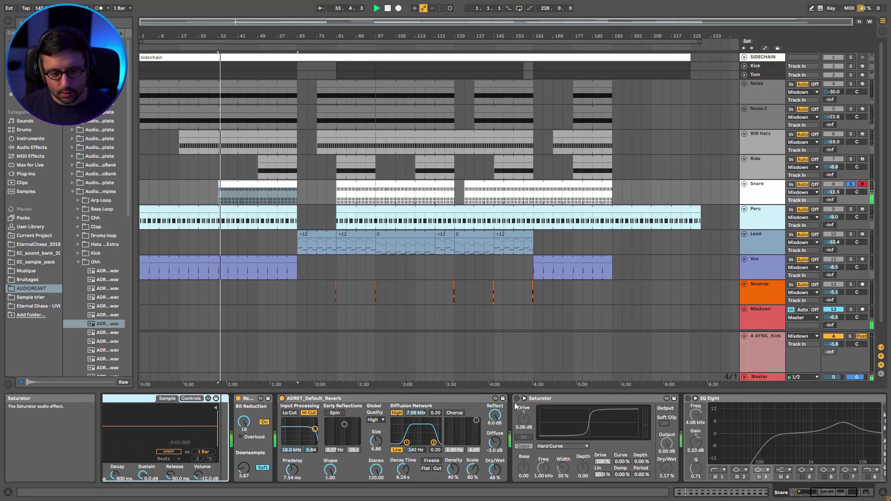
Switch on the Snare track's Saturator and EQ Eight, select the EQ's high-mid boost band and listen to the clip
{"action": "left_click", "coordinate": [516, 400]}
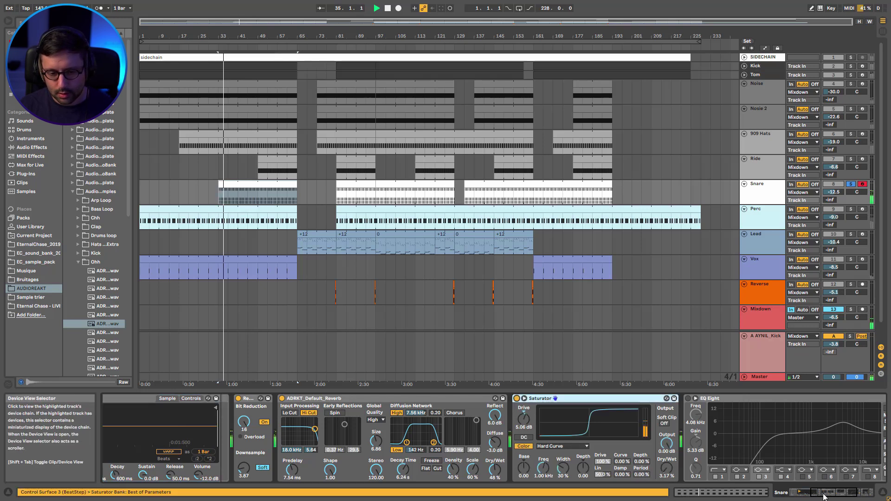
{"action": "left_click", "coordinate": [817, 496]}
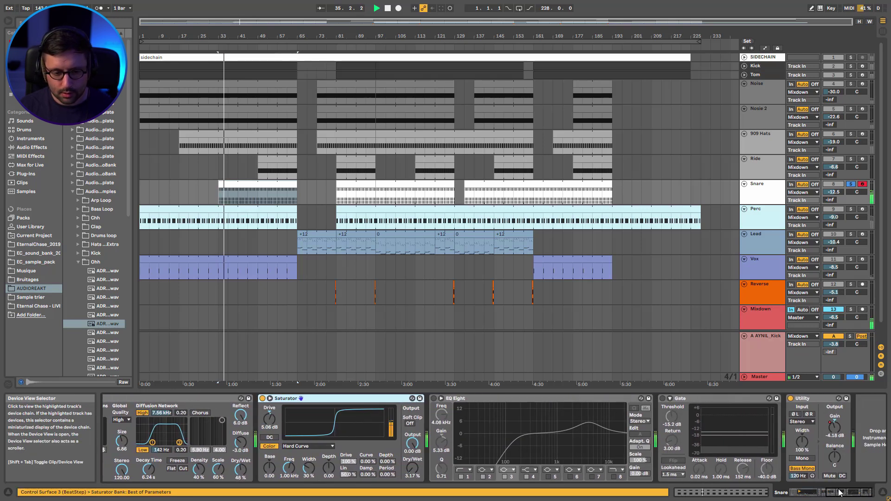
{"action": "left_click", "coordinate": [433, 399]}
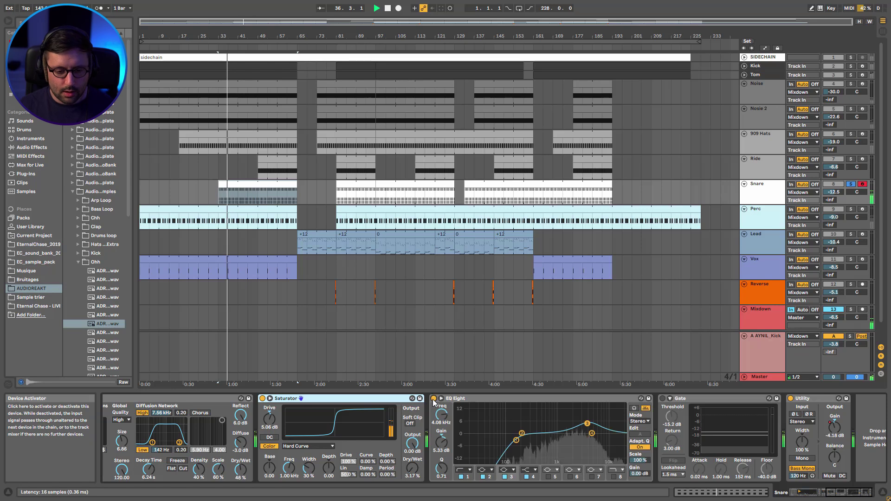
{"action": "left_click", "coordinate": [590, 427]}
{"action": "key", "text": "space"}
{"action": "key", "text": "space"}
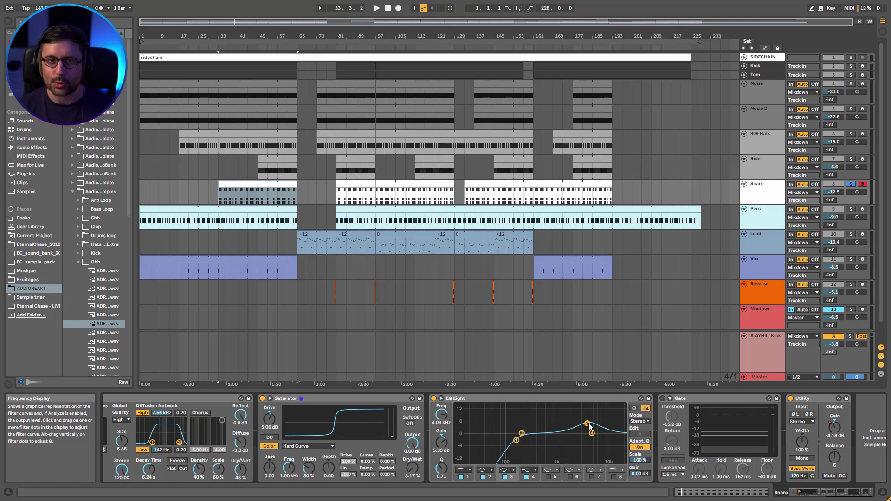
{"action": "key", "text": "space"}
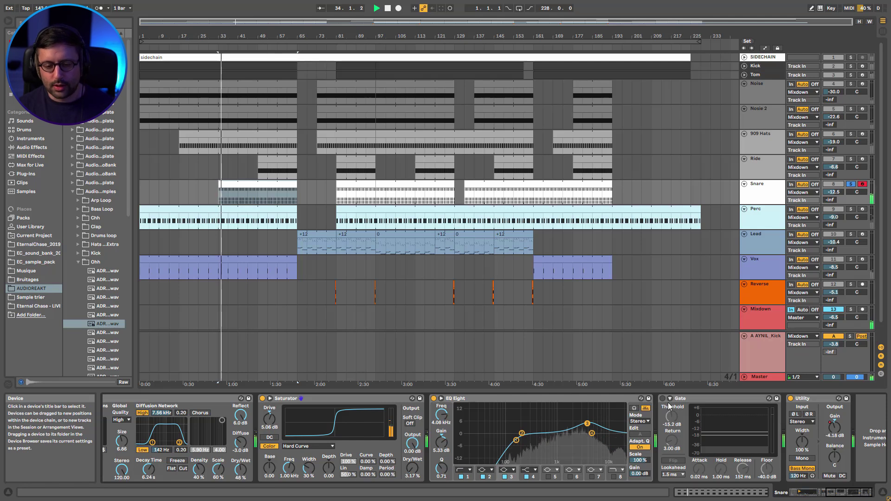
{"action": "key", "text": "space"}
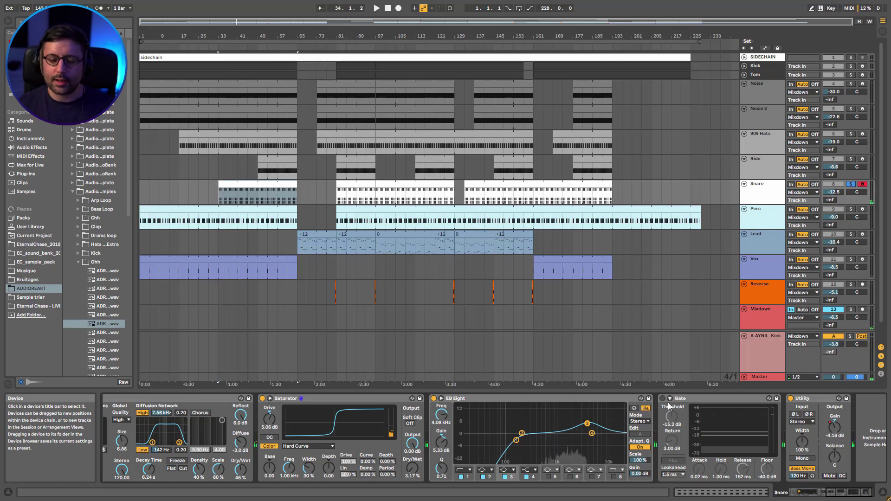
Switch on the Snare track's Gate and compare the sound with it bypassed and active during playback
{"action": "left_click", "coordinate": [668, 404]}
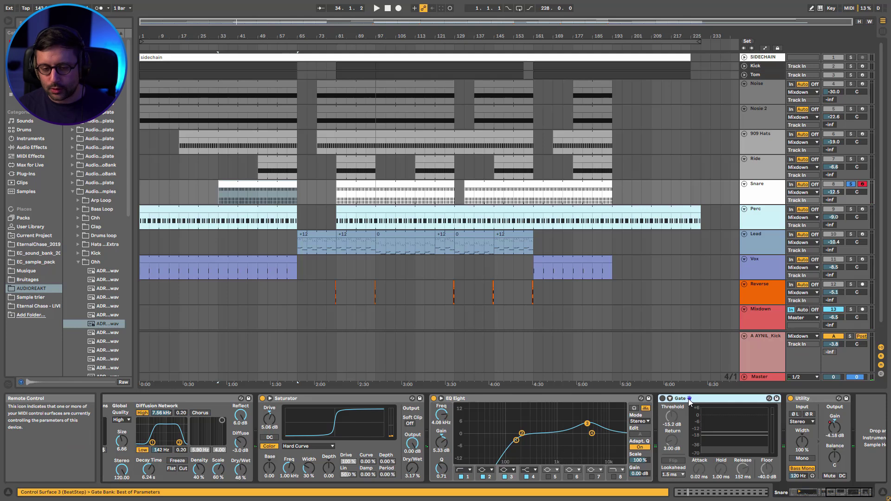
{"action": "left_click", "coordinate": [670, 399]}
{"action": "left_click", "coordinate": [669, 399]}
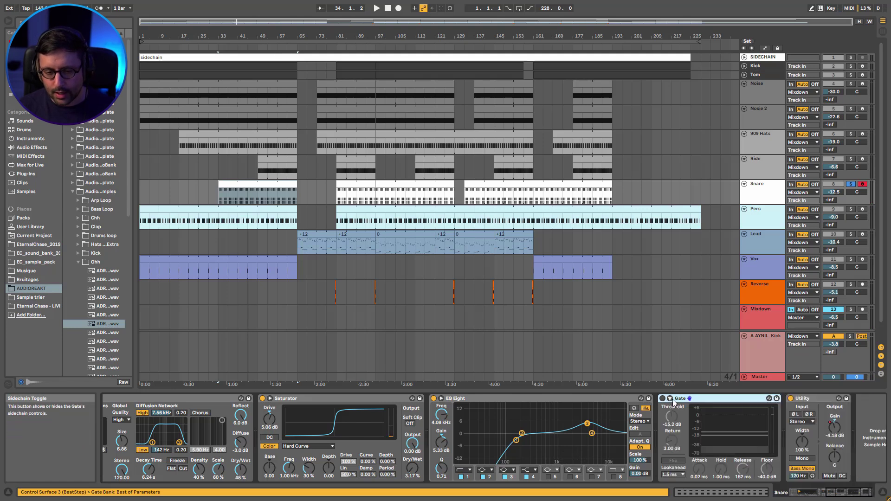
{"action": "left_click", "coordinate": [662, 399]}
{"action": "key", "text": "space"}
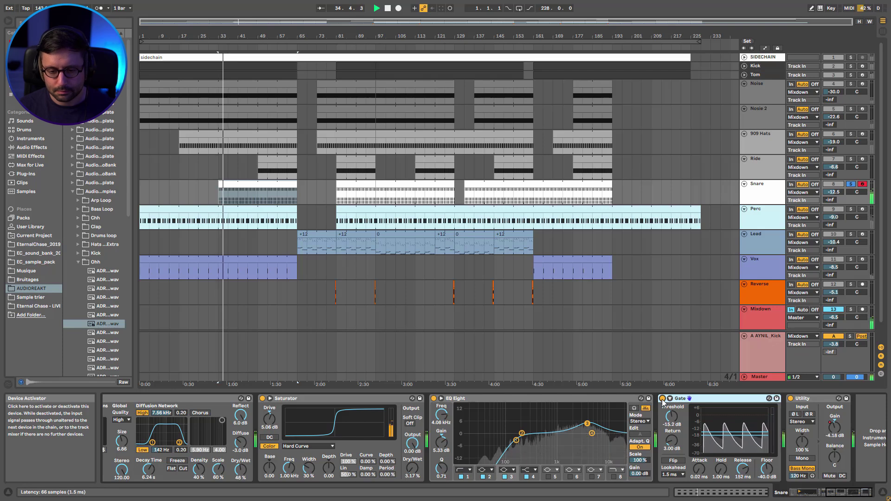
{"action": "left_click", "coordinate": [662, 399]}
{"action": "left_click", "coordinate": [663, 398]}
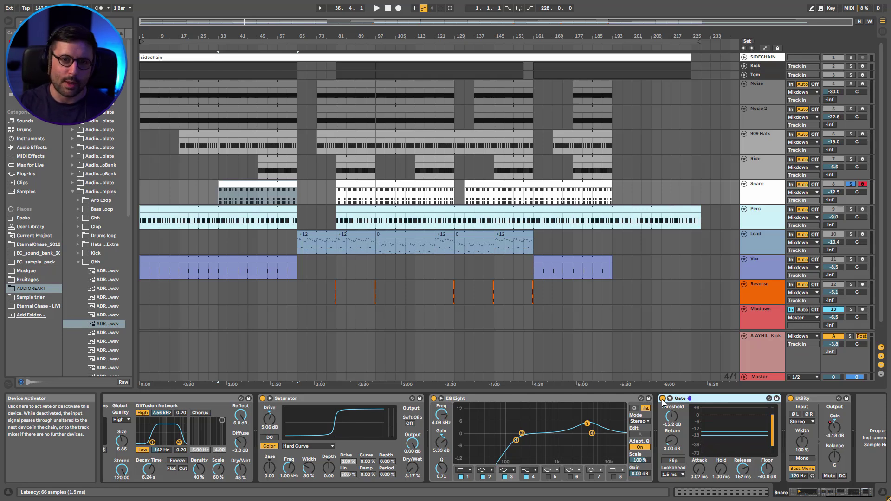
Play the processed snare in solo and with the full mix, and replay its first clip with its notes shown
{"action": "key", "text": "space"}
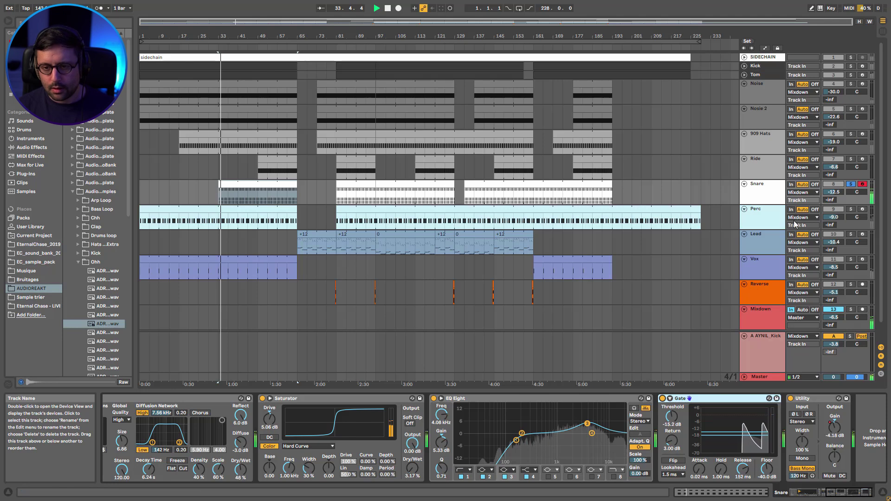
{"action": "left_click", "coordinate": [851, 185]}
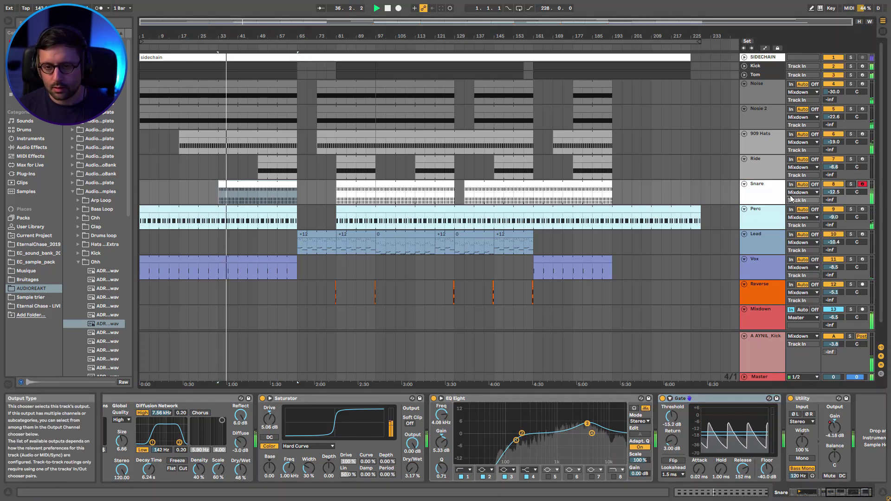
{"action": "left_click", "coordinate": [354, 195]}
{"action": "key", "text": "space"}
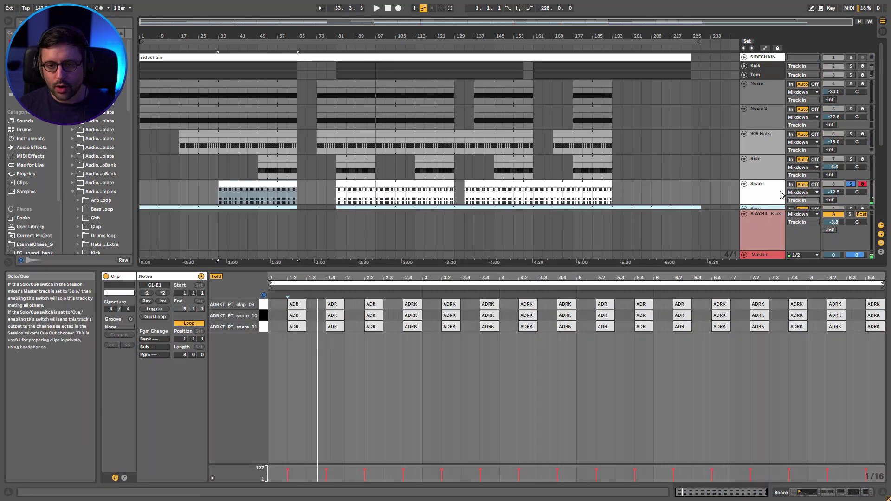
{"action": "left_click", "coordinate": [763, 192]}
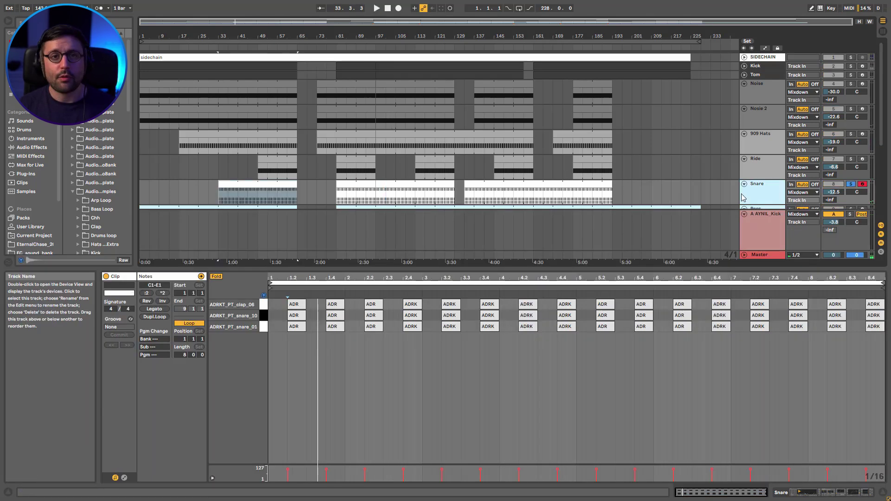
{"action": "left_click", "coordinate": [296, 201]}
{"action": "key", "text": "space"}
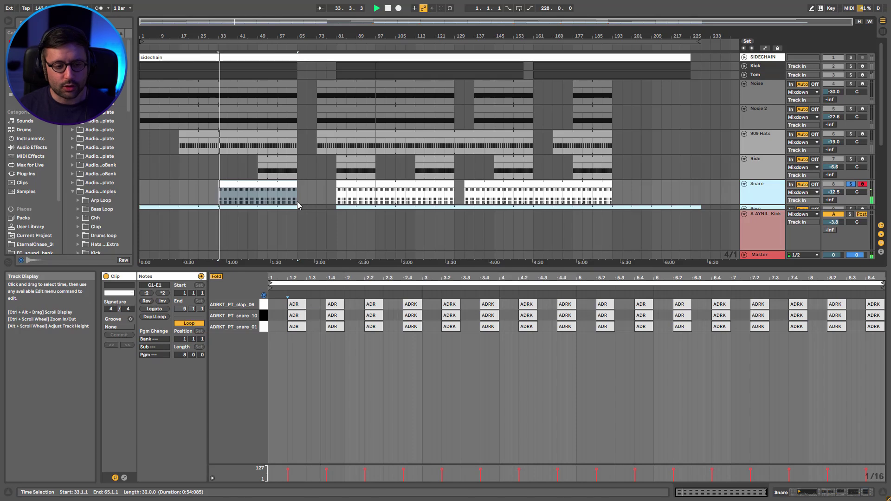
Unsolo the Snare track, solo the Perc track and play its first clip with its notes shown
{"action": "left_click", "coordinate": [853, 185]}
{"action": "scroll", "coordinate": [856, 185], "scroll_direction": "down", "scroll_amount": 2}
{"action": "left_click", "coordinate": [851, 172]}
{"action": "left_click", "coordinate": [269, 173]}
{"action": "key", "text": "space"}
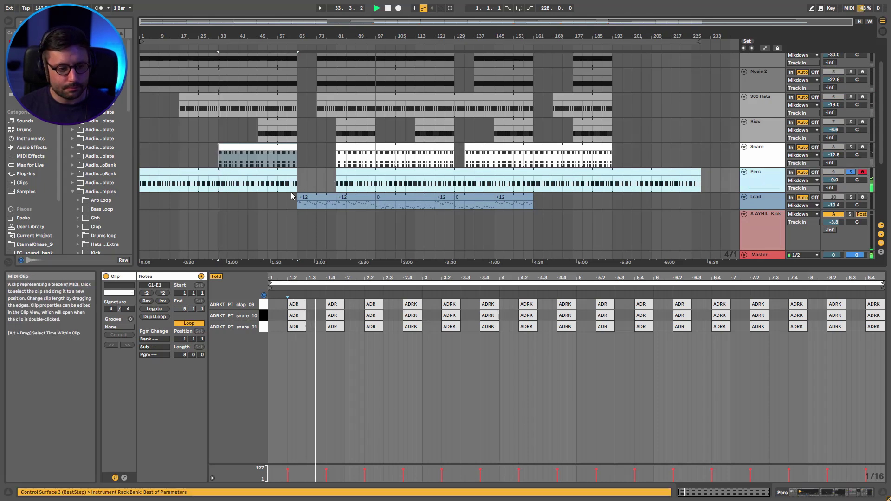
{"action": "left_click", "coordinate": [269, 172]}
{"action": "key", "text": "space"}
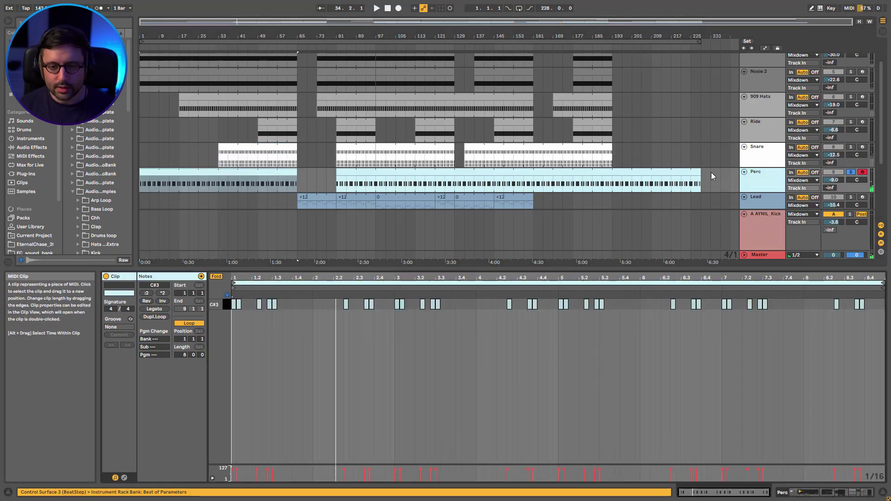
Show the Perc track's devices and bypass the Compressor, Overdrive, AYNIL_PercLoop, ADRKT_Noise_add and EQ Eight
{"action": "double_click", "coordinate": [744, 186]}
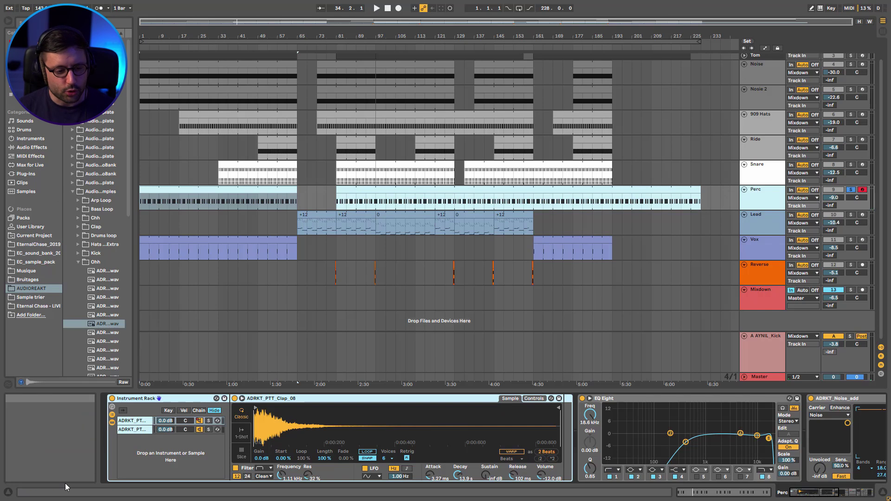
{"action": "left_click_drag", "start_coordinate": [842, 493], "coordinate": [872, 499]}
{"action": "left_click", "coordinate": [649, 399]}
{"action": "left_click", "coordinate": [593, 399]}
{"action": "left_click", "coordinate": [480, 398]}
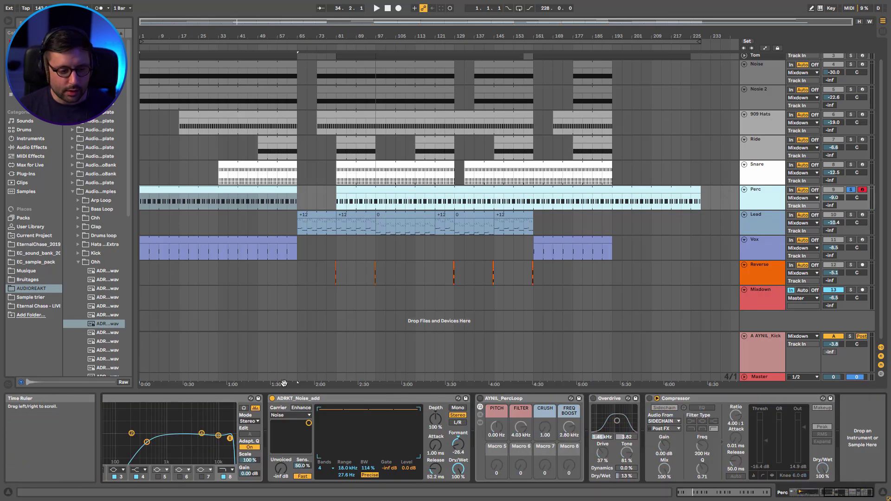
{"action": "left_click", "coordinate": [273, 398]}
{"action": "left_click", "coordinate": [800, 492]}
{"action": "left_click", "coordinate": [583, 399]}
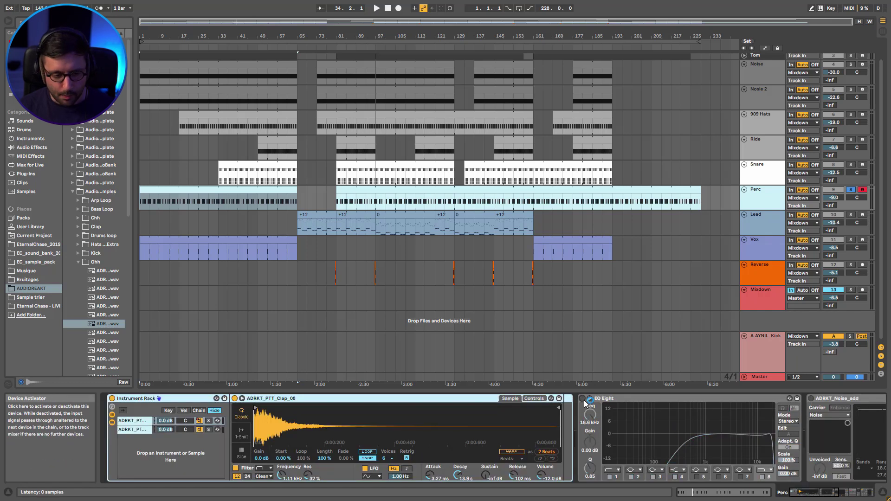
Solo the ADRKT_PTT_Snare_07 chain in the Perc rack, switch on ADRKT_Noise_add and play from bar 33
{"action": "left_click", "coordinate": [132, 421]}
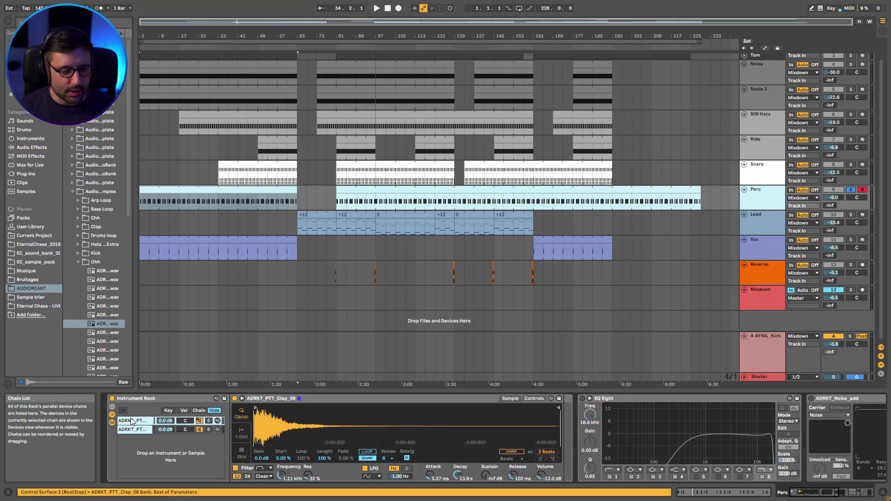
{"action": "left_click", "coordinate": [209, 430]}
{"action": "key", "text": "space"}
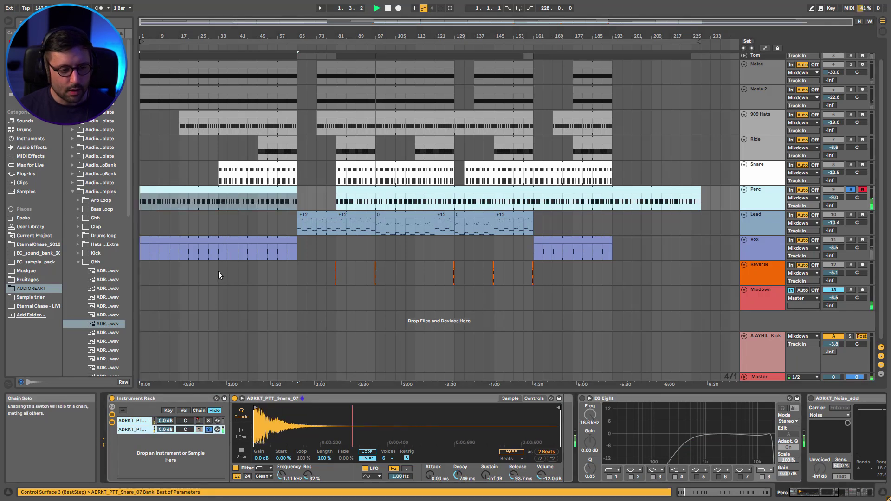
{"action": "left_click", "coordinate": [191, 200]}
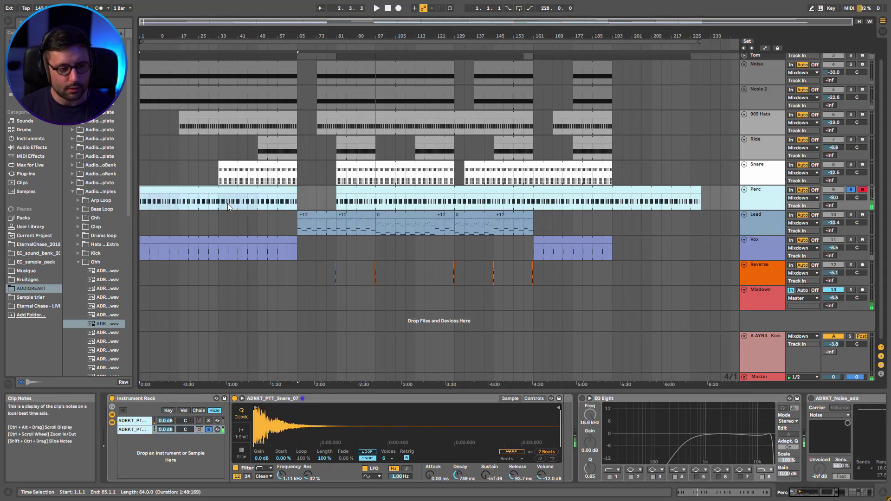
{"action": "left_click", "coordinate": [219, 207]}
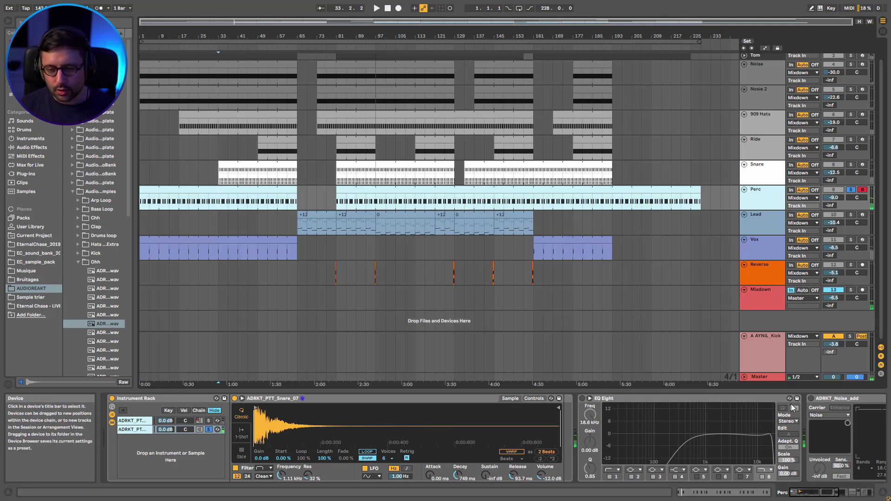
{"action": "left_click", "coordinate": [827, 495]}
{"action": "key", "text": "space"}
{"action": "left_click_drag", "start_coordinate": [827, 498], "coordinate": [820, 498]}
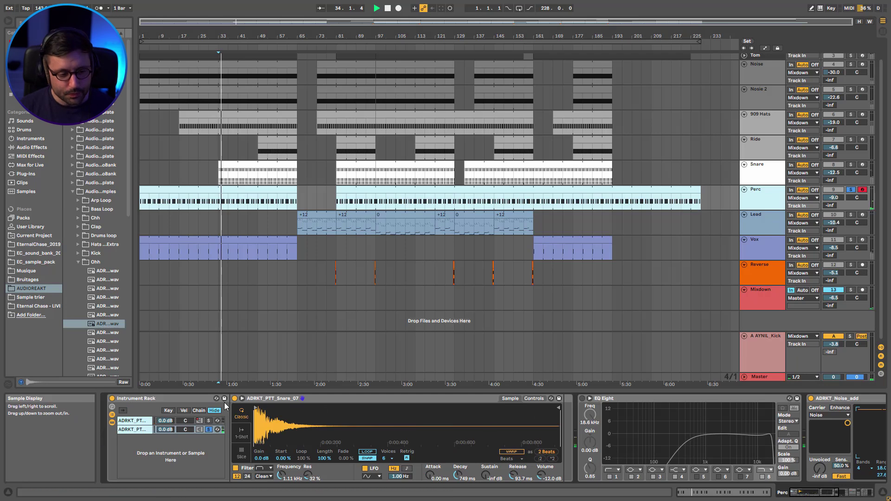
Audition the ADRKT_PTT_Clap_08 chain in solo, unsolo it and play both Perc layers together from bars 17 and 37
{"action": "left_click", "coordinate": [209, 420]}
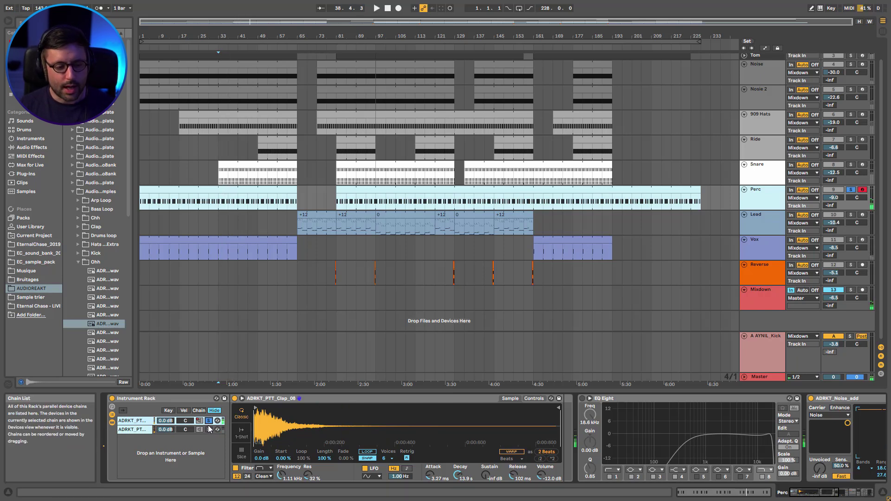
{"action": "left_click", "coordinate": [178, 201]}
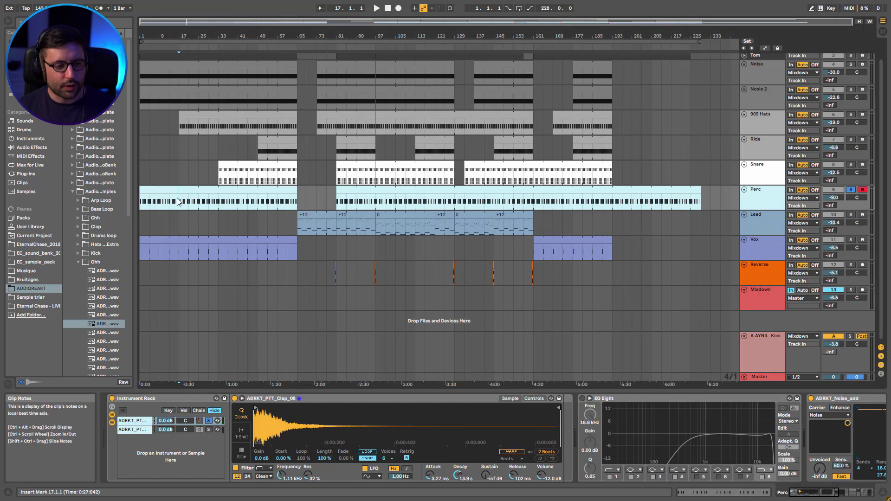
{"action": "left_click", "coordinate": [209, 421]}
{"action": "key", "text": "space"}
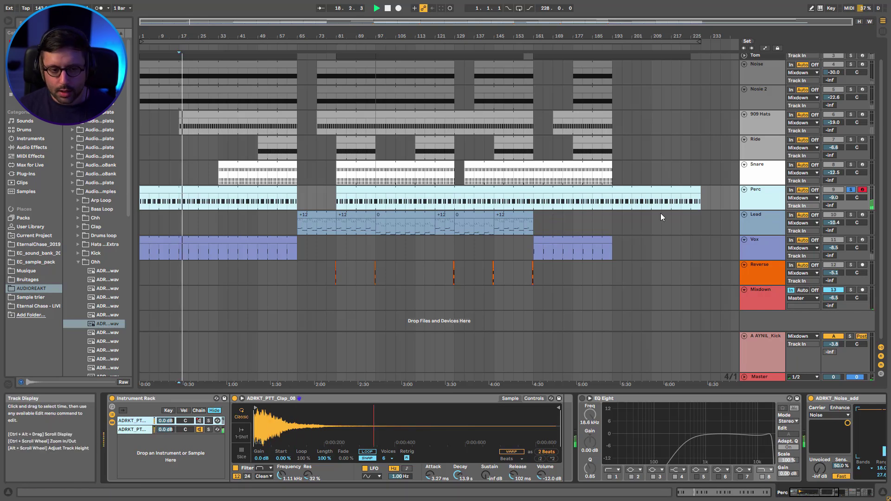
{"action": "left_click", "coordinate": [228, 223]}
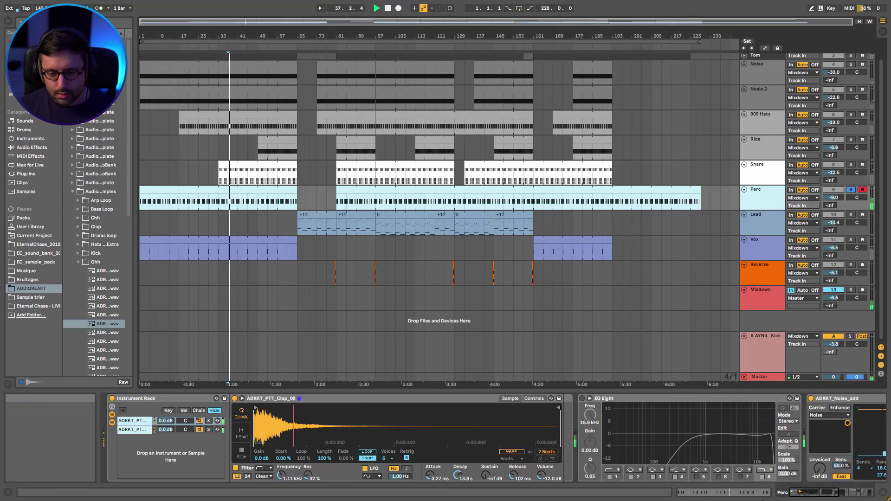
Switch on the Perc track's EQ Eight after the Instrument Rack while it plays, and stop playback
{"action": "left_click", "coordinate": [800, 497]}
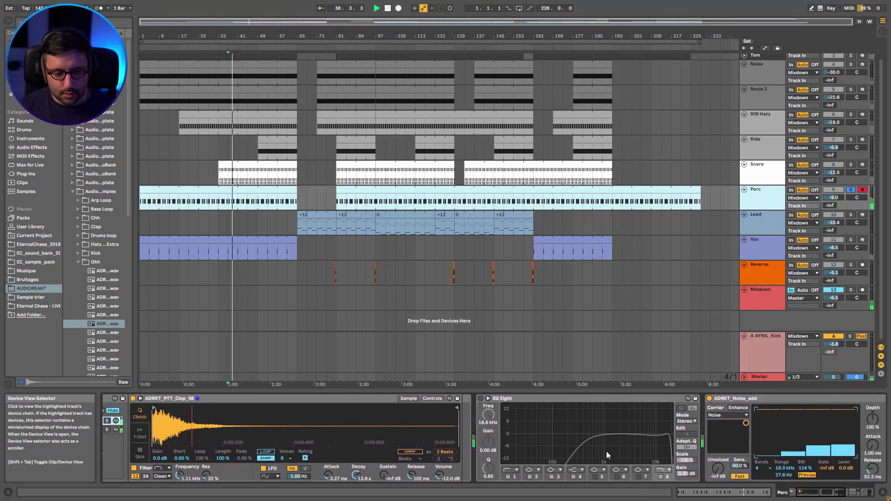
{"action": "left_click", "coordinate": [480, 399]}
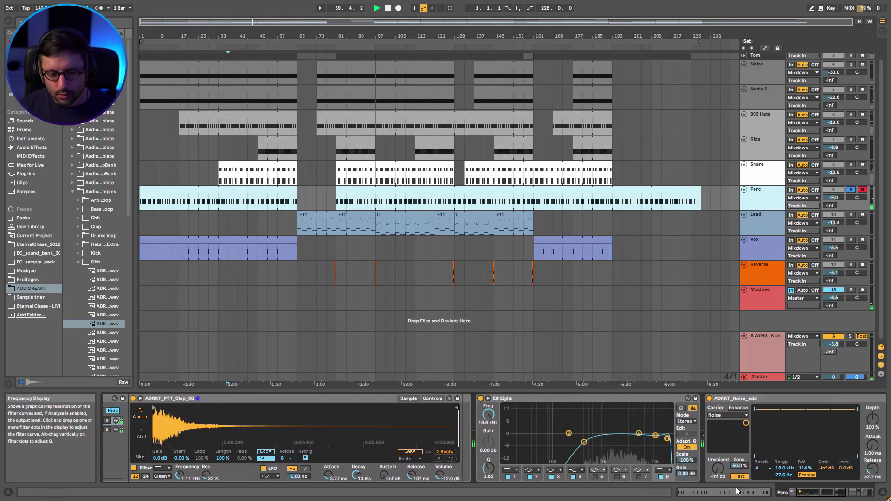
{"action": "left_click", "coordinate": [820, 493]}
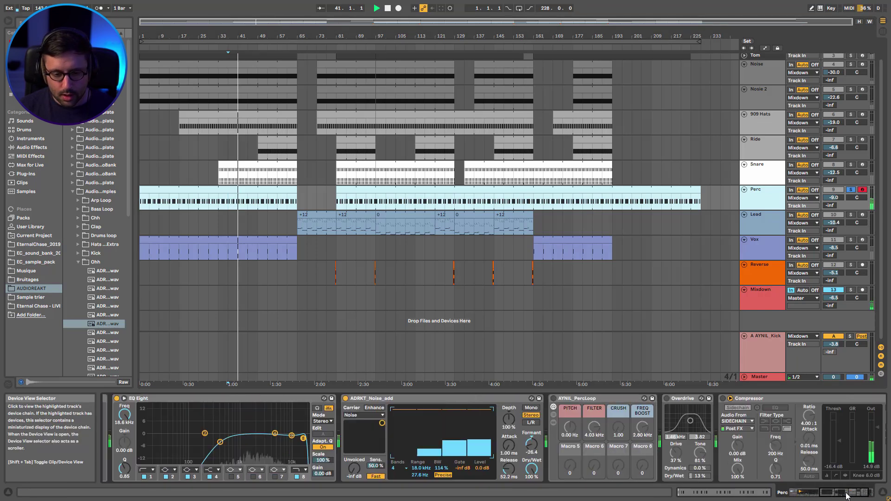
{"action": "key", "text": "space"}
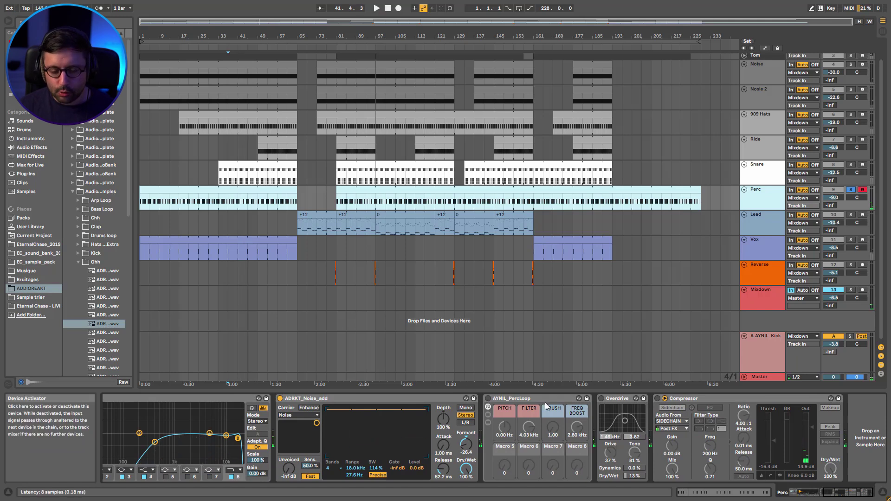
Switch on the AYNIL_PercLoop rack on the Perc track and show the devices inside it
{"action": "left_click", "coordinate": [854, 492]}
{"action": "left_click", "coordinate": [480, 399]}
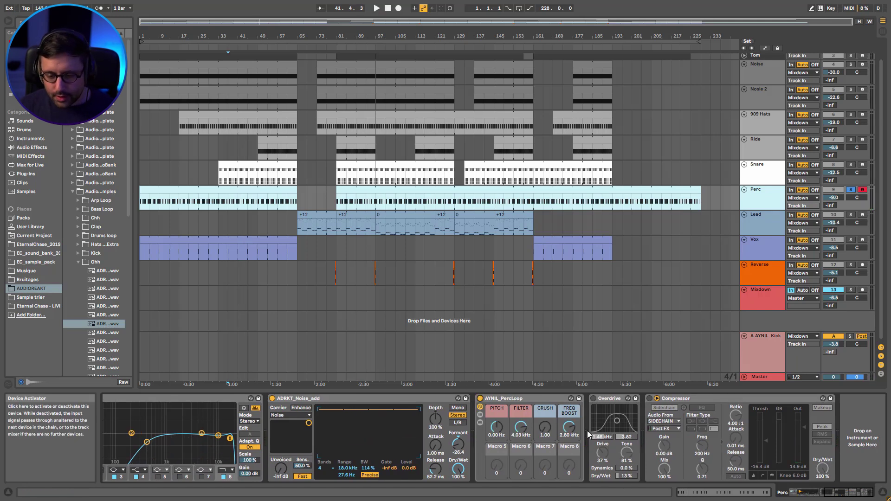
{"action": "left_click", "coordinate": [480, 422]}
{"action": "left_click", "coordinate": [830, 495]}
{"action": "mouse_move", "coordinate": [830, 496]}
{"action": "left_mouse_down"}
{"action": "mouse_move", "coordinate": [842, 498]}
{"action": "mouse_move", "coordinate": [834, 493]}
{"action": "left_mouse_up"}
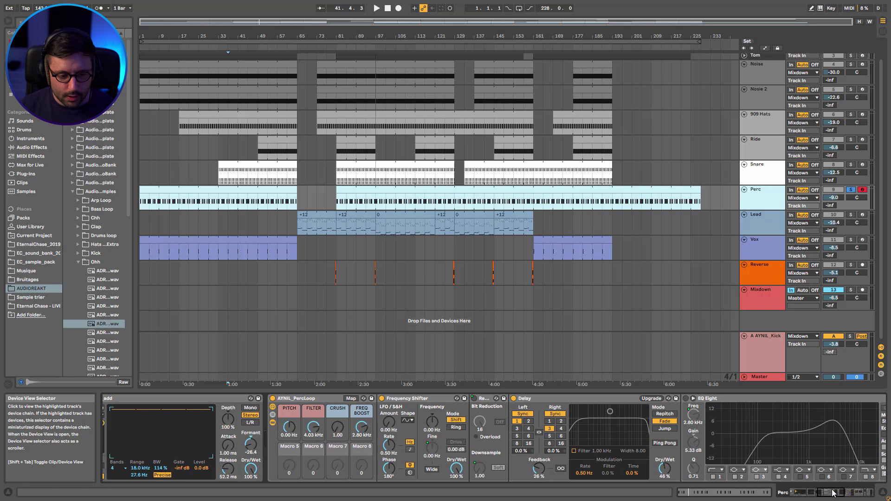
Play from bar 37, compare AYNIL_PercLoop off and on, and bypass the second Delay inside it
{"action": "key", "text": "space"}
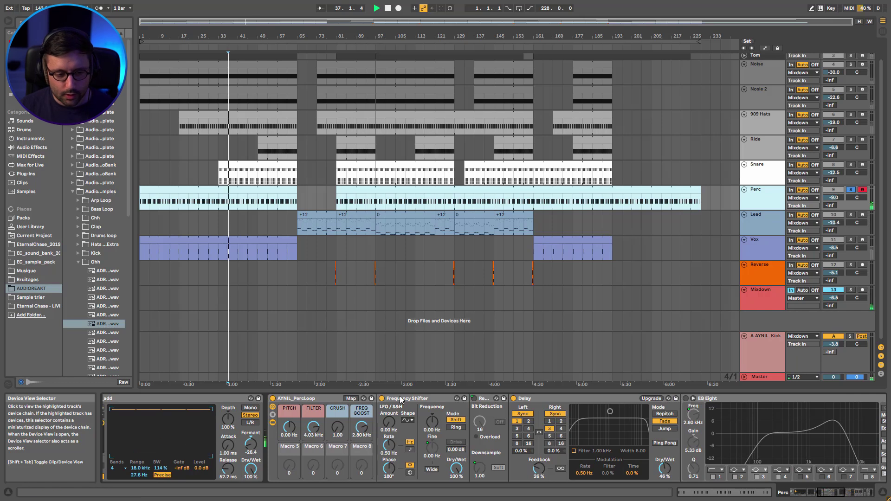
{"action": "left_click", "coordinate": [273, 399]}
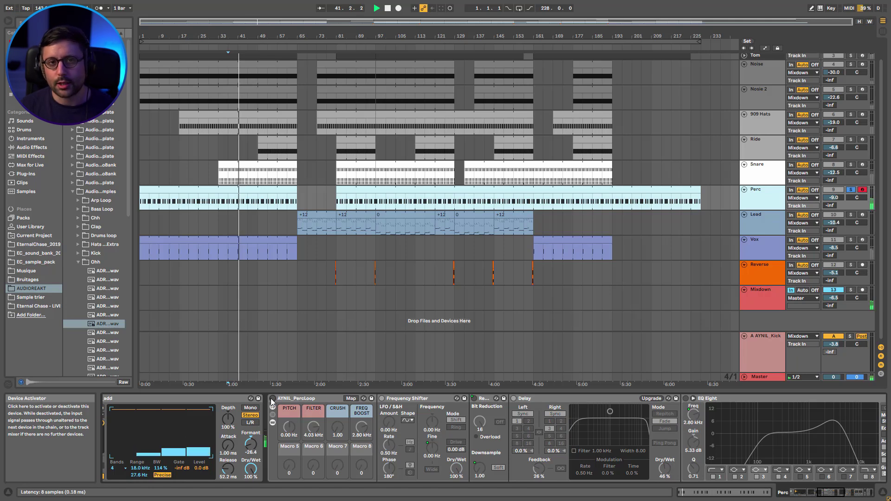
{"action": "left_click", "coordinate": [273, 400]}
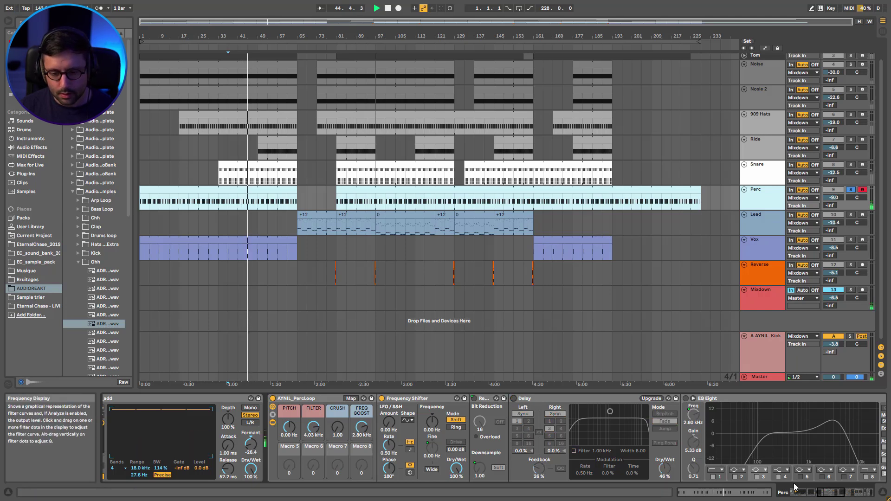
{"action": "scroll", "coordinate": [513, 402], "scroll_direction": "down", "scroll_amount": 5}
{"action": "left_click", "coordinate": [500, 398]}
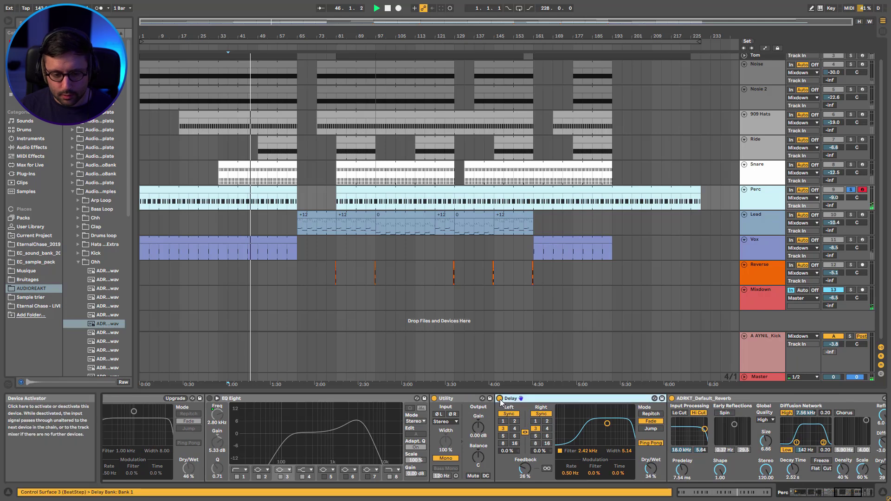
{"action": "scroll", "coordinate": [382, 405], "scroll_direction": "up", "scroll_amount": 4}
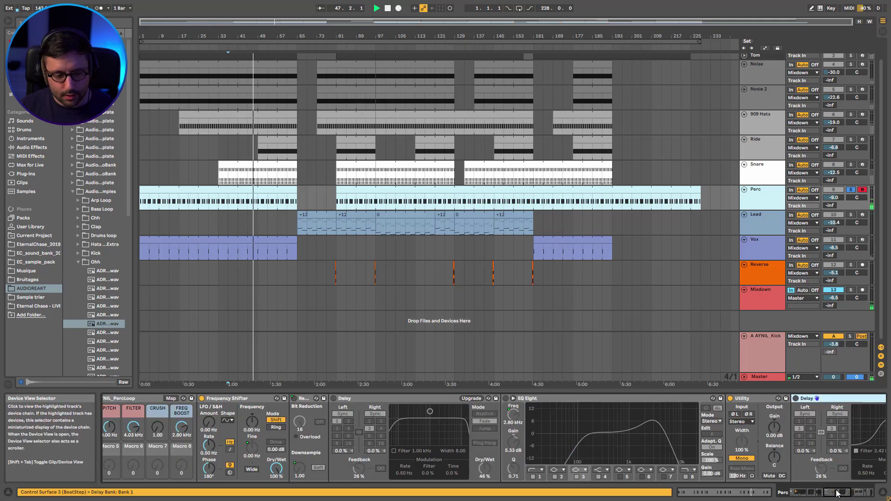
Audition AYNIL_PercLoop with its first Delay switched on, followed by the mono Utility and the Ping Pong Delay switched on
{"action": "left_click", "coordinate": [373, 399]}
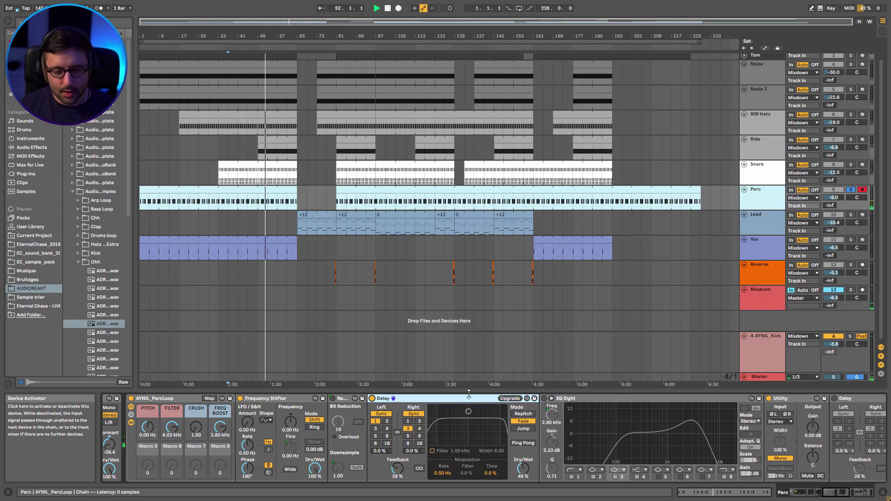
{"action": "left_click_drag", "start_coordinate": [804, 493], "coordinate": [845, 495]}
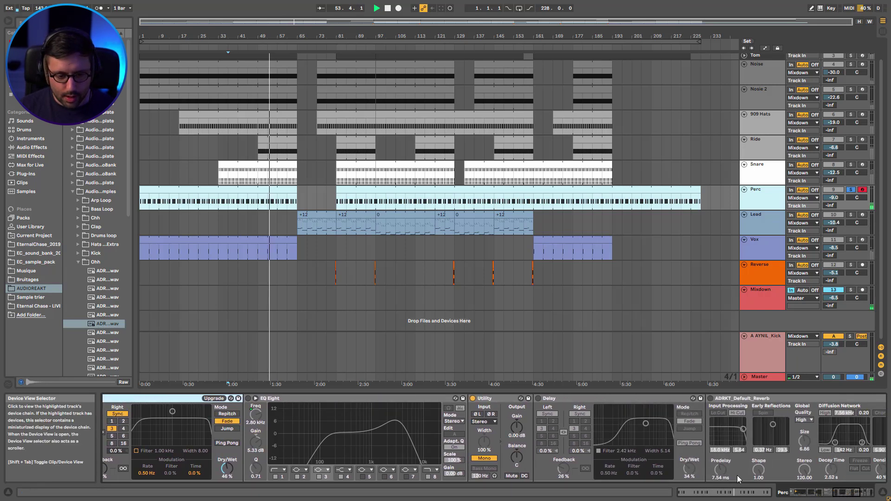
{"action": "left_click", "coordinate": [493, 458]}
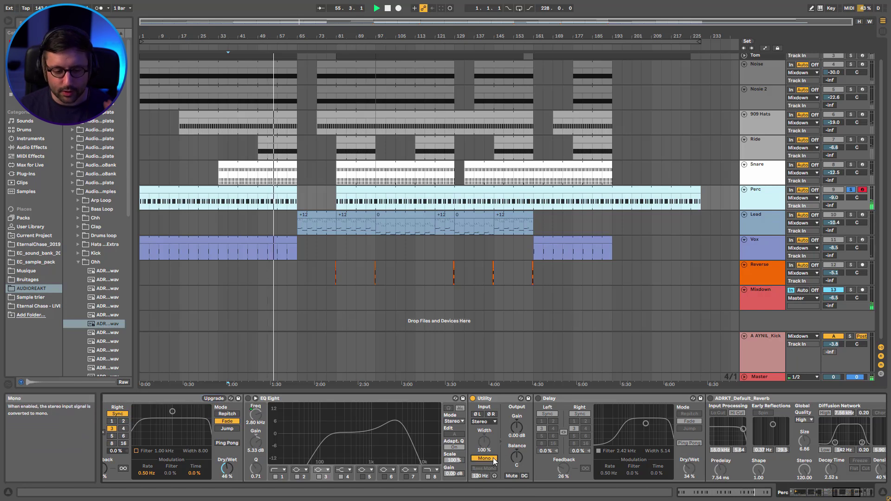
{"action": "left_click", "coordinate": [538, 400]}
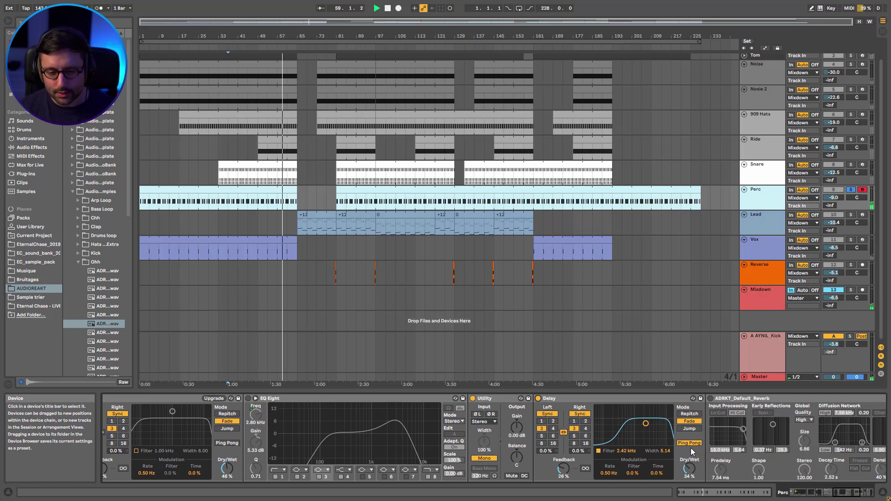
Switch on ADRKT_Default_Reverb inside AYNIL_PercLoop and restart playback from bar 37
{"action": "left_click_drag", "start_coordinate": [835, 492], "coordinate": [844, 380]}
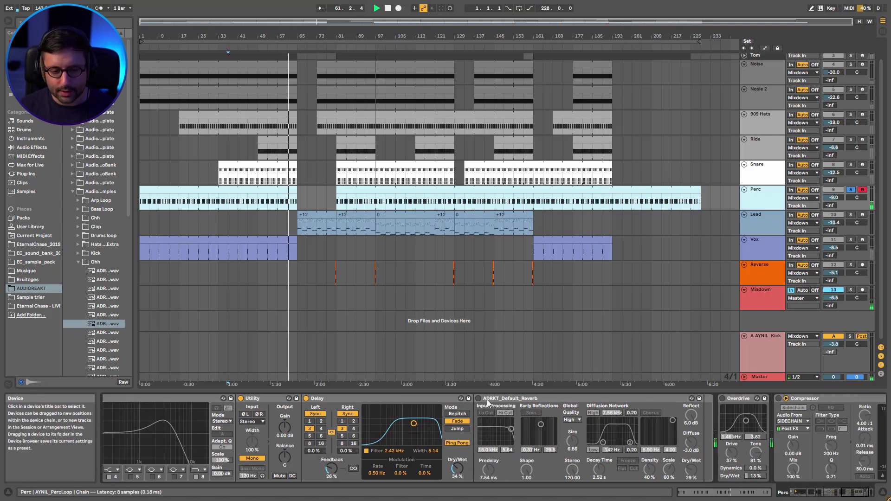
{"action": "left_click", "coordinate": [478, 398]}
{"action": "key", "text": "space"}
{"action": "key", "text": "space"}
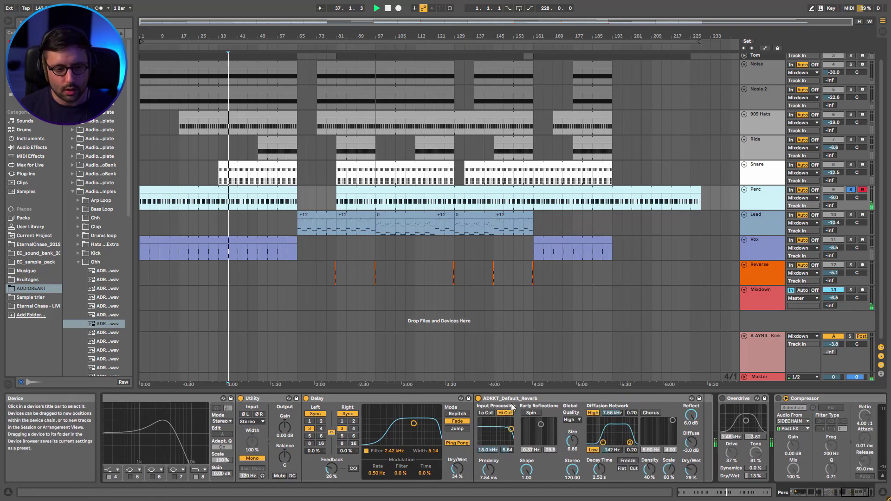
Hide the devices inside AYNIL_PercLoop and switch on the Perc track's Overdrive and sidechained Compressor
{"action": "left_click_drag", "start_coordinate": [854, 492], "coordinate": [166, 385]}
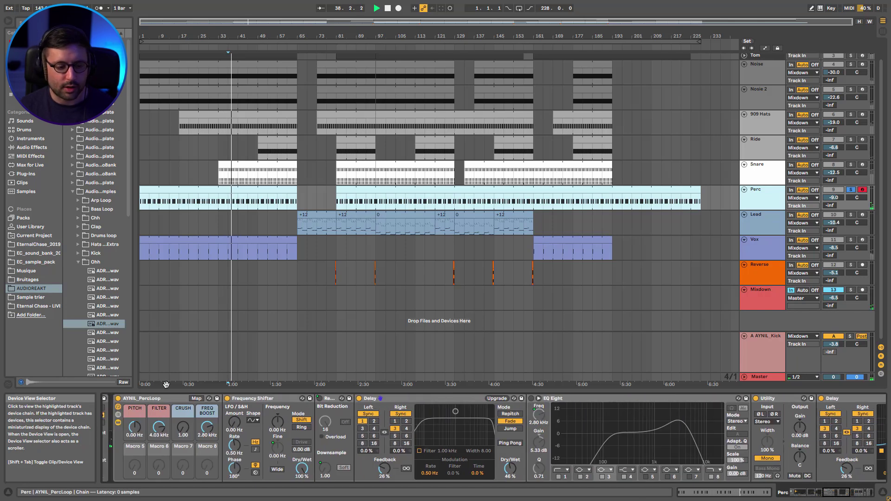
{"action": "left_click", "coordinate": [119, 423]}
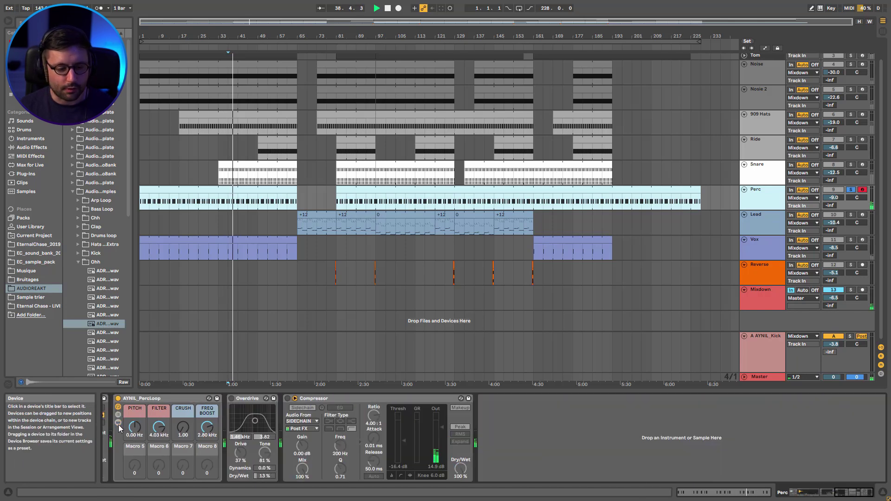
{"action": "left_click", "coordinate": [231, 399]}
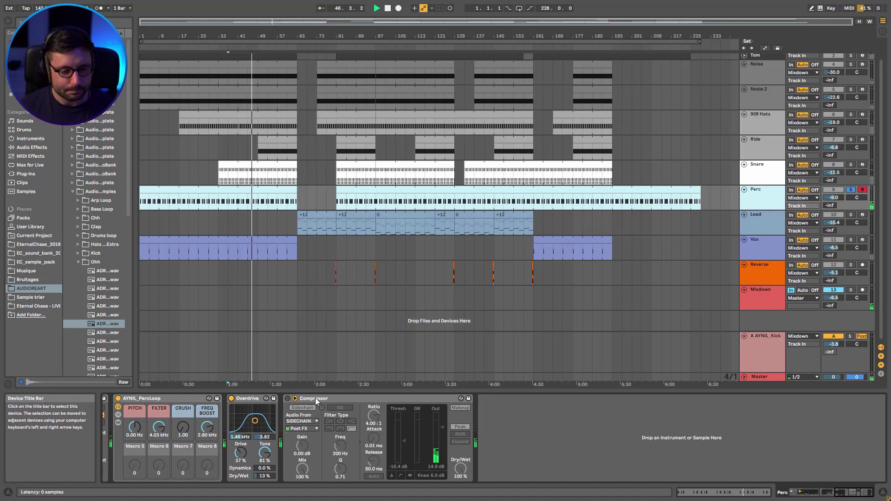
{"action": "left_click", "coordinate": [288, 399]}
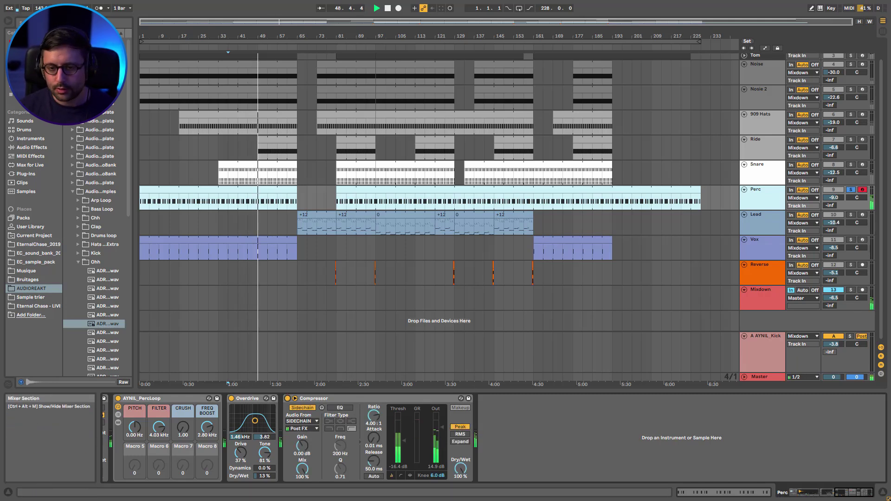
Check the Compressor's sidechain source, replay from bar 37 and unsolo the Perc track to hear it in the mix
{"action": "key", "text": "space"}
{"action": "left_click", "coordinate": [308, 422]}
{"action": "left_click", "coordinate": [309, 422]}
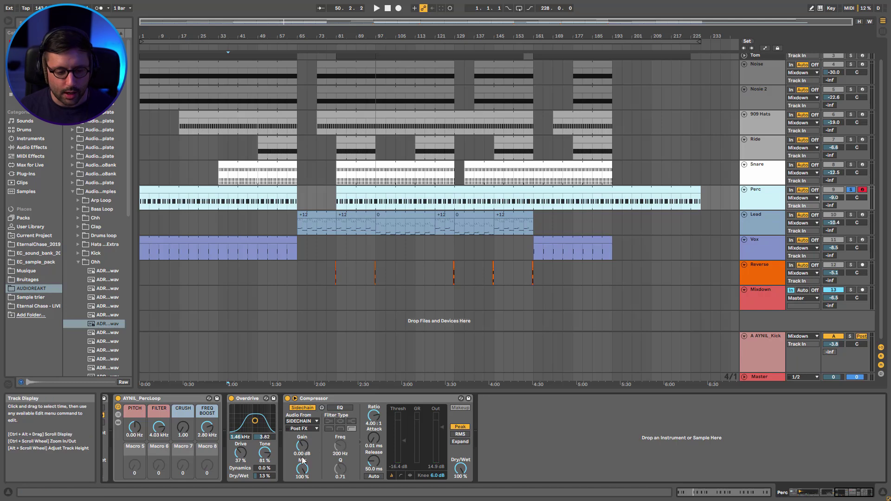
{"action": "key", "text": "space"}
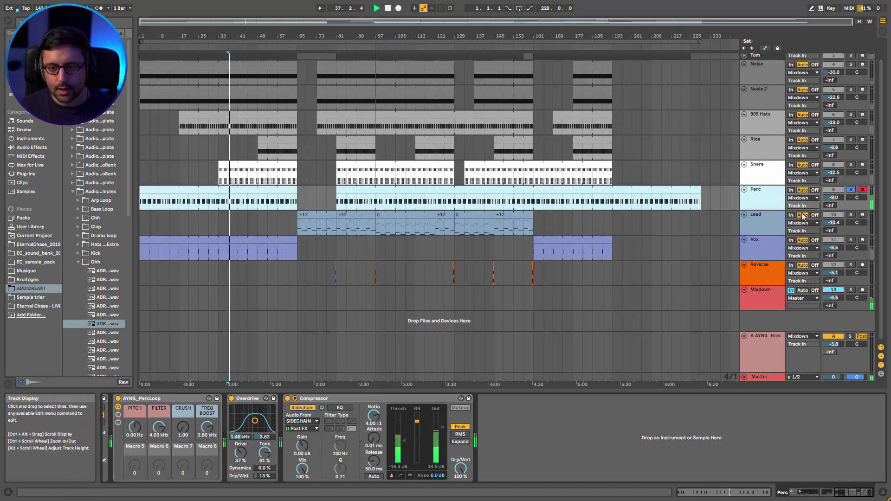
{"action": "left_click", "coordinate": [851, 190]}
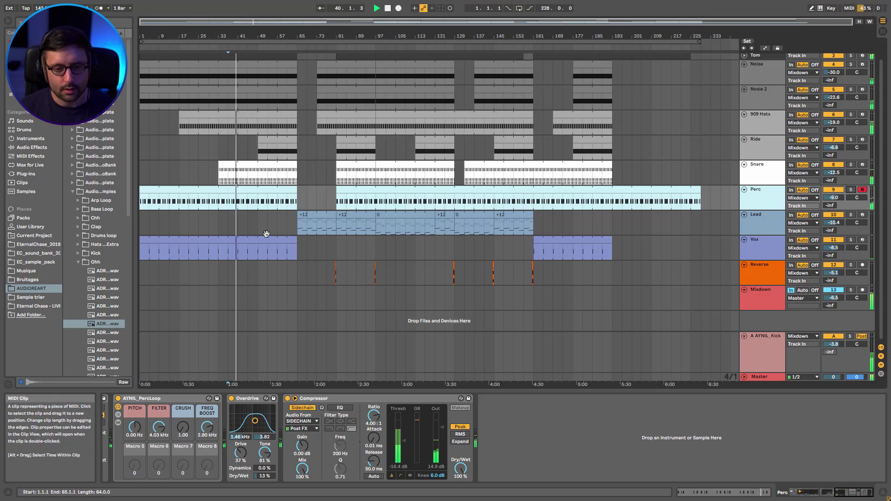
Solo the Vox track with its Saturator, Delay, EQ Eight and ADRKT_Default_Reverb bypassed, and play its first clip from bar 1
{"action": "left_click", "coordinate": [769, 227]}
{"action": "left_click", "coordinate": [765, 240]}
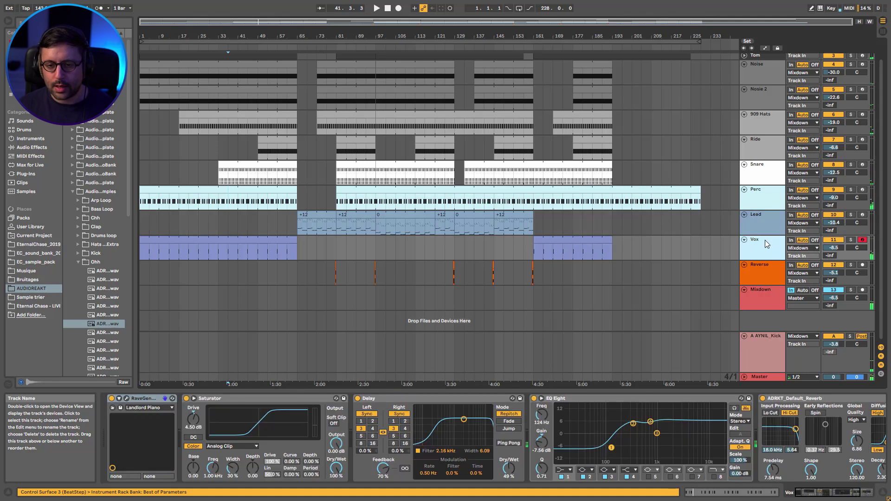
{"action": "left_click", "coordinate": [851, 239]}
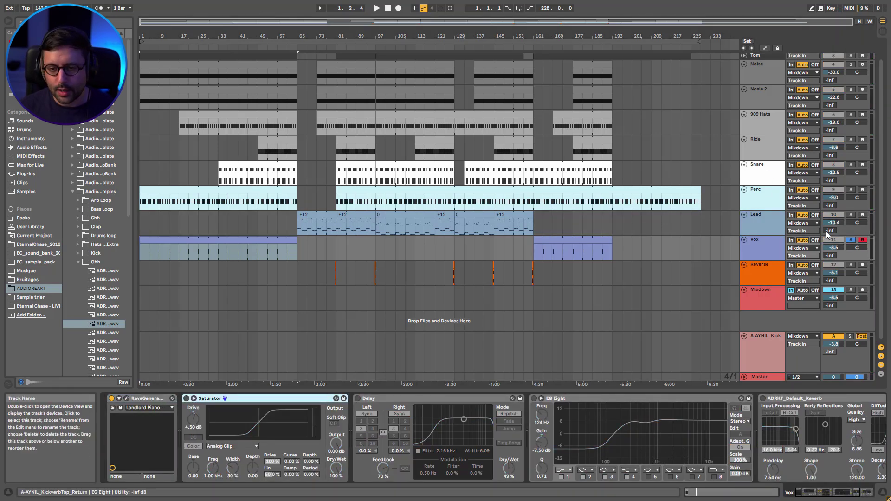
Open the Vox track's RaveGenerator2 plug-in window to view its vocal sample, and close it
{"action": "left_click", "coordinate": [775, 243]}
{"action": "left_click", "coordinate": [127, 398]}
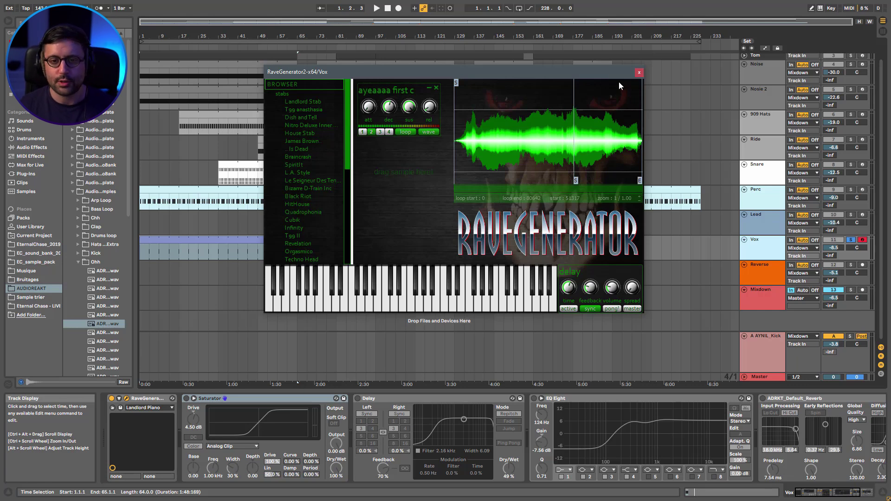
{"action": "left_click", "coordinate": [639, 73]}
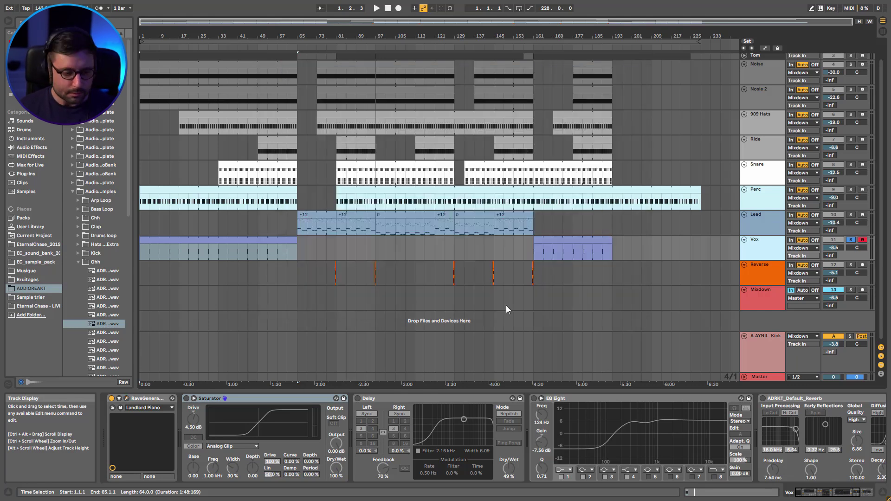
Switch on the Vox track's Saturator and audition the dry vocal with it from bar 1
{"action": "left_click", "coordinate": [186, 399]}
{"action": "key", "text": "space"}
{"action": "key", "text": "space"}
{"action": "key", "text": "space"}
{"action": "key", "text": "space"}
Switch on the Vox track's Delay and audition the vocal with it from bar 1
{"action": "left_click", "coordinate": [356, 398]}
{"action": "key", "text": "space"}
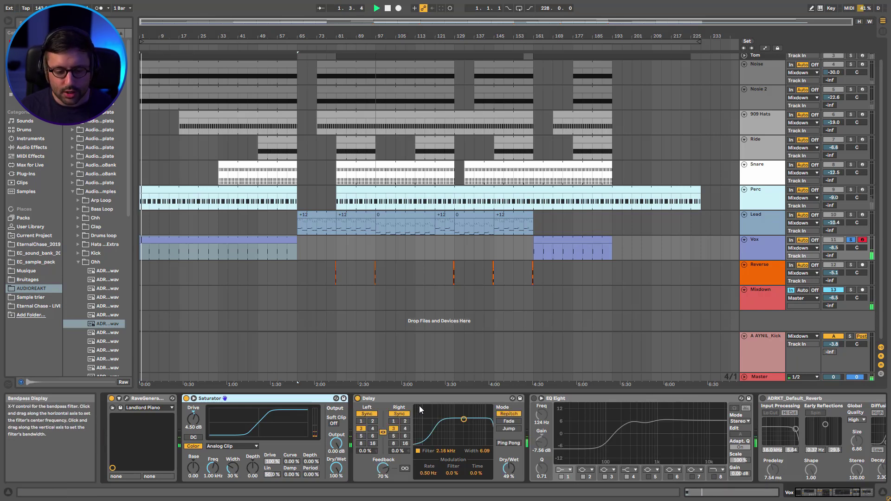
{"action": "key", "text": "space"}
Switch on the Vox track's EQ Eight and ADRKT_Default_Reverb, play the full effect chain and stop playback
{"action": "left_click", "coordinate": [533, 399]}
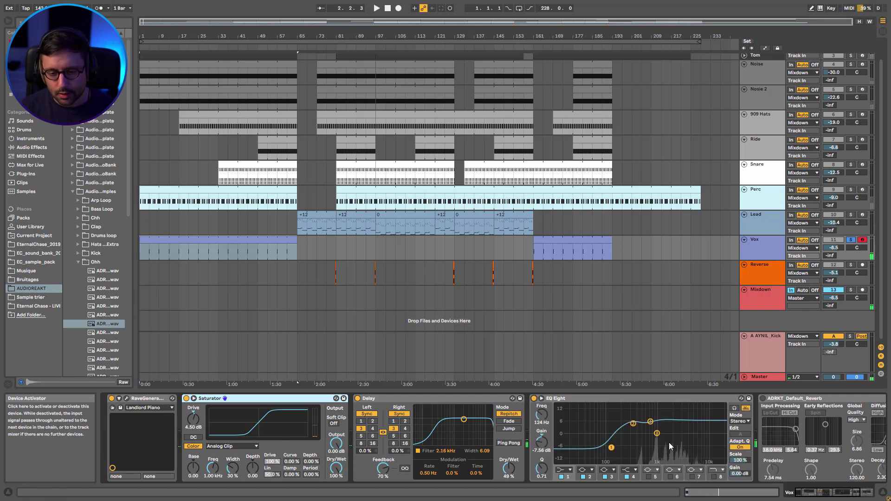
{"action": "left_click", "coordinate": [847, 494]}
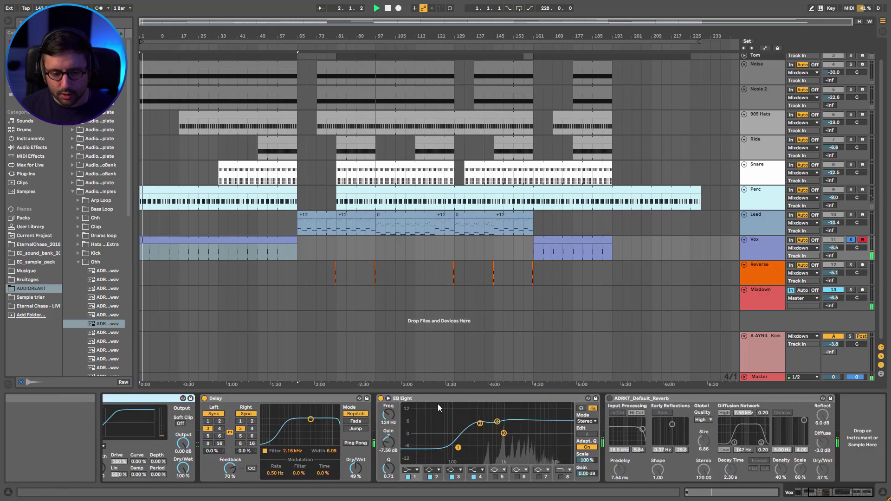
{"action": "left_click", "coordinate": [609, 399]}
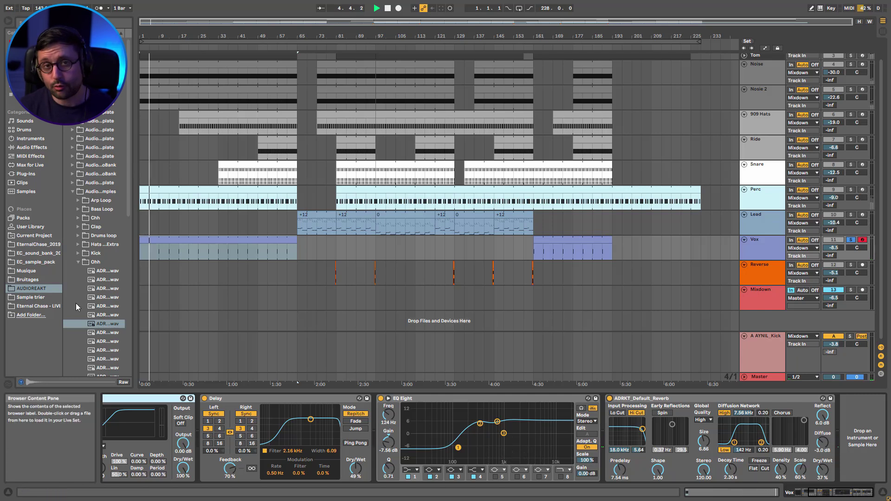
{"action": "key", "text": "space"}
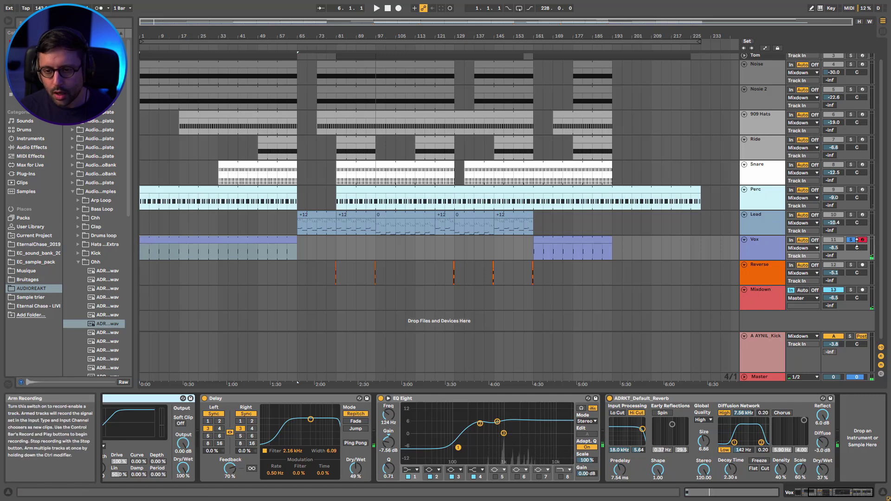
Select the Reverse track to show its devices
{"action": "left_click", "coordinate": [767, 281]}
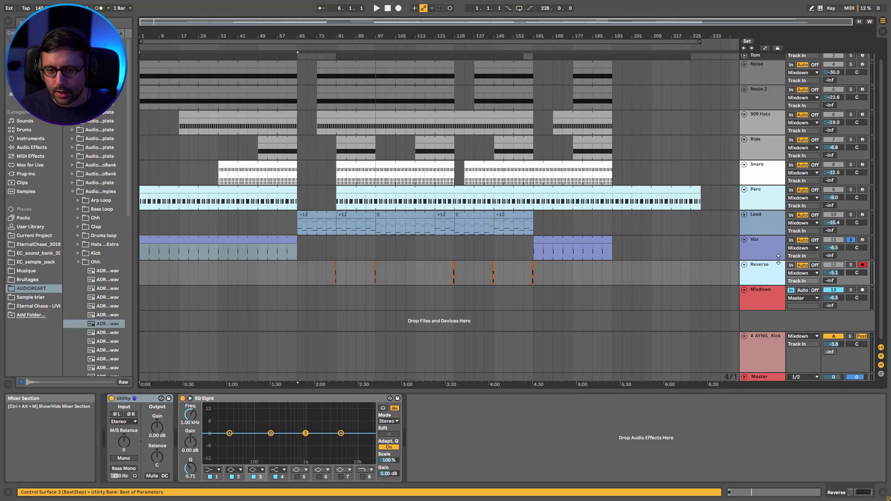
Solo the Lead track and play the arrangement from about bar 73 to hear it
{"action": "left_click", "coordinate": [757, 227]}
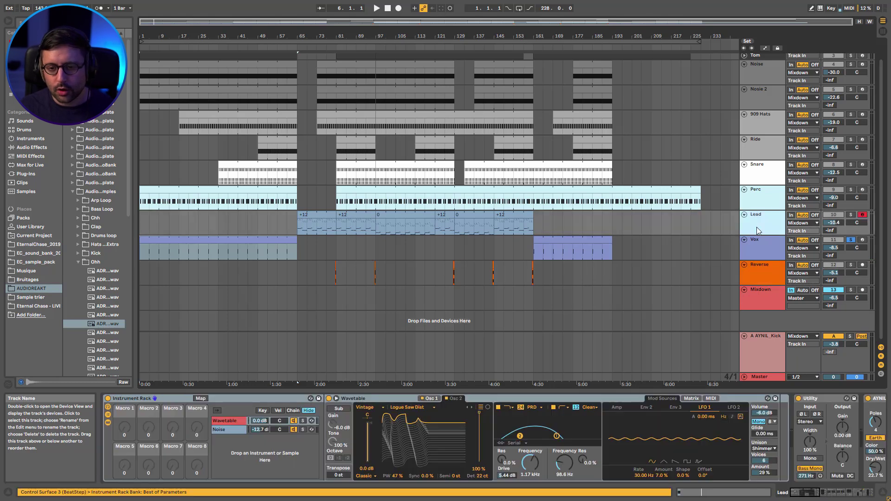
{"action": "left_click", "coordinate": [851, 215]}
{"action": "left_click", "coordinate": [316, 224]}
{"action": "key", "text": "space"}
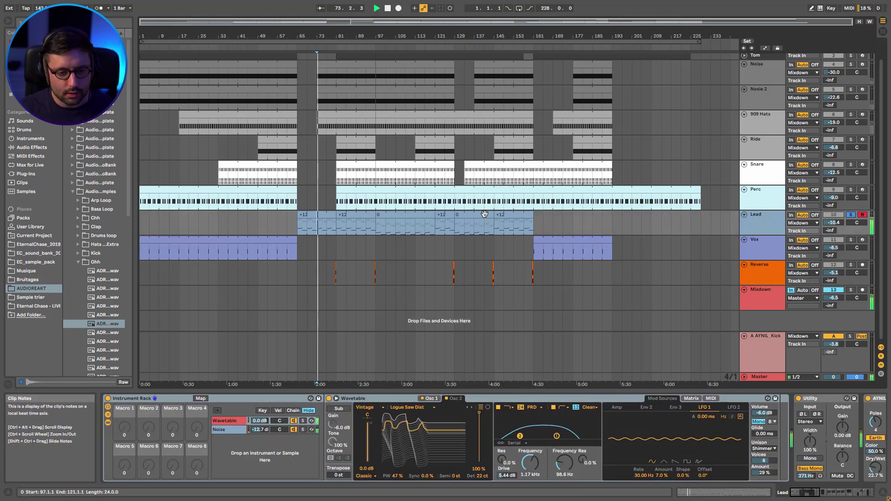
Insert a new MIDI track below the Lead track and load the Wavetable instrument on it
{"action": "left_click", "coordinate": [770, 218]}
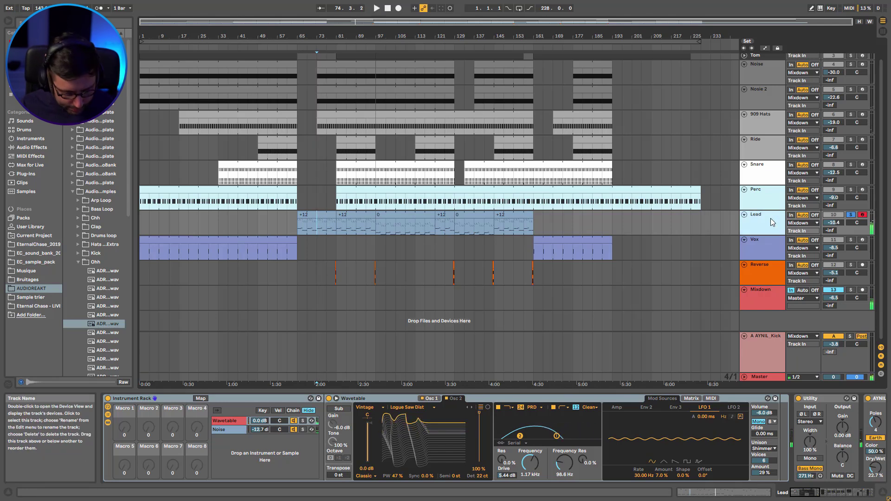
{"action": "key", "text": "ctrl+shift+t"}
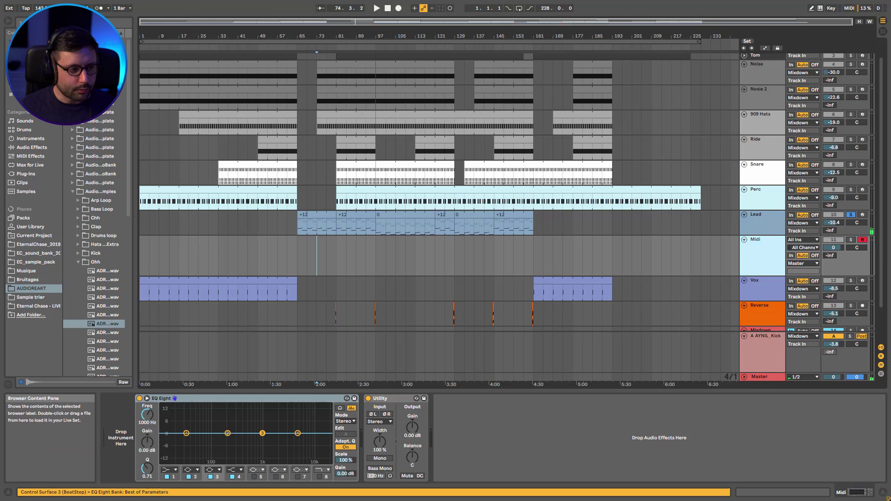
{"action": "left_click", "coordinate": [31, 139]}
{"action": "double_click", "coordinate": [90, 138]}
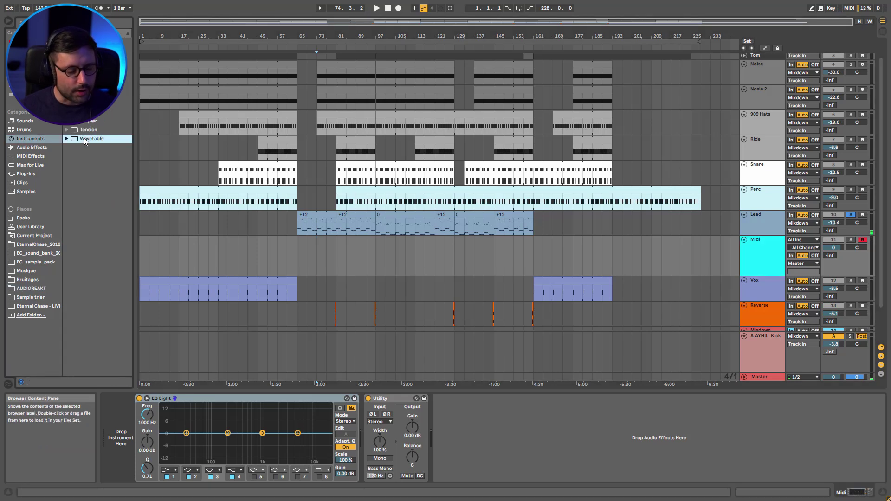
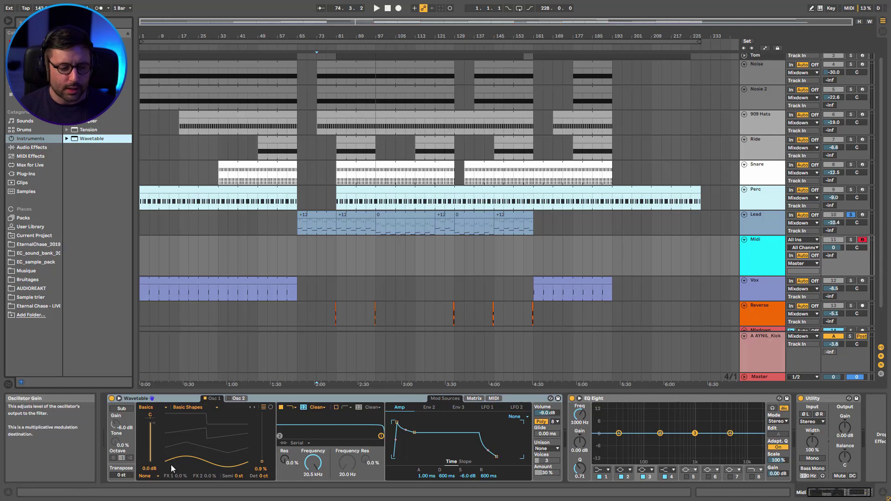
Set oscillator 1's wavetable position to 100% and solo the new Midi track with the computer MIDI keyboard enabled
{"action": "left_click_drag", "start_coordinate": [244, 466], "coordinate": [245, 414]}
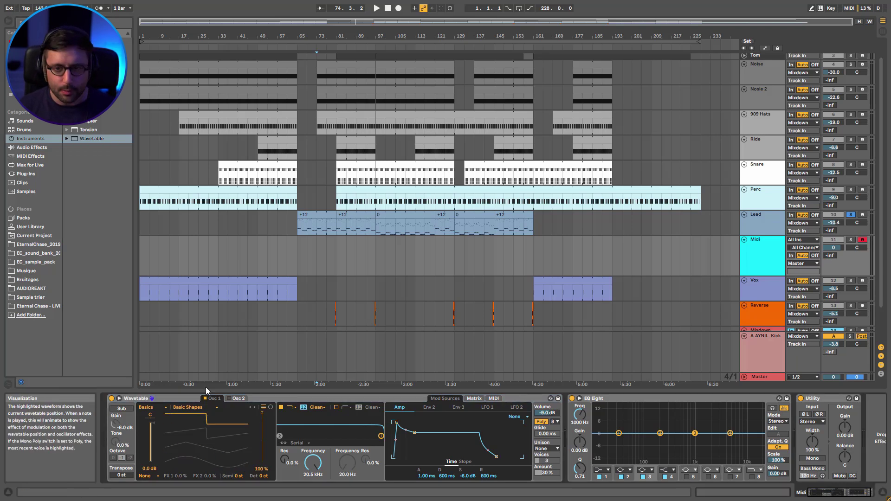
{"action": "key", "text": "m"}
{"action": "left_click", "coordinate": [851, 240]}
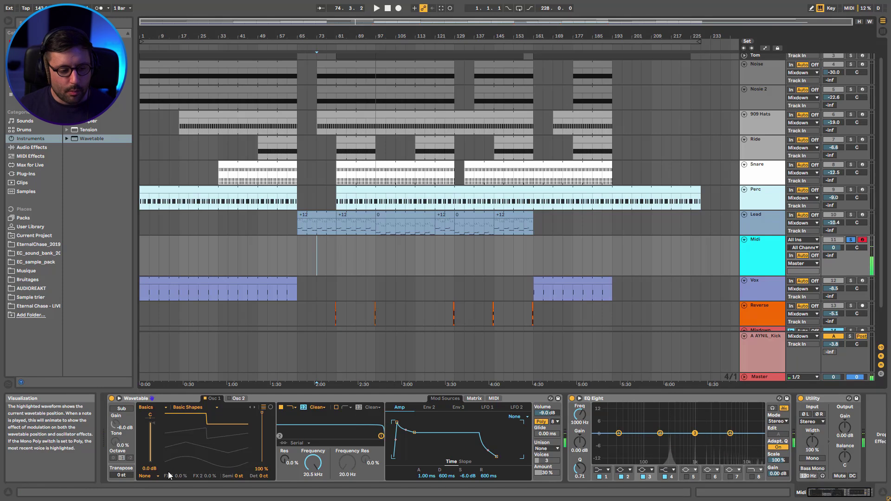
Switch oscillator 1's effect mode to Classic and raise its pulse width to 86%
{"action": "left_click", "coordinate": [155, 476]}
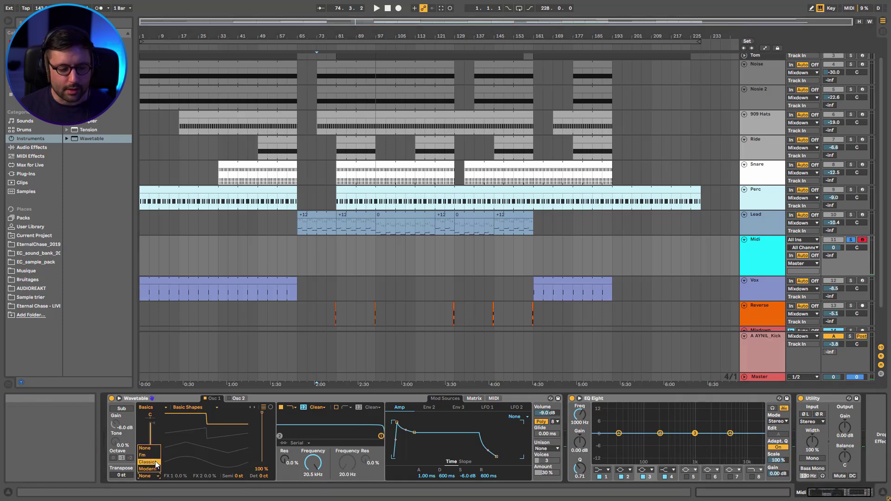
{"action": "left_click", "coordinate": [147, 462]}
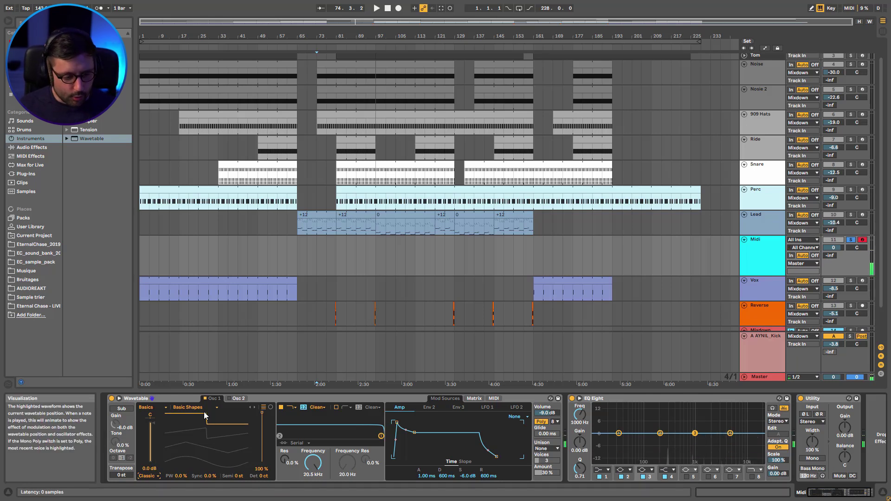
{"action": "mouse_move", "coordinate": [180, 475]}
{"action": "left_mouse_down"}
{"action": "mouse_move", "coordinate": [180, 449]}
{"action": "mouse_move", "coordinate": [180, 457]}
{"action": "left_mouse_up"}
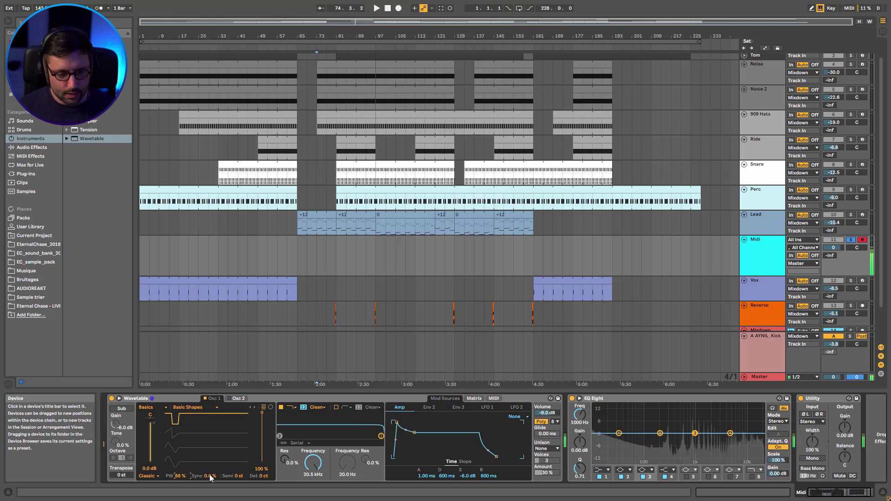
Set Wavetable's unison mode to Shimmer with 6 voices and make the synth monophonic
{"action": "left_click", "coordinate": [548, 449]}
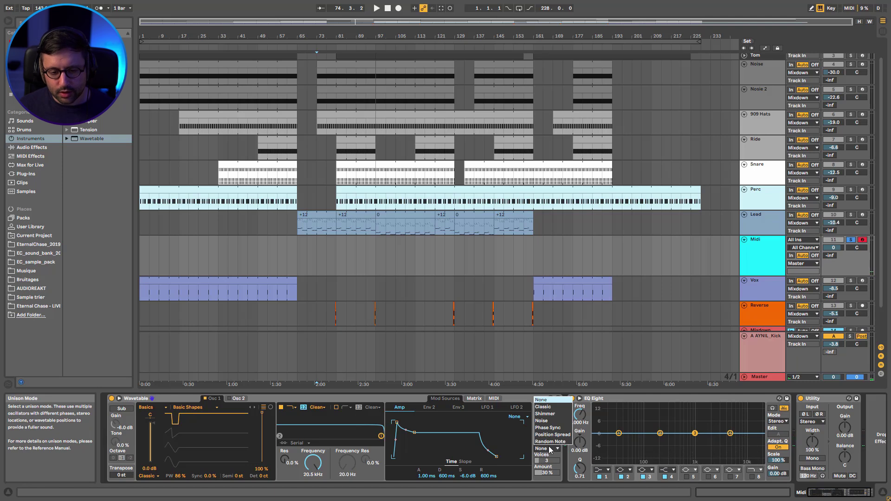
{"action": "left_click", "coordinate": [550, 413]}
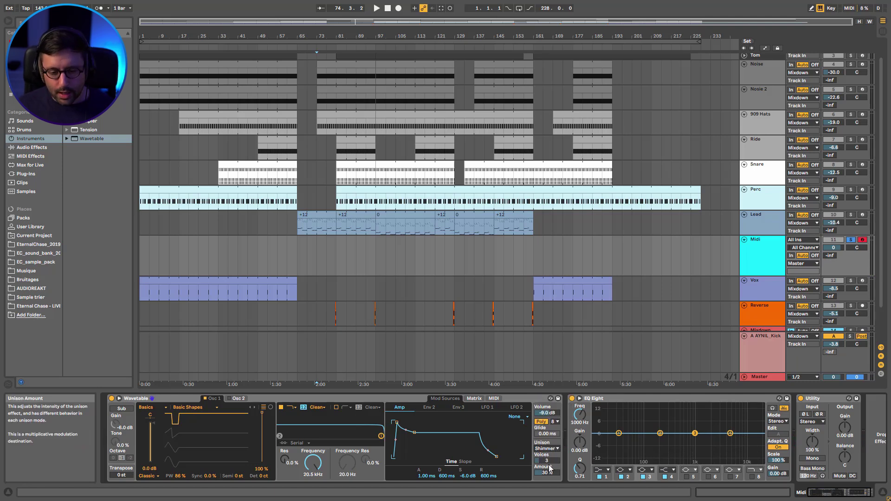
{"action": "left_click_drag", "start_coordinate": [547, 461], "coordinate": [547, 457]}
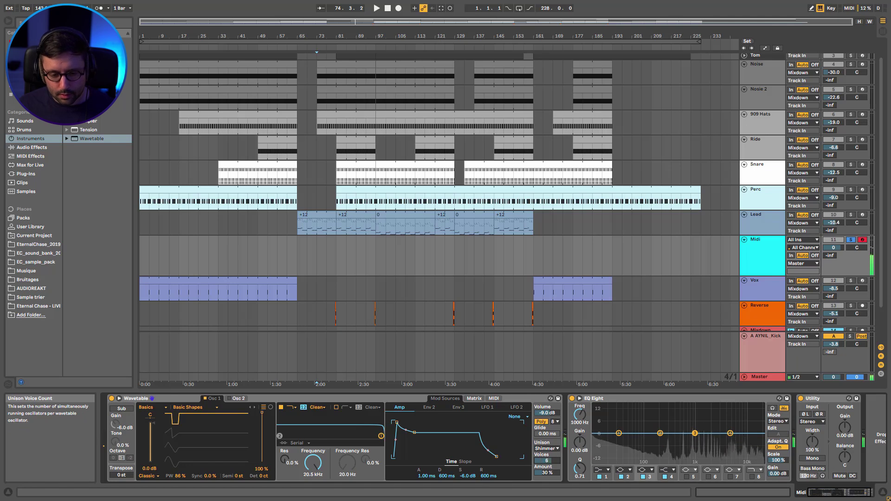
{"action": "left_click", "coordinate": [542, 422]}
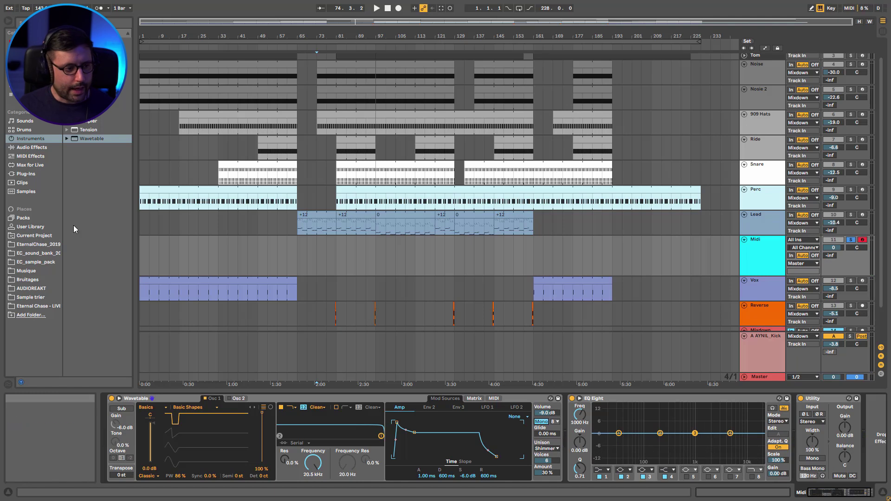
Add a Reverb right after Wavetable, with a decay time of 2.89 s and dry/wet at 39%
{"action": "left_click", "coordinate": [31, 147]}
{"action": "left_click_drag", "start_coordinate": [90, 327], "coordinate": [558, 436]}
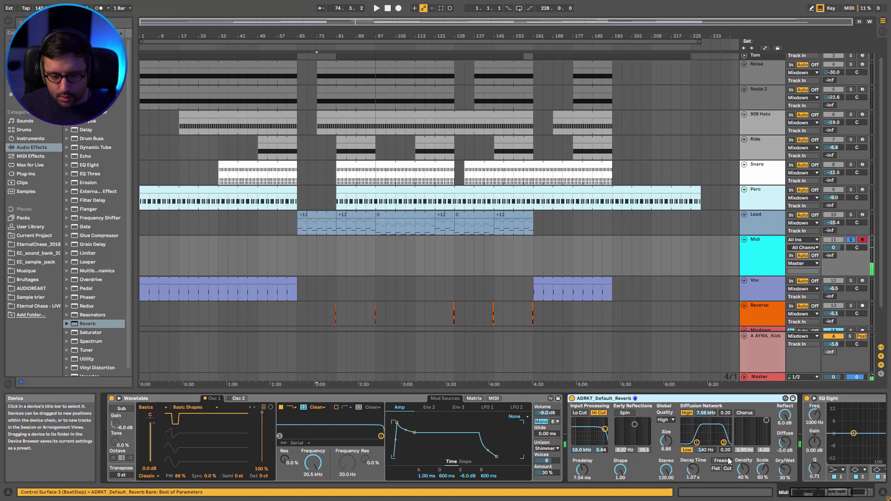
{"action": "left_click_drag", "start_coordinate": [689, 469], "coordinate": [690, 453]}
{"action": "left_click_drag", "start_coordinate": [788, 471], "coordinate": [787, 463]}
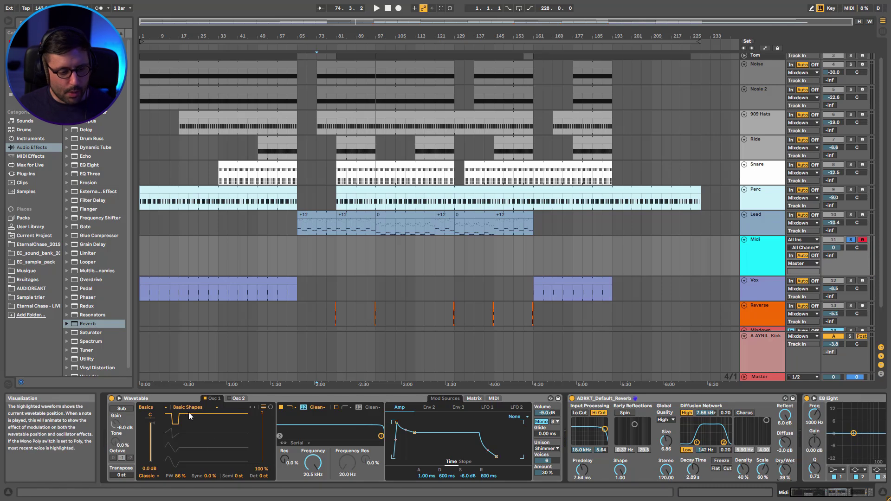
Load the OB6 Shapes wavetable from the Vintage category into oscillator 1 and set its pulse width to 88%
{"action": "left_click", "coordinate": [158, 408]}
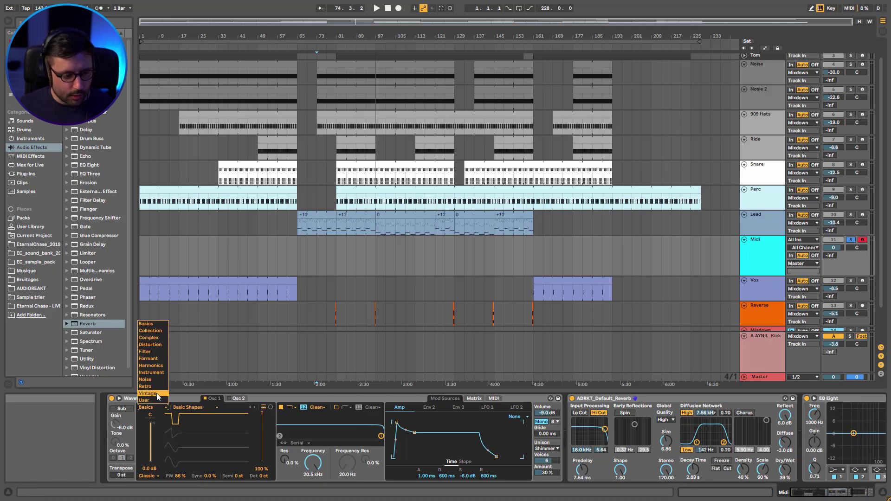
{"action": "left_click", "coordinate": [157, 393]}
{"action": "left_click", "coordinate": [198, 407]}
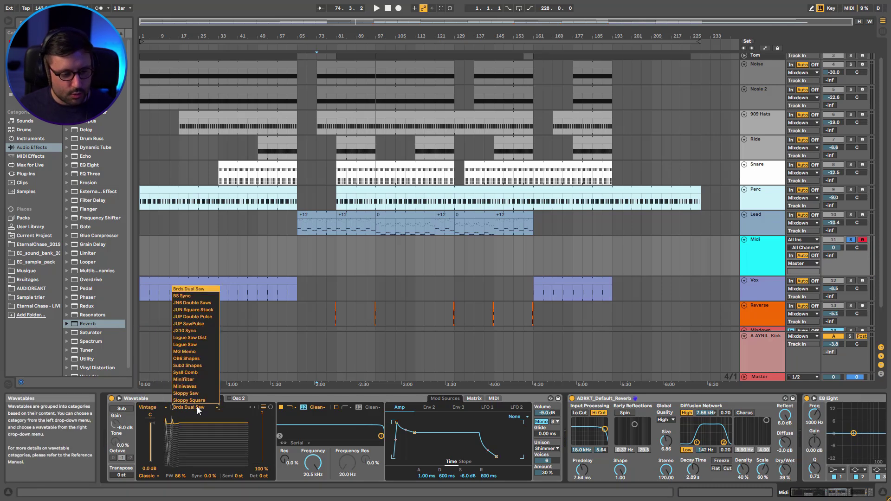
{"action": "left_click", "coordinate": [190, 359]}
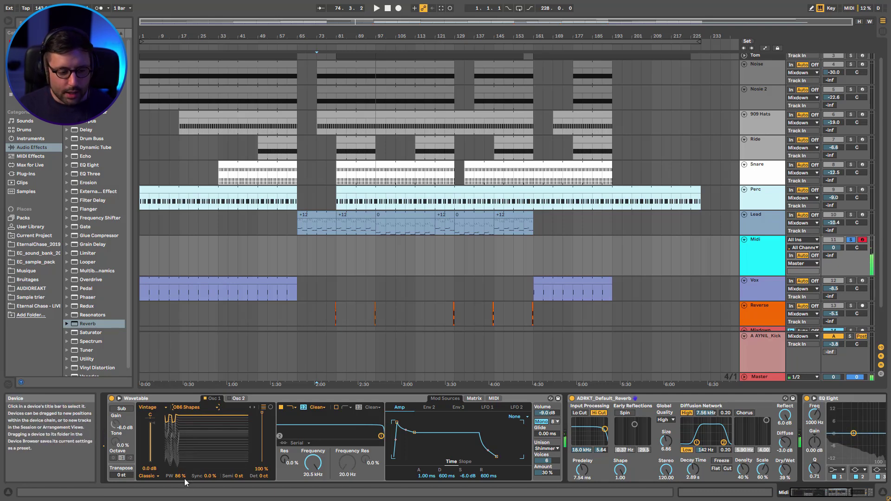
{"action": "mouse_move", "coordinate": [180, 476]}
{"action": "left_mouse_down"}
{"action": "mouse_move", "coordinate": [180, 460]}
{"action": "mouse_move", "coordinate": [180, 470]}
{"action": "left_mouse_up"}
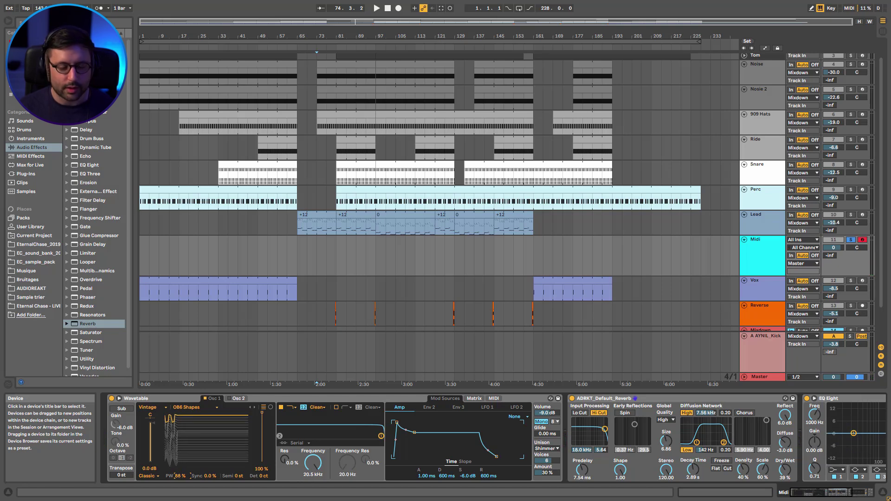
Enable oscillator 2 and load the Logue Saw Dist wavetable from the Vintage category, with its position at 100%
{"action": "left_click", "coordinate": [238, 398]}
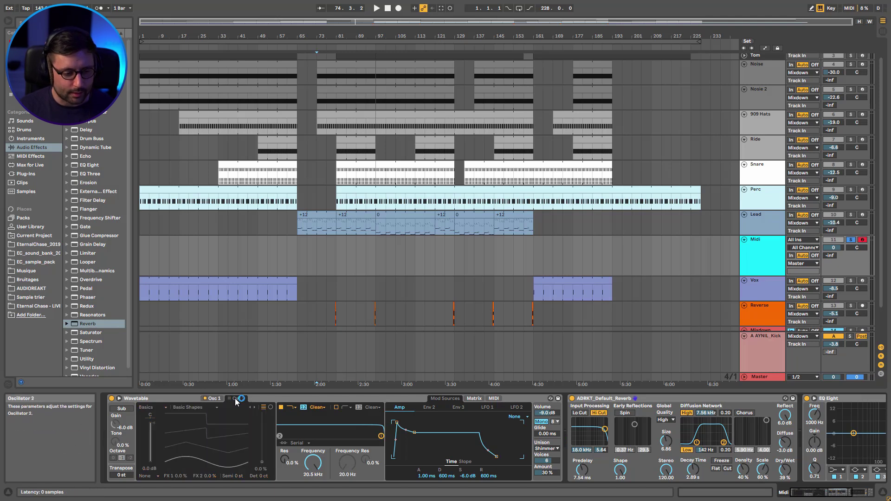
{"action": "left_click", "coordinate": [229, 398]}
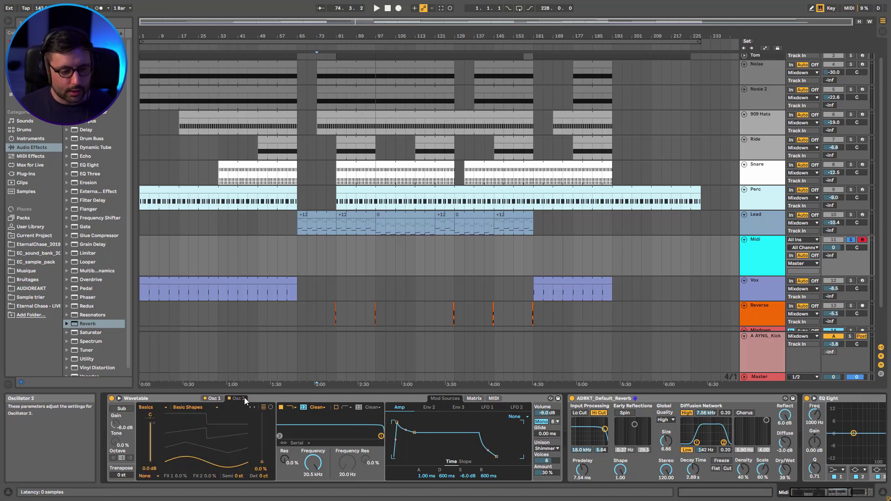
{"action": "left_click", "coordinate": [157, 408]}
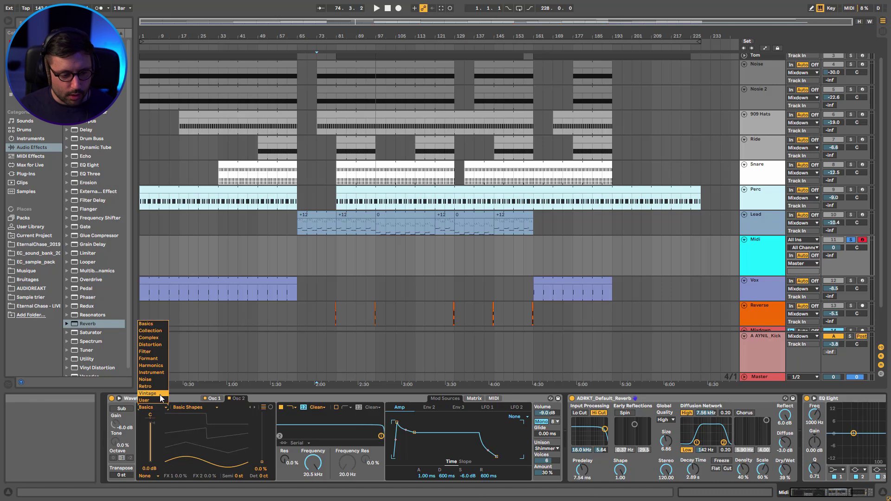
{"action": "left_click", "coordinate": [151, 392]}
{"action": "left_click", "coordinate": [204, 408]}
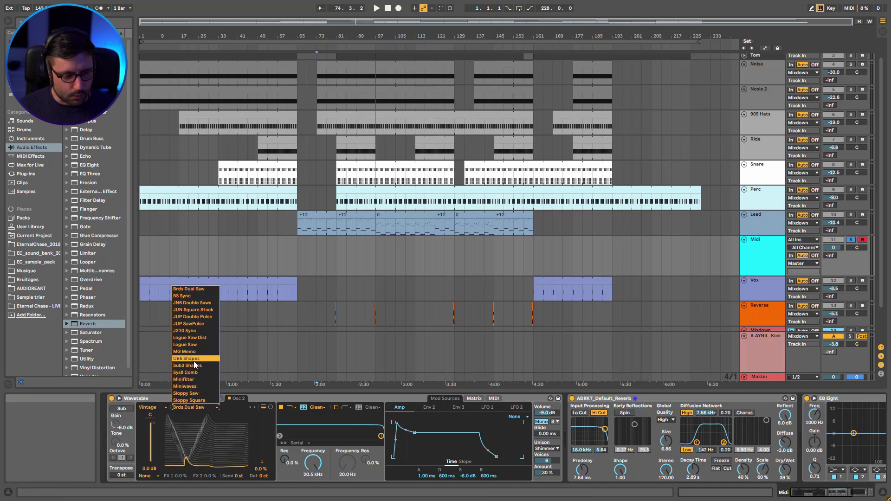
{"action": "left_click", "coordinate": [202, 338]}
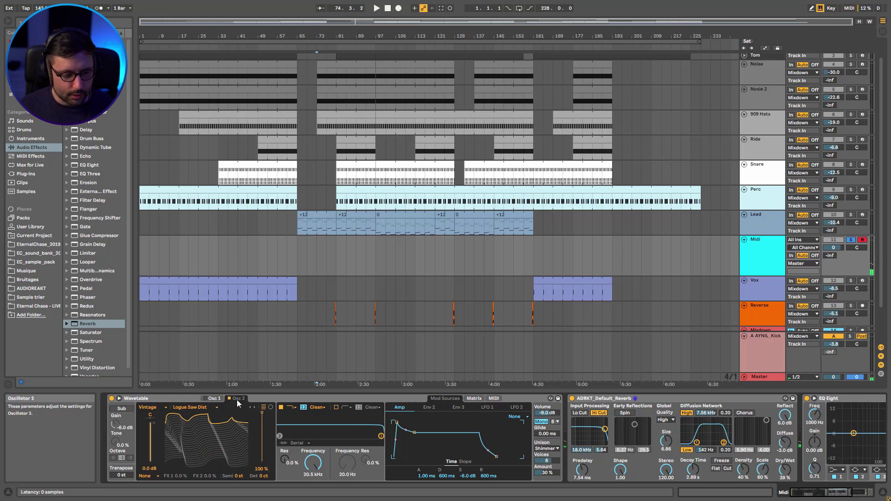
Switch oscillator 2's effect mode to Classic and set its pulse width to 48%
{"action": "left_click", "coordinate": [148, 477]}
{"action": "left_click", "coordinate": [152, 465]}
{"action": "mouse_move", "coordinate": [179, 475]}
{"action": "left_mouse_down"}
{"action": "mouse_move", "coordinate": [179, 453]}
{"action": "mouse_move", "coordinate": [179, 462]}
{"action": "left_mouse_up"}
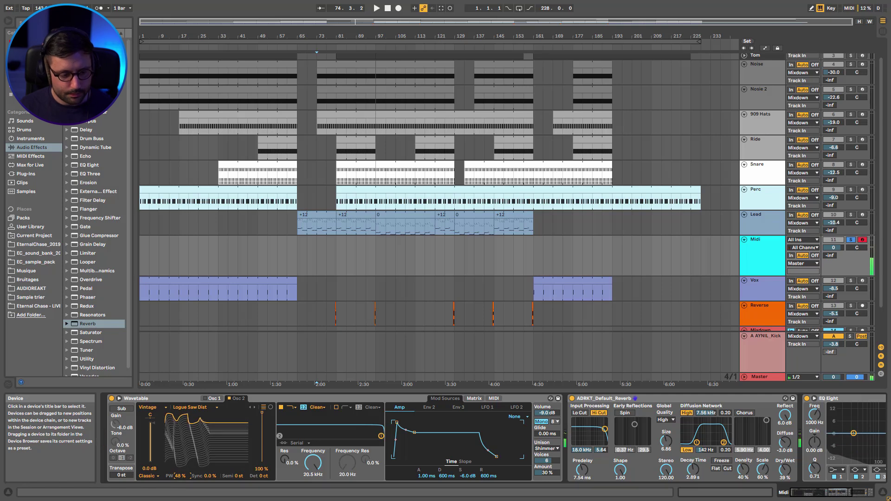
Detune oscillator 1 by 13 ct and oscillator 2 by 23 ct, with both oscillators on
{"action": "left_click", "coordinate": [205, 398]}
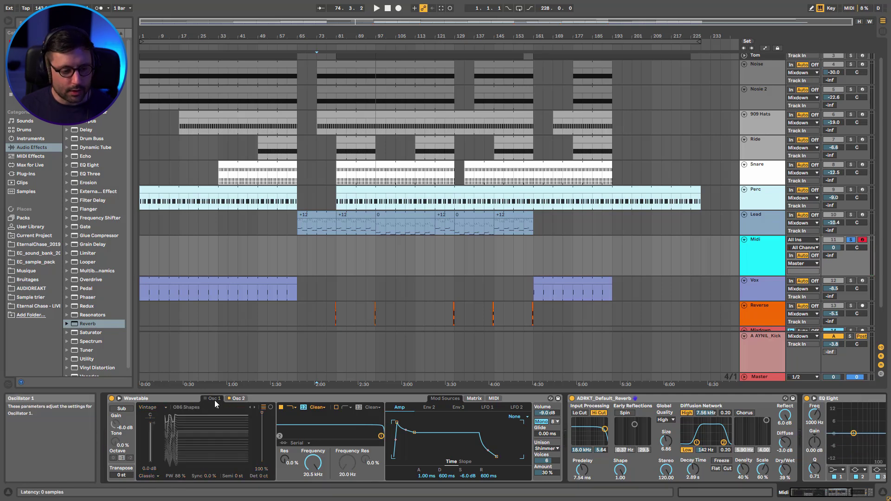
{"action": "left_click_drag", "start_coordinate": [260, 474], "coordinate": [260, 468]}
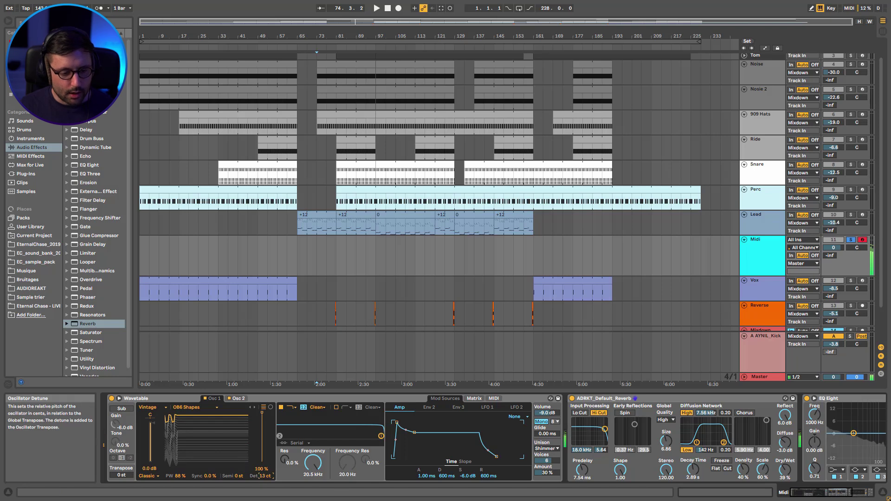
{"action": "left_click", "coordinate": [239, 398]}
{"action": "left_click_drag", "start_coordinate": [264, 477], "coordinate": [264, 473]}
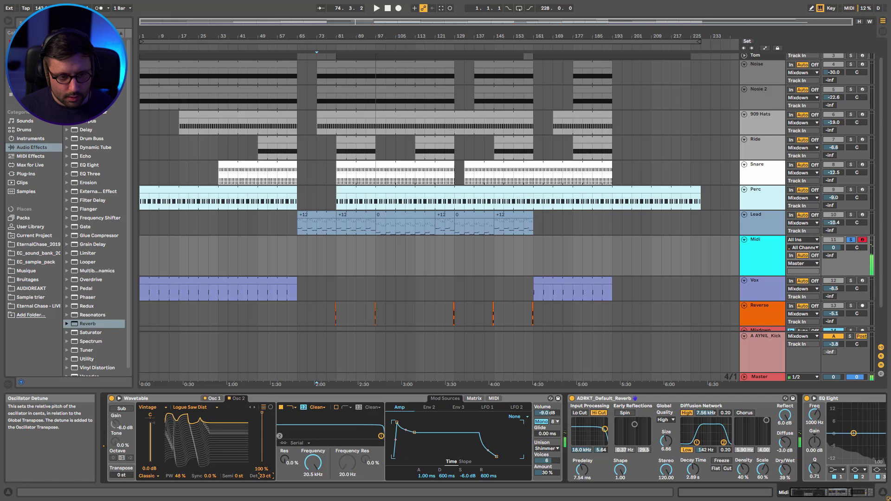
Copy the first Lead clip to the Midi track at bar 65, loop its 16 bars and play it
{"action": "left_click_drag", "start_coordinate": [311, 214], "coordinate": [327, 240]}
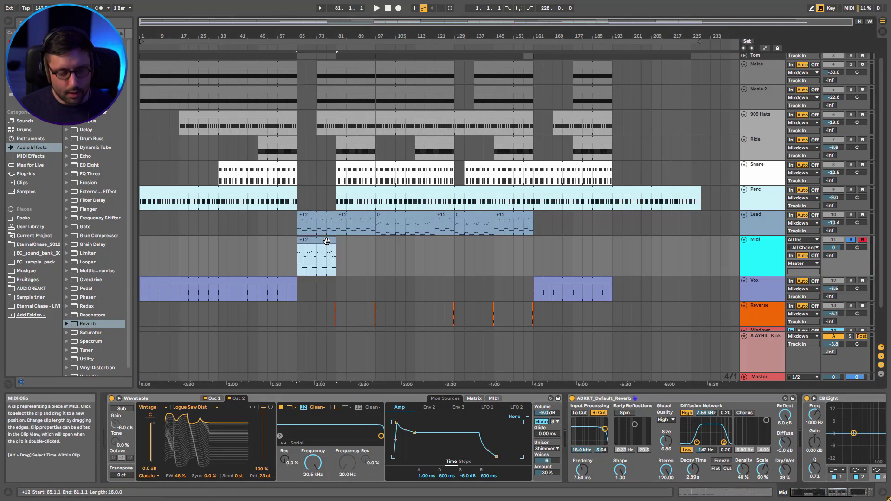
{"action": "key", "text": "ctrl+l"}
{"action": "key", "text": "space"}
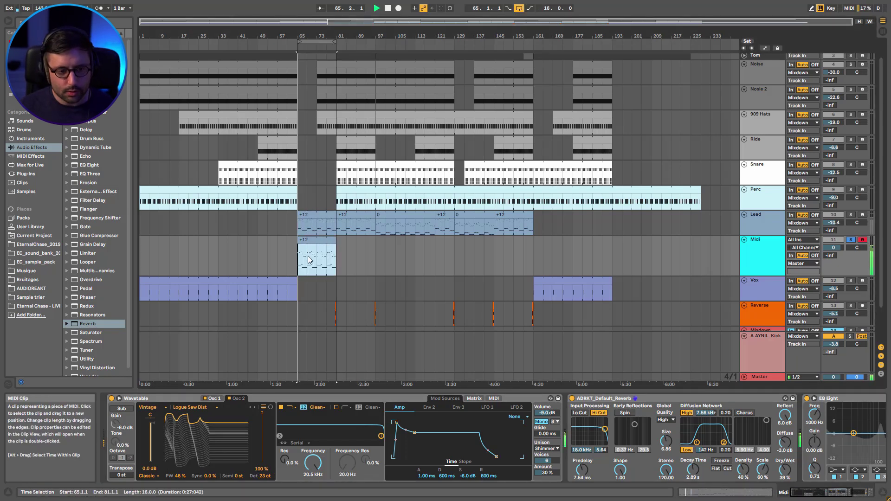
Set Wavetable's first filter to the 24 dB PRD circuit with a 1.63 kHz cutoff and 5.25 dB drive
{"action": "left_click", "coordinate": [303, 407]}
{"action": "left_click", "coordinate": [317, 407]}
{"action": "left_click", "coordinate": [315, 442]}
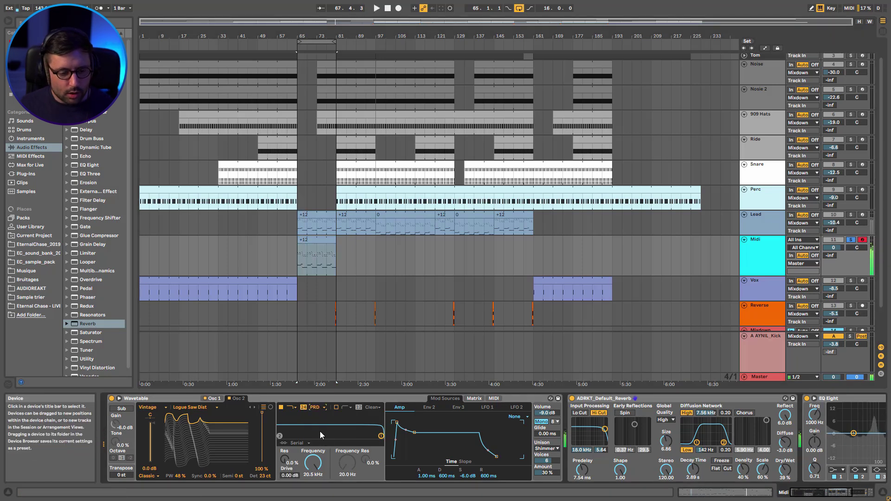
{"action": "left_click", "coordinate": [314, 408]}
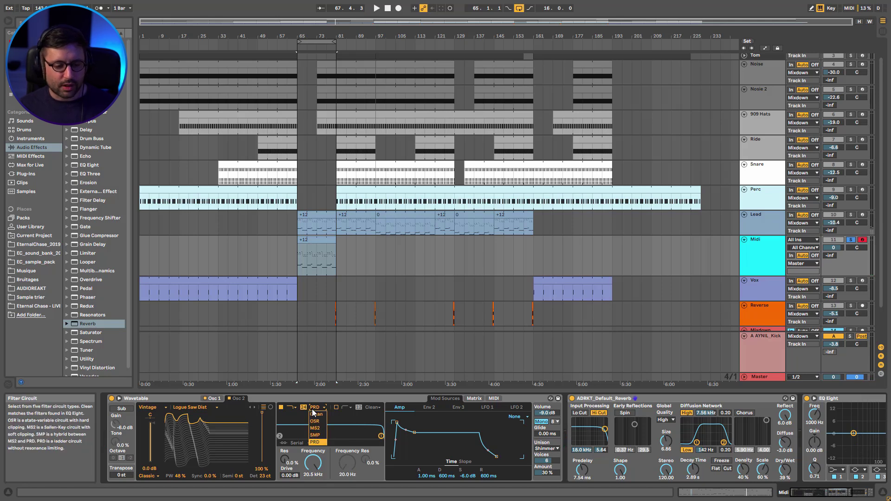
{"action": "key", "text": "space"}
{"action": "left_click_drag", "start_coordinate": [312, 463], "coordinate": [289, 471]}
{"action": "key", "text": "space"}
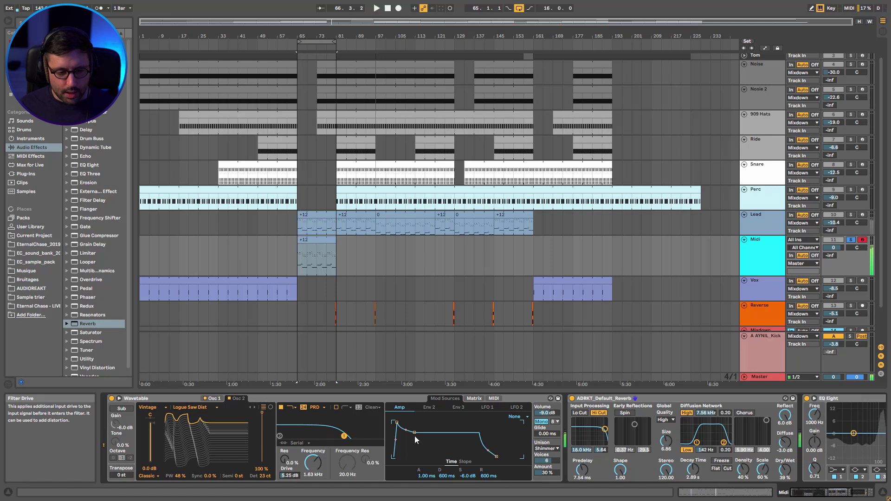
Modulate the first filter's frequency with the amp envelope at an amount of 36 while the loop plays
{"action": "left_click", "coordinate": [474, 398]}
{"action": "left_click", "coordinate": [313, 463]}
{"action": "key", "text": "space"}
{"action": "left_click_drag", "start_coordinate": [432, 444], "coordinate": [432, 428]}
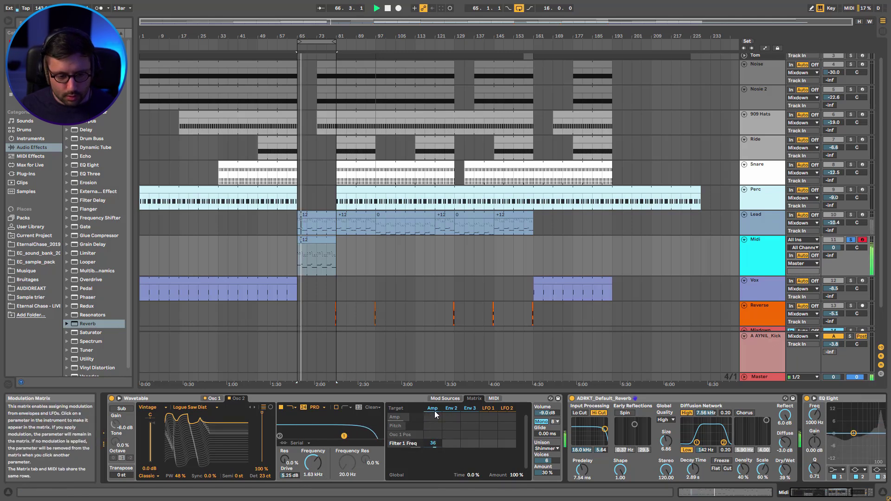
Shape the amp envelope with 0 ms attack, 589 ms decay, -inf sustain and 19 ms release
{"action": "left_click", "coordinate": [445, 399]}
{"action": "mouse_move", "coordinate": [466, 476]}
{"action": "left_mouse_down"}
{"action": "mouse_move", "coordinate": [467, 487]}
{"action": "mouse_move", "coordinate": [427, 477]}
{"action": "mouse_move", "coordinate": [427, 487]}
{"action": "mouse_move", "coordinate": [450, 485]}
{"action": "mouse_move", "coordinate": [447, 466]}
{"action": "mouse_move", "coordinate": [488, 481]}
{"action": "mouse_move", "coordinate": [488, 492]}
{"action": "mouse_move", "coordinate": [450, 473]}
{"action": "left_mouse_up"}
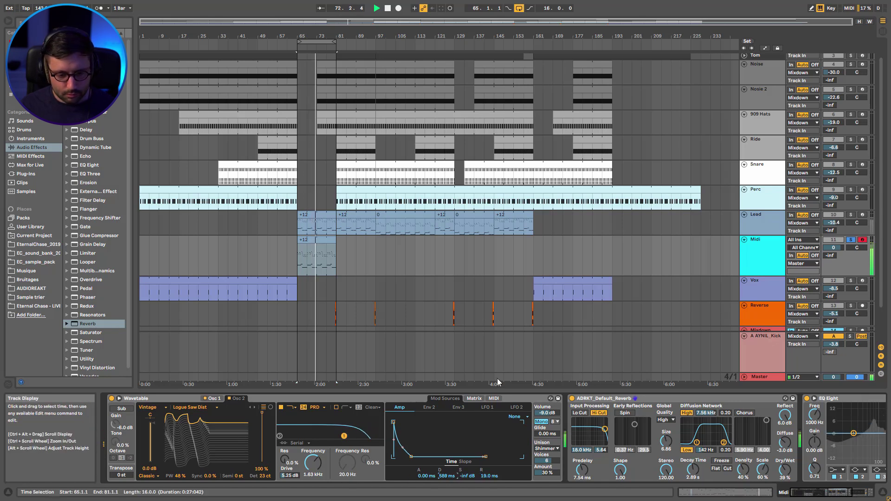
{"action": "key", "text": "space"}
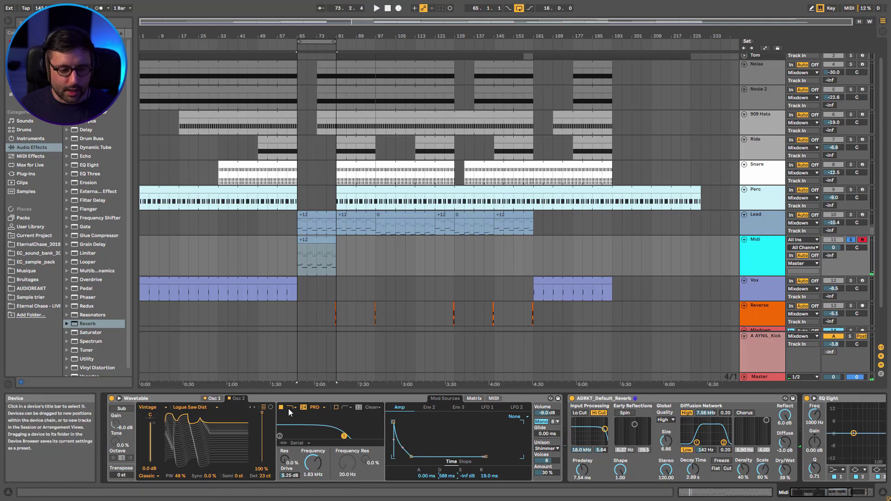
Try the Pulse PW wavetable from the Basics category on oscillator 2 and play the loop
{"action": "left_click", "coordinate": [194, 407]}
{"action": "left_click", "coordinate": [193, 408]}
{"action": "left_click", "coordinate": [148, 408]}
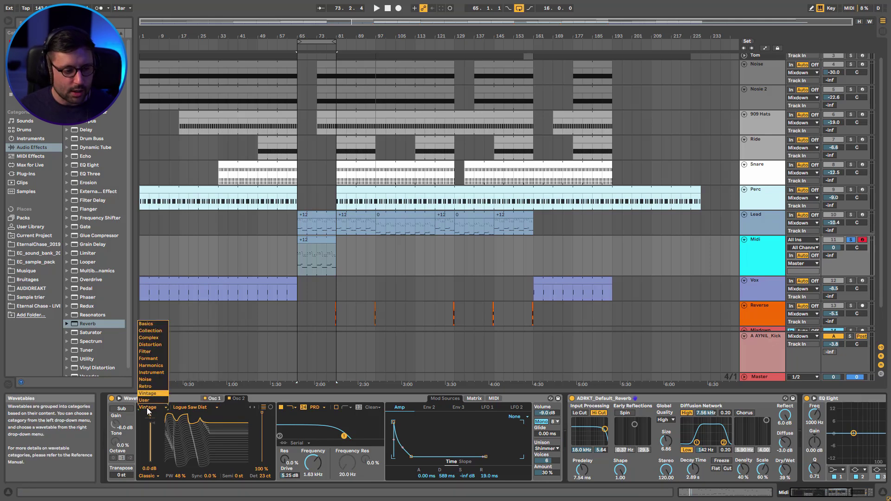
{"action": "left_click", "coordinate": [162, 326]}
{"action": "left_click", "coordinate": [193, 409]}
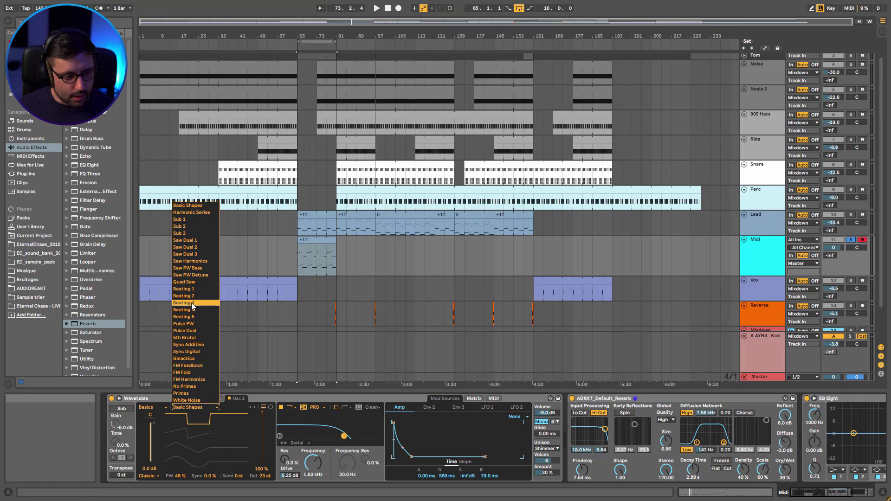
{"action": "left_click", "coordinate": [193, 325]}
{"action": "key", "text": "space"}
{"action": "mouse_move", "coordinate": [262, 413]}
{"action": "left_mouse_down"}
{"action": "mouse_move", "coordinate": [262, 462]}
{"action": "mouse_move", "coordinate": [262, 412]}
{"action": "left_mouse_up"}
{"action": "key", "text": "space"}
Audition the Vintage OB6 Shapes wavetable on oscillator 2 and return to Logue Saw Dist
{"action": "left_click", "coordinate": [152, 407]}
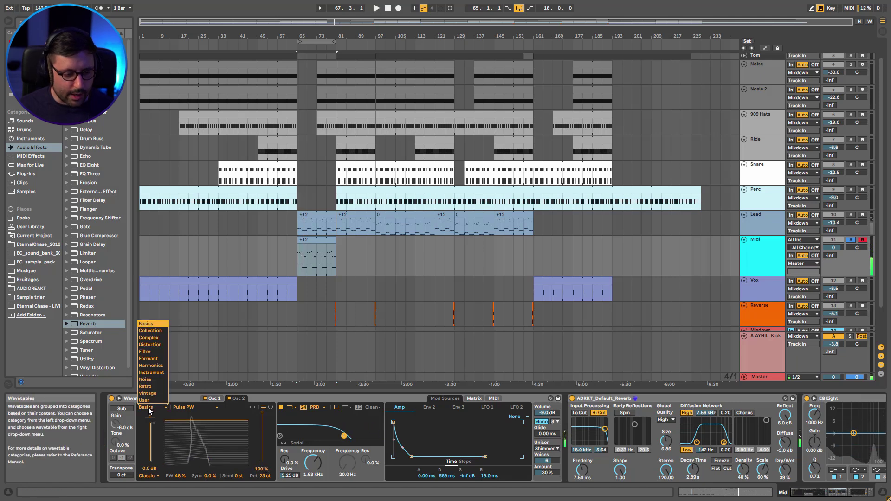
{"action": "left_click", "coordinate": [155, 393]}
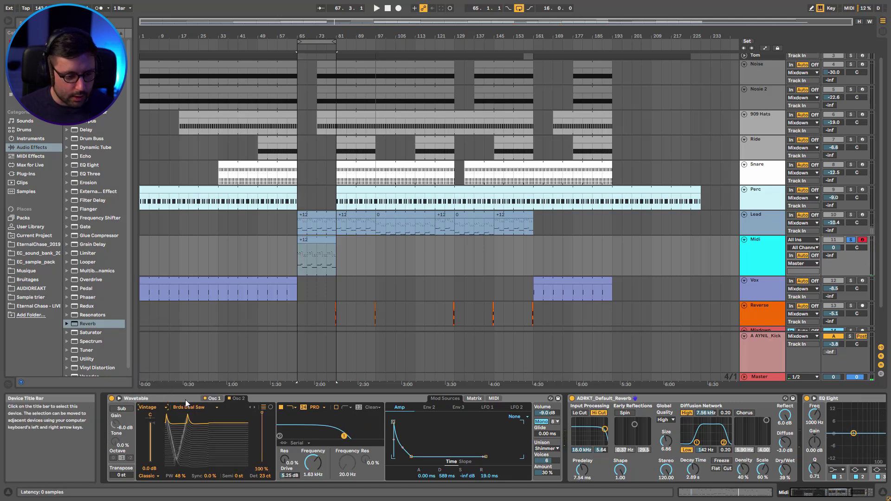
{"action": "left_click", "coordinate": [186, 407]}
{"action": "left_click", "coordinate": [186, 359]}
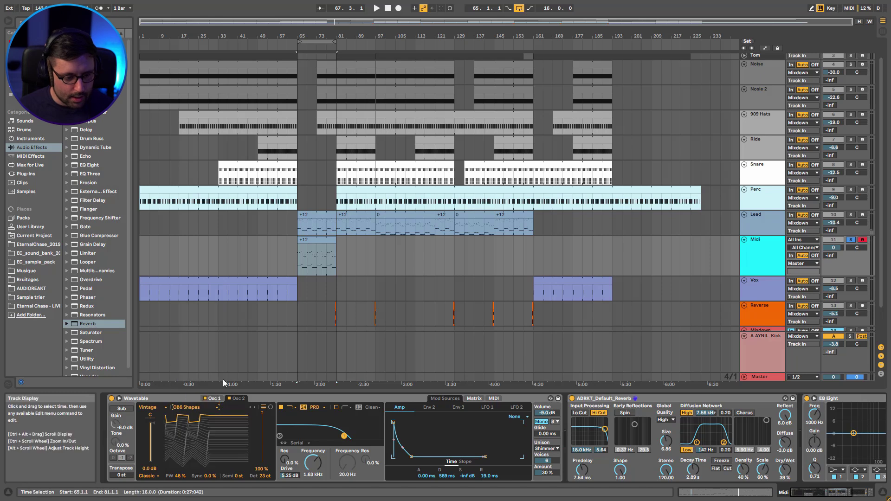
{"action": "key", "text": "space"}
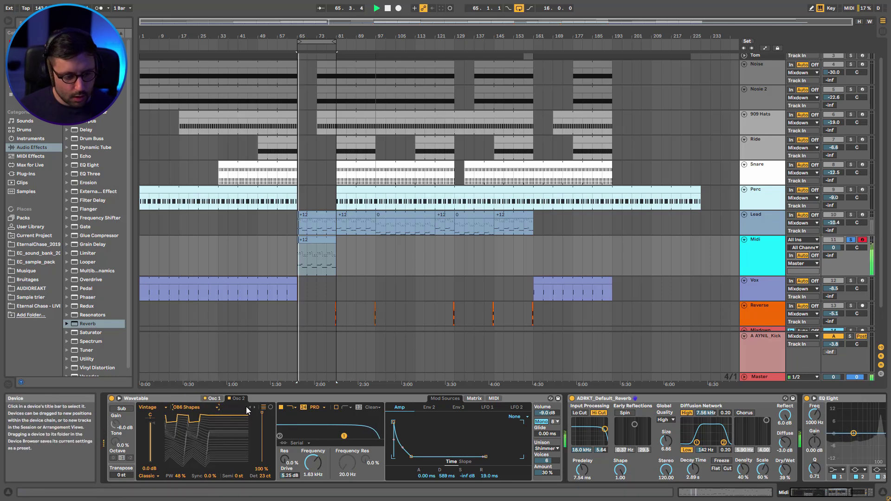
{"action": "left_click", "coordinate": [196, 407]}
{"action": "left_click", "coordinate": [205, 340]}
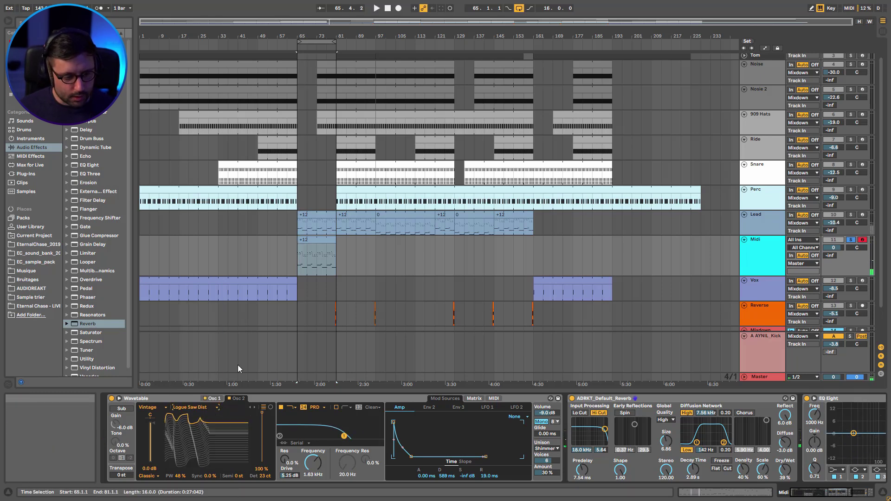
{"action": "key", "text": "space"}
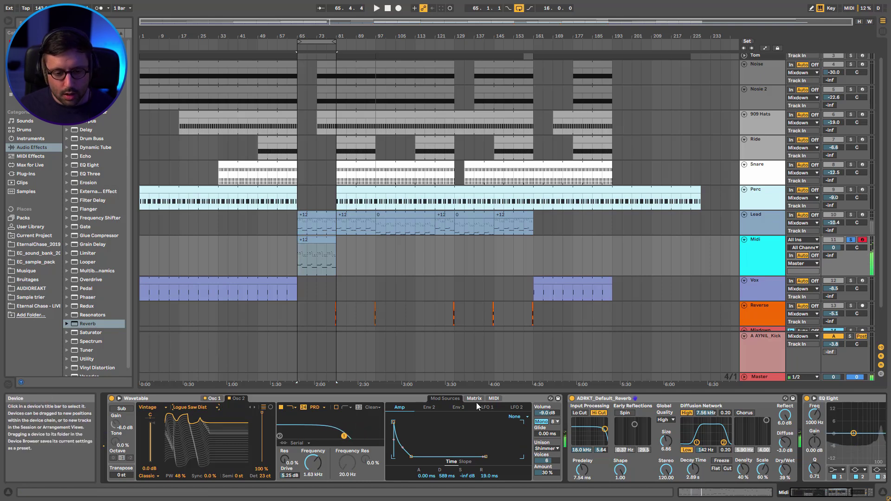
Modulate oscillator 2's wave position with envelope 2 at -28, shaping that envelope with 45.8 ms attack, 335 ms decay and 0% sustain
{"action": "left_click", "coordinate": [474, 398]}
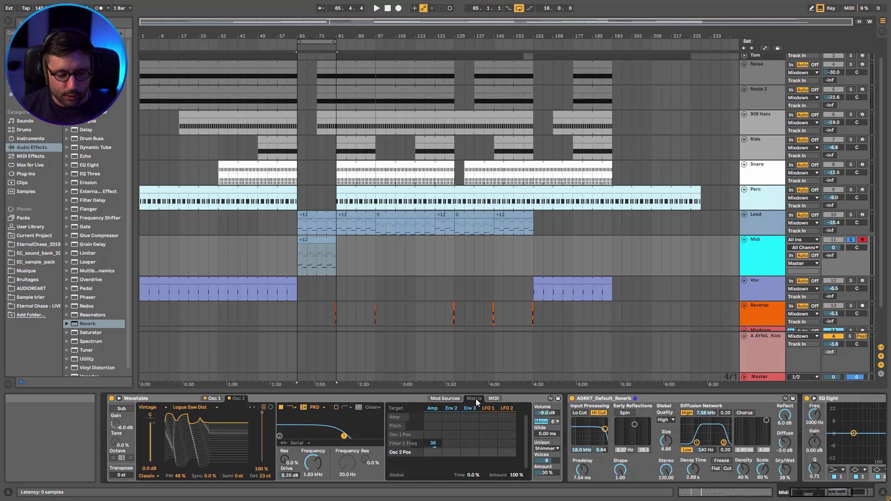
{"action": "left_click", "coordinate": [451, 408]}
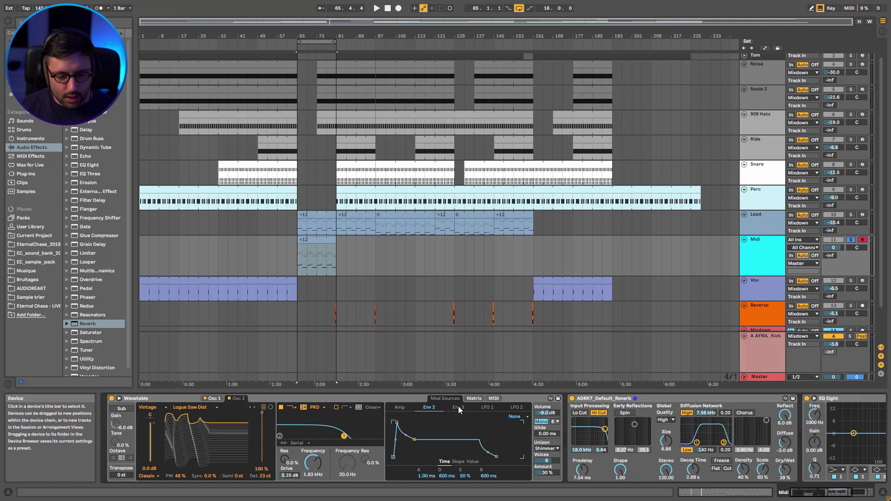
{"action": "left_click", "coordinate": [475, 398]}
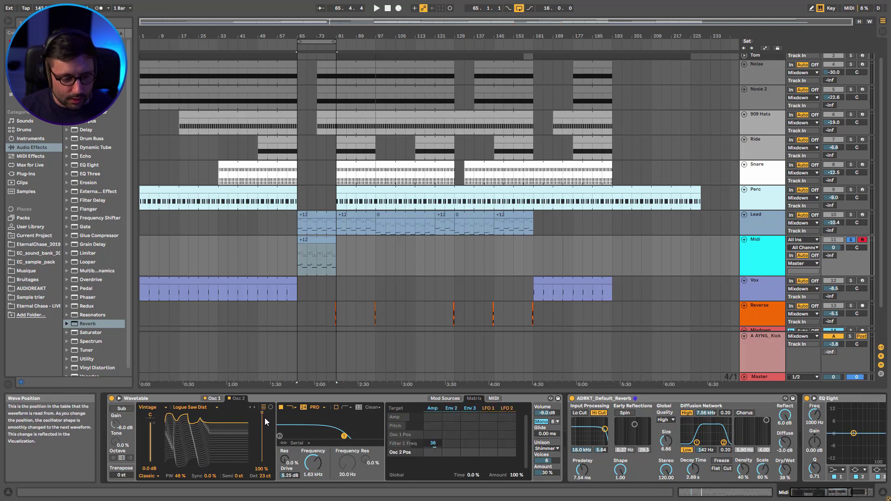
{"action": "key", "text": "space"}
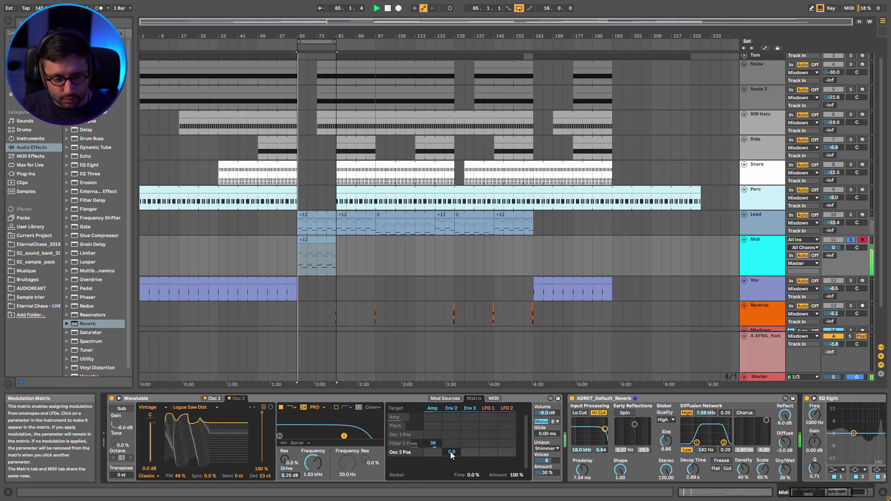
{"action": "left_click_drag", "start_coordinate": [451, 454], "coordinate": [447, 488]}
{"action": "left_click", "coordinate": [452, 408]}
Modulate oscillator 1's wave position with envelope 2 at an amount of 41 and play the loop
{"action": "left_click", "coordinate": [238, 398]}
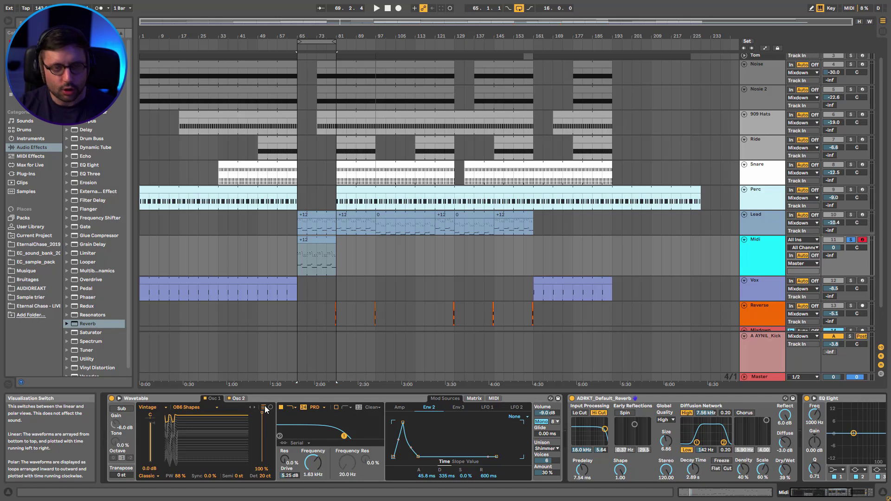
{"action": "left_click", "coordinate": [473, 399]}
{"action": "key", "text": "space"}
{"action": "left_click_drag", "start_coordinate": [453, 435], "coordinate": [453, 416]}
{"action": "key", "text": "space"}
Modulate the pitch with LFO 1 at an amount of 3
{"action": "left_click", "coordinate": [478, 452]}
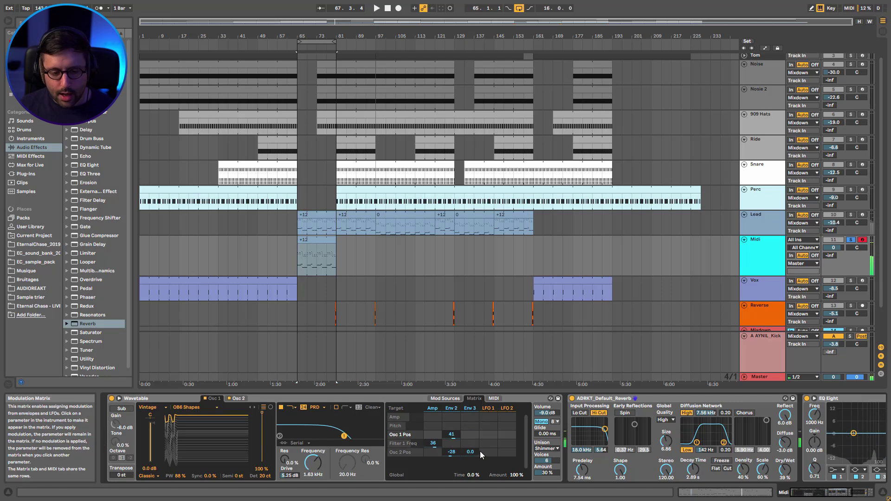
{"action": "left_click", "coordinate": [485, 427]}
{"action": "left_click_drag", "start_coordinate": [497, 427], "coordinate": [497, 425]}
{"action": "key", "text": "space"}
Set LFO 1's rate to 30 Hz and its amount to 8.6%, checking the sound in playback
{"action": "left_click", "coordinate": [487, 408]}
{"action": "key", "text": "space"}
{"action": "key", "text": "space"}
{"action": "left_click_drag", "start_coordinate": [428, 475], "coordinate": [428, 440]}
{"action": "left_click_drag", "start_coordinate": [438, 477], "coordinate": [439, 498]}
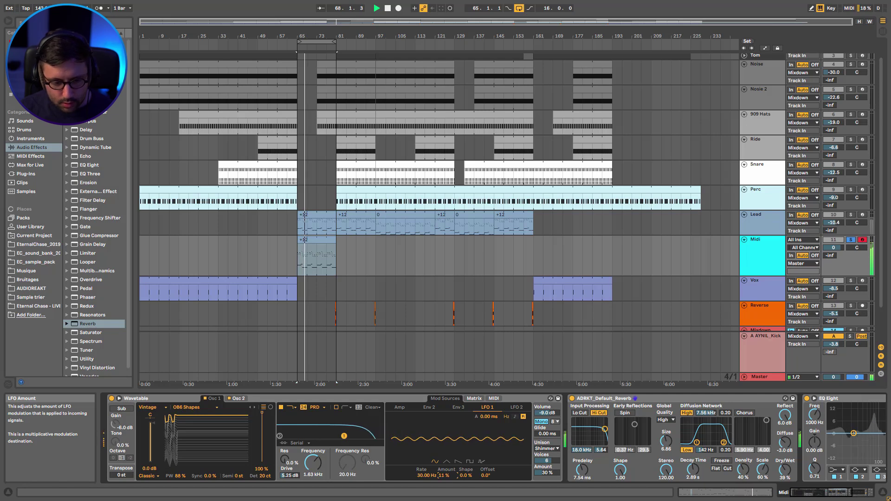
{"action": "key", "text": "space"}
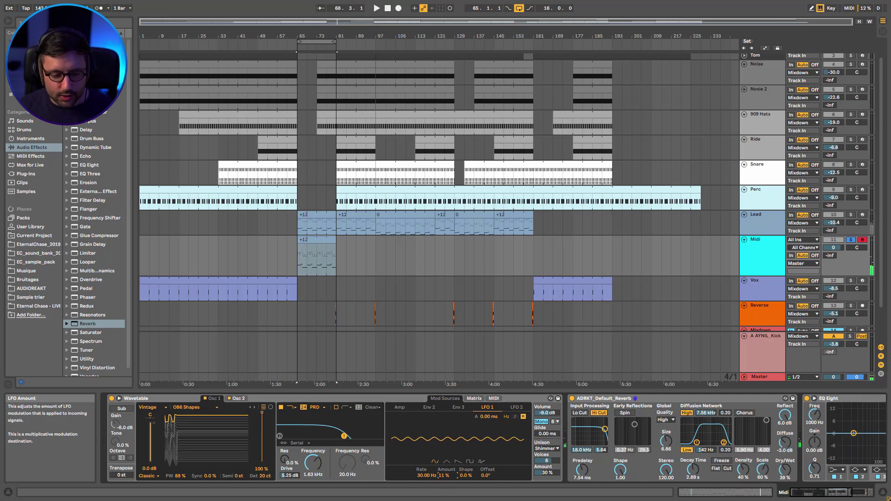
{"action": "left_click_drag", "start_coordinate": [441, 478], "coordinate": [445, 475]}
{"action": "key", "text": "space"}
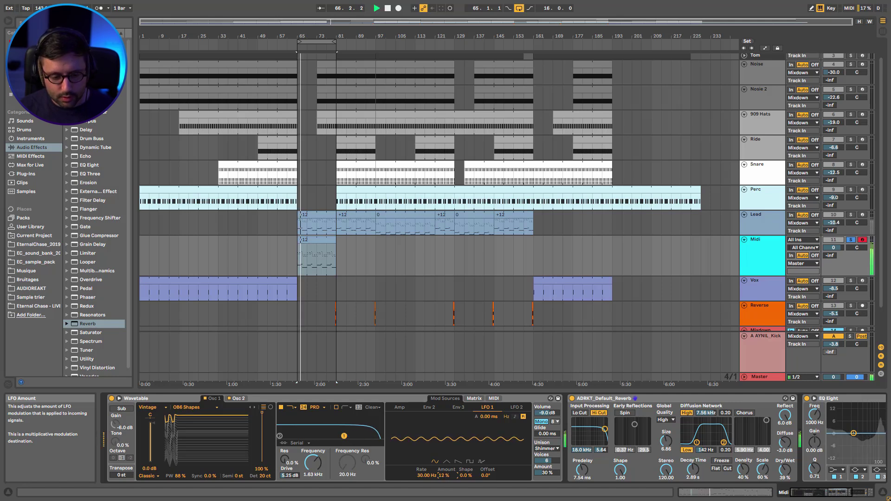
{"action": "key", "text": "space"}
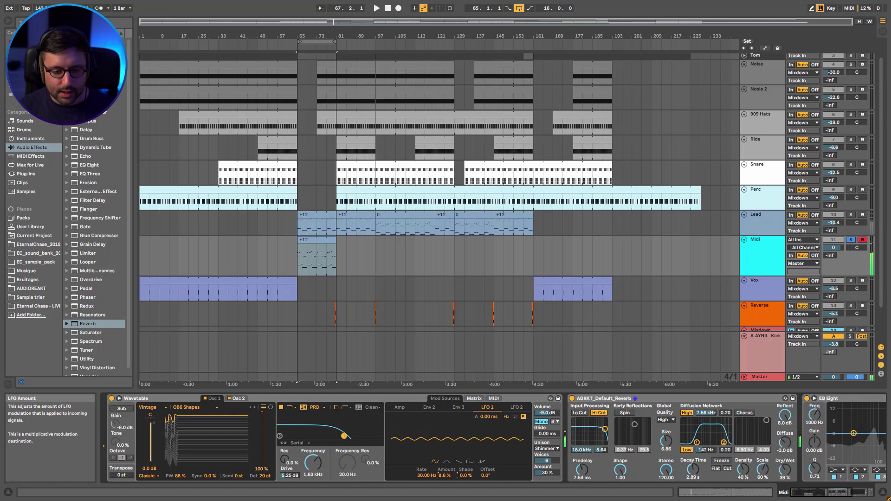
Set the first filter's cutoff to 1.11 kHz and its modulation by MIDI note to 70
{"action": "left_click", "coordinate": [477, 400]}
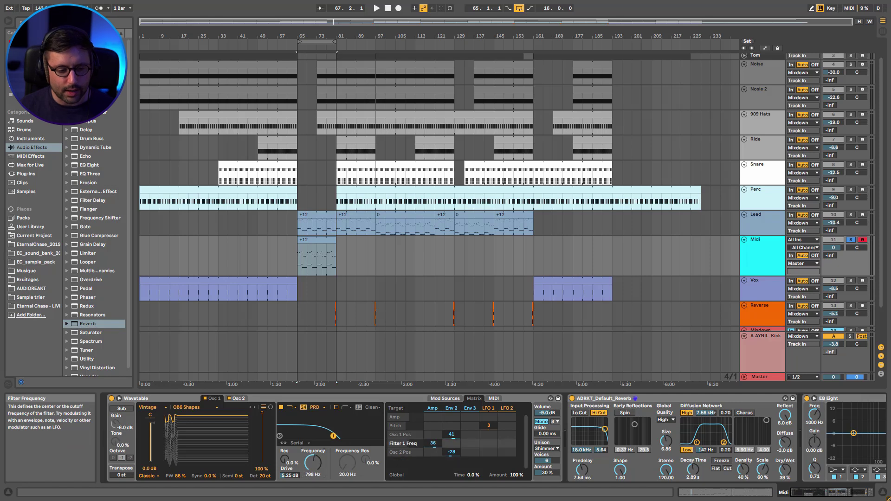
{"action": "left_click_drag", "start_coordinate": [318, 469], "coordinate": [318, 483]}
{"action": "left_click", "coordinate": [494, 399]}
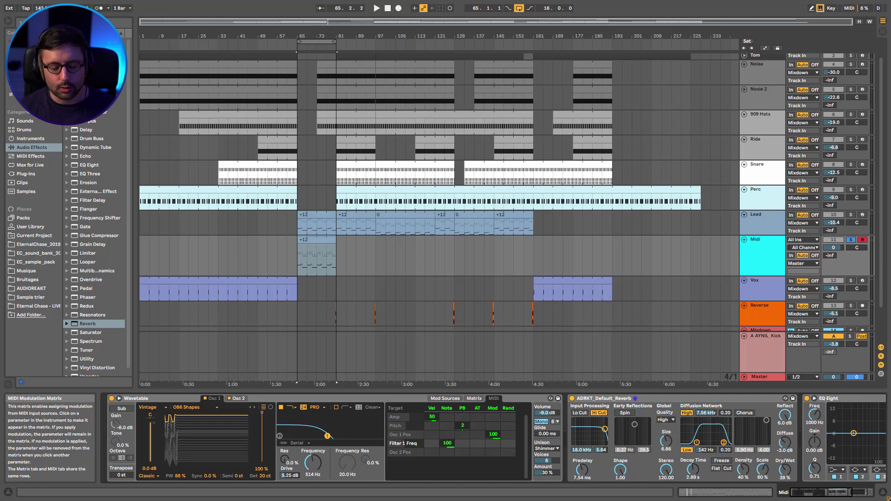
{"action": "key", "text": "space"}
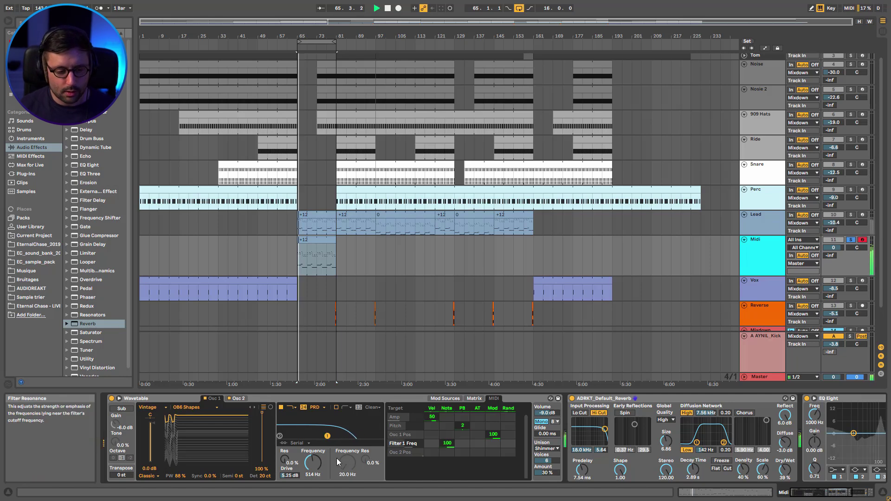
{"action": "left_click_drag", "start_coordinate": [447, 444], "coordinate": [447, 446]}
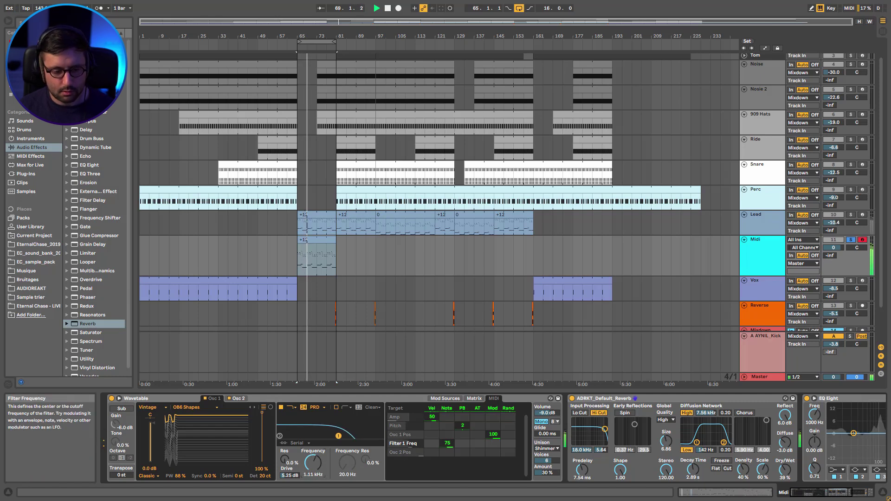
{"action": "left_click_drag", "start_coordinate": [448, 448], "coordinate": [448, 441]}
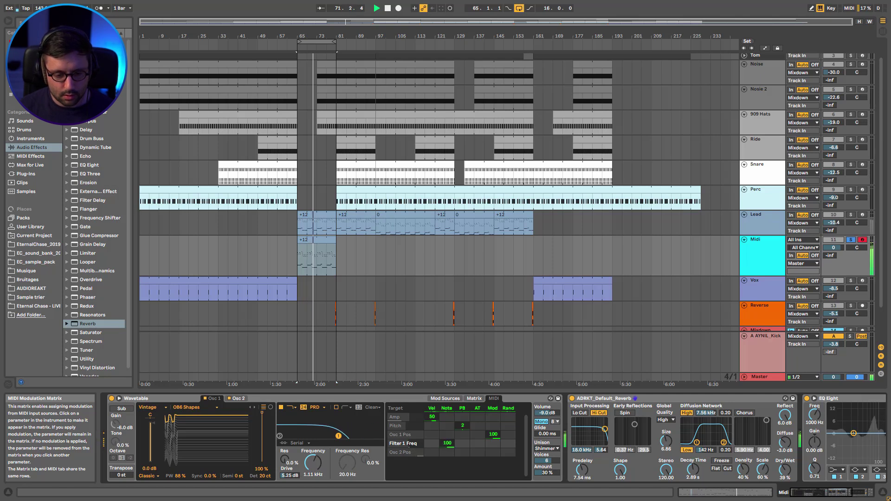
{"action": "double_click", "coordinate": [449, 444]}
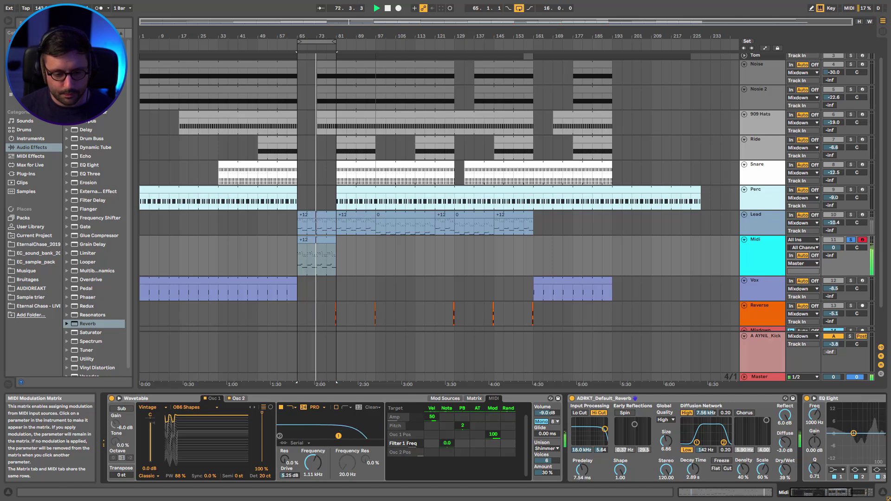
{"action": "left_click_drag", "start_coordinate": [447, 443], "coordinate": [447, 428]}
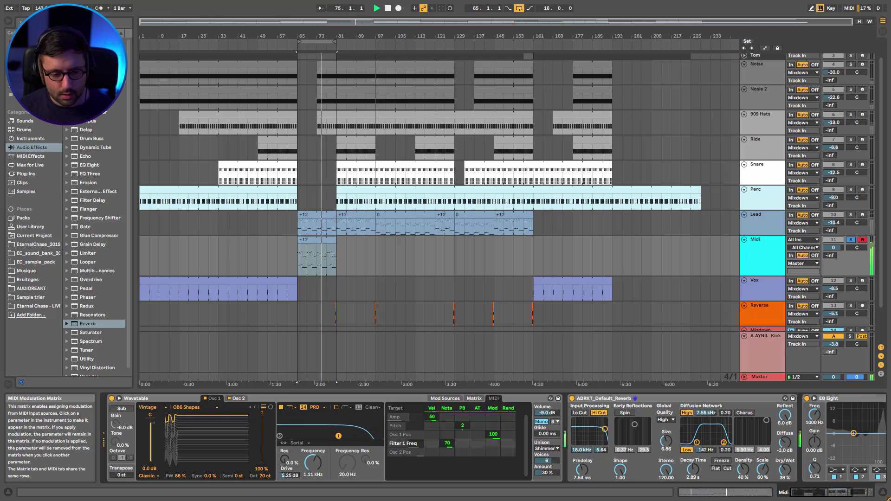
{"action": "key", "text": "space"}
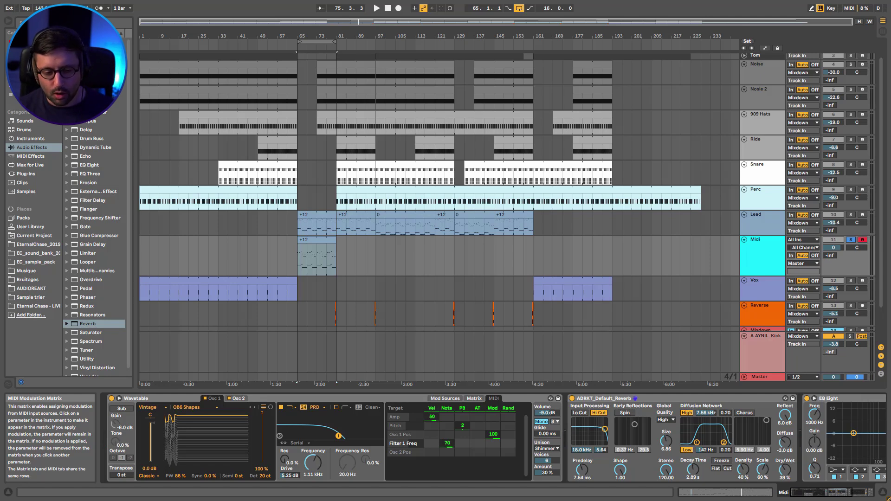
Play the original Lead track soloed and examine its device chain through to the last effect
{"action": "left_click", "coordinate": [474, 400]}
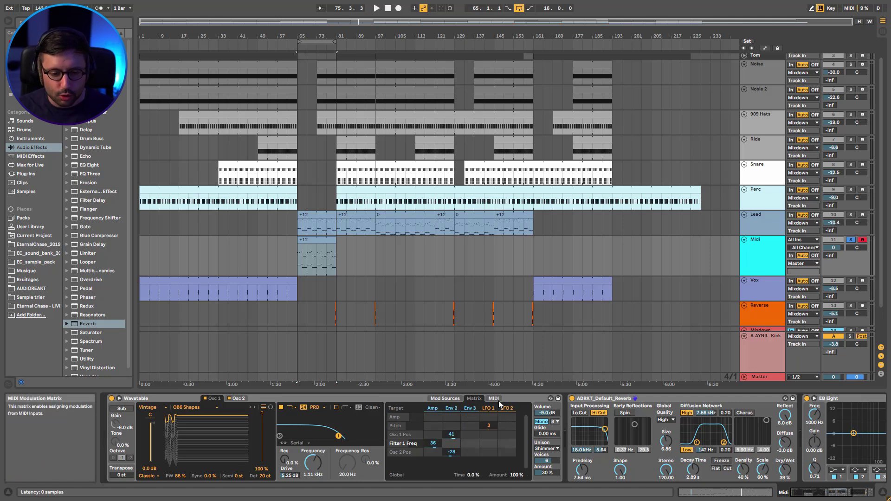
{"action": "key", "text": "space"}
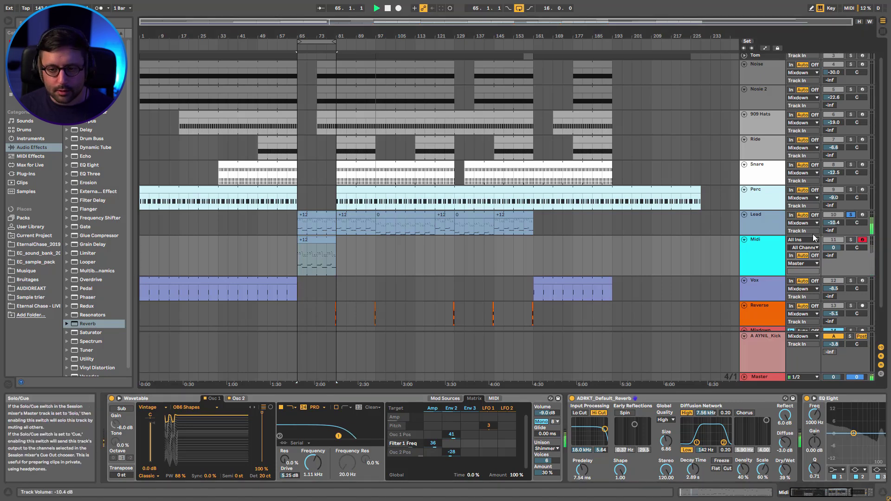
{"action": "left_click", "coordinate": [759, 216]}
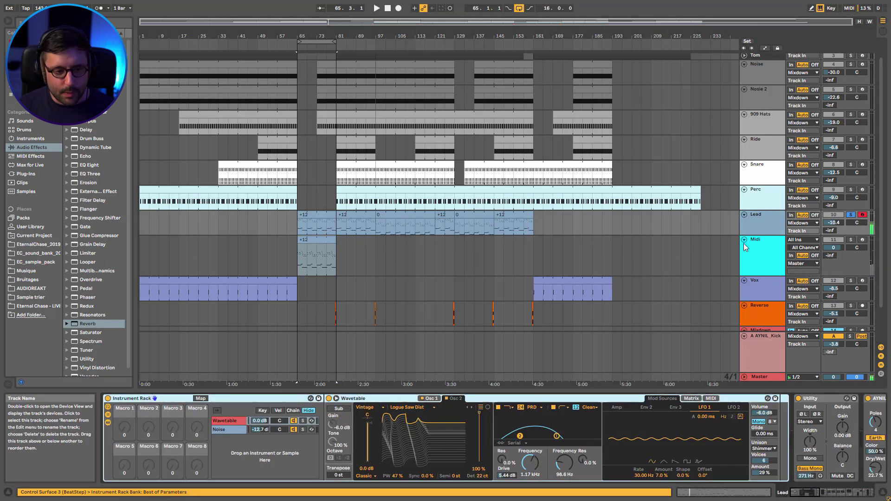
{"action": "left_click", "coordinate": [834, 497]}
{"action": "left_click_drag", "start_coordinate": [834, 497], "coordinate": [866, 497]}
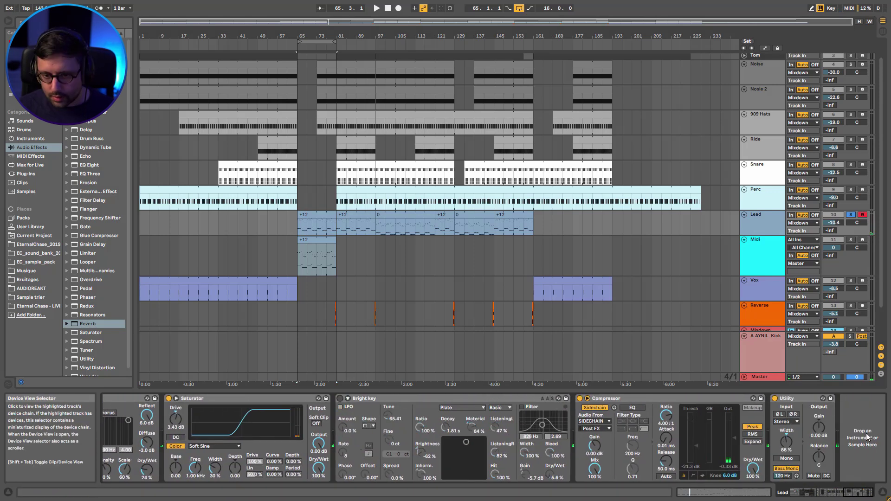
Delete the Midi track and select the Lead track
{"action": "left_click", "coordinate": [760, 260]}
{"action": "key", "text": "Delete"}
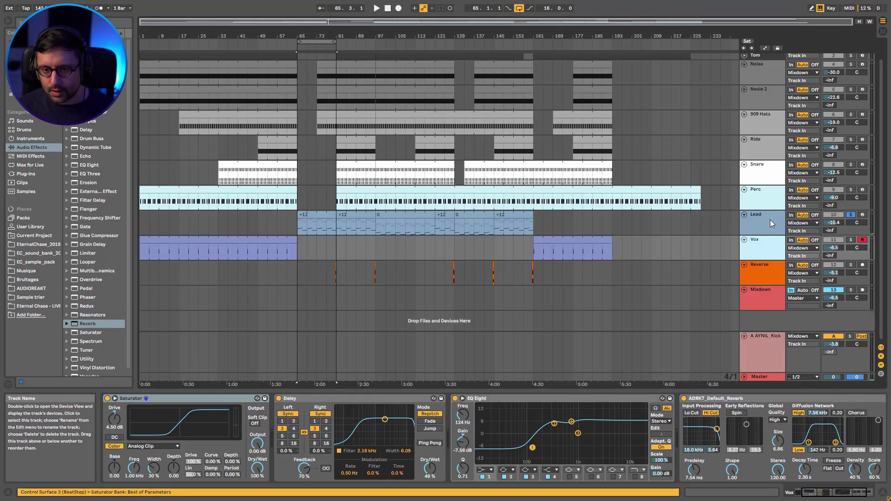
{"action": "left_click", "coordinate": [762, 219]}
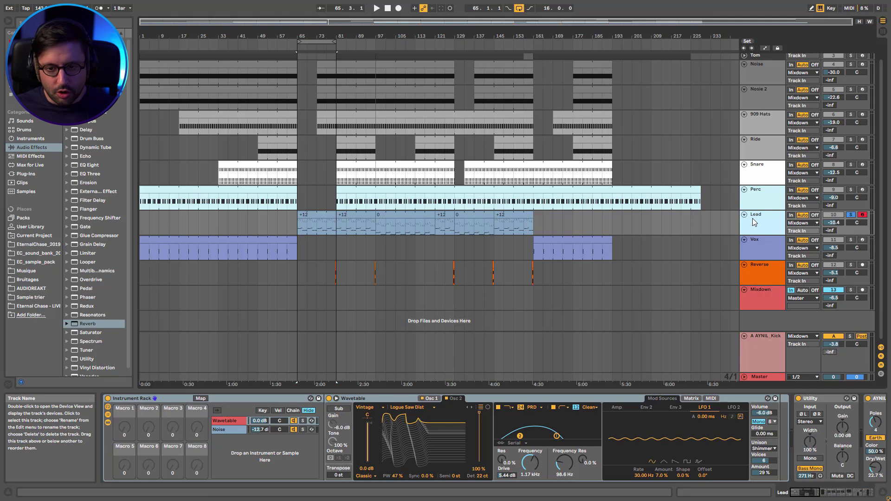
Audition the Noise chain soloed from bar 73 of the Lead track and examine its devices, ending with the chain unsoloed
{"action": "left_click", "coordinate": [318, 227]}
{"action": "key", "text": "space"}
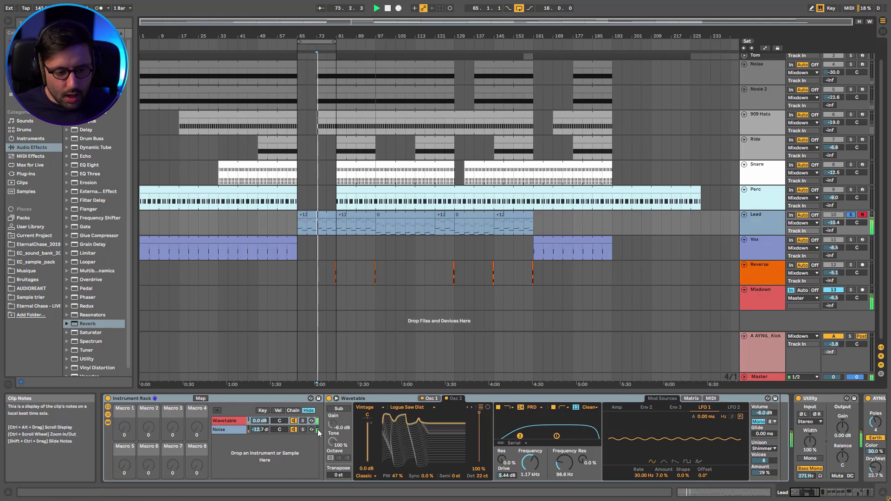
{"action": "left_click", "coordinate": [293, 430]}
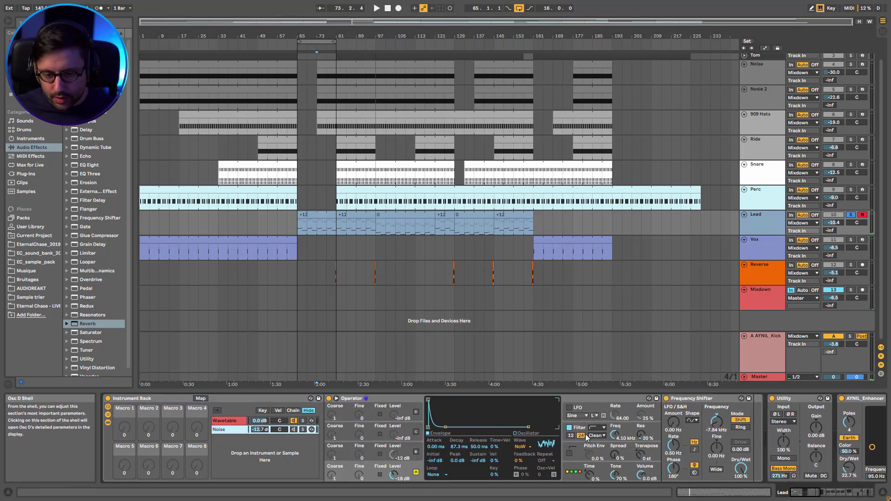
{"action": "key", "text": "space"}
{"action": "key", "text": "space"}
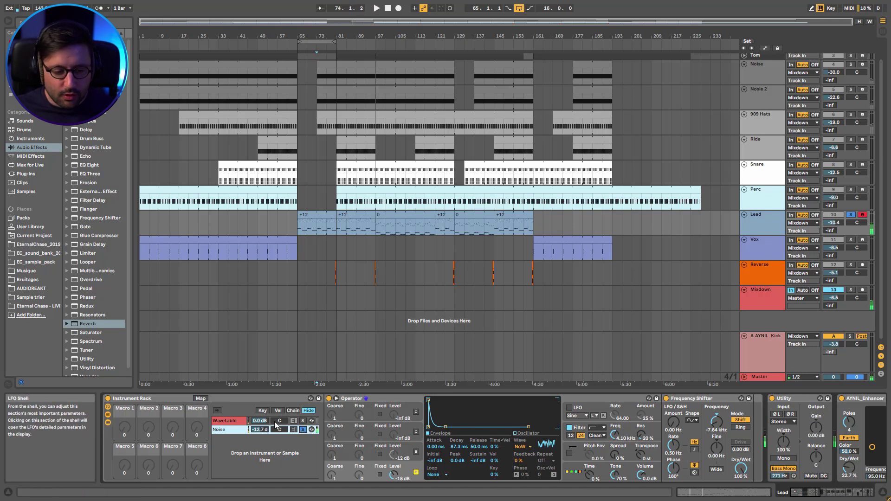
{"action": "left_click", "coordinate": [232, 422]}
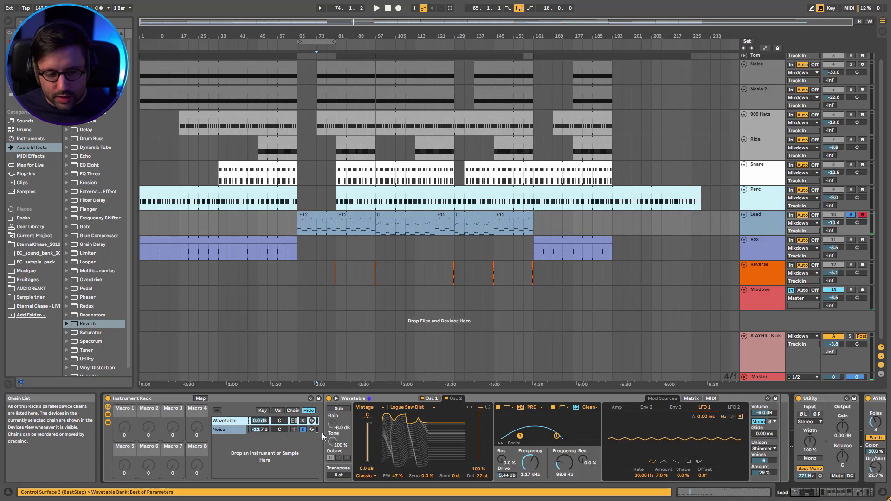
{"action": "left_click", "coordinate": [235, 432]}
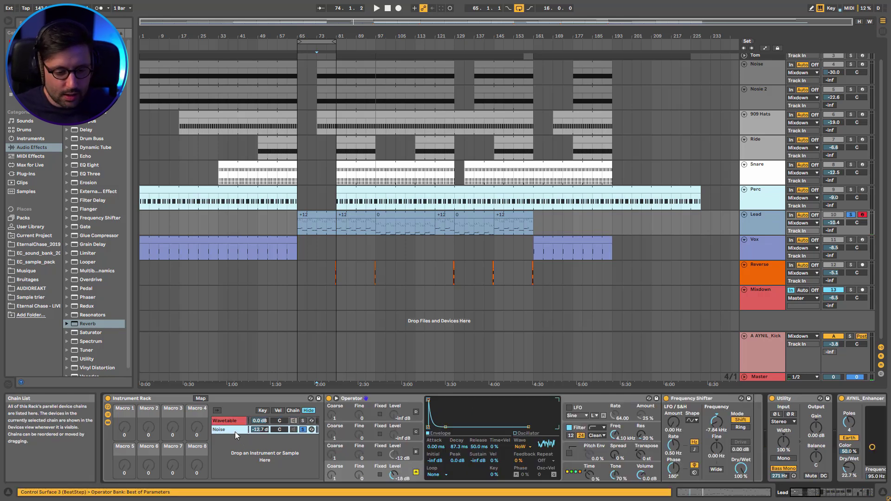
{"action": "left_click", "coordinate": [301, 429]}
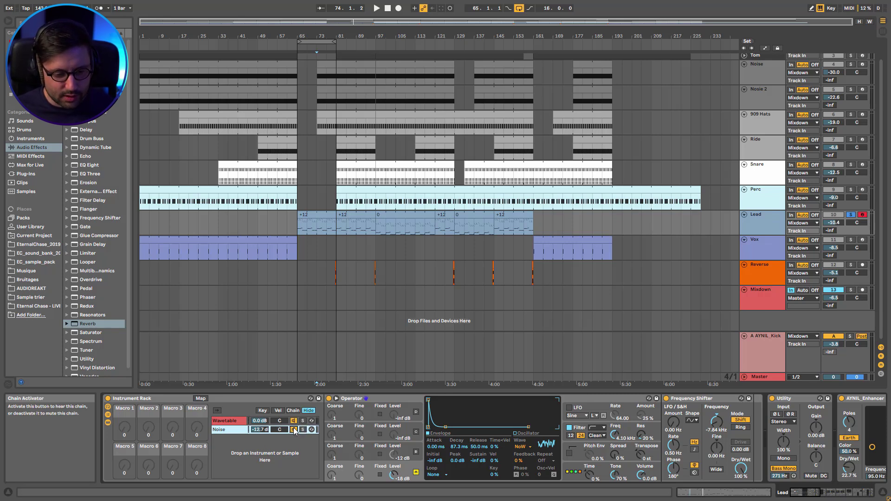
Bypass the Lead's Utility, AYNIL_Enhancer, both Reverbs, Saturator and Bright key, and play the dry sound
{"action": "left_click", "coordinate": [226, 423]}
{"action": "key", "text": "space"}
{"action": "key", "text": "space"}
{"action": "left_click", "coordinate": [841, 495]}
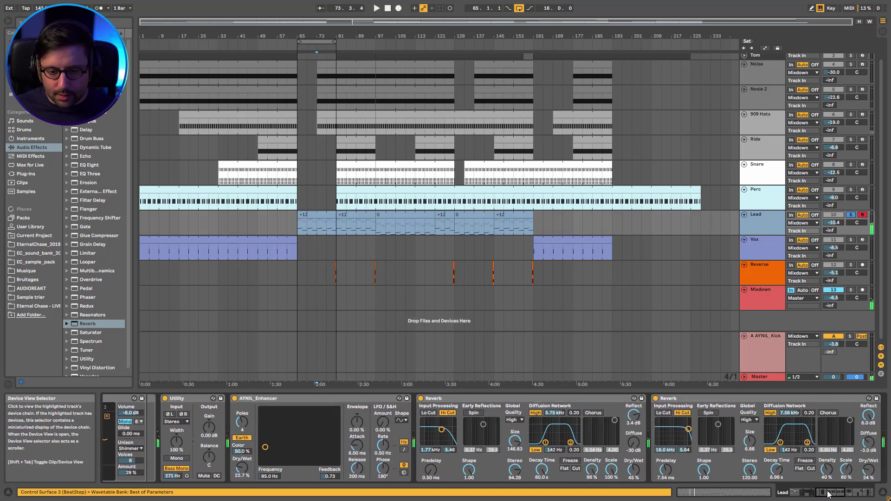
{"action": "left_click", "coordinate": [583, 399]}
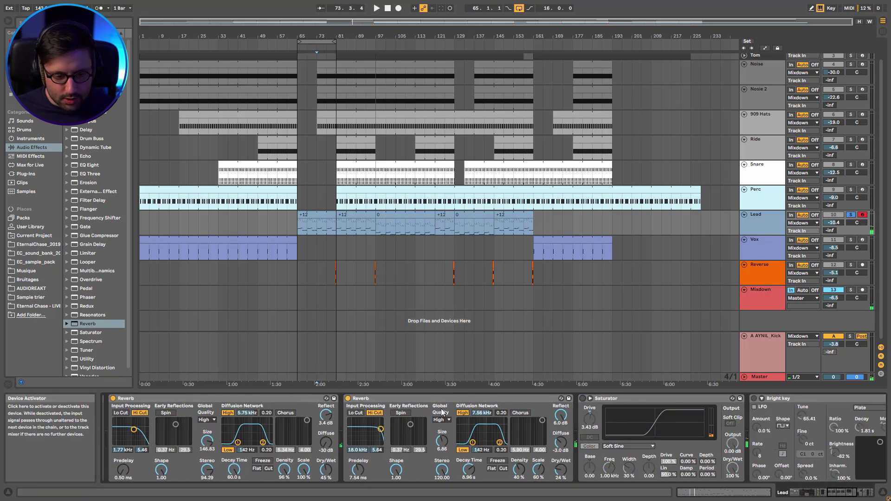
{"action": "left_click", "coordinate": [348, 398]}
{"action": "left_click", "coordinate": [318, 398]}
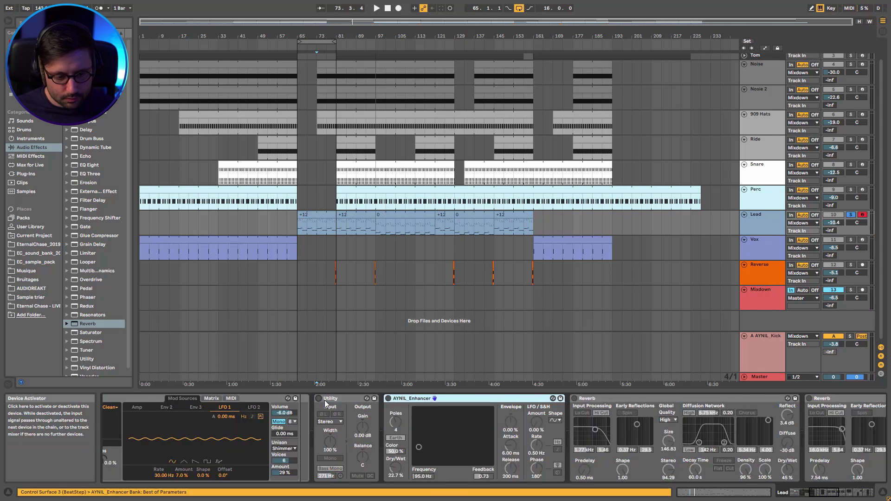
{"action": "key", "text": "space"}
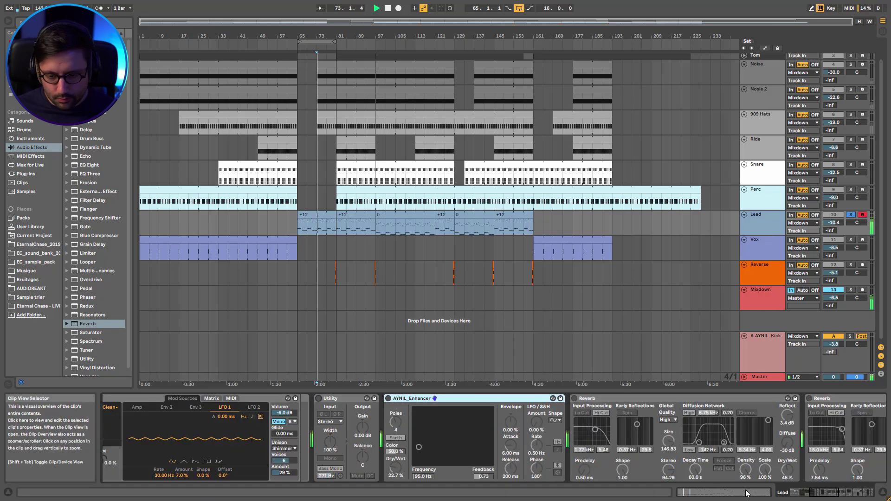
Enable AYNIL_Enhancer and set its Dry/Wet to 31.0% while listening to the Lead
{"action": "left_click", "coordinate": [806, 494]}
{"action": "left_click", "coordinate": [806, 494]}
{"action": "key", "text": "space"}
{"action": "left_click", "coordinate": [554, 399]}
{"action": "key", "text": "space"}
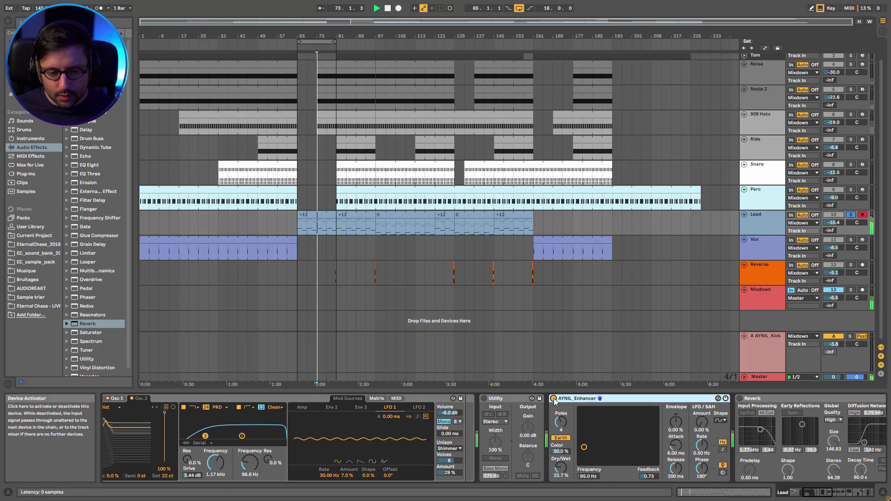
{"action": "left_click", "coordinate": [554, 399]}
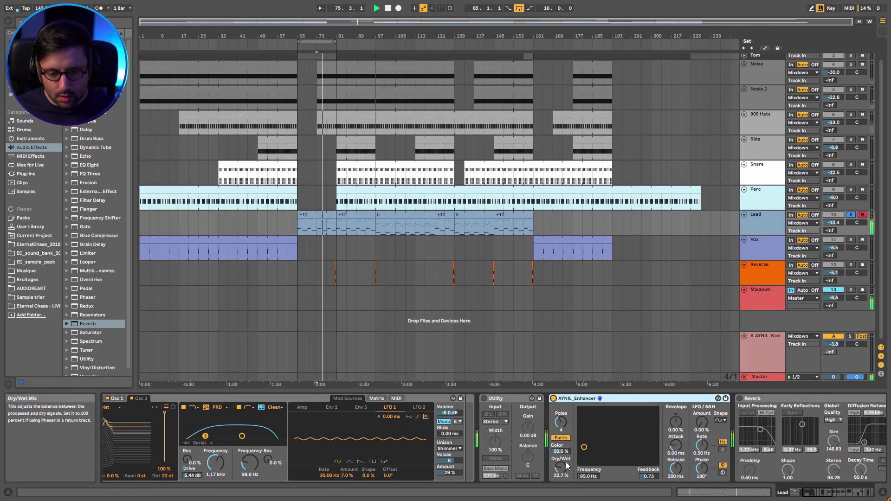
{"action": "left_click_drag", "start_coordinate": [561, 470], "coordinate": [561, 466]}
{"action": "key", "text": "space"}
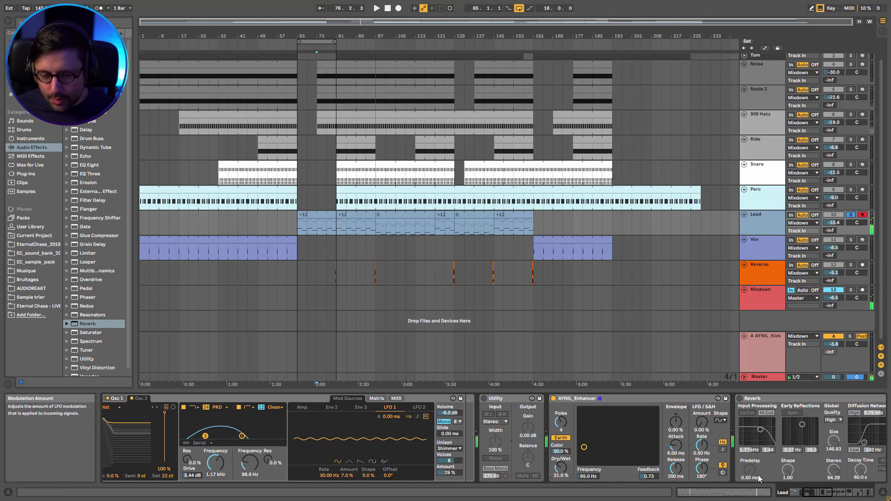
Enable the Utility before AYNIL_Enhancer while the Lead plays
{"action": "left_click", "coordinate": [812, 494]}
{"action": "left_click_drag", "start_coordinate": [812, 493], "coordinate": [816, 494]}
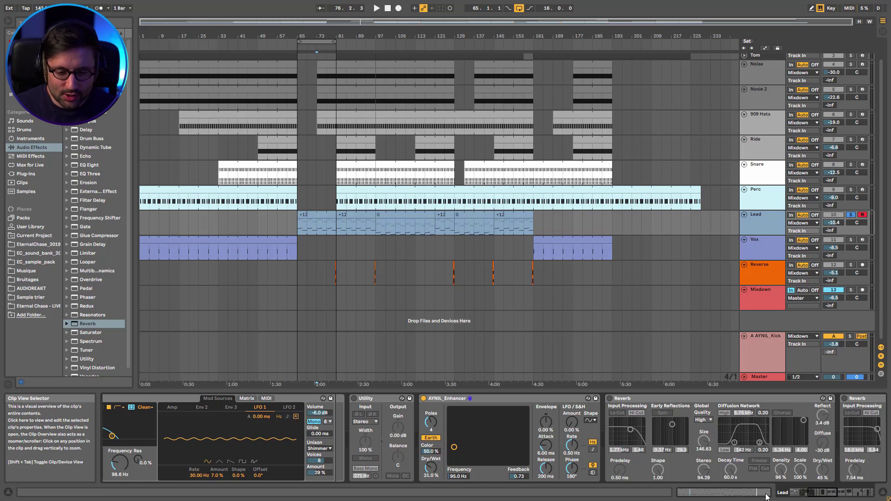
{"action": "key", "text": "space"}
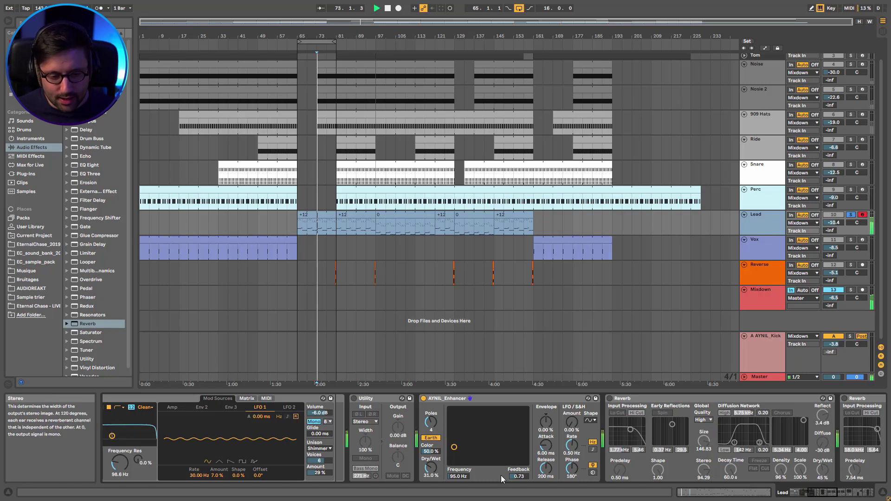
{"action": "left_click", "coordinate": [355, 398]}
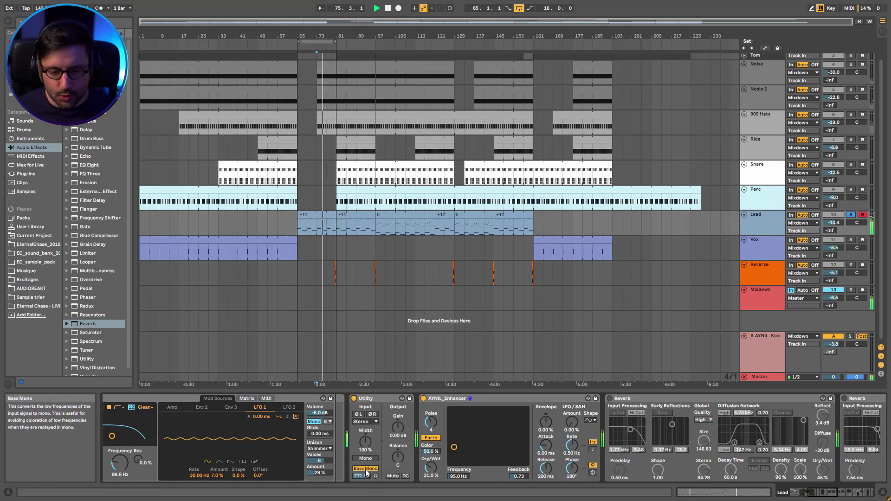
Enable the first Reverb on the Lead and listen to its effect in playback
{"action": "left_click", "coordinate": [609, 399]}
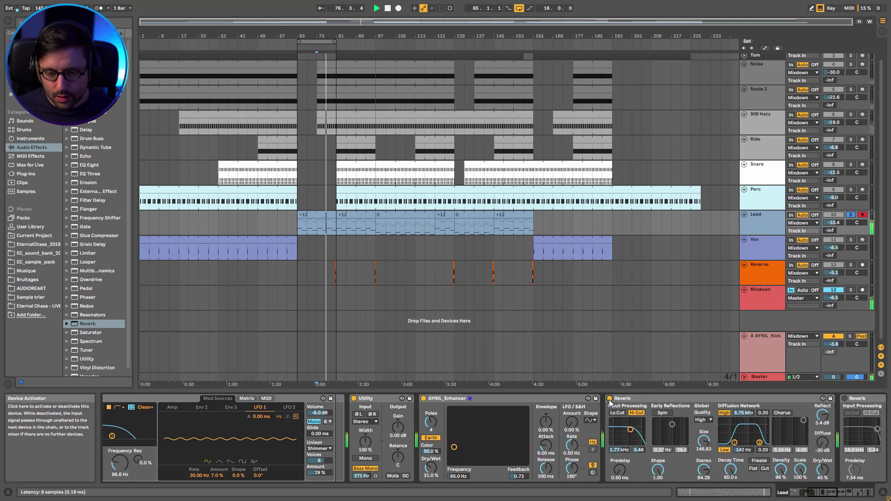
{"action": "key", "text": "space"}
{"action": "left_click", "coordinate": [830, 496]}
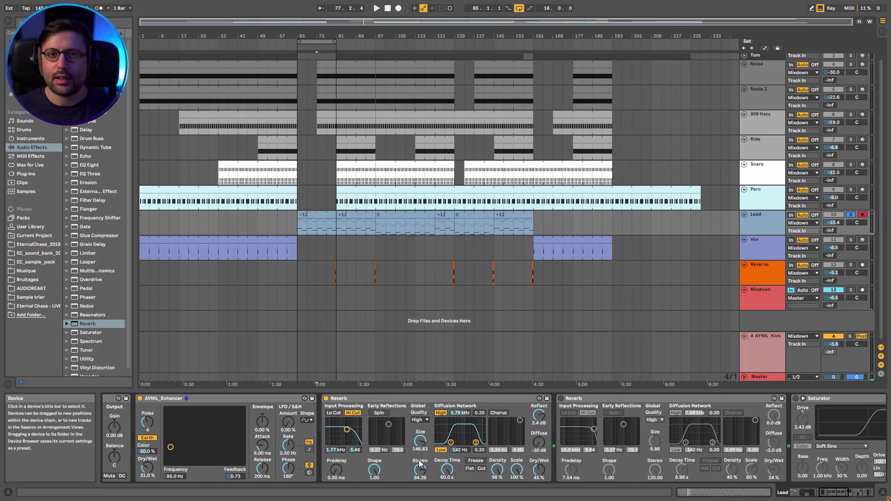
{"action": "key", "text": "space"}
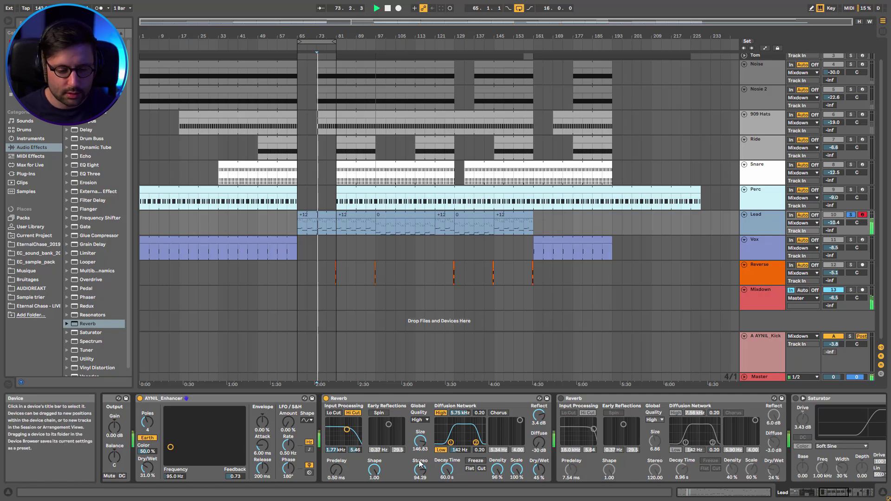
{"action": "key", "text": "space"}
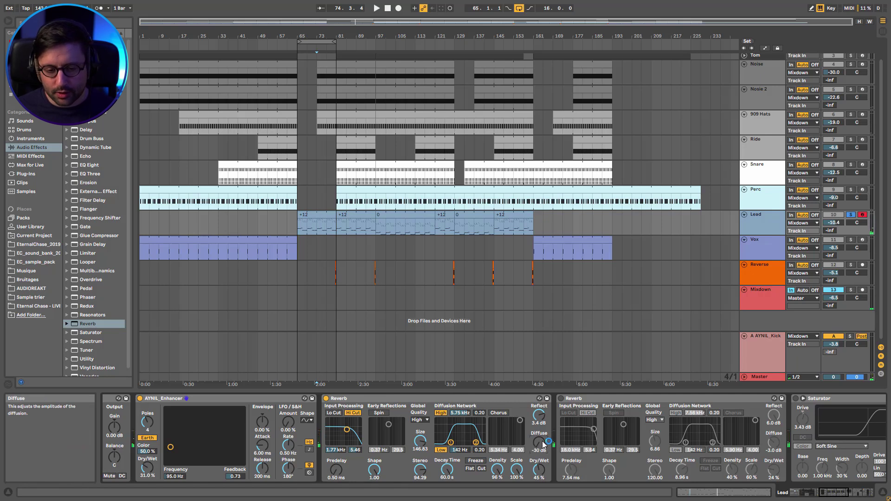
Try a different Diffuse level on the first Reverb during playback and return it to -30 dB
{"action": "key", "text": "space"}
{"action": "left_click_drag", "start_coordinate": [541, 444], "coordinate": [541, 402]}
{"action": "left_click_drag", "start_coordinate": [540, 442], "coordinate": [542, 492]}
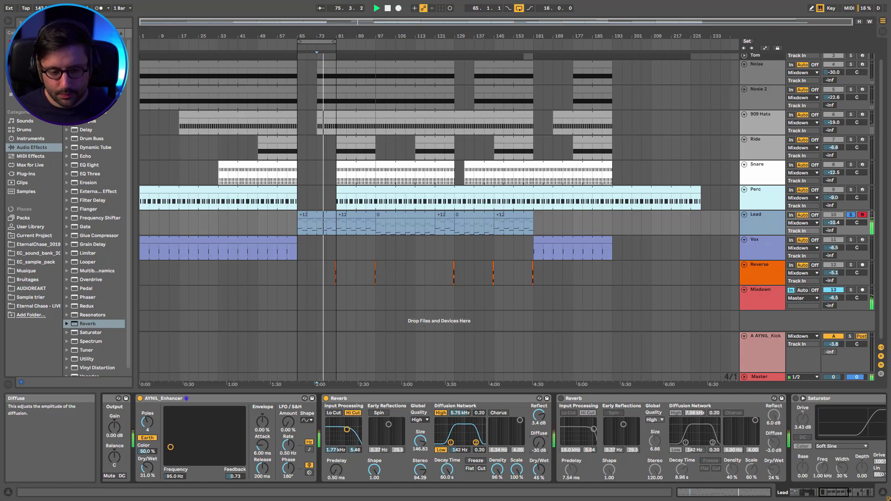
{"action": "key", "text": "space"}
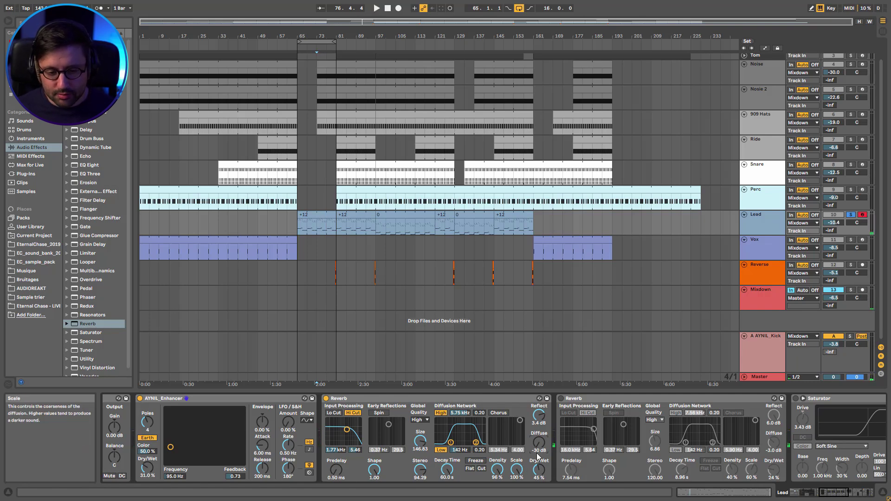
Enable the second Reverb on the Lead and compare the sound in playback
{"action": "key", "text": "space"}
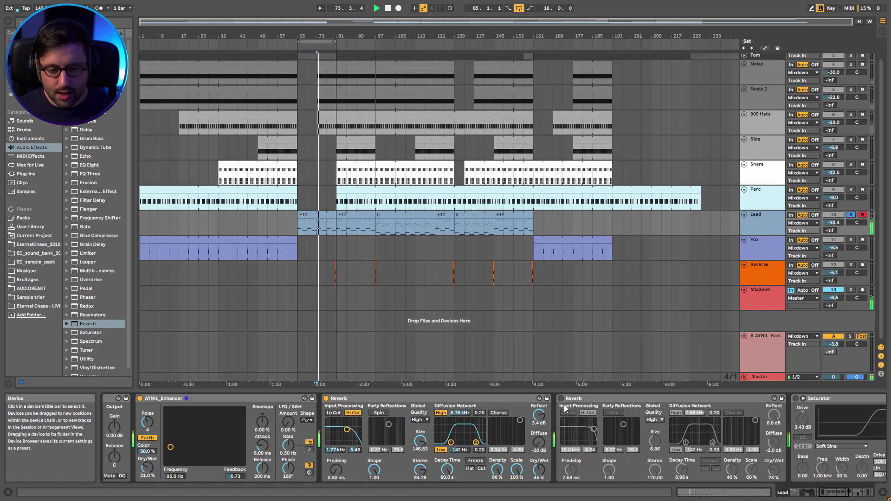
{"action": "key", "text": "space"}
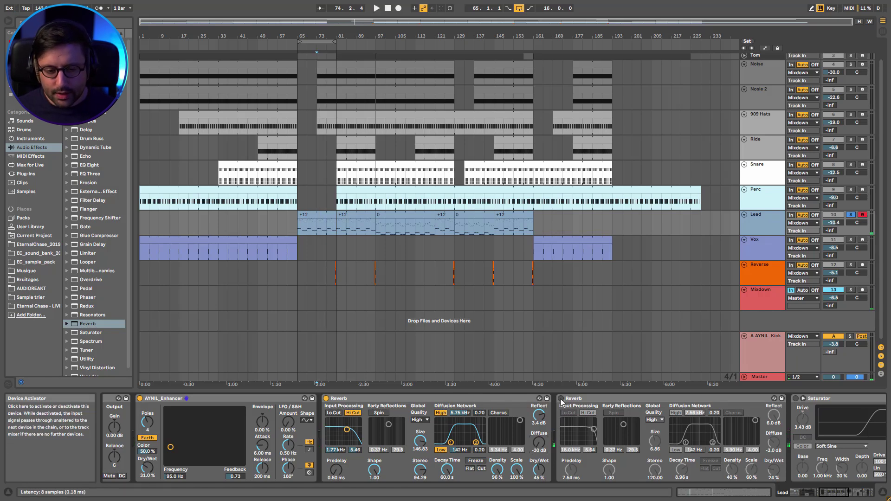
{"action": "key", "text": "space"}
{"action": "left_click", "coordinate": [561, 398]}
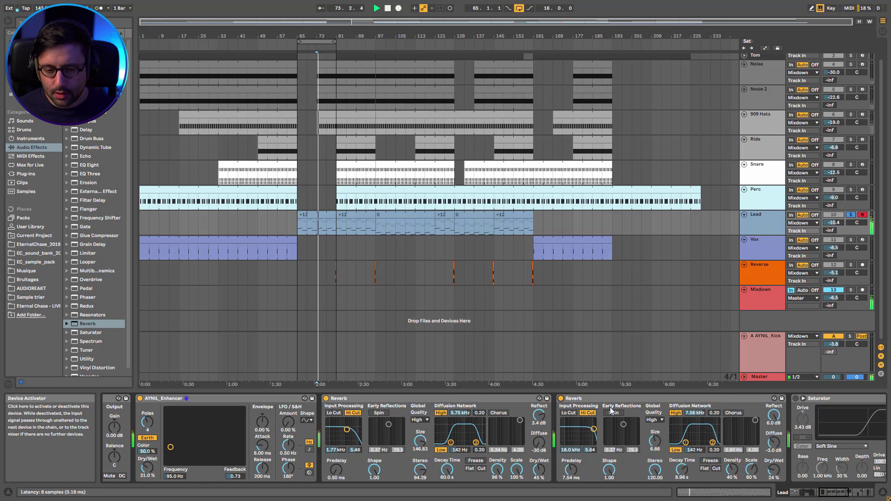
{"action": "left_click_drag", "start_coordinate": [837, 493], "coordinate": [841, 493]}
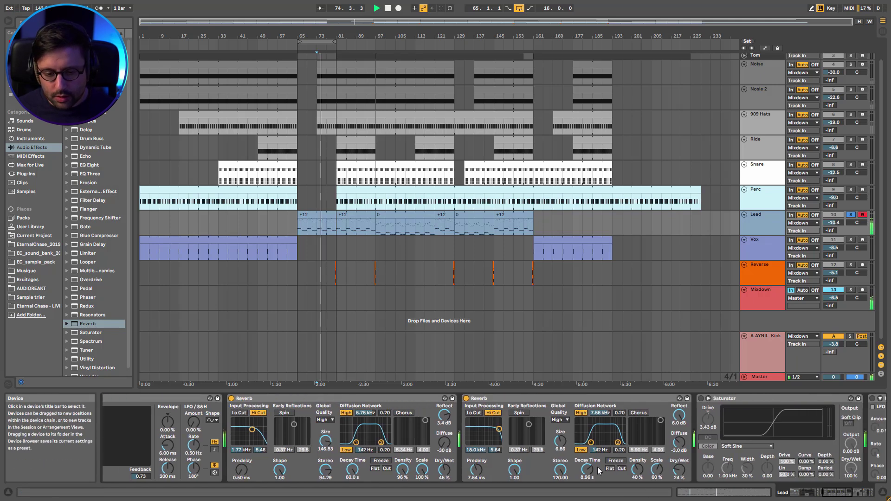
{"action": "key", "text": "space"}
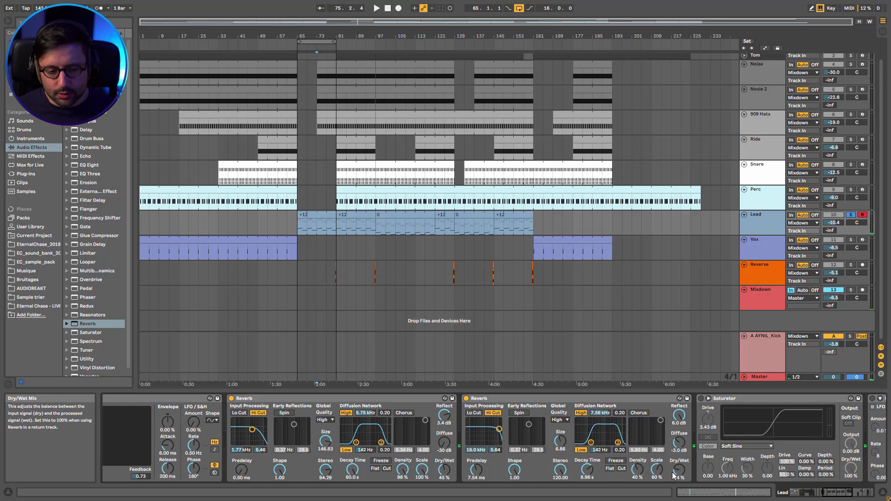
{"action": "key", "text": "space"}
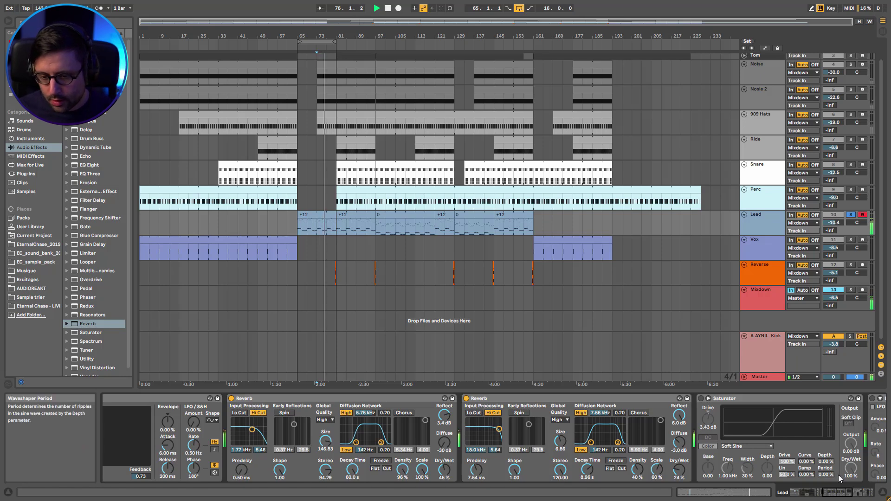
Enable the Saturator and the Bright key device while playing the Lead, and check the chain through to the final Utility
{"action": "left_click", "coordinate": [849, 496]}
{"action": "left_click", "coordinate": [370, 398]}
{"action": "key", "text": "space"}
{"action": "key", "text": "space"}
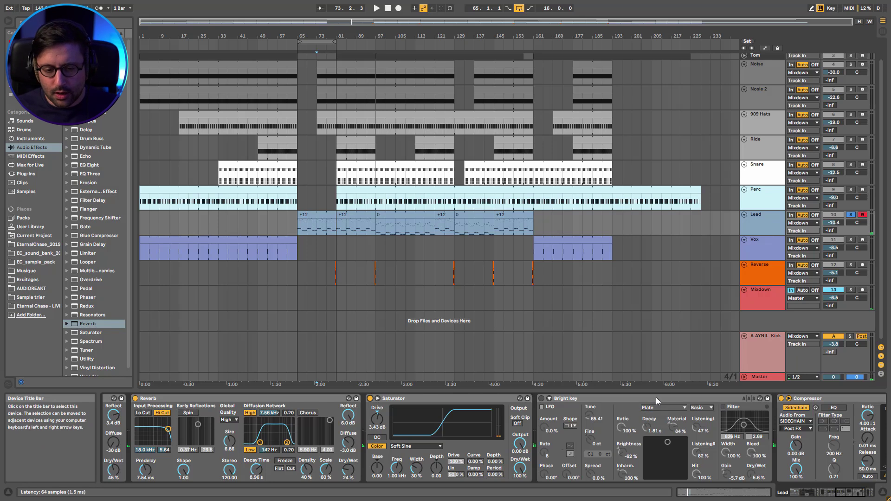
{"action": "key", "text": "space"}
{"action": "left_click", "coordinate": [542, 398]}
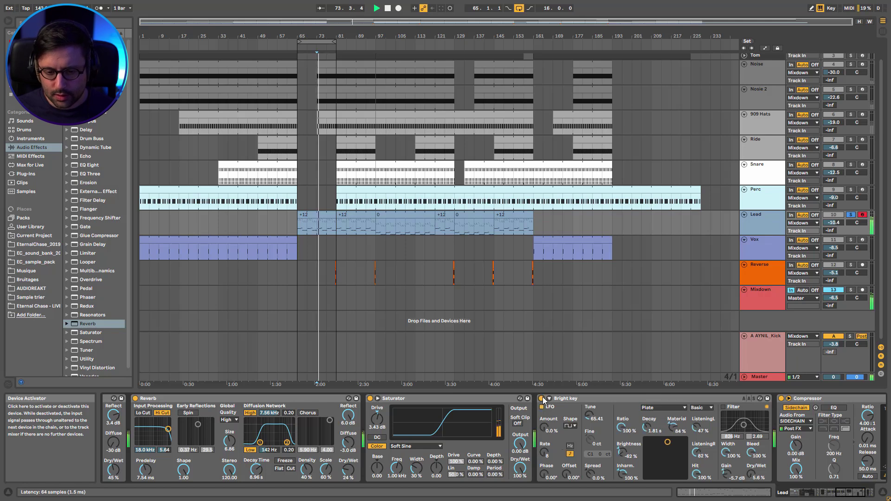
{"action": "left_click_drag", "start_coordinate": [850, 493], "coordinate": [864, 493]}
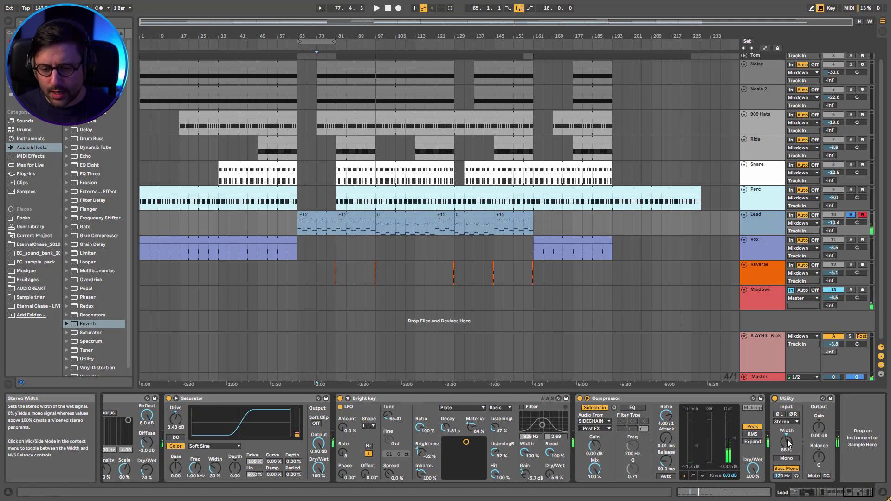
Show Wavetable's Osc 1 settings and duplicate the Wavetable chain in the Lead's Instrument Rack
{"action": "left_click_drag", "start_coordinate": [855, 495], "coordinate": [541, 463]}
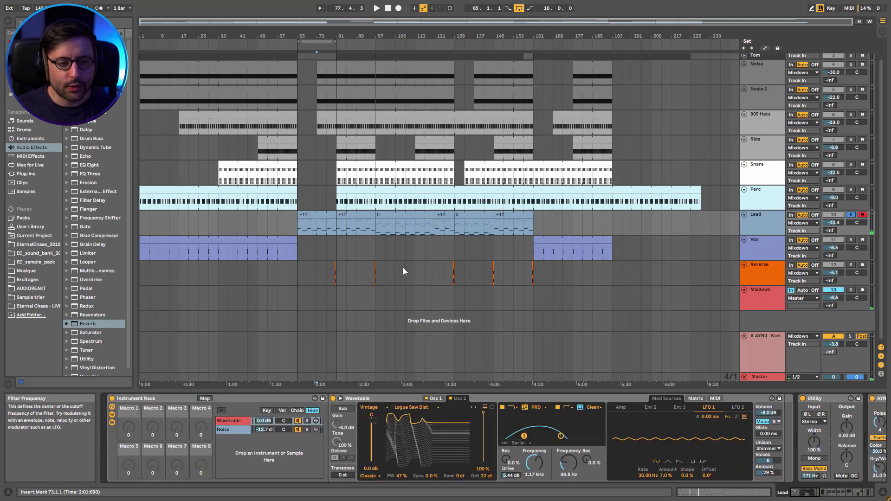
{"action": "left_click", "coordinate": [438, 399]}
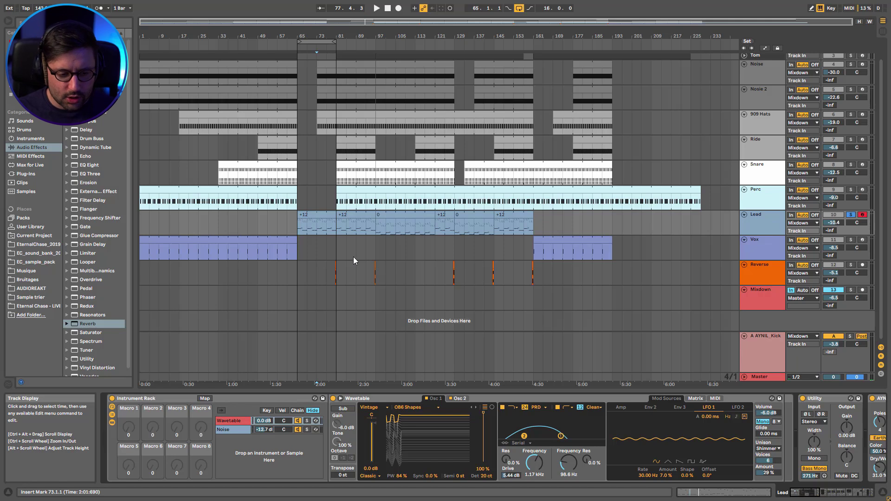
{"action": "right_click", "coordinate": [238, 421]}
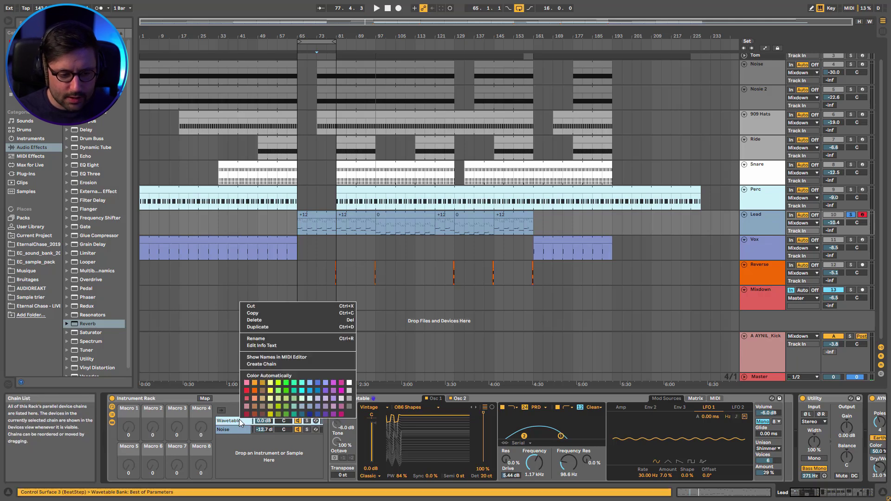
{"action": "left_click", "coordinate": [272, 327]}
Lower Osc 1's pulse width and set Osc 2's to 19% on the duplicated Wavetable chain during playback
{"action": "key", "text": "space"}
{"action": "left_click_drag", "start_coordinate": [401, 476], "coordinate": [401, 492]}
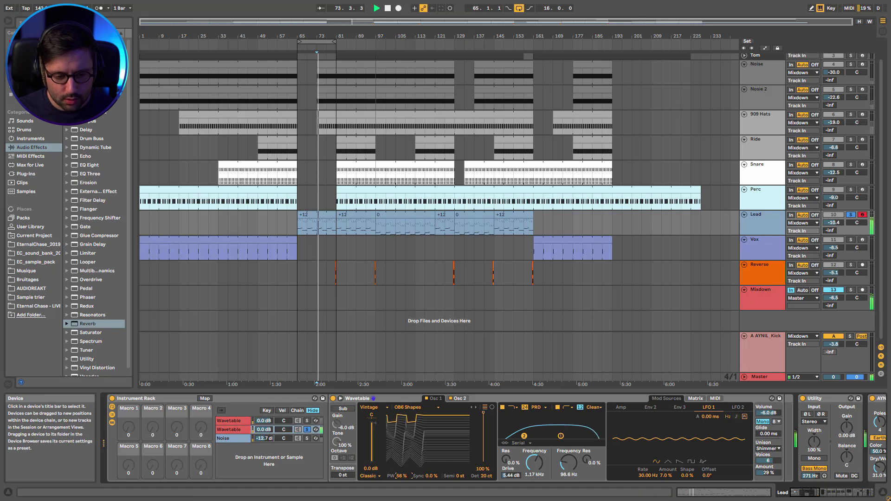
{"action": "left_click", "coordinate": [459, 399]}
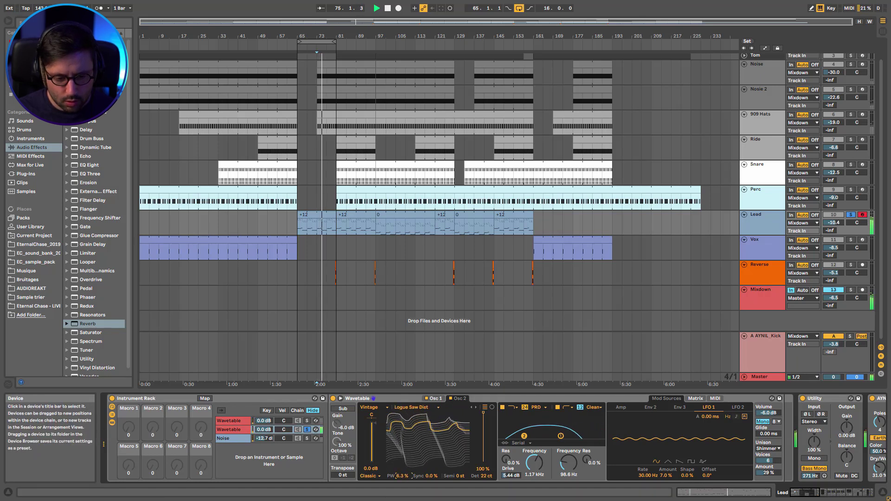
{"action": "key", "text": "space"}
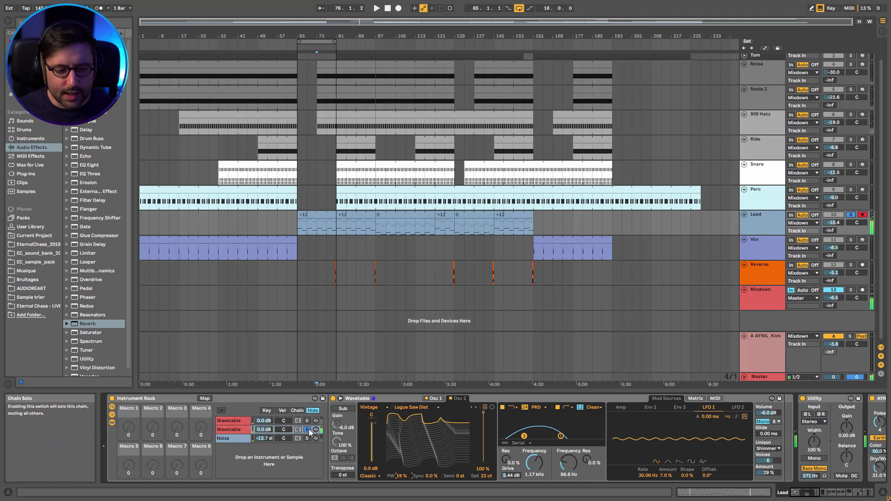
Unsolo the duplicated Wavetable chain, compare playback with it muted and active, and delete the chain
{"action": "left_click", "coordinate": [308, 431]}
{"action": "key", "text": "space"}
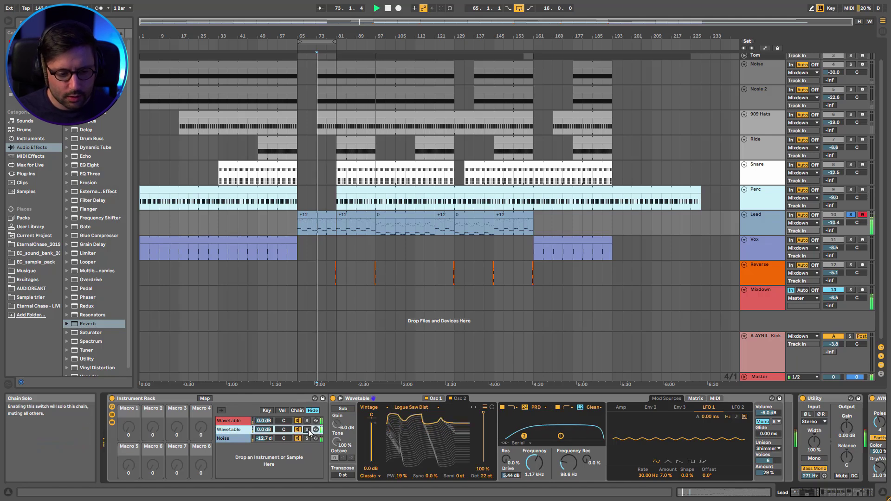
{"action": "left_click", "coordinate": [298, 431]}
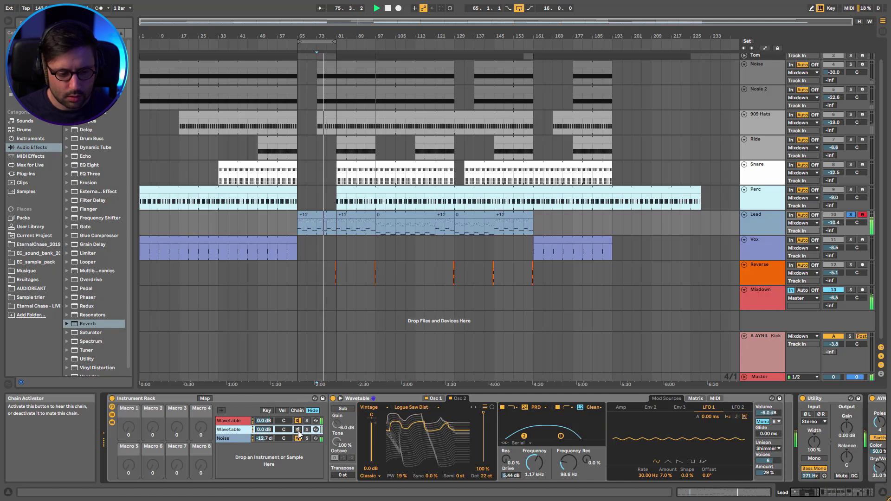
{"action": "left_click", "coordinate": [298, 430]}
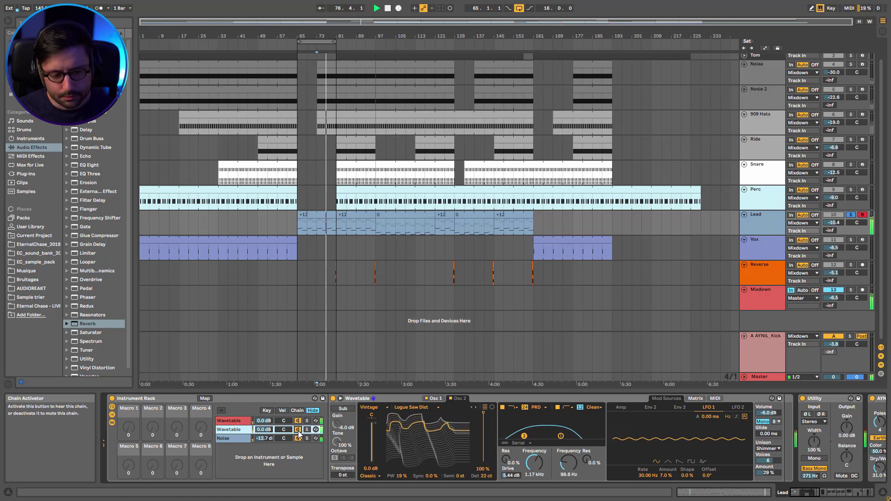
{"action": "key", "text": "space"}
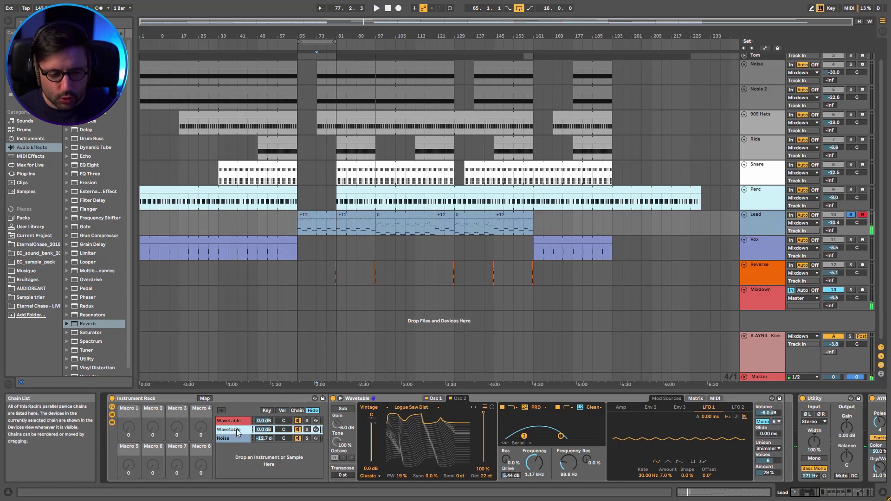
{"action": "key", "text": "Delete"}
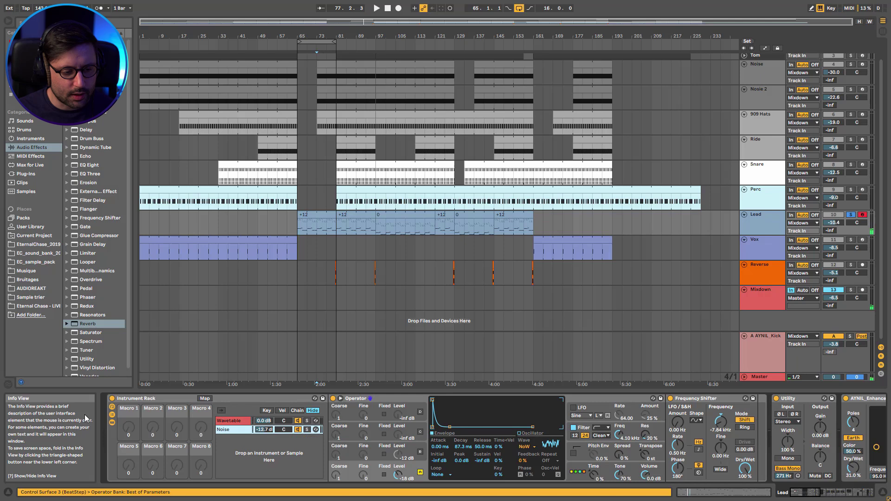
Deactivate the upper melody notes, E3 to D4, in the Lead's first +12 clip and play the bassline alone
{"action": "left_click", "coordinate": [326, 214]}
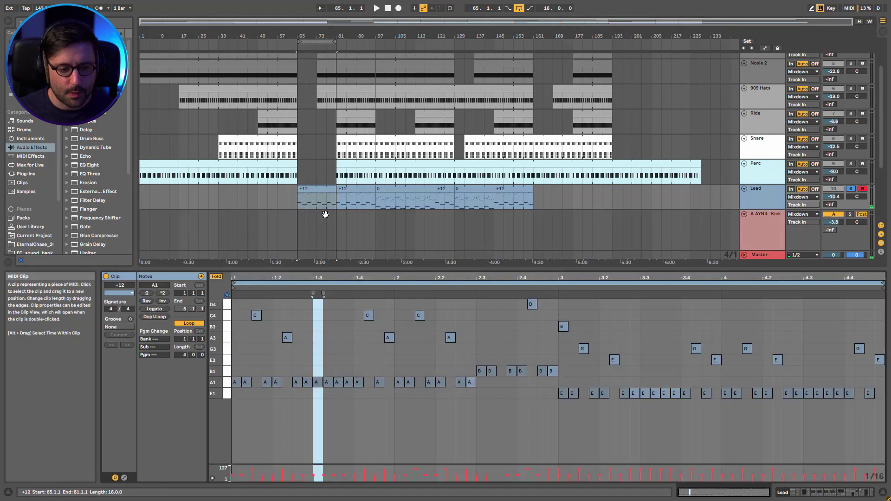
{"action": "left_click_drag", "start_coordinate": [254, 298], "coordinate": [878, 362]}
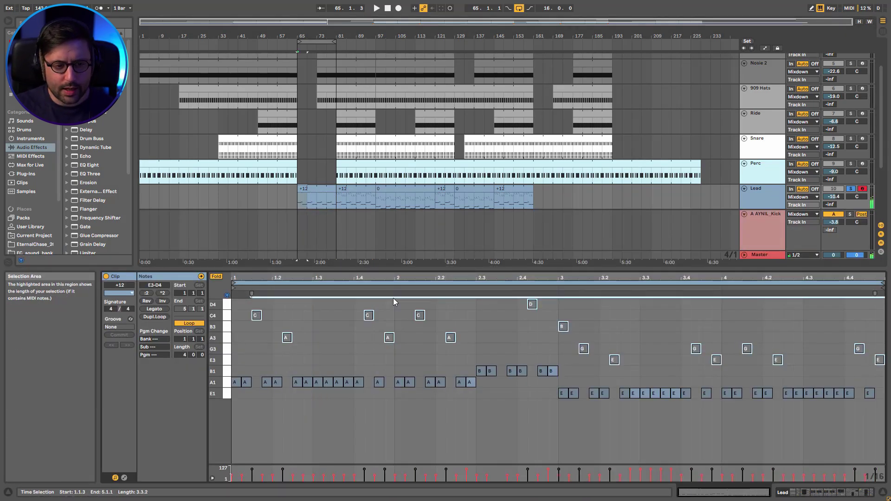
{"action": "key", "text": "space"}
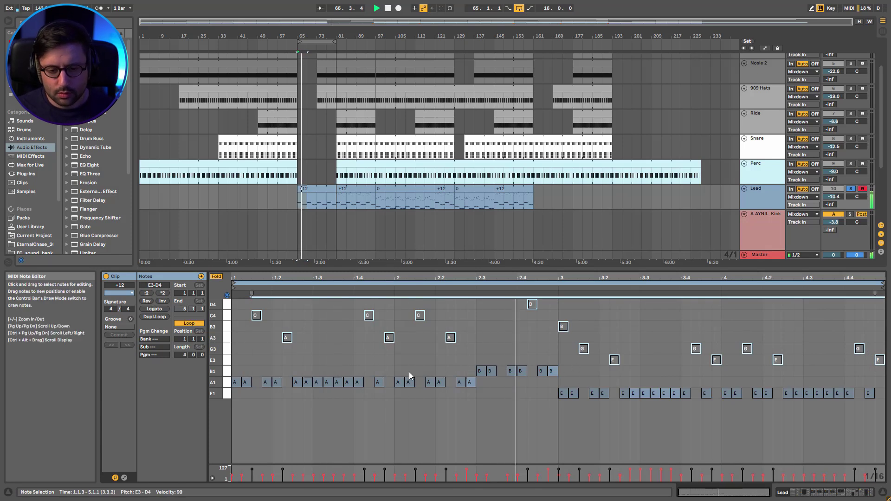
{"action": "key", "text": "space"}
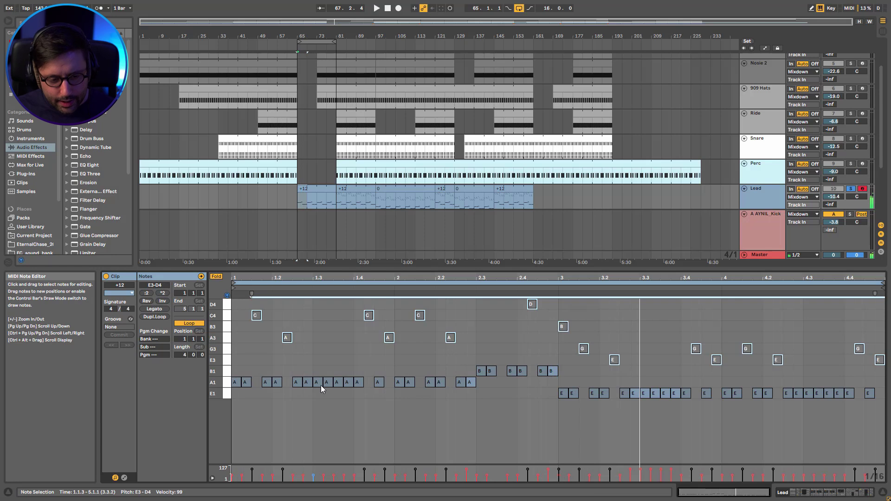
Try the bassline without the A1 notes at 1.3.1 and 1.3.4 and the E1 notes at 3.3.1 and 3.3.4
{"action": "left_click", "coordinate": [317, 382]}
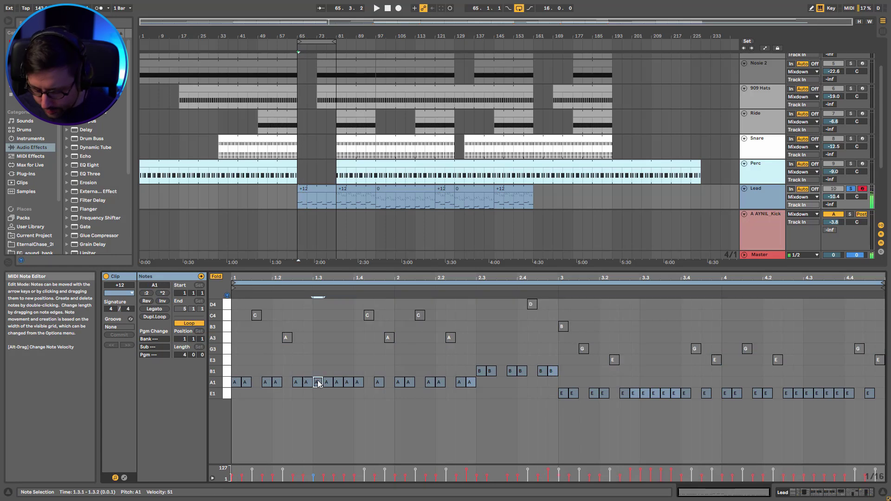
{"action": "left_click", "coordinate": [348, 384]}
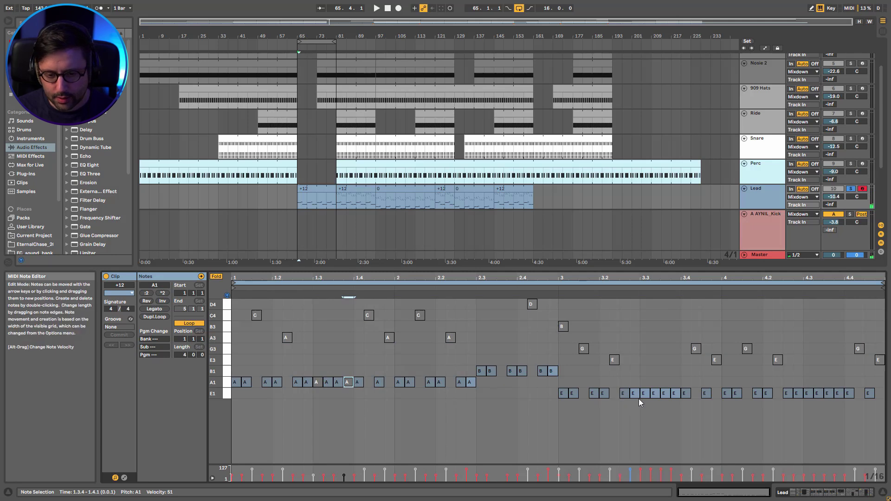
{"action": "left_click", "coordinate": [675, 394]}
{"action": "key", "text": "space"}
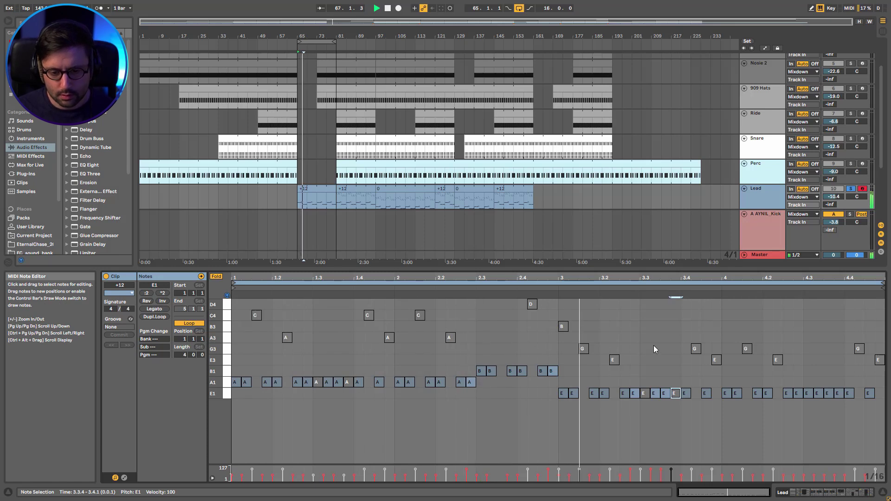
Reactivate the muted A1 notes in beat 1.3 and the muted E1 notes in beat 3.3
{"action": "left_click", "coordinate": [316, 386]}
{"action": "left_click", "coordinate": [348, 382]}
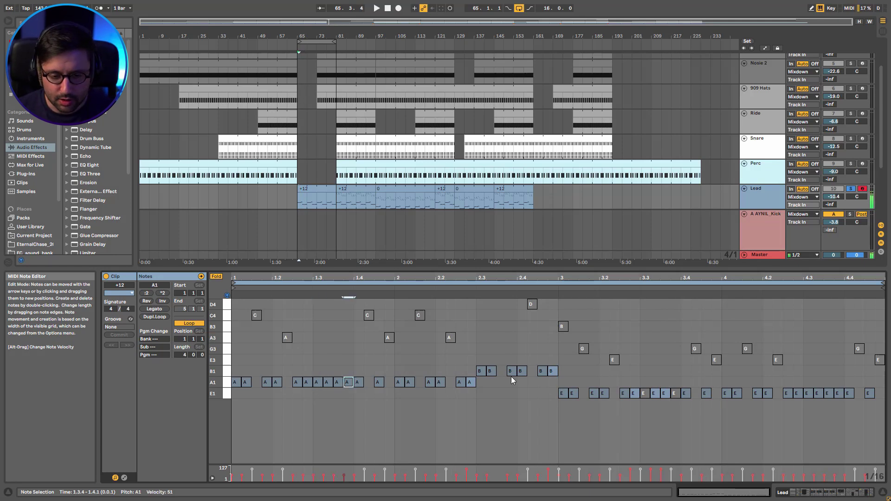
{"action": "left_click", "coordinate": [646, 394]}
{"action": "left_click", "coordinate": [676, 394]}
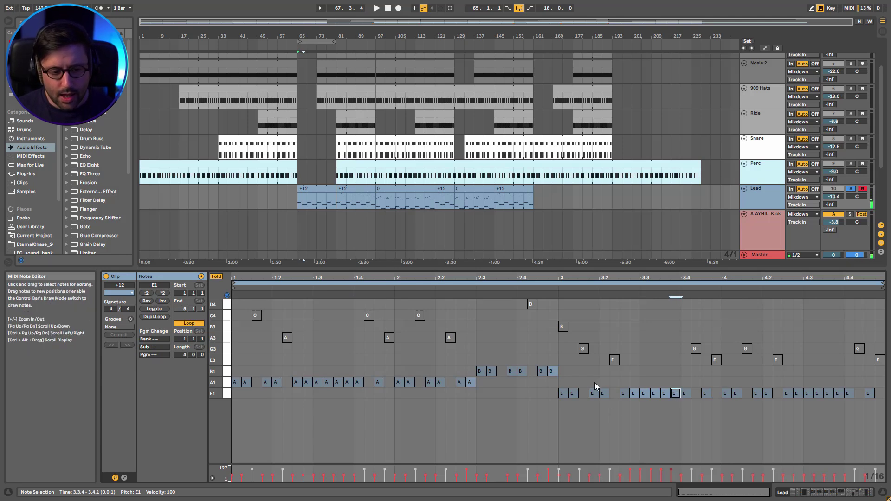
Unfold the note editor, try the E1 bass notes of bars 3 and 4 an octave higher, and return them to E1
{"action": "left_click", "coordinate": [216, 276]}
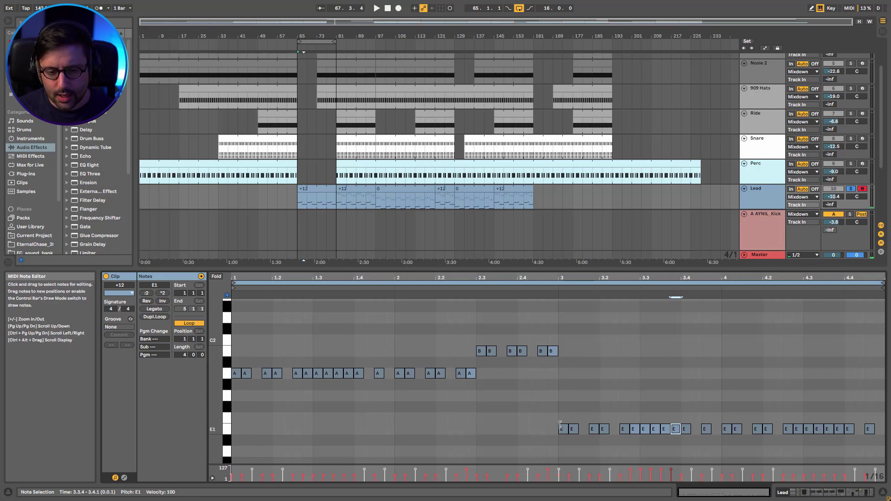
{"action": "left_click_drag", "start_coordinate": [539, 436], "coordinate": [885, 436]}
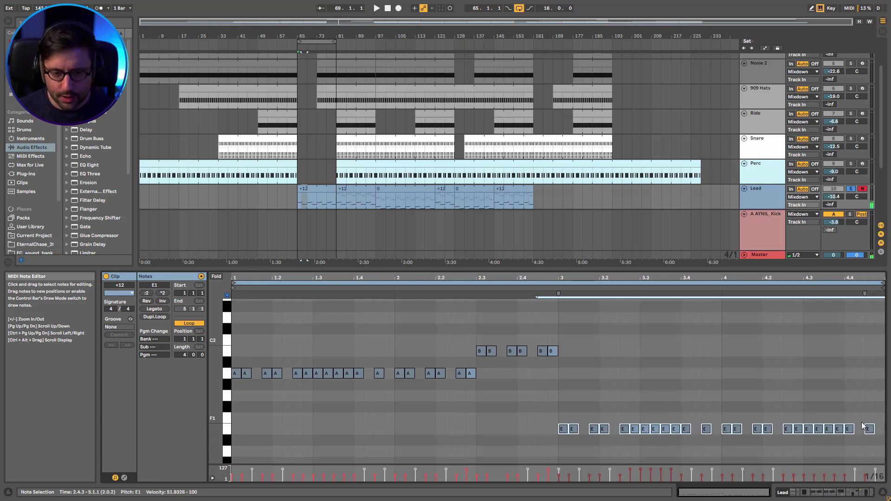
{"action": "key", "text": "shift+Up"}
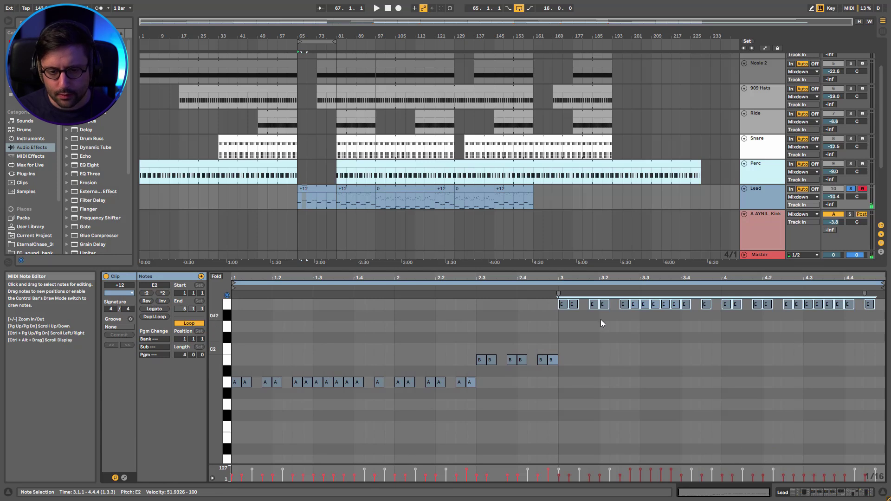
{"action": "key", "text": "shift+Down"}
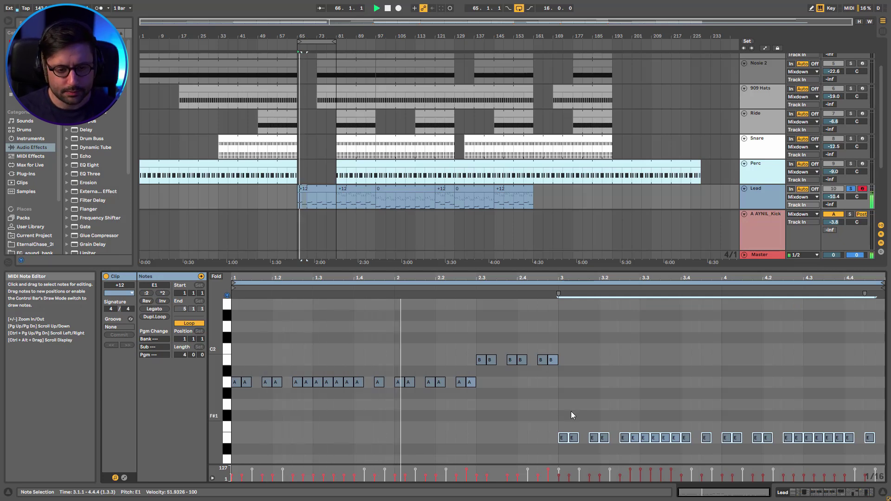
Stop playback and reactivate all upper melody notes from E3 to D4 in the Lead clip
{"action": "scroll", "coordinate": [571, 411], "scroll_direction": "up", "scroll_amount": 5}
{"action": "scroll", "coordinate": [560, 413], "scroll_direction": "up", "scroll_amount": 4}
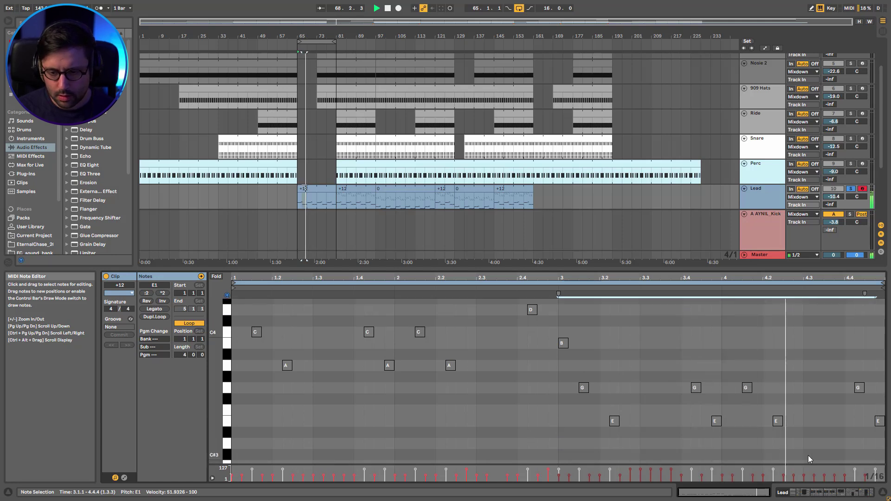
{"action": "left_click_drag", "start_coordinate": [834, 446], "coordinate": [875, 446]}
{"action": "key", "text": "space"}
{"action": "key", "text": "ctrl+a"}
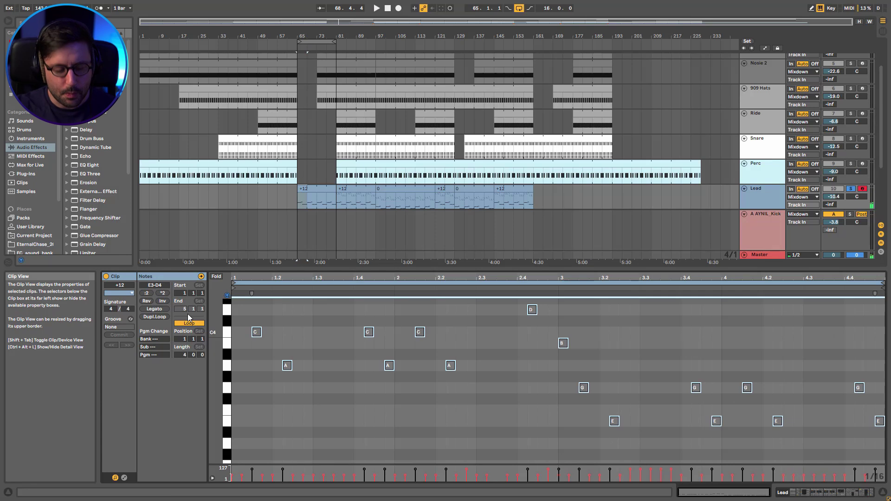
Play the melody together with the bassline and examine the melody notes up to the G3 at 3.1.3
{"action": "key", "text": "space"}
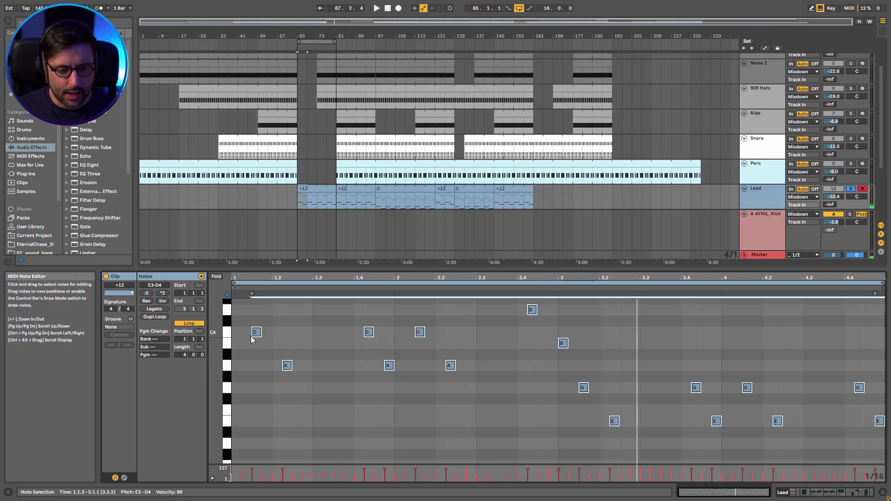
{"action": "key", "text": "space"}
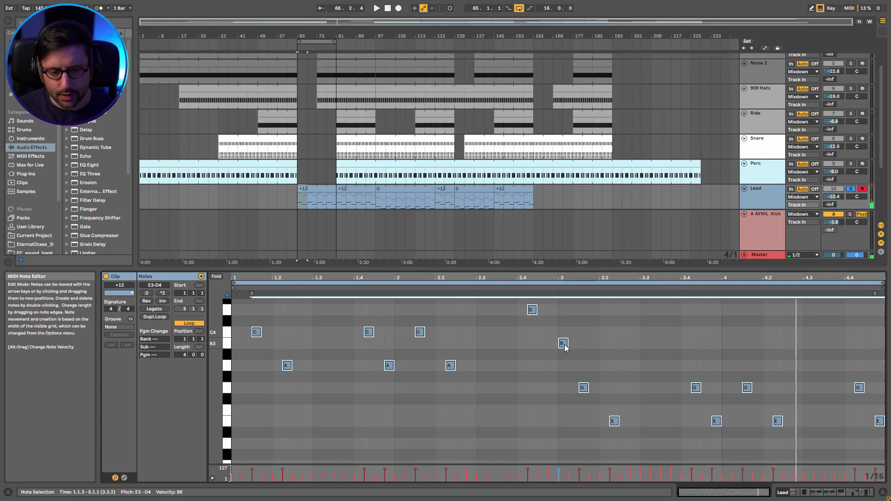
{"action": "left_click", "coordinate": [581, 387]}
{"action": "key", "text": "space"}
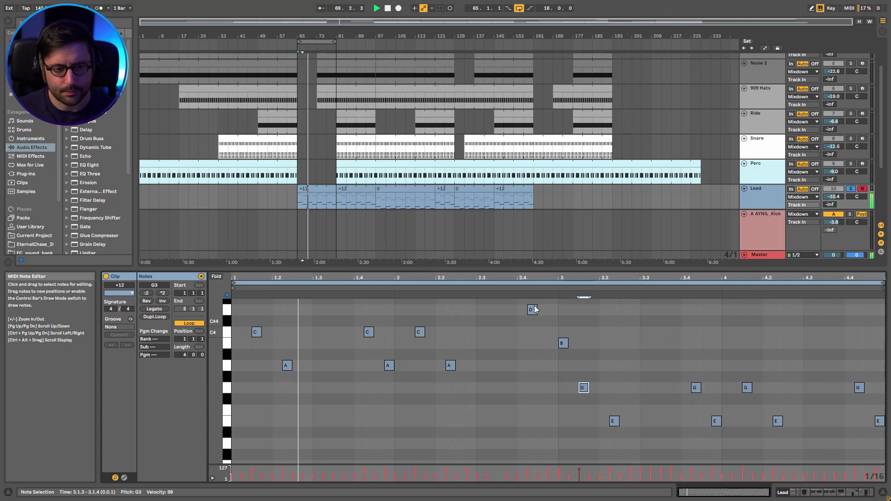
Open the Lead clip named 0 at bar 97, play it and fold its note editor to show all used notes
{"action": "left_click_drag", "start_coordinate": [435, 270], "coordinate": [434, 353]}
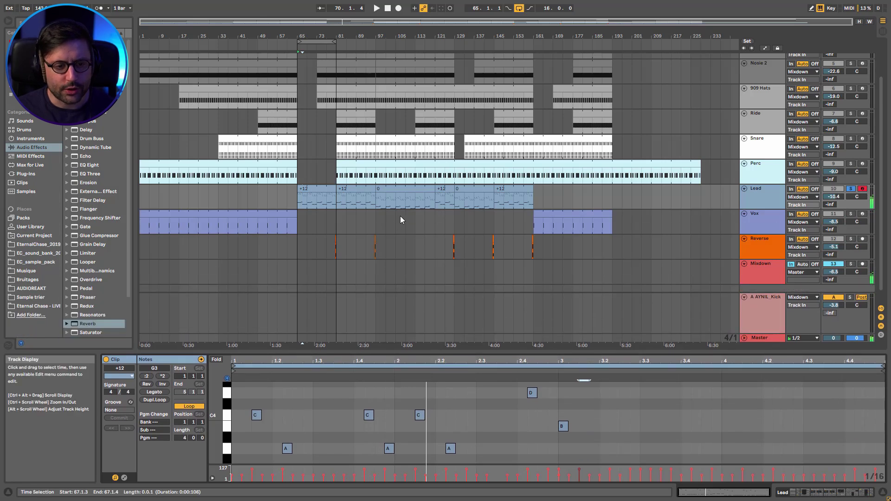
{"action": "left_click", "coordinate": [325, 188]}
{"action": "left_click", "coordinate": [383, 193]}
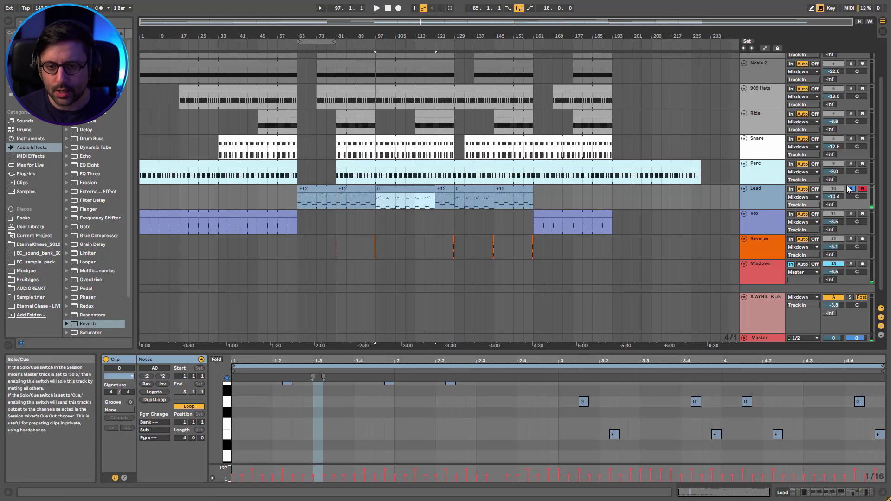
{"action": "key", "text": "space"}
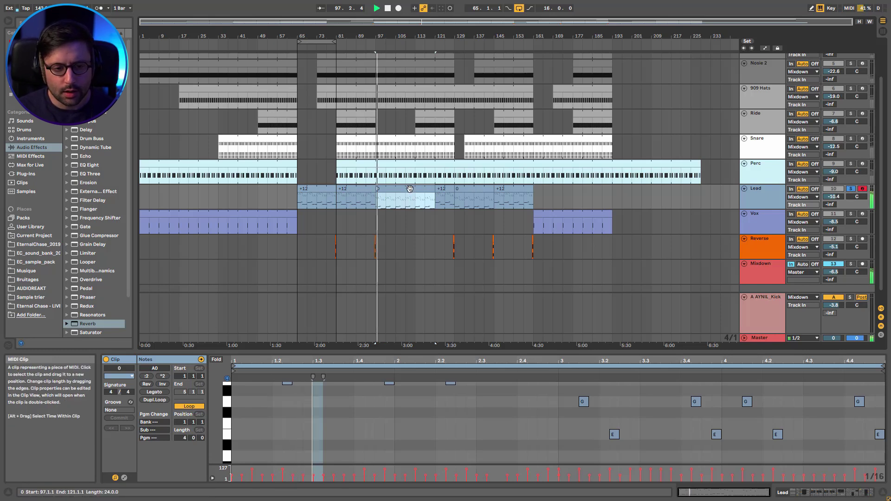
{"action": "left_click", "coordinate": [216, 359]}
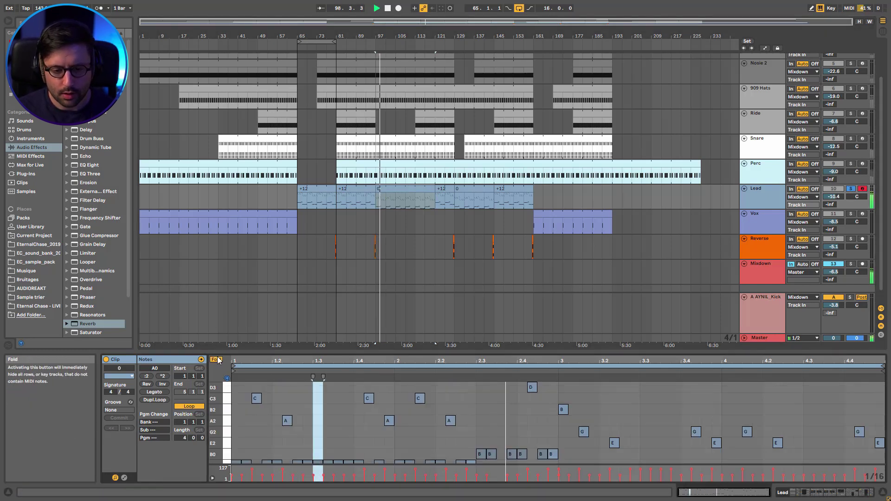
{"action": "left_click_drag", "start_coordinate": [450, 351], "coordinate": [449, 246]}
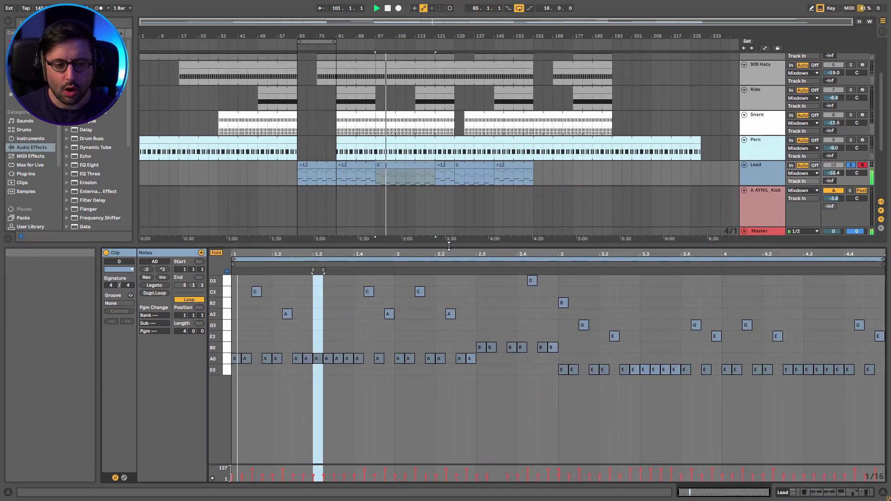
Unsolo the Lead to play it in the full mix, and return to its device chain with the insert marker at bar 105
{"action": "left_click", "coordinate": [851, 166]}
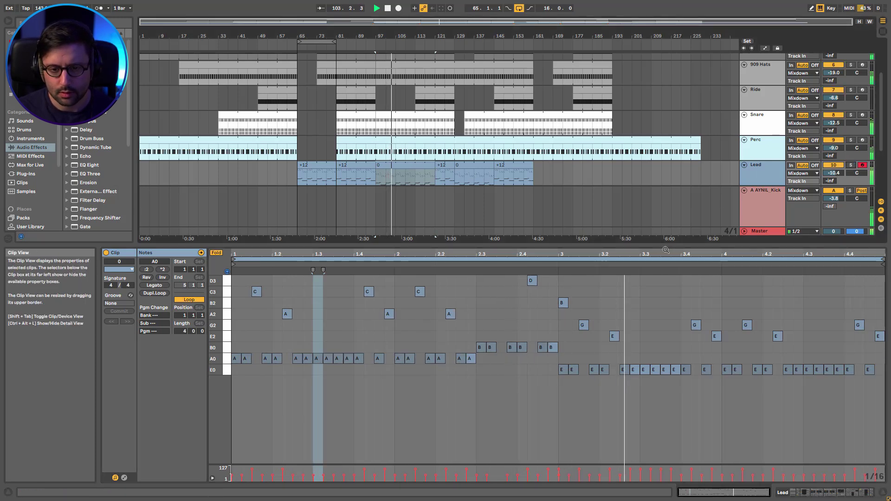
{"action": "left_click_drag", "start_coordinate": [665, 245], "coordinate": [662, 341]}
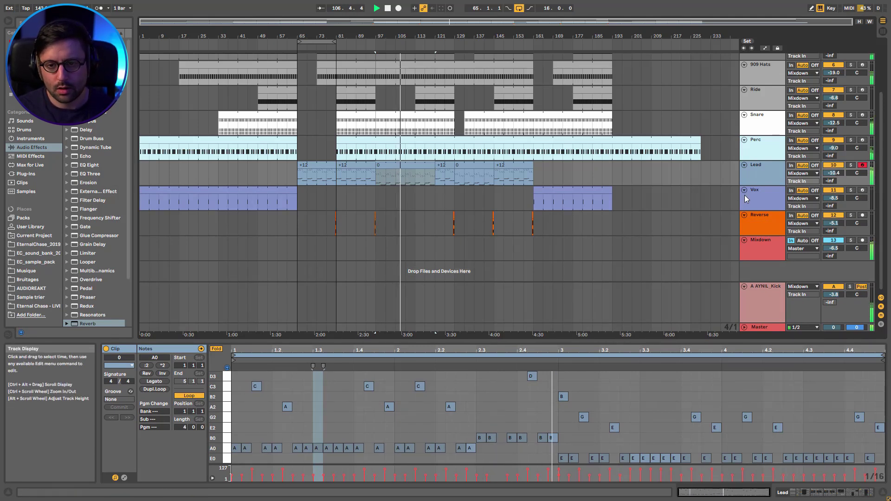
{"action": "double_click", "coordinate": [756, 177]}
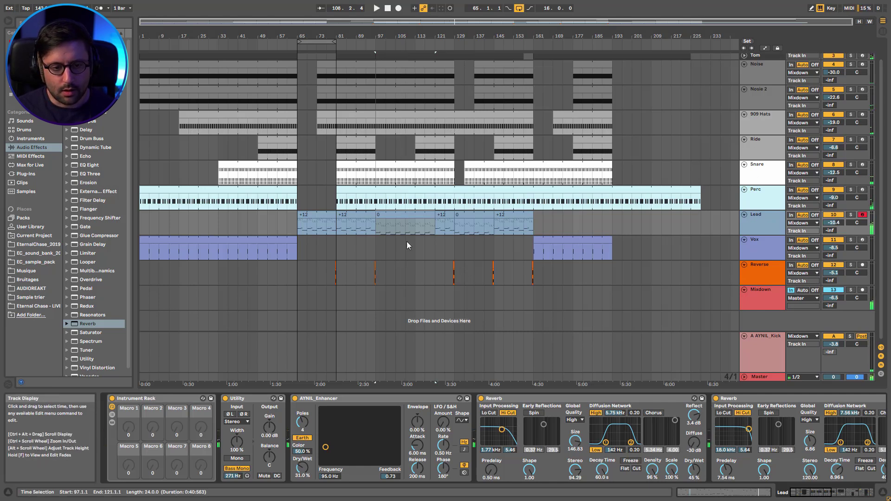
{"action": "left_click", "coordinate": [399, 229]}
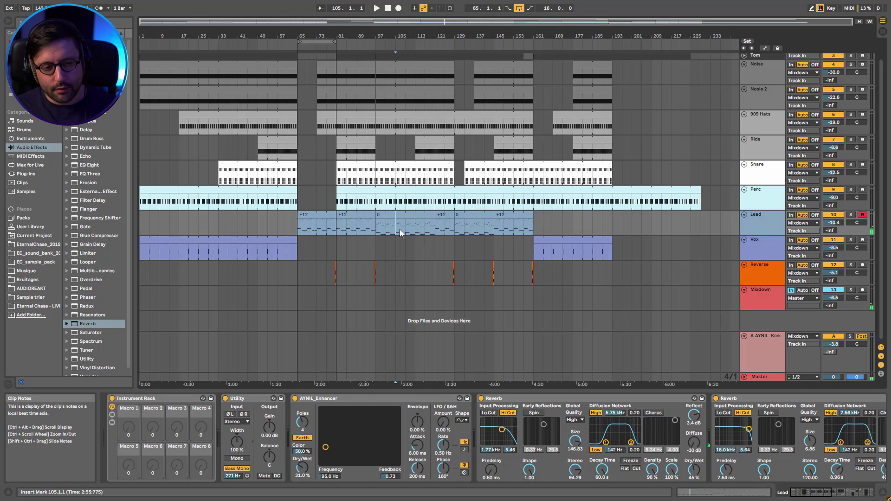
Show the Reverse track's devices, solo the track, and place the insert marker at bar 80 ahead of its first clip
{"action": "left_click", "coordinate": [756, 223]}
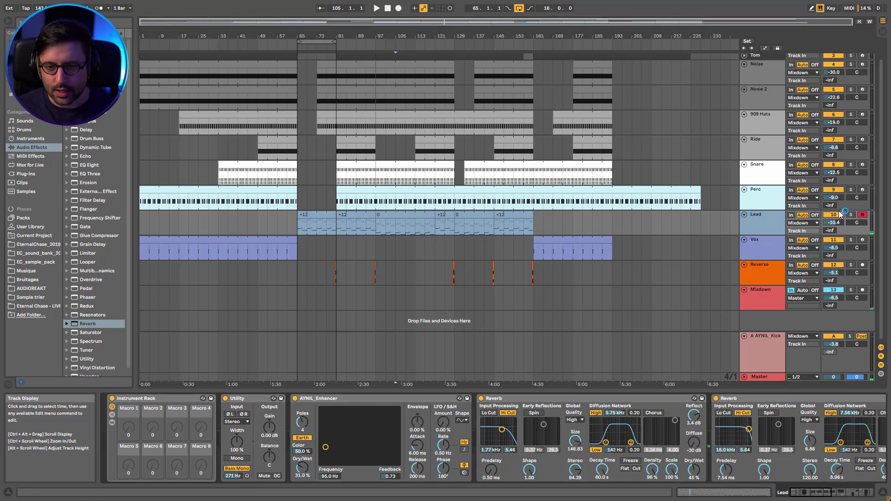
{"action": "left_click", "coordinate": [771, 221]}
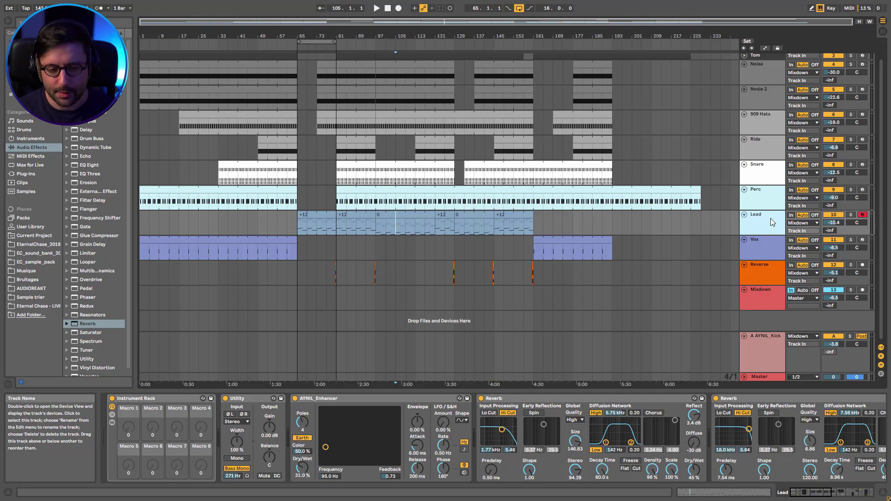
{"action": "left_click", "coordinate": [763, 274]}
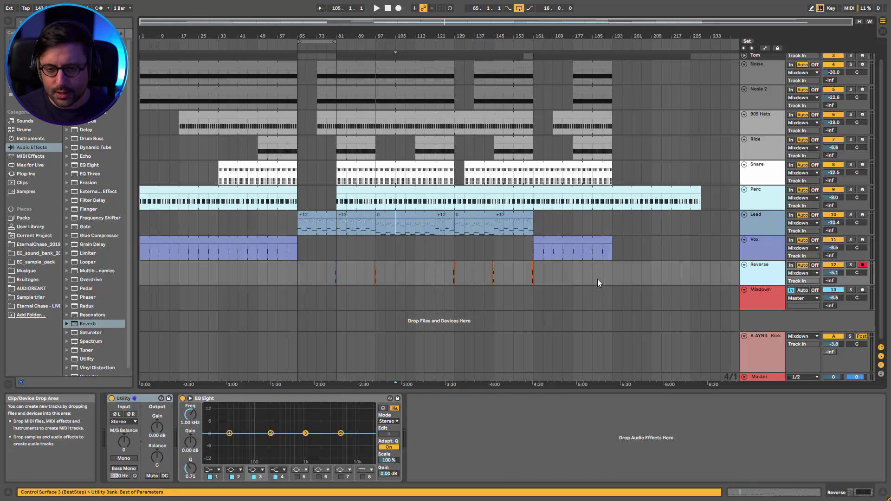
{"action": "left_click", "coordinate": [851, 265]}
{"action": "left_click_drag", "start_coordinate": [335, 22], "coordinate": [343, 112]}
{"action": "left_click", "coordinate": [479, 277]}
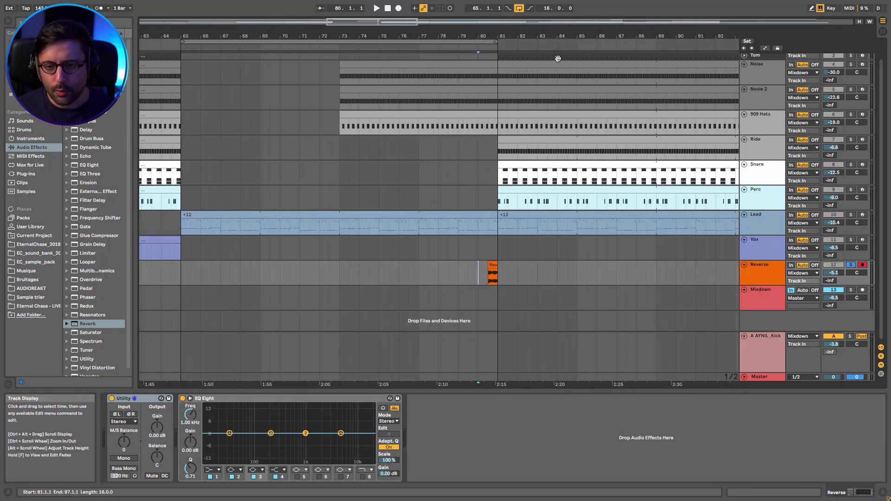
Unsolo the Reverse track, turn off the arrangement loop, and play the first reverse clip in the full mix from bar 80
{"action": "left_click", "coordinate": [851, 265]}
{"action": "key", "text": "space"}
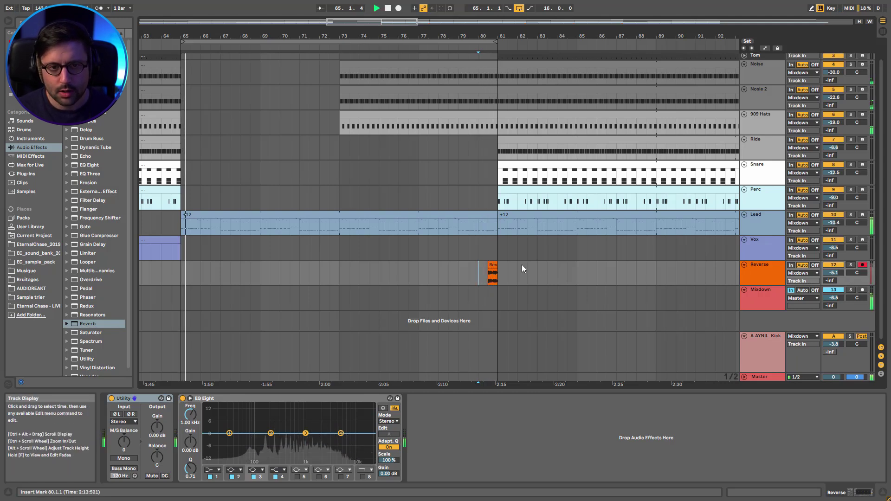
{"action": "key", "text": "space"}
{"action": "left_click", "coordinate": [519, 10]}
{"action": "key", "text": "space"}
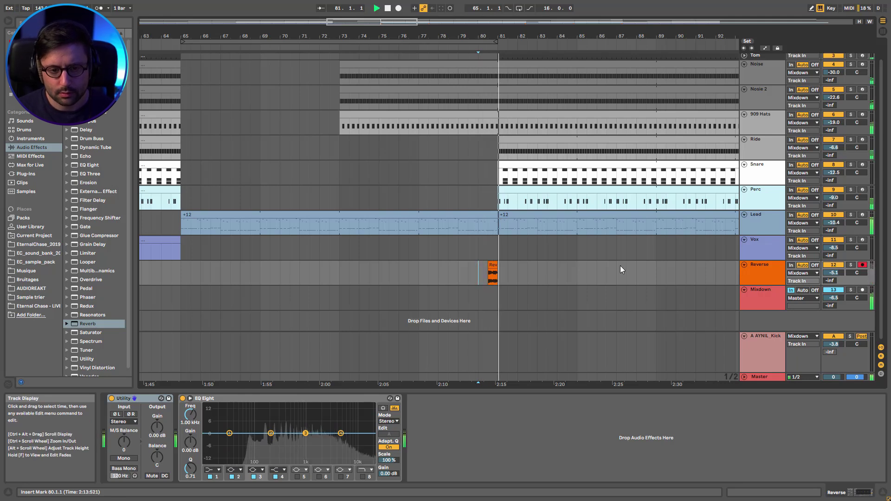
{"action": "key", "text": "space"}
Play the second reverse clip in the full mix from bar 96
{"action": "left_click_drag", "start_coordinate": [378, 22], "coordinate": [447, 21]}
{"action": "left_click", "coordinate": [342, 271]}
{"action": "key", "text": "space"}
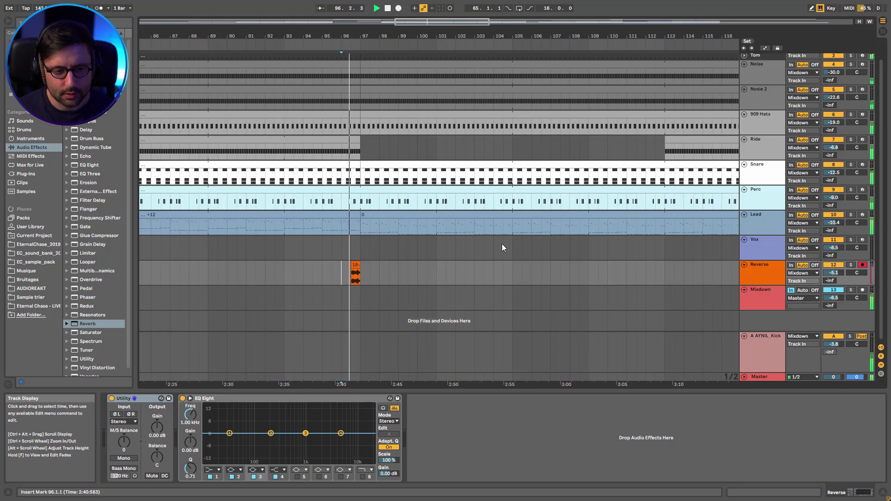
{"action": "key", "text": "space"}
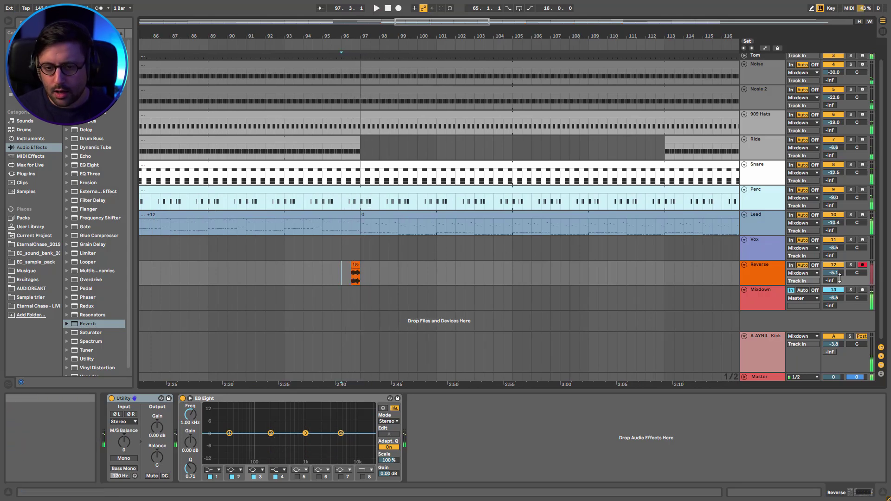
Enlarge the Reverse track and choose Resampling as its audio input
{"action": "left_click", "coordinate": [778, 278]}
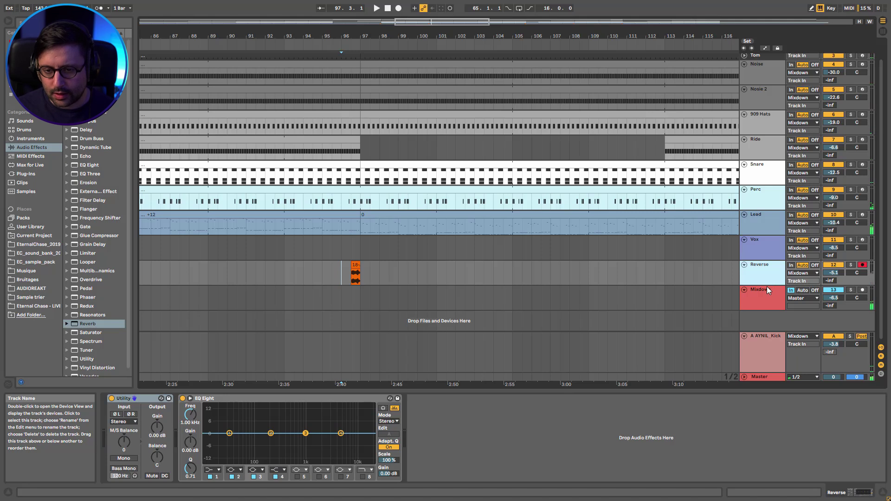
{"action": "left_click_drag", "start_coordinate": [766, 286], "coordinate": [767, 302]}
{"action": "left_click", "coordinate": [803, 266]}
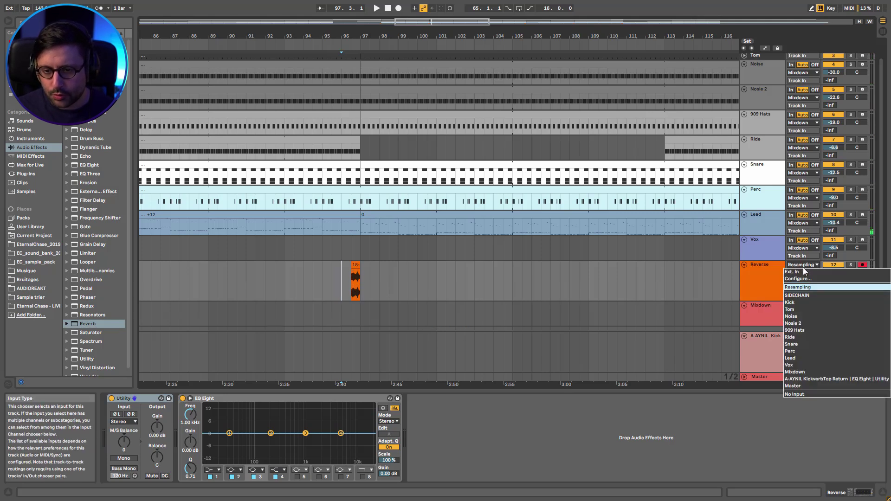
{"action": "left_click", "coordinate": [800, 289]}
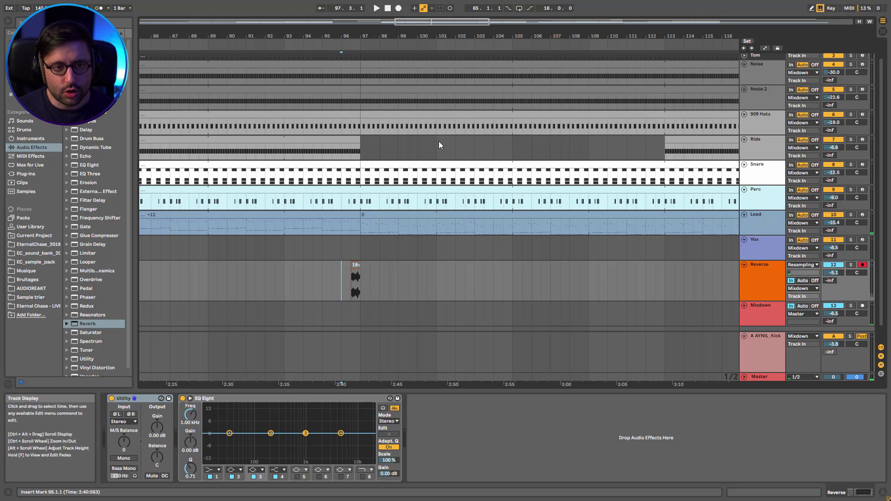
Record the full mix onto the Reverse track from bar 96 and trim the recorded clip to end at bar 97
{"action": "left_click", "coordinate": [398, 10]}
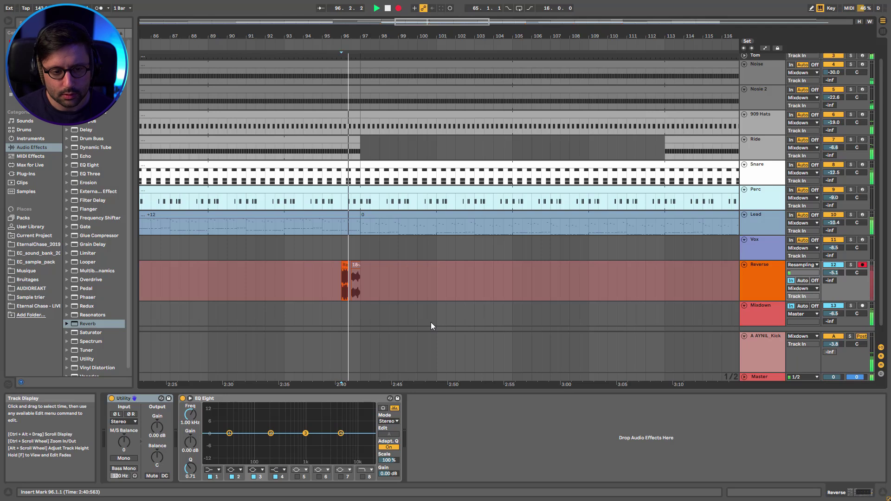
{"action": "key", "text": "space"}
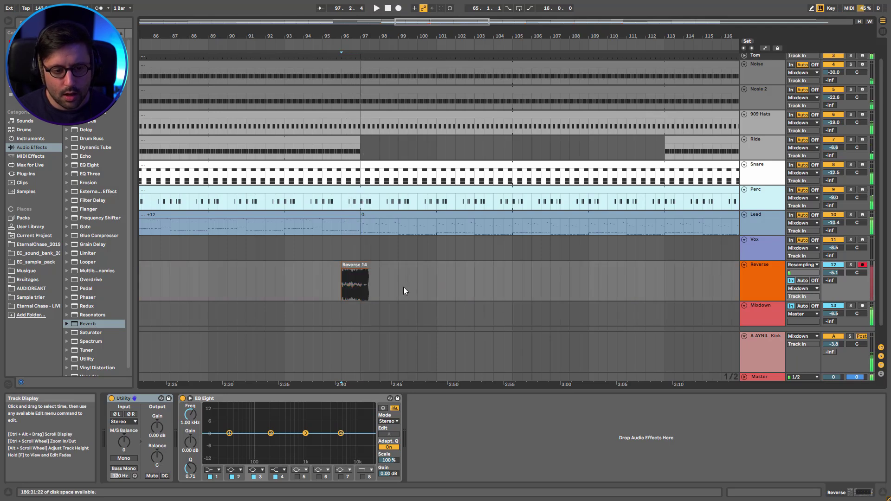
{"action": "left_click", "coordinate": [360, 264]}
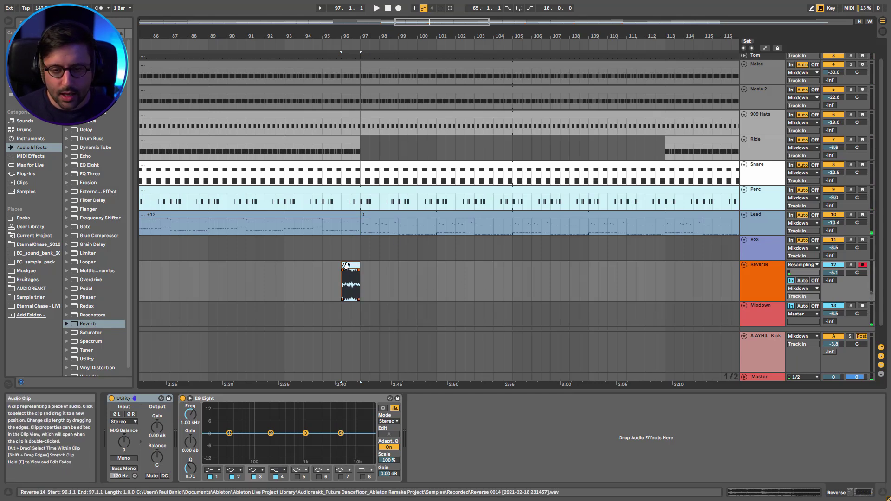
Solo the Reverse track and play the newly recorded one-bar clip
{"action": "left_click", "coordinate": [849, 266]}
{"action": "key", "text": "space"}
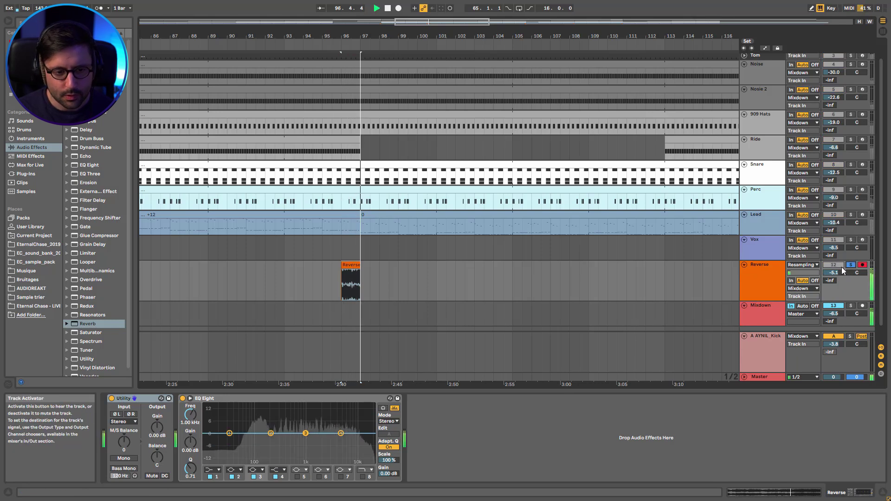
{"action": "key", "text": "space"}
Reverse the recorded clip's sample, play it soloed, and set its clip gain to -0.41 dB
{"action": "double_click", "coordinate": [344, 265]}
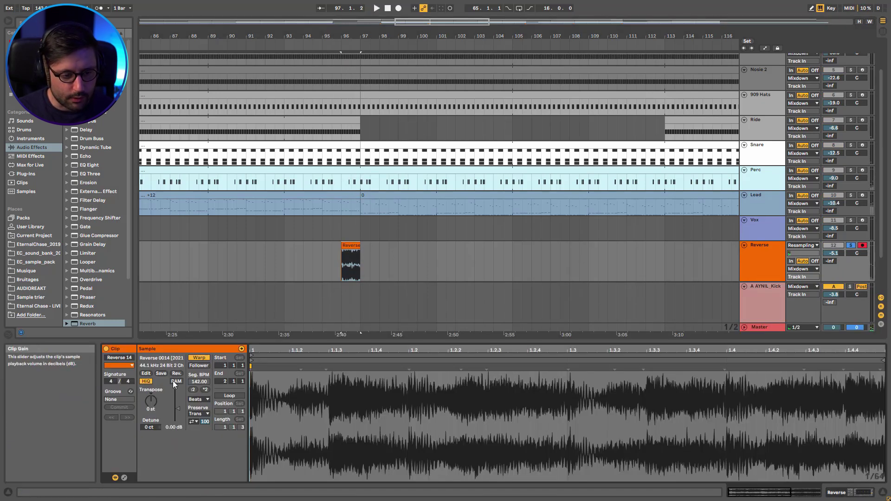
{"action": "left_click", "coordinate": [318, 267]}
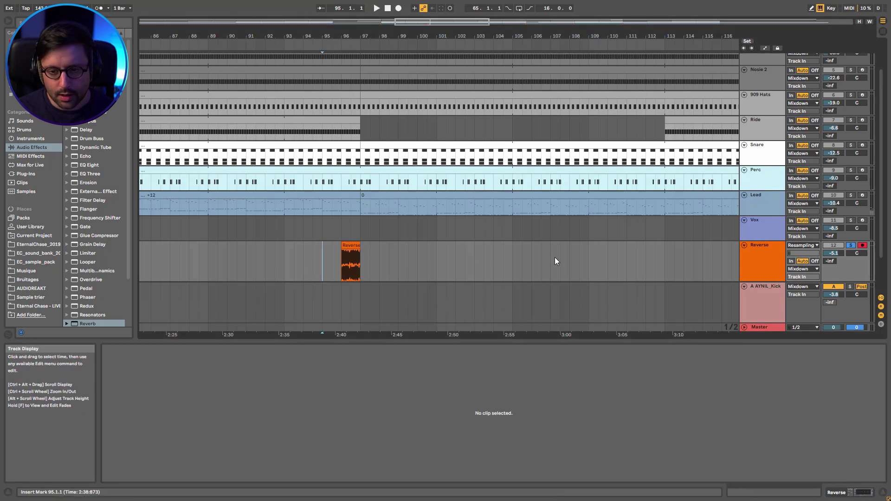
{"action": "left_click", "coordinate": [355, 250]}
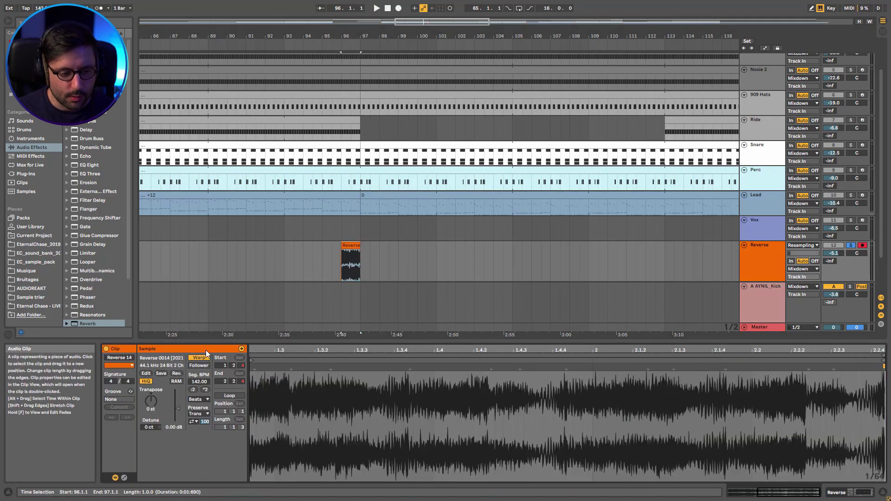
{"action": "key", "text": "space"}
{"action": "left_click_drag", "start_coordinate": [178, 408], "coordinate": [177, 409]}
{"action": "key", "text": "space"}
Delete the first half of the reversed clip up to 96.3.1, leaving only the last two beats before bar 97
{"action": "left_click_drag", "start_coordinate": [351, 270], "coordinate": [328, 265]}
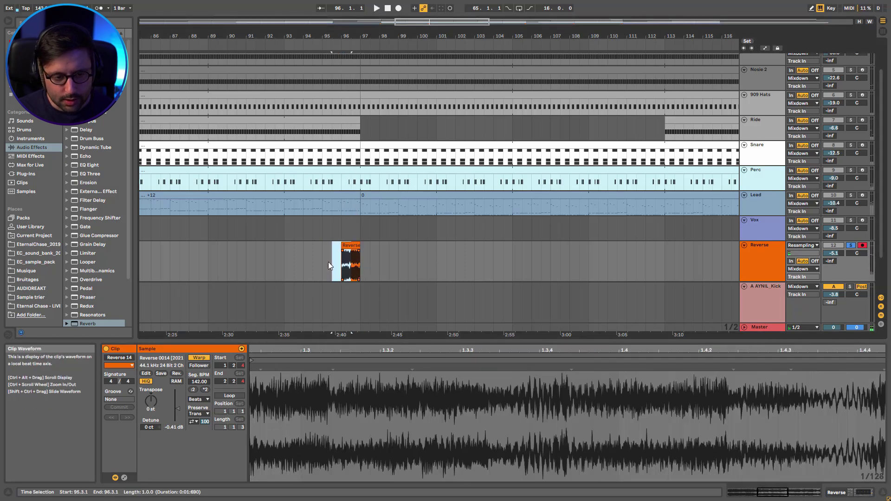
{"action": "key", "text": "Delete"}
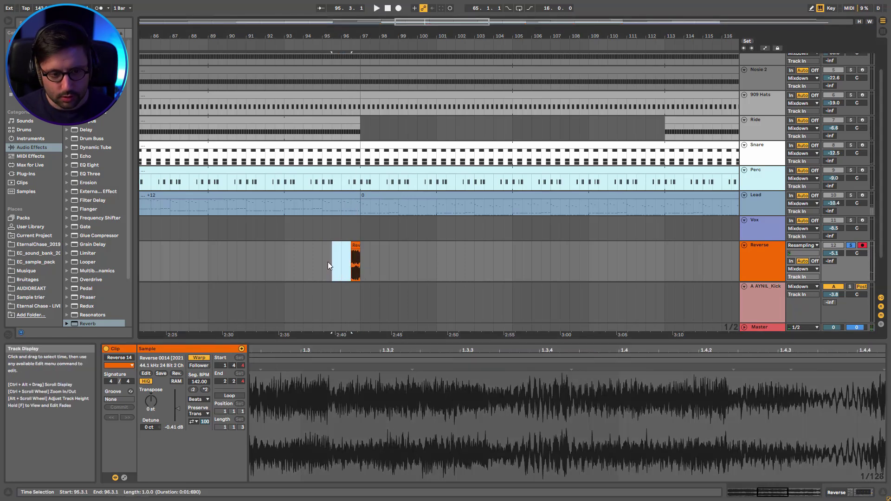
{"action": "left_click", "coordinate": [349, 274]}
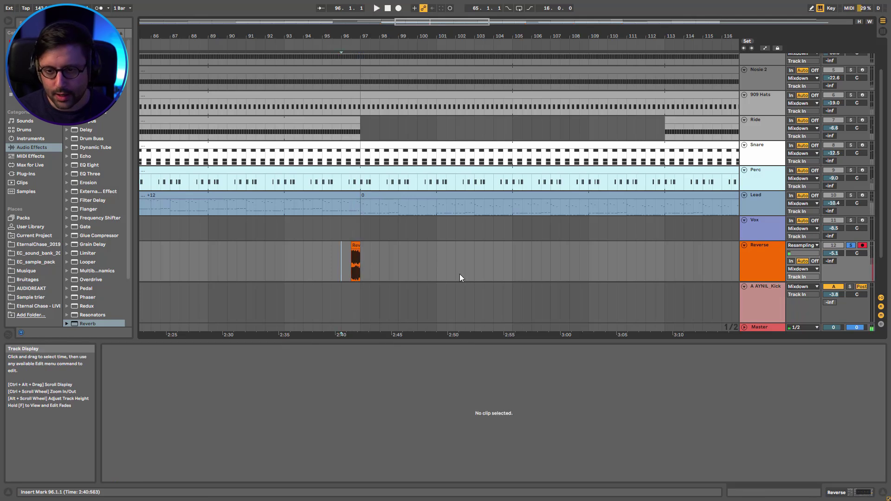
Set the shortened reverse clip's gain to -4.96 dB and play it in the full mix from 94.3.1
{"action": "left_click", "coordinate": [356, 260]}
{"action": "left_click_drag", "start_coordinate": [177, 408], "coordinate": [177, 427]}
{"action": "left_click", "coordinate": [316, 270]}
{"action": "key", "text": "space"}
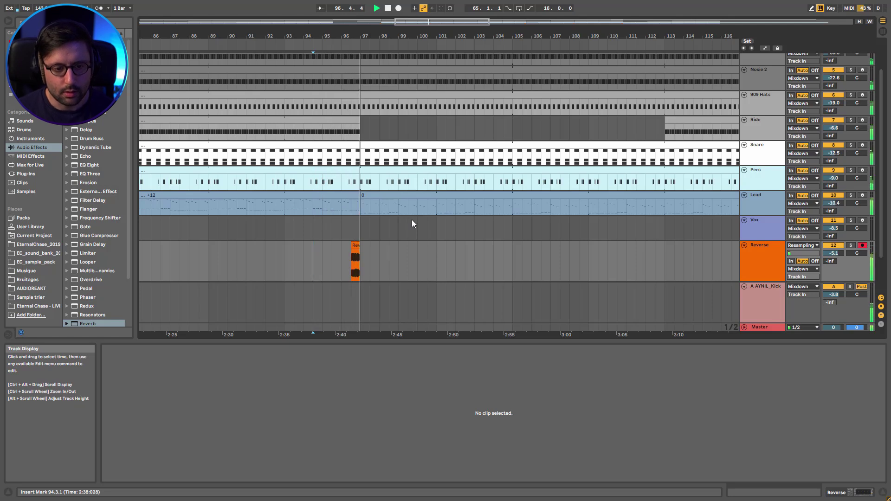
Set the reverse clip's gain to -3.20 dB and play the transition in the full mix from 95.3.1
{"action": "left_click", "coordinate": [356, 245]}
{"action": "key", "text": "space"}
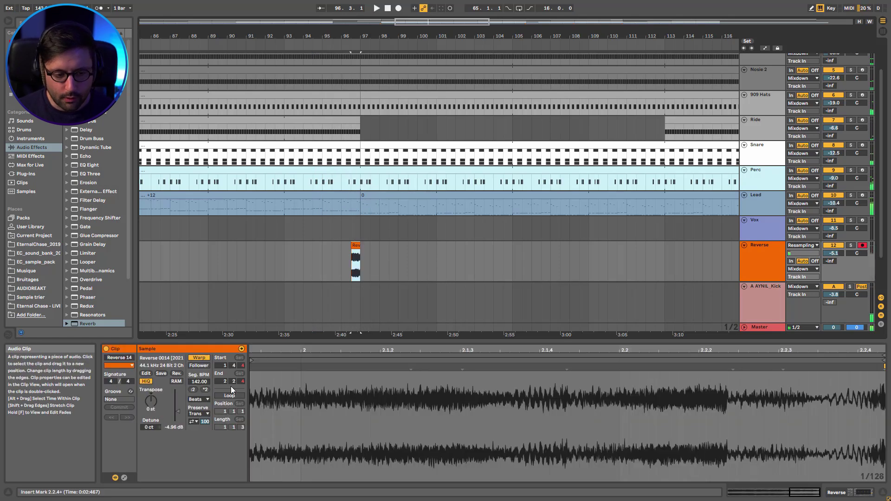
{"action": "left_click", "coordinate": [350, 270]}
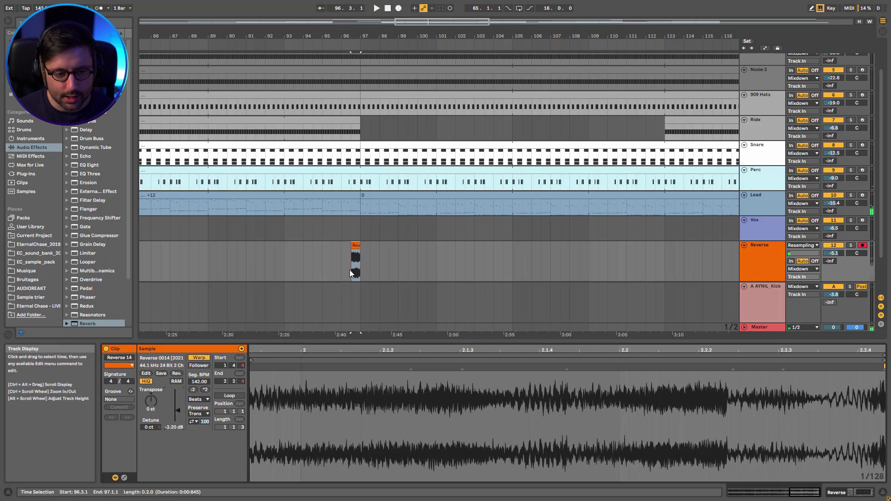
{"action": "left_click", "coordinate": [335, 268]}
{"action": "key", "text": "space"}
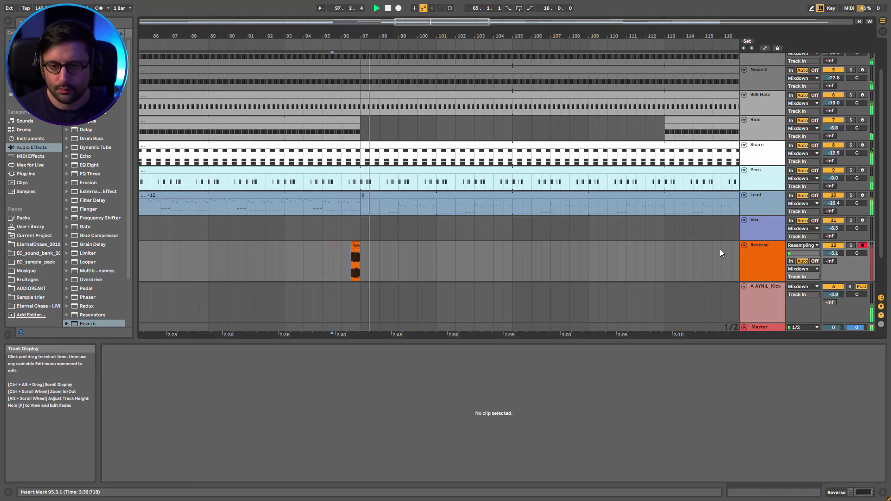
{"action": "key", "text": "space"}
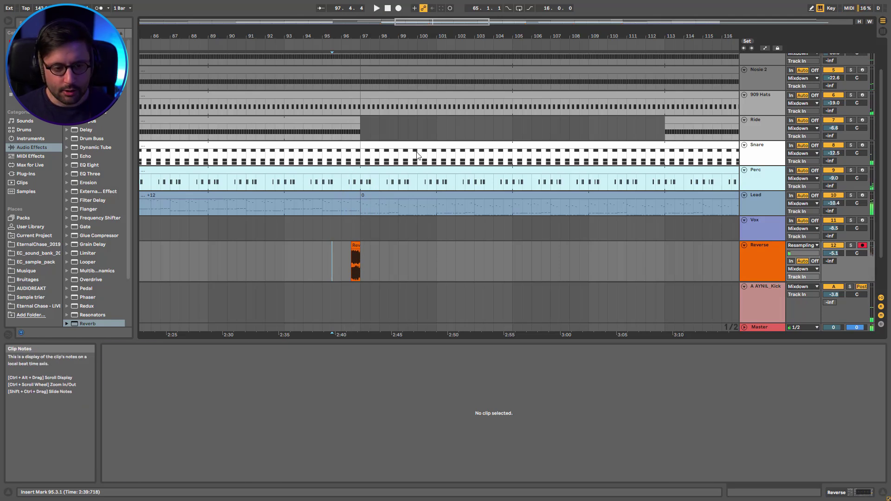
Undo the resampled recording and its edits to restore the original reverse clip before bar 97
{"action": "key", "text": "ctrl+z"}
{"action": "key", "text": "ctrl+z"}
{"action": "key", "text": "ctrl+z"}
{"action": "key", "text": "ctrl+z"}
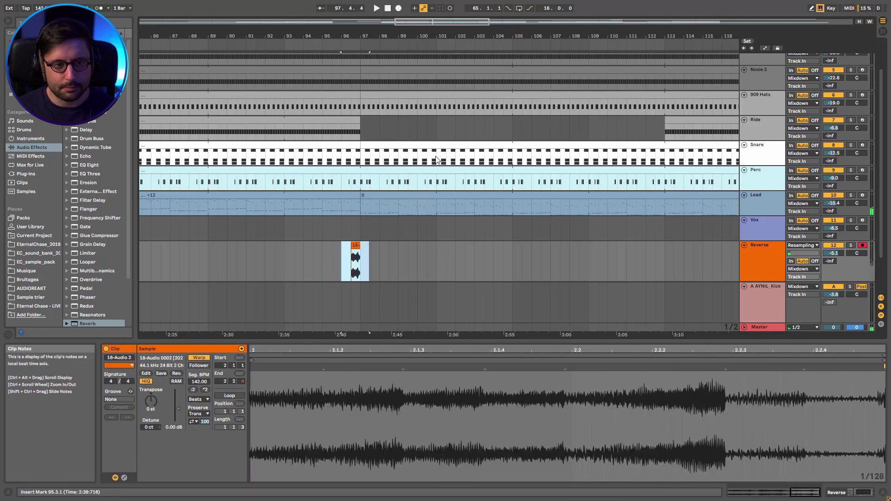
Show the Mixdown track's device chain with EQ Eight and Utility, and look over the tracks routed to it
{"action": "left_click_drag", "start_coordinate": [443, 22], "coordinate": [310, 3]}
{"action": "scroll", "coordinate": [525, 186], "scroll_direction": "up", "scroll_amount": 2}
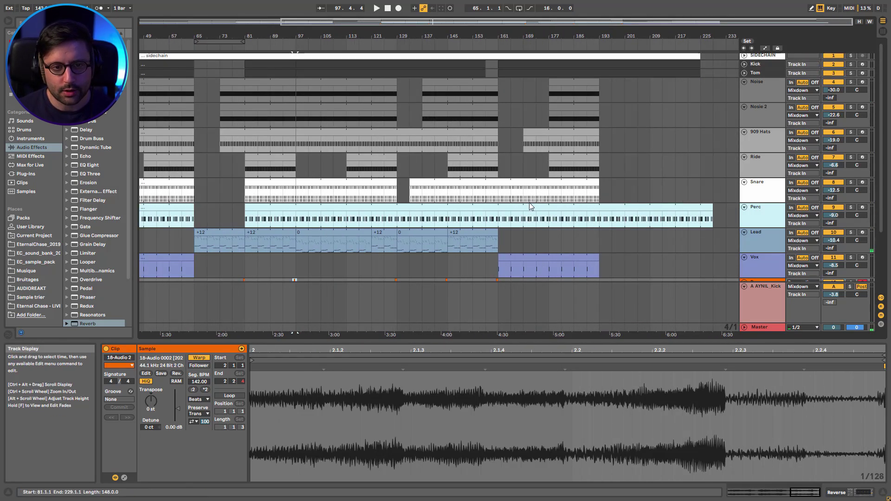
{"action": "scroll", "coordinate": [756, 228], "scroll_direction": "down", "scroll_amount": 4}
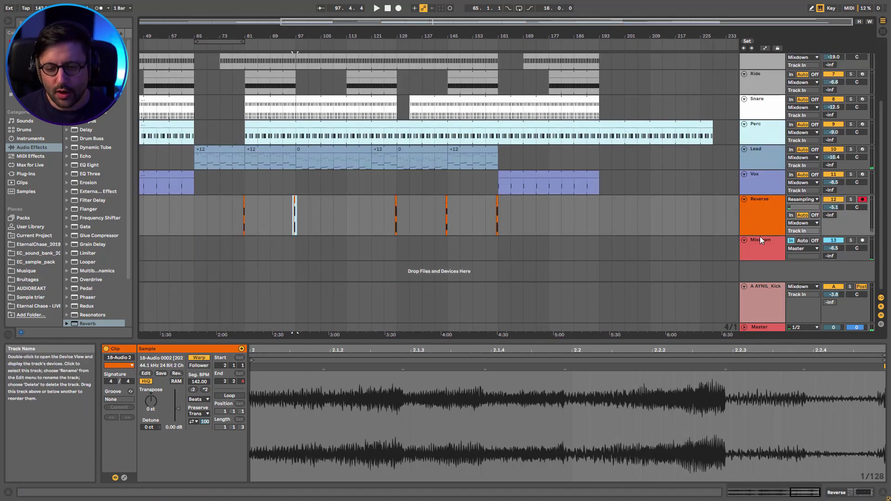
{"action": "left_click", "coordinate": [758, 242]}
{"action": "double_click", "coordinate": [757, 245]}
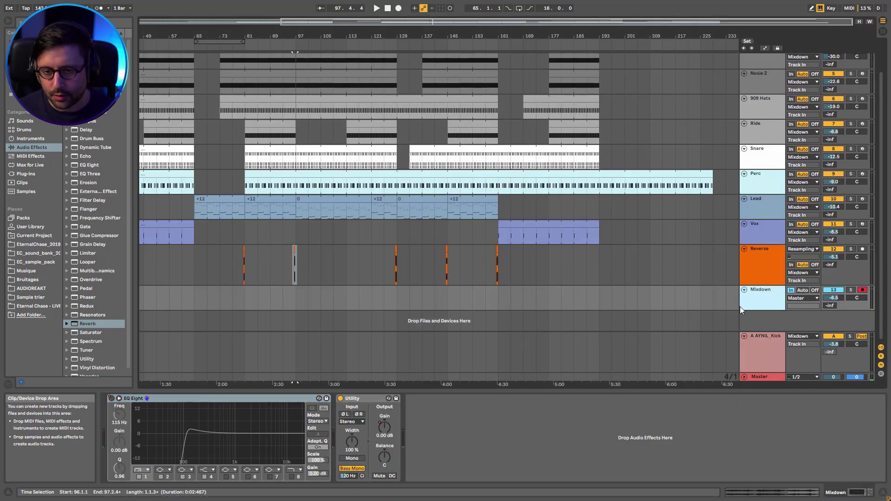
{"action": "scroll", "coordinate": [759, 264], "scroll_direction": "up", "scroll_amount": 1}
{"action": "scroll", "coordinate": [759, 275], "scroll_direction": "up", "scroll_amount": 1}
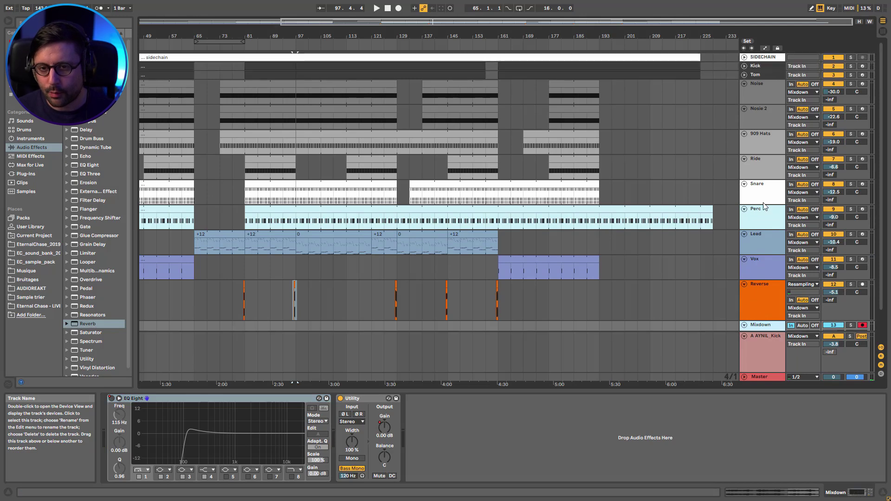
{"action": "scroll", "coordinate": [775, 297], "scroll_direction": "down", "scroll_amount": 2}
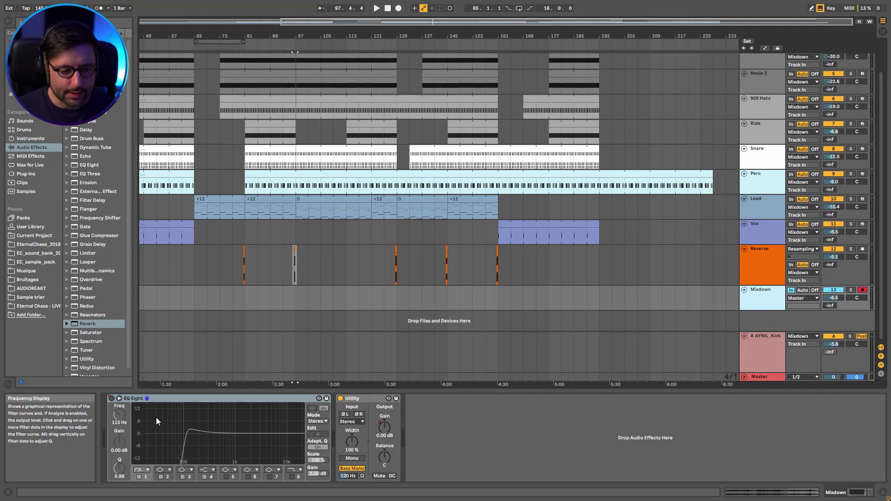
Show the Mixdown track's EQ Eight Device On automation across the arrangement and play from bar 29
{"action": "key", "text": "a"}
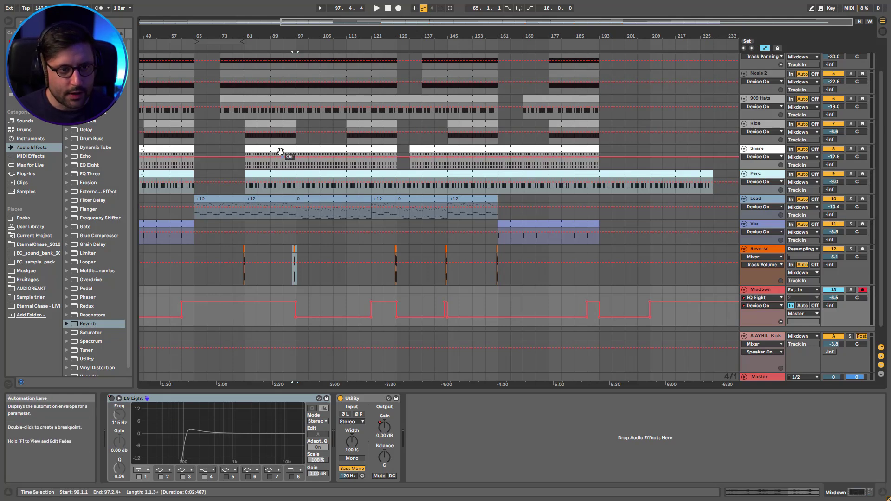
{"action": "left_click_drag", "start_coordinate": [342, 21], "coordinate": [204, 19]}
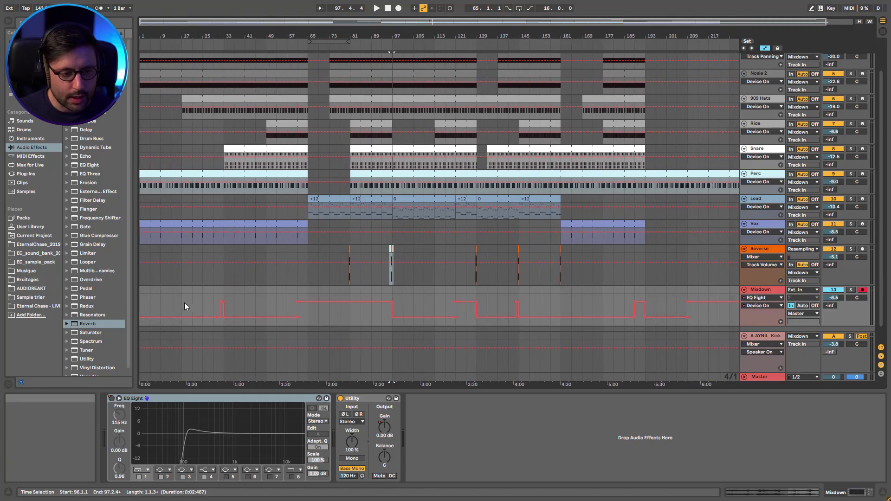
{"action": "left_click", "coordinate": [213, 301]}
{"action": "key", "text": "space"}
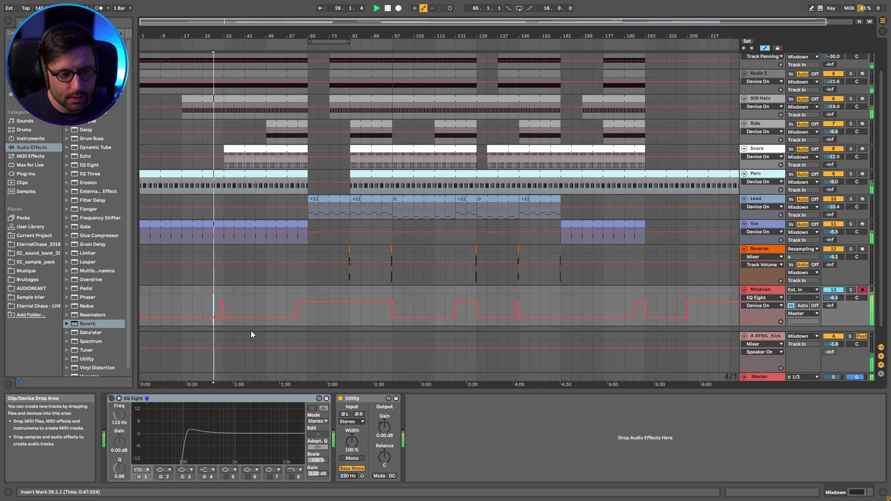
Fold all tracks, then unfold Kick through Mixdown with automation lanes hidden to show the whole arrangement
{"action": "left_click_drag", "start_coordinate": [409, 24], "coordinate": [382, 38]}
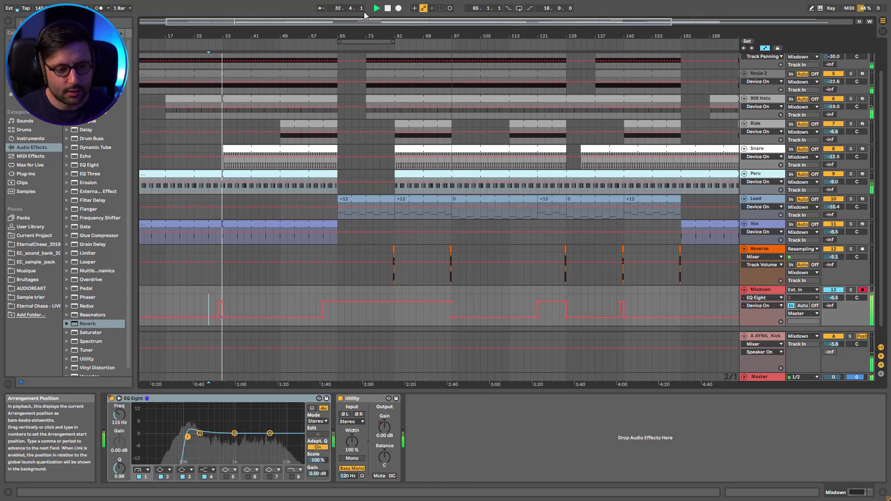
{"action": "left_click", "coordinate": [745, 291], "text": "alt"}
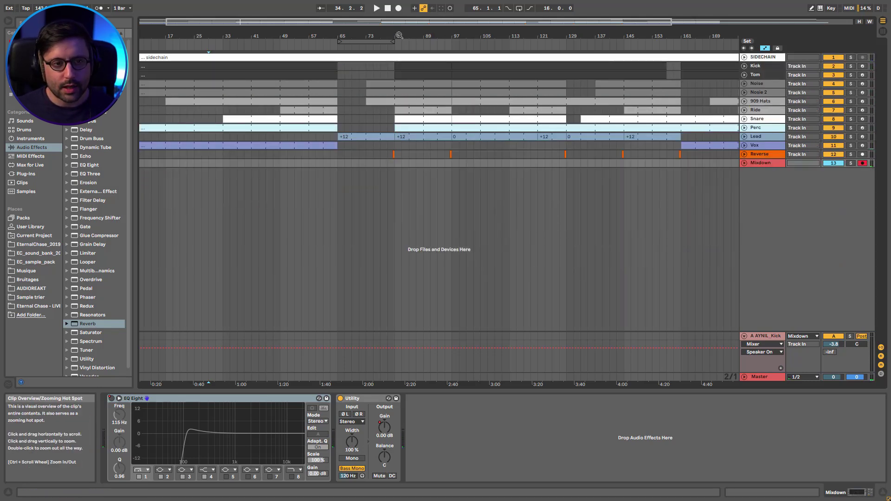
{"action": "double_click", "coordinate": [392, 22]}
{"action": "left_click", "coordinate": [760, 66]}
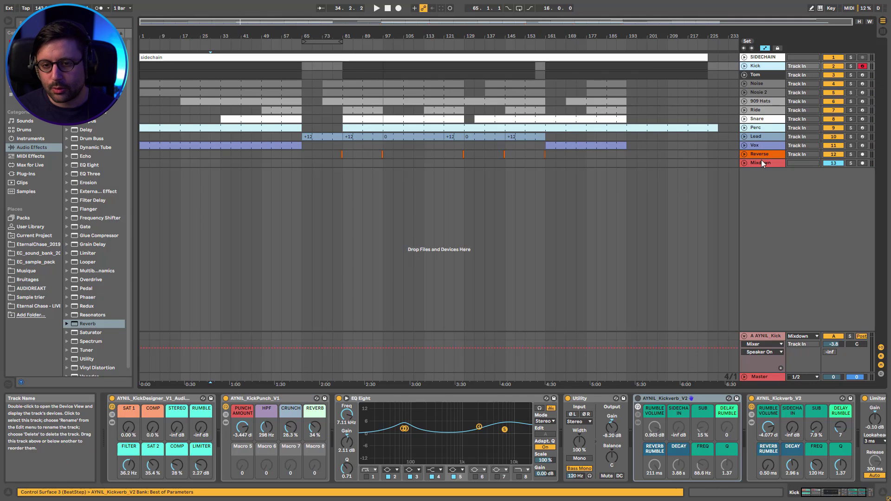
{"action": "left_click", "coordinate": [761, 163], "text": "shift"}
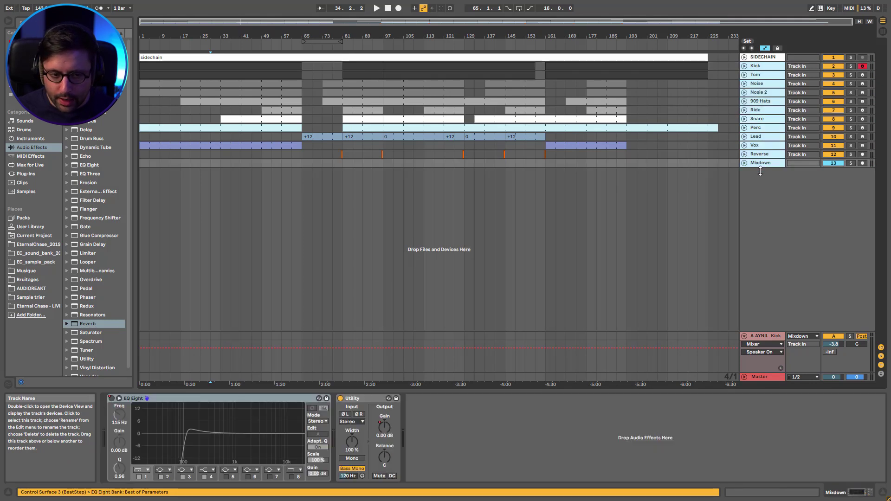
{"action": "key", "text": "u"}
{"action": "key", "text": "a"}
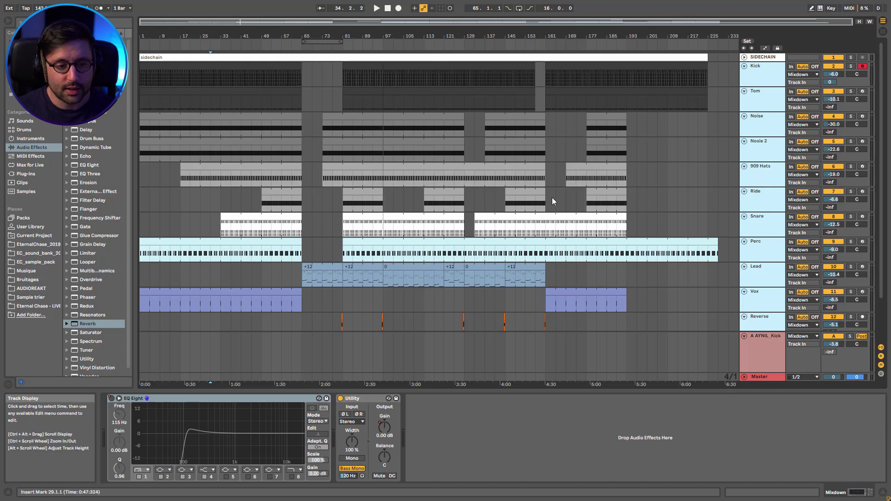
Play the opening bars of the arrangement and the Snare entry at bar 33
{"action": "left_click_drag", "start_coordinate": [202, 36], "coordinate": [233, 53]}
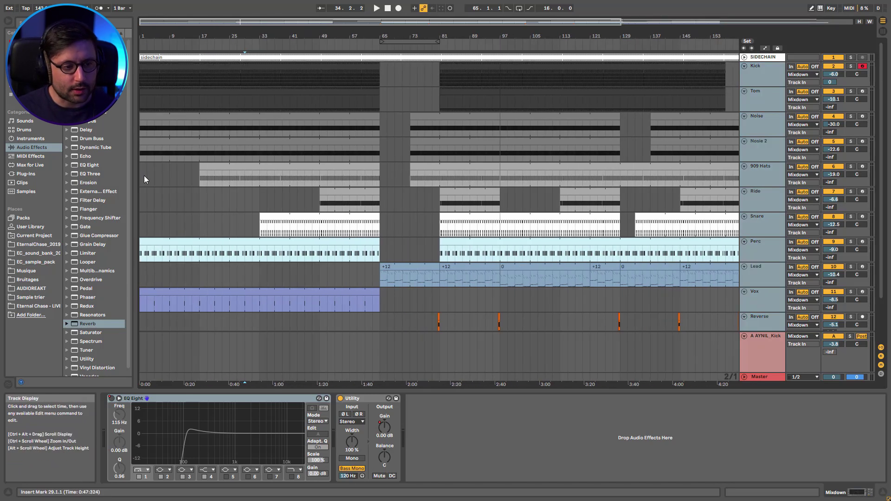
{"action": "left_click", "coordinate": [144, 176]}
{"action": "key", "text": "space"}
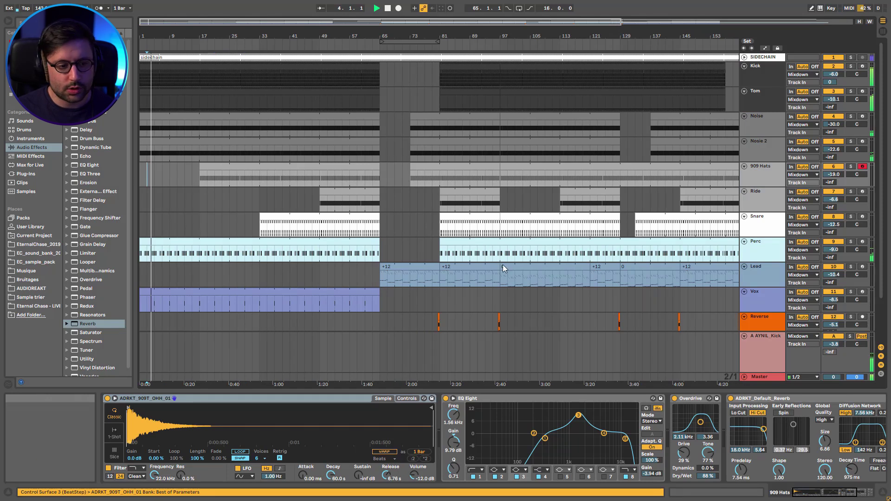
{"action": "left_click", "coordinate": [211, 206]}
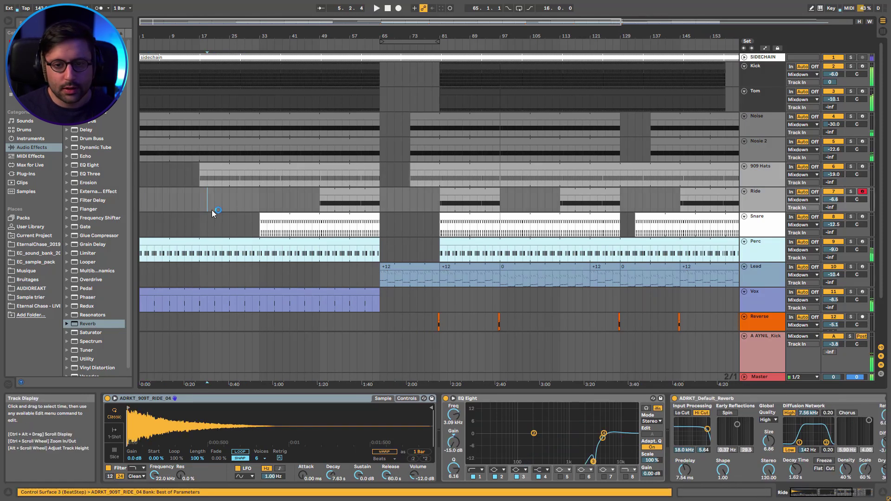
{"action": "left_click", "coordinate": [258, 202]}
{"action": "key", "text": "space"}
{"action": "key", "text": "space"}
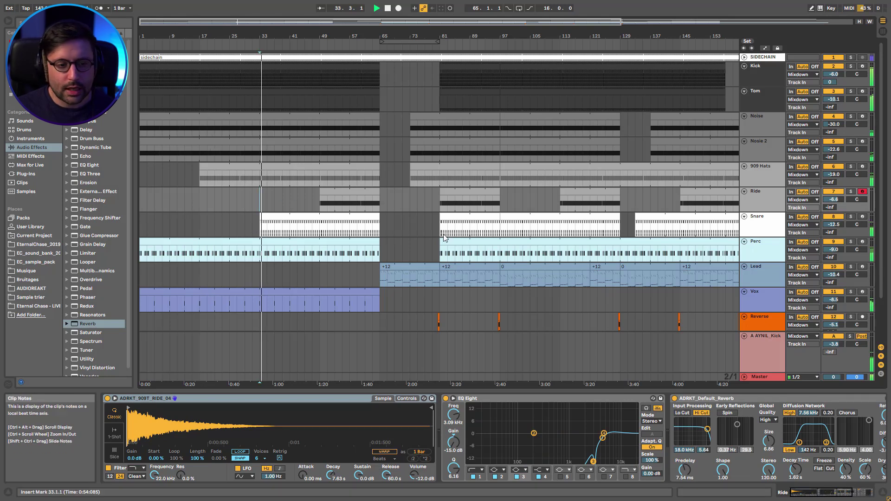
Play the Ride entry at bar 49 and the breakdown where the Lead starts at bar 65
{"action": "left_click", "coordinate": [320, 205]}
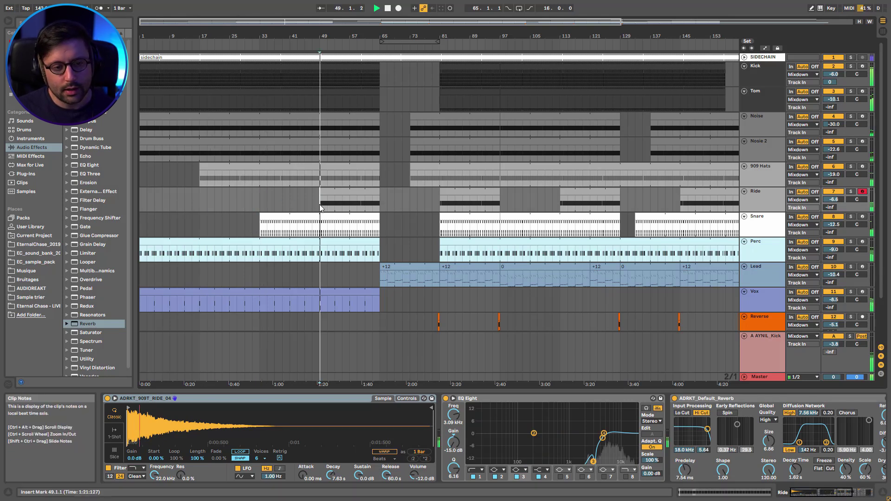
{"action": "key", "text": "space"}
{"action": "left_click", "coordinate": [380, 196]}
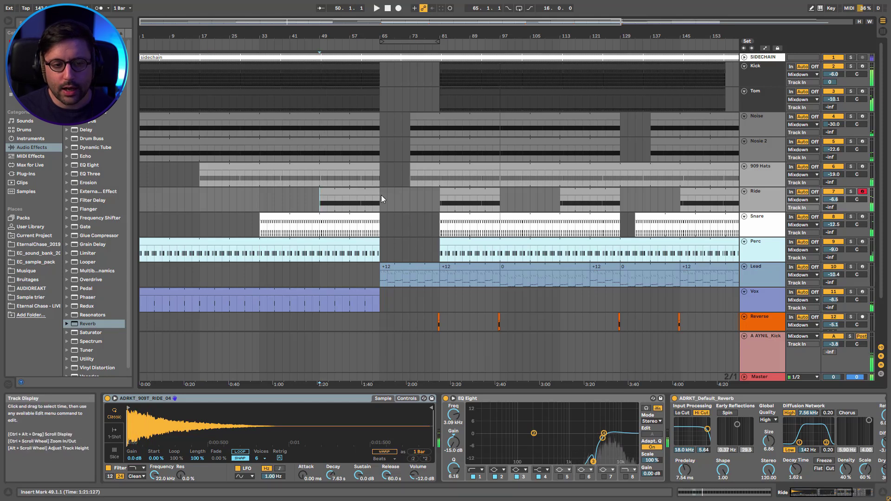
{"action": "key", "text": "space"}
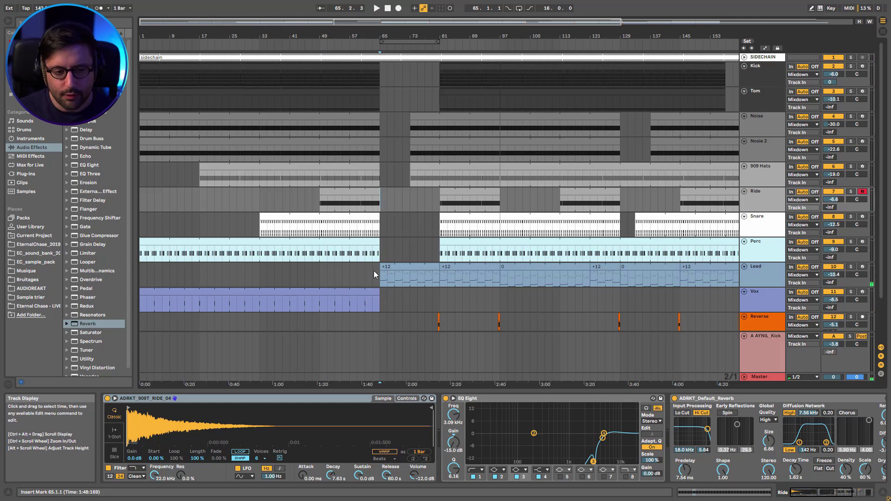
{"action": "left_click", "coordinate": [374, 271]}
{"action": "left_click", "coordinate": [381, 284]}
{"action": "key", "text": "space"}
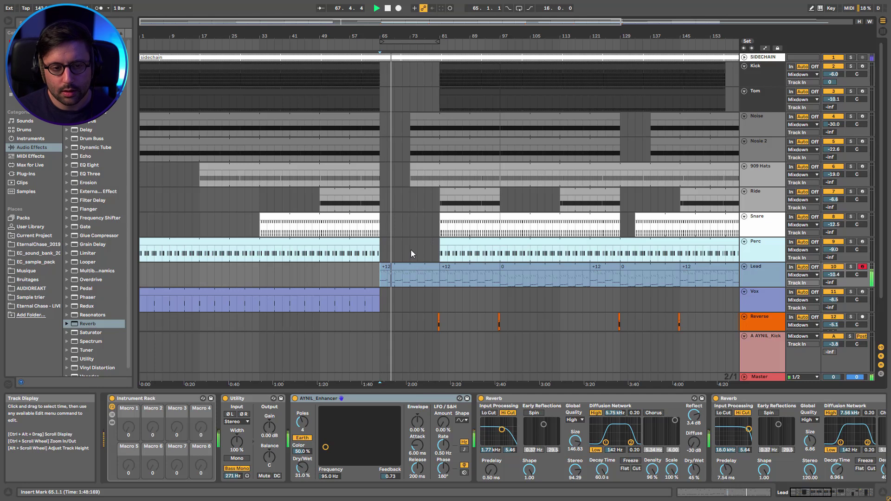
{"action": "key", "text": "space"}
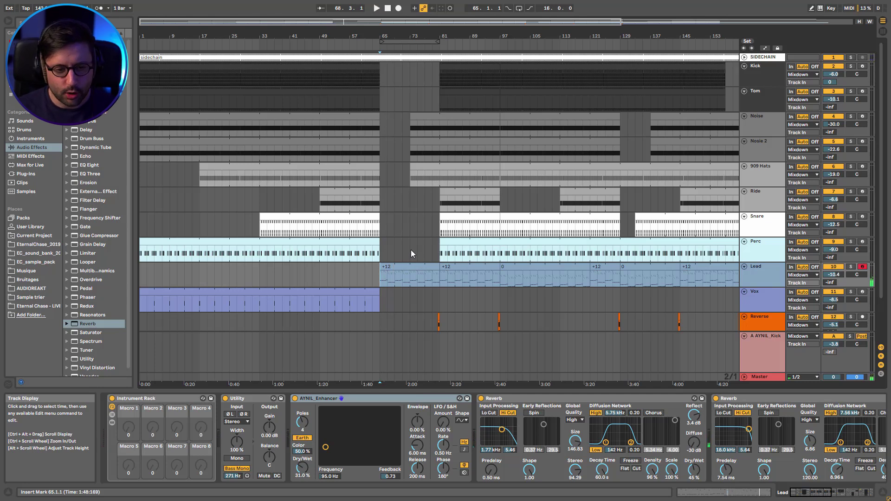
Play the return of the noise and 909 Hats at bar 73 and the drop at bar 81
{"action": "left_click", "coordinate": [410, 251]}
{"action": "key", "text": "space"}
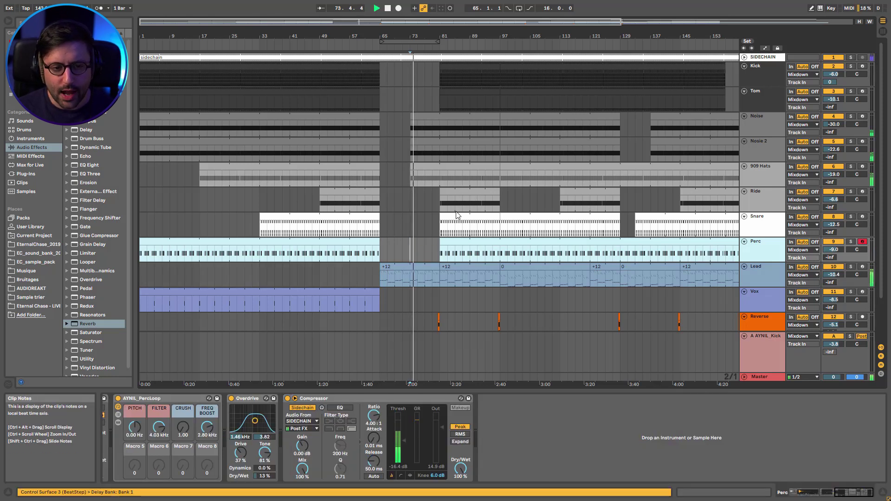
{"action": "left_click", "coordinate": [438, 253]}
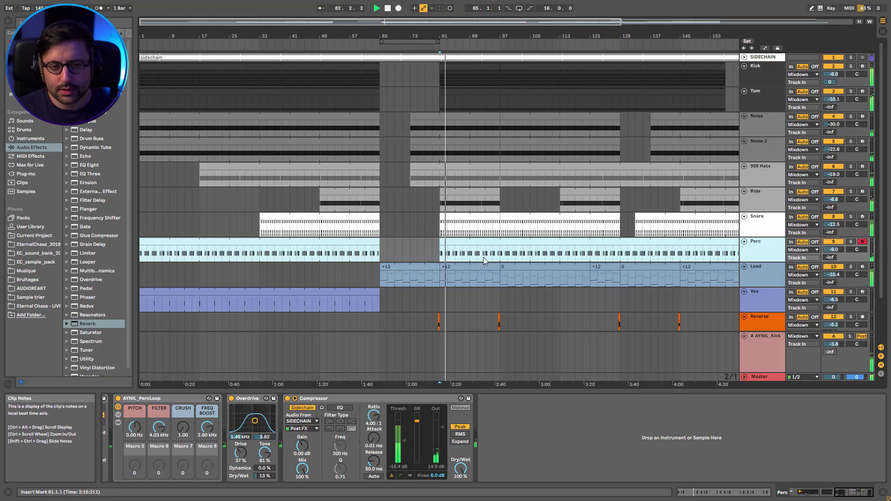
Show the Mixdown track's Device On automation and play the section leading into bar 97
{"action": "scroll", "coordinate": [695, 284], "scroll_direction": "down", "scroll_amount": 3}
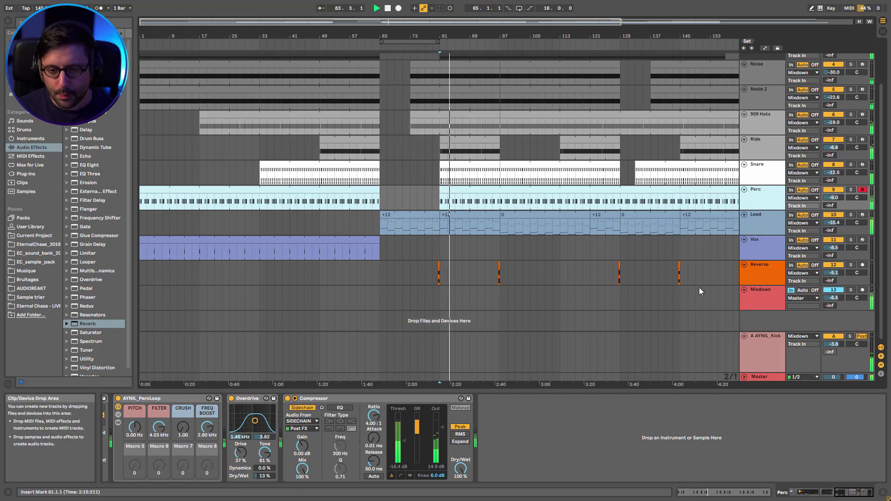
{"action": "left_click", "coordinate": [756, 297]}
{"action": "key", "text": "a"}
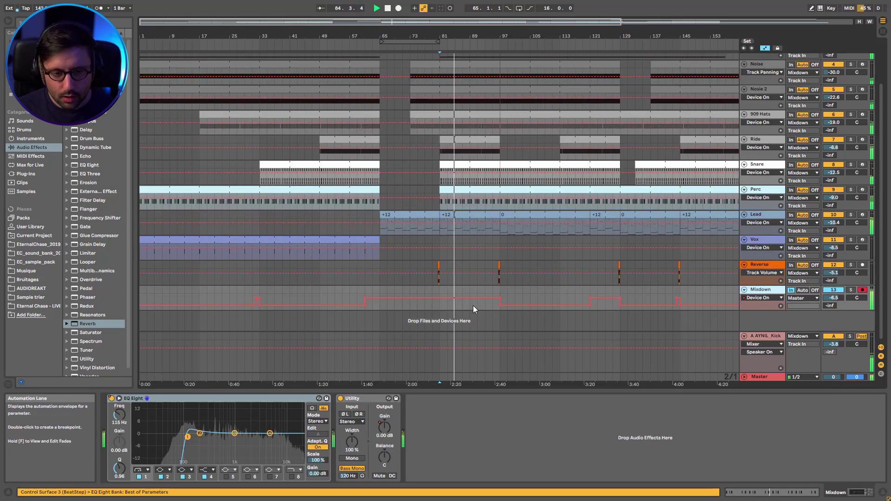
{"action": "key", "text": "space"}
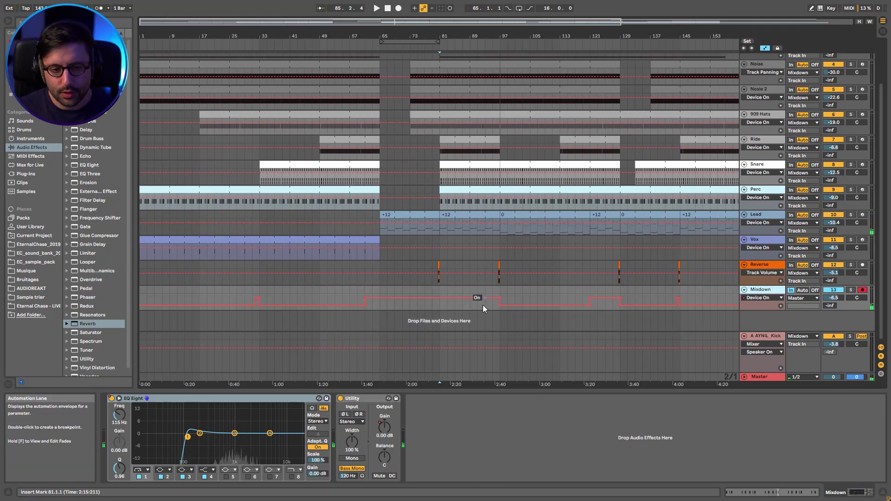
{"action": "left_click", "coordinate": [485, 305]}
{"action": "key", "text": "space"}
Select the untransposed Lead clip between bars 97 and 121 and hide the automation lanes
{"action": "left_click", "coordinate": [506, 216]}
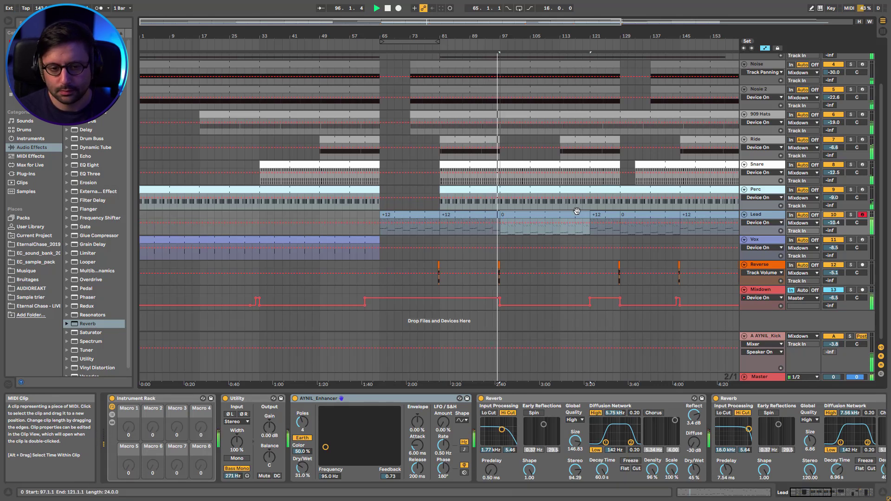
{"action": "left_click_drag", "start_coordinate": [457, 21], "coordinate": [574, 22]}
{"action": "scroll", "coordinate": [514, 209], "scroll_direction": "up", "scroll_amount": 2}
{"action": "scroll", "coordinate": [514, 209], "scroll_direction": "up", "scroll_amount": 1}
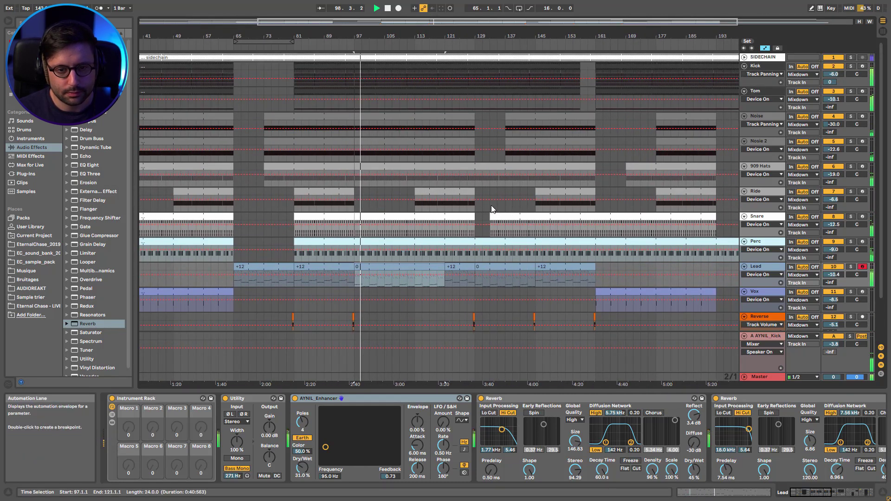
{"action": "key", "text": "a"}
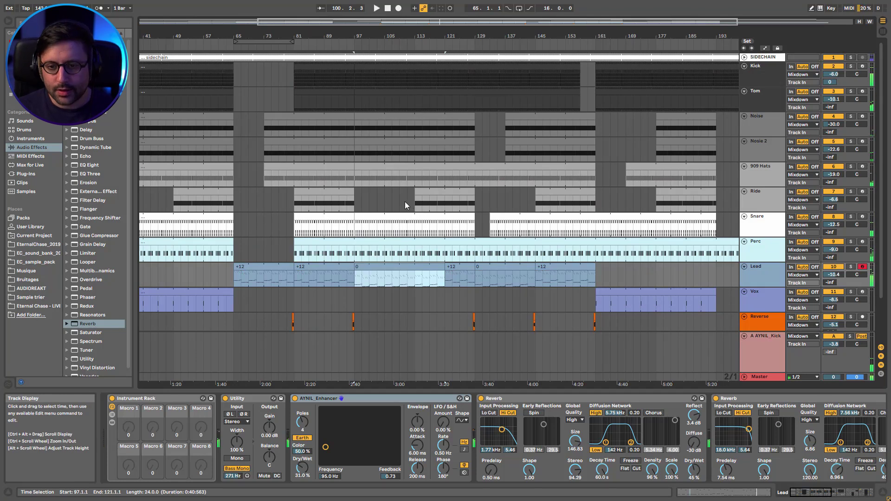
Play the Ride entry at bar 113 and the +12 Lead clip from bar 121
{"action": "left_click", "coordinate": [405, 202]}
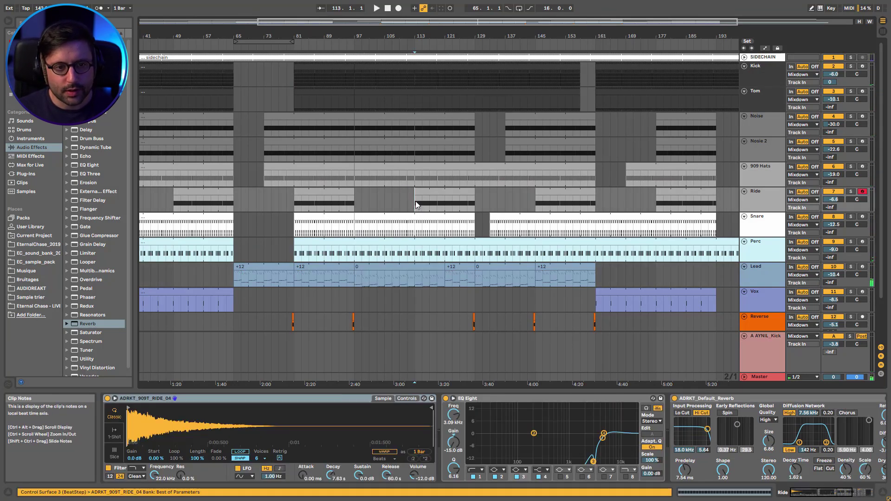
{"action": "key", "text": "space"}
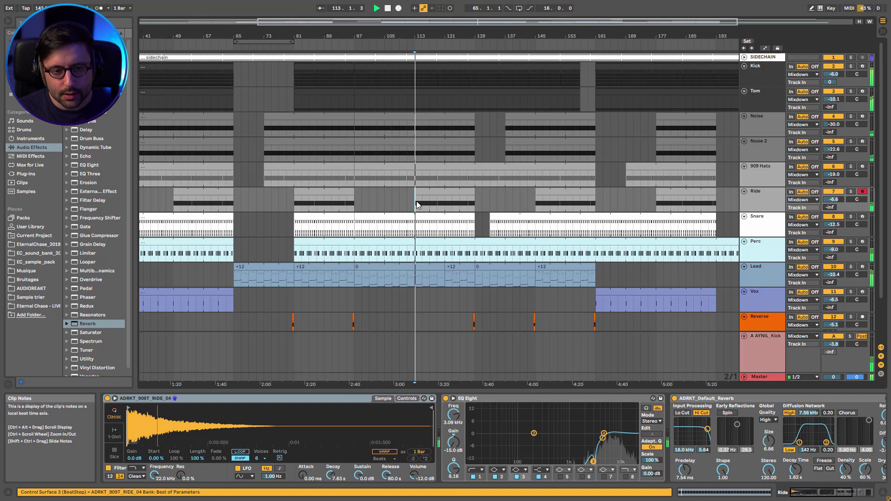
{"action": "key", "text": "space"}
{"action": "left_click", "coordinate": [446, 203]}
{"action": "left_click", "coordinate": [455, 267]}
{"action": "key", "text": "space"}
Show the automation lanes and examine the Mixdown track's Device On curve around the Lead clip at bars 121 to 129
{"action": "scroll", "coordinate": [474, 249], "scroll_direction": "down", "scroll_amount": 3}
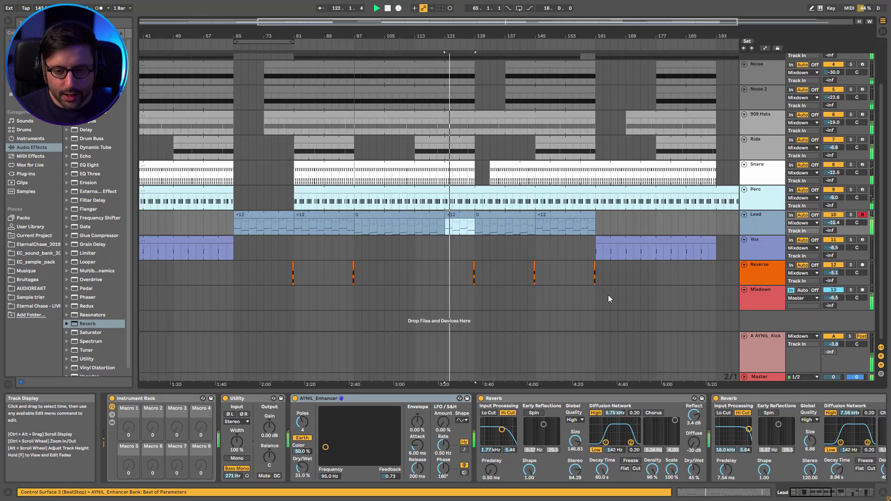
{"action": "key", "text": "a"}
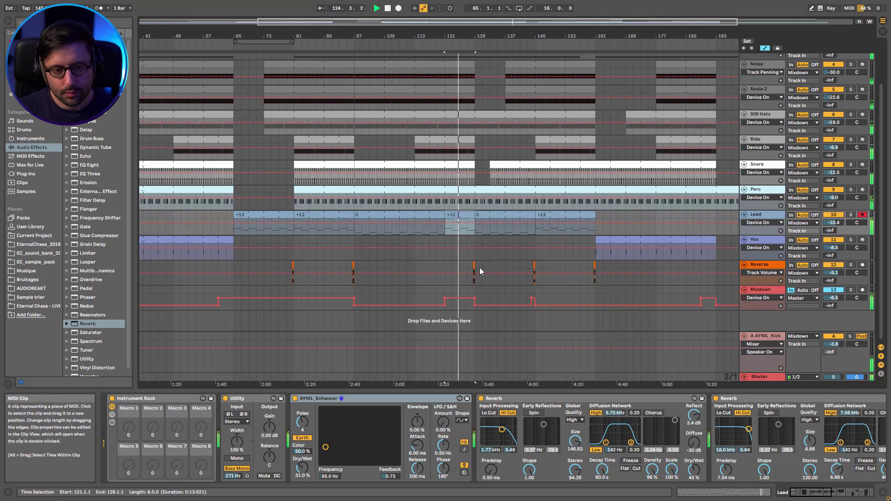
{"action": "key", "text": "space"}
{"action": "scroll", "coordinate": [457, 274], "scroll_direction": "up", "scroll_amount": 2}
{"action": "scroll", "coordinate": [459, 284], "scroll_direction": "down", "scroll_amount": 2}
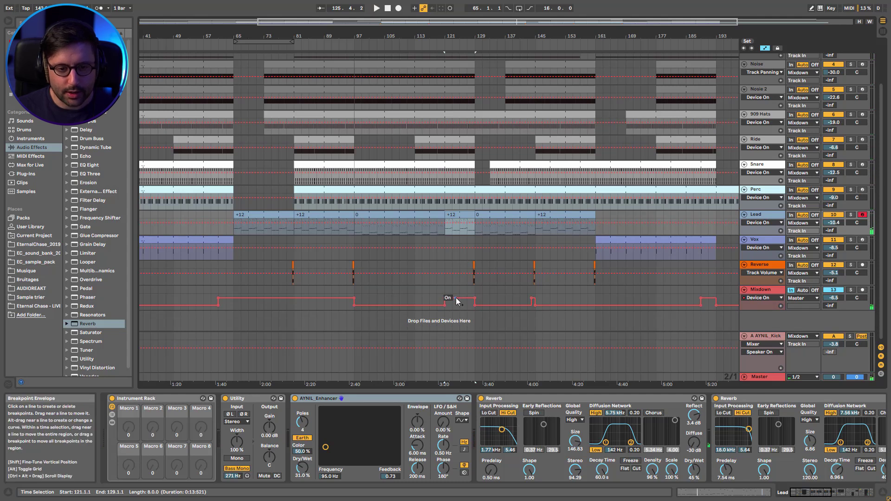
{"action": "scroll", "coordinate": [470, 235], "scroll_direction": "up", "scroll_amount": 2}
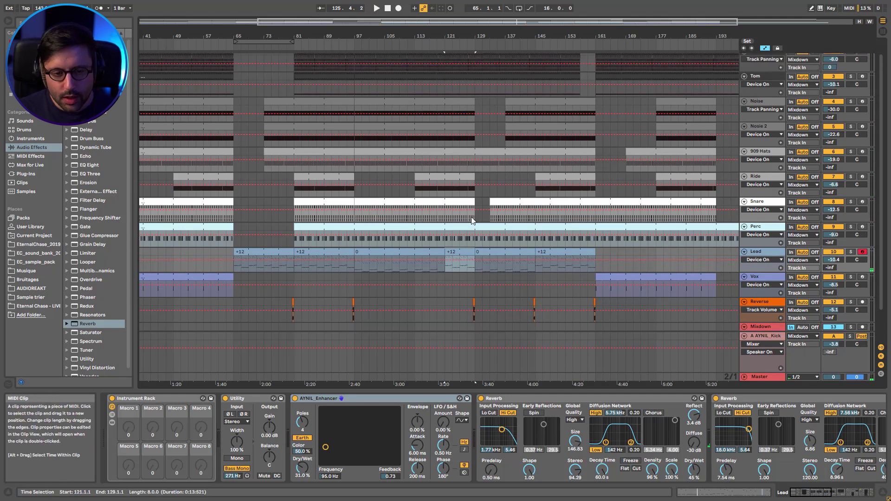
{"action": "scroll", "coordinate": [472, 220], "scroll_direction": "down", "scroll_amount": 2}
{"action": "scroll", "coordinate": [488, 155], "scroll_direction": "up", "scroll_amount": 3}
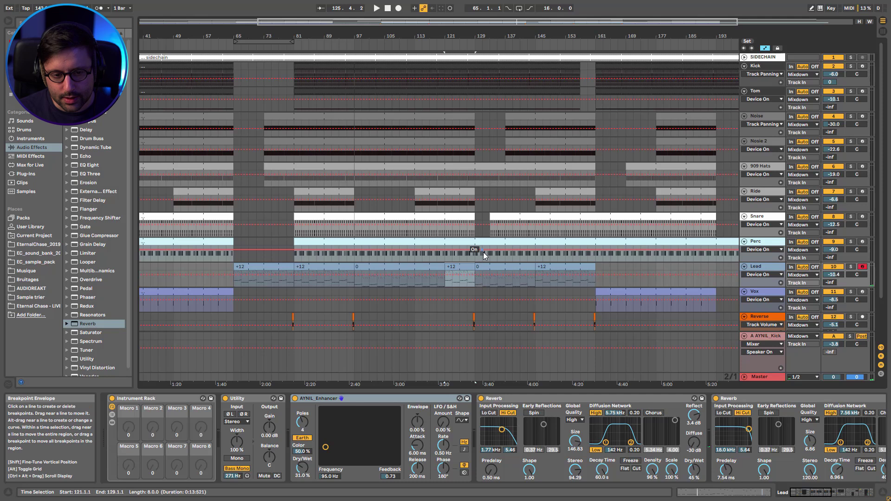
Play the transition into bar 129 from bar 127
{"action": "left_click", "coordinate": [483, 271]}
{"action": "left_click", "coordinate": [467, 304]}
{"action": "key", "text": "space"}
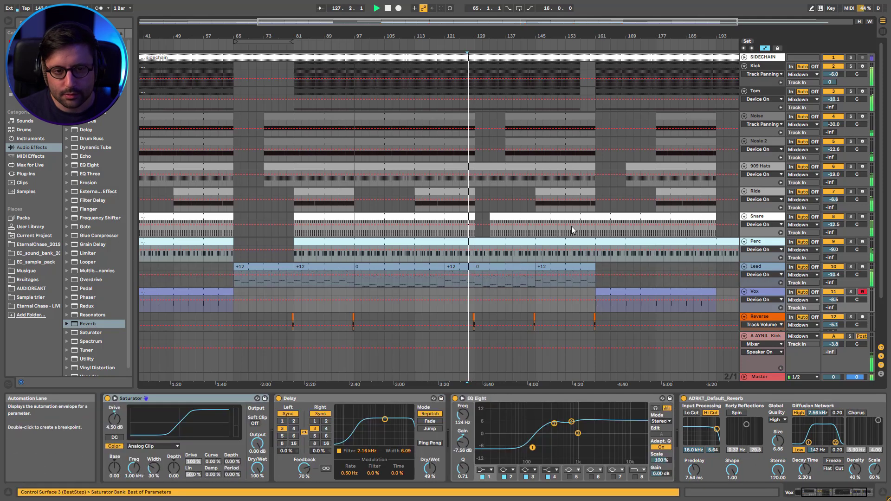
{"action": "left_click_drag", "start_coordinate": [547, 25], "coordinate": [418, 27]}
{"action": "left_click_drag", "start_coordinate": [473, 20], "coordinate": [440, 16]}
{"action": "key", "text": "space"}
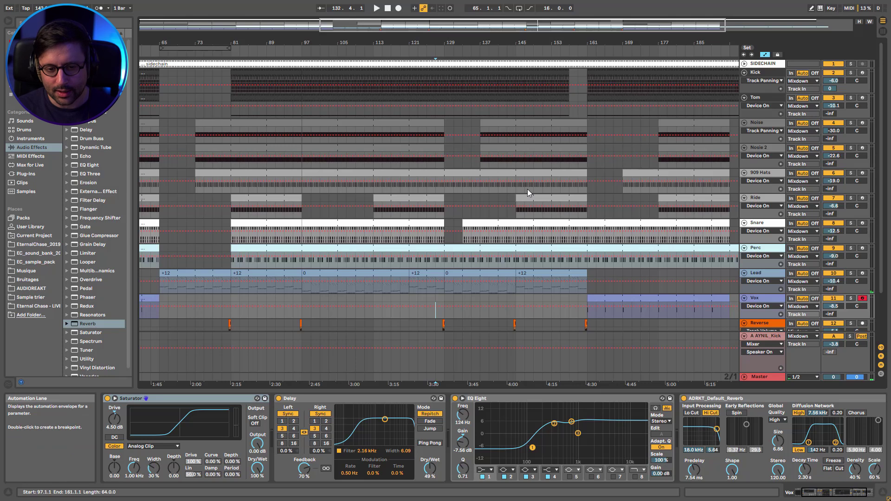
Play the transition into bar 145 from bar 143 and select the +12 Lead clip at bars 145 to 161
{"action": "left_click", "coordinate": [510, 218]}
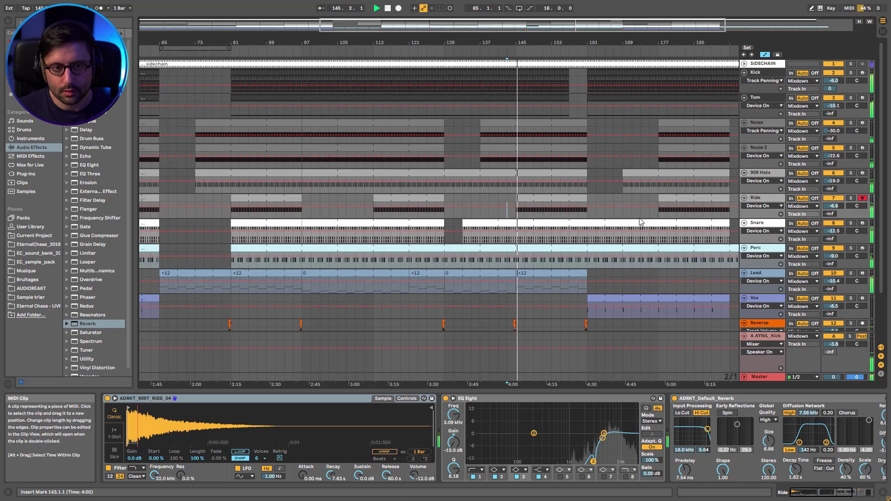
{"action": "left_click_drag", "start_coordinate": [497, 26], "coordinate": [605, 35]}
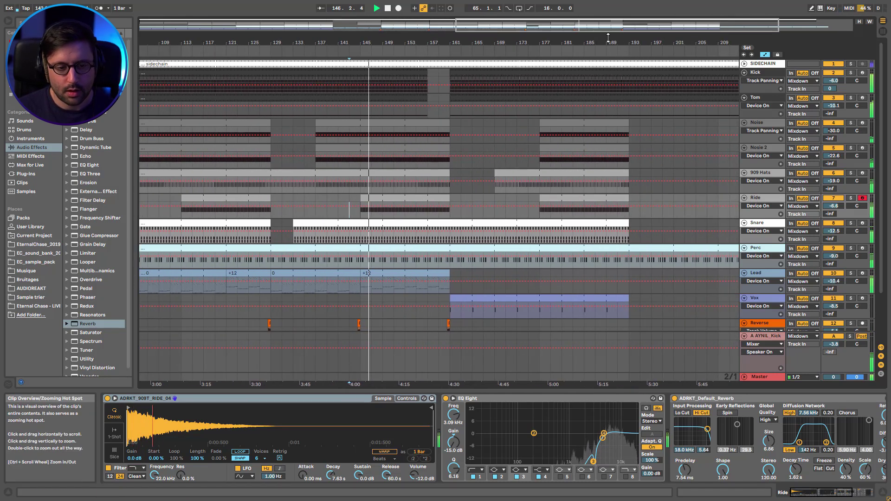
{"action": "key", "text": "space"}
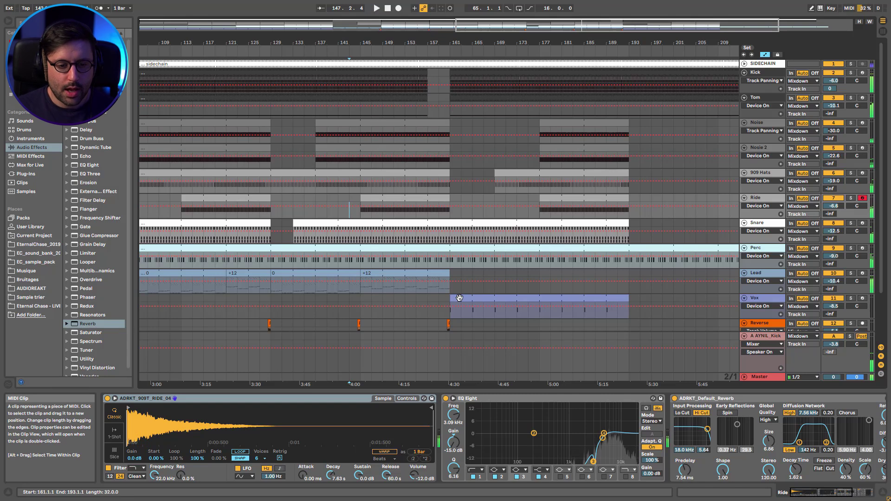
{"action": "left_click", "coordinate": [441, 275]}
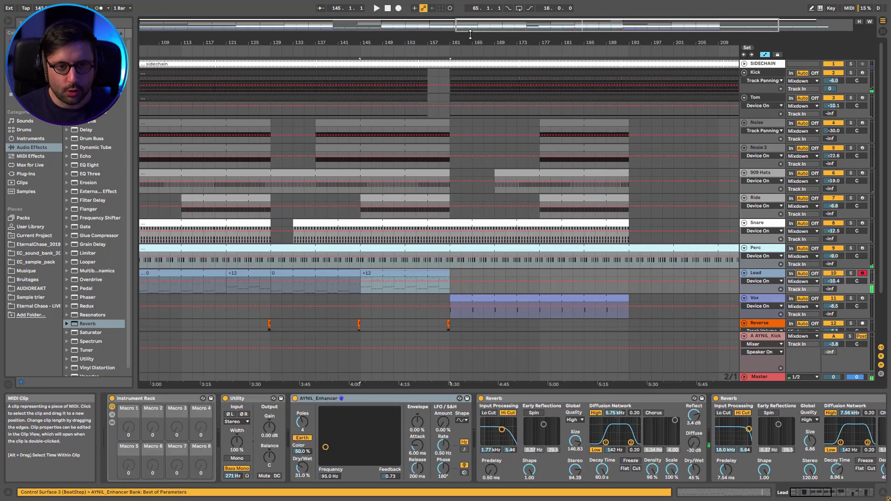
Compare the +12 Lead clips starting at bars 65, 81 and 145
{"action": "left_click_drag", "start_coordinate": [494, 31], "coordinate": [288, 29]}
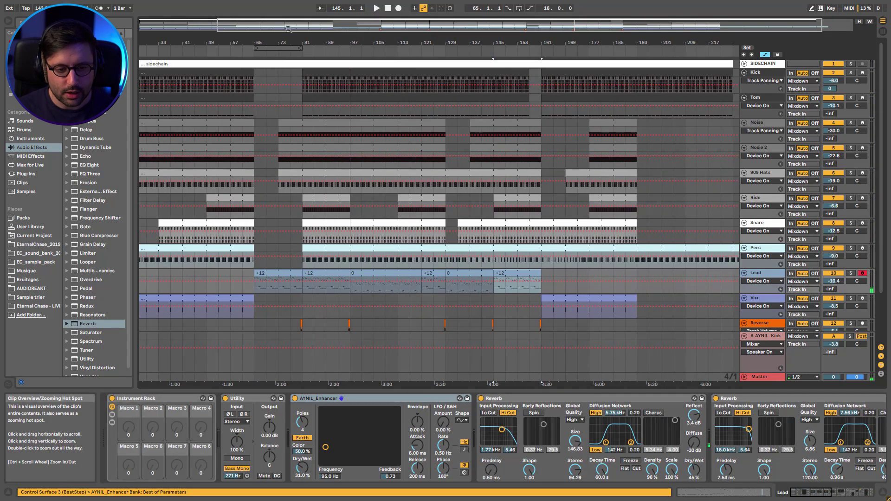
{"action": "left_click", "coordinate": [273, 273]}
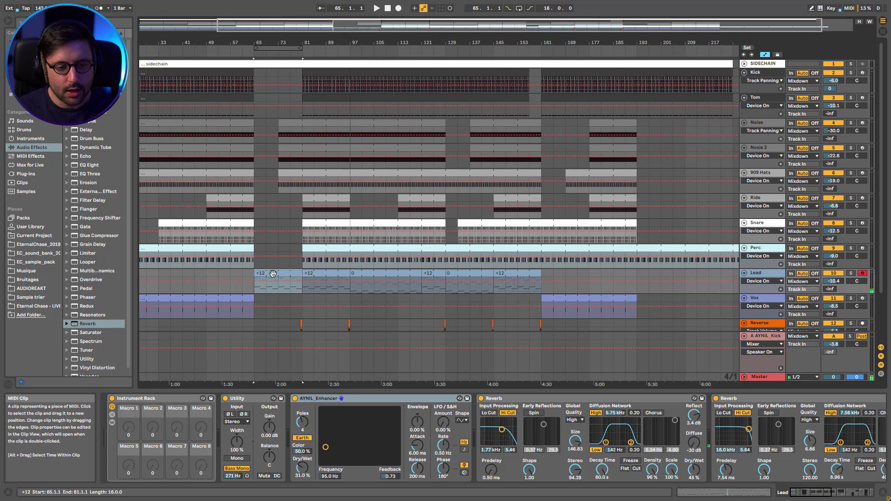
{"action": "left_click", "coordinate": [333, 273]}
{"action": "left_click", "coordinate": [520, 273]}
Play the transition into bar 161, starting from bar 157 and again from bar 160
{"action": "left_click_drag", "start_coordinate": [545, 21], "coordinate": [631, 22]}
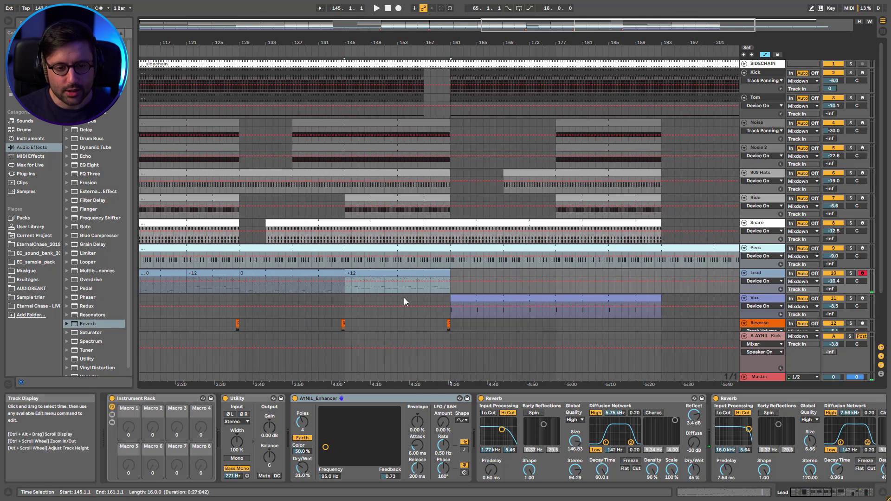
{"action": "left_click", "coordinate": [424, 286]}
{"action": "key", "text": "space"}
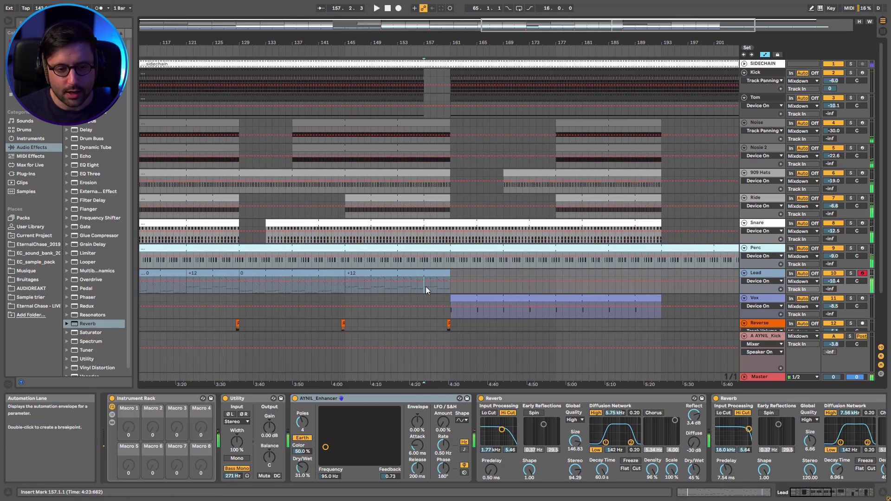
{"action": "left_click", "coordinate": [446, 285]}
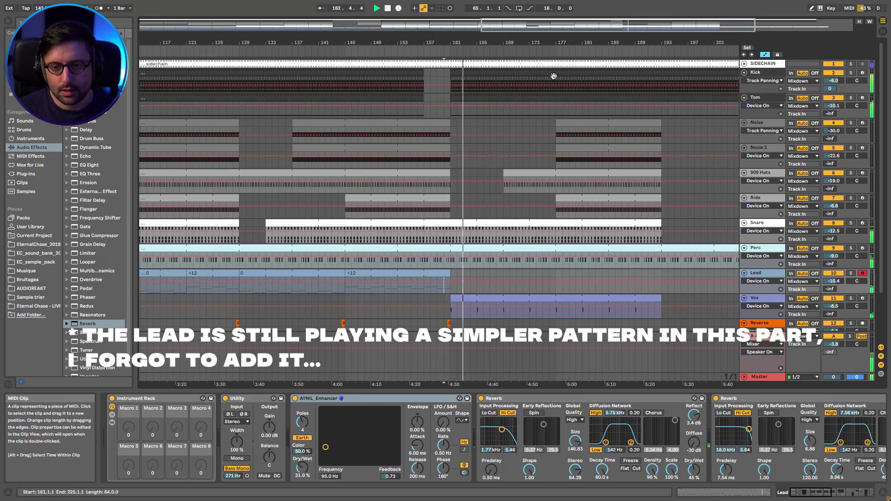
{"action": "left_click_drag", "start_coordinate": [514, 45], "coordinate": [544, 15]}
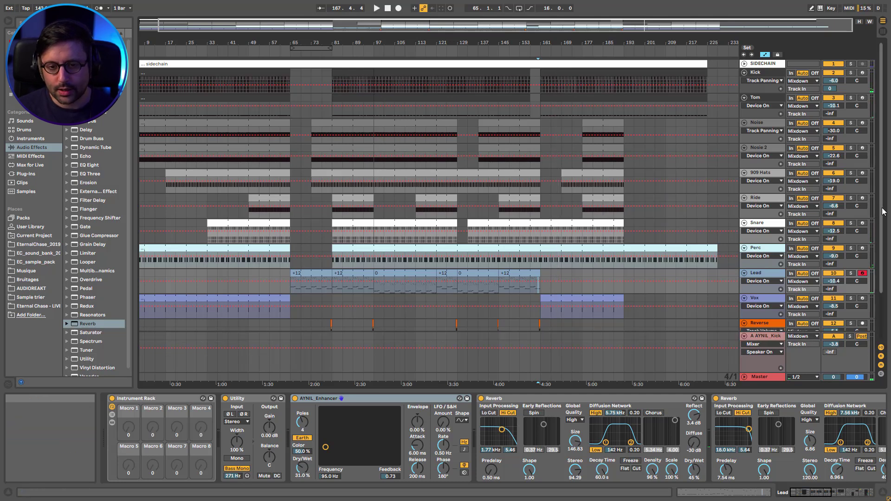
Collapse all tracks and unfold Kick through Mixdown again
{"action": "left_click", "coordinate": [745, 194], "text": "alt"}
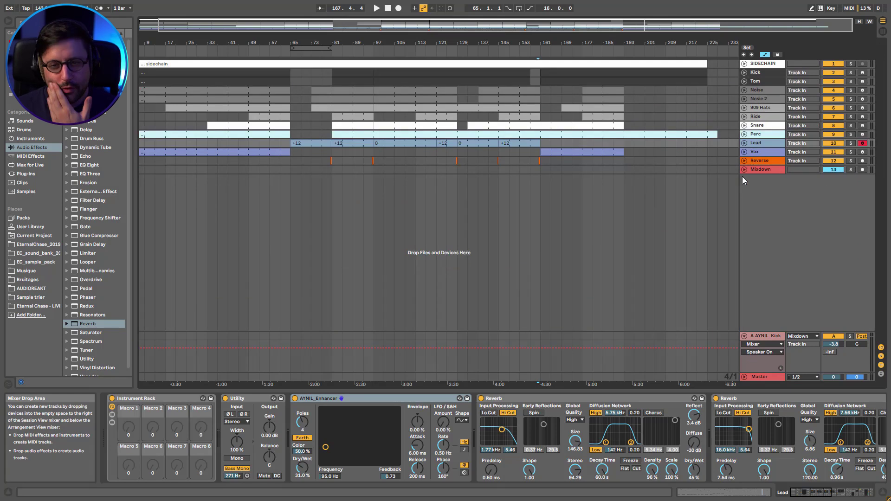
{"action": "left_click", "coordinate": [755, 73]}
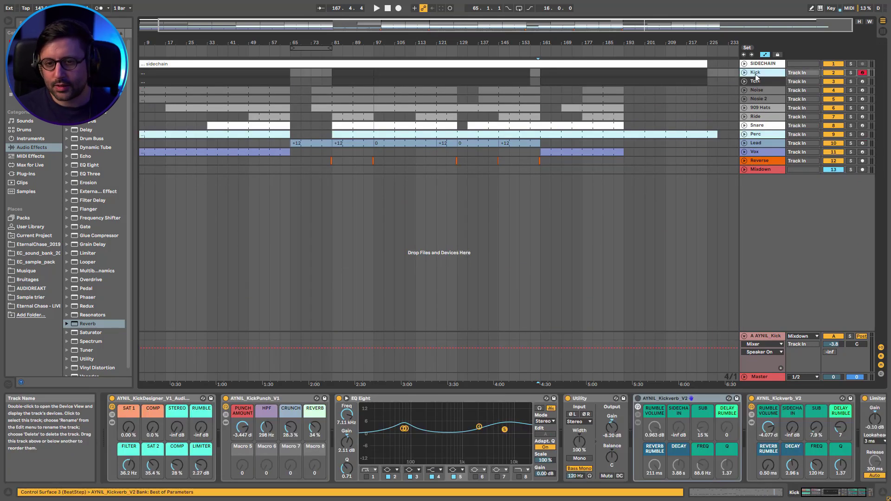
{"action": "left_click", "coordinate": [761, 163], "text": "shift"}
{"action": "left_click", "coordinate": [763, 170], "text": "shift"}
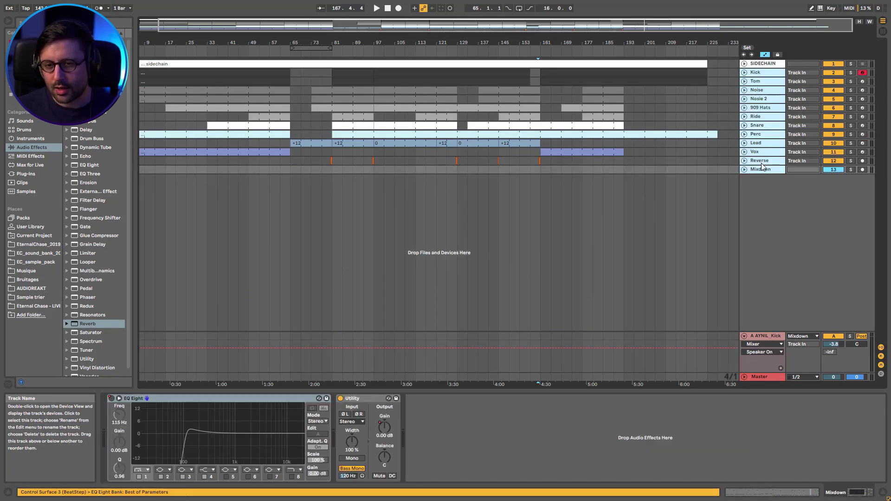
{"action": "key", "text": "alt+u"}
Examine the EQ Eight, Overdrive and ADRKT_Default_Reverb devices on the 909 Hats track
{"action": "left_click", "coordinate": [765, 183]}
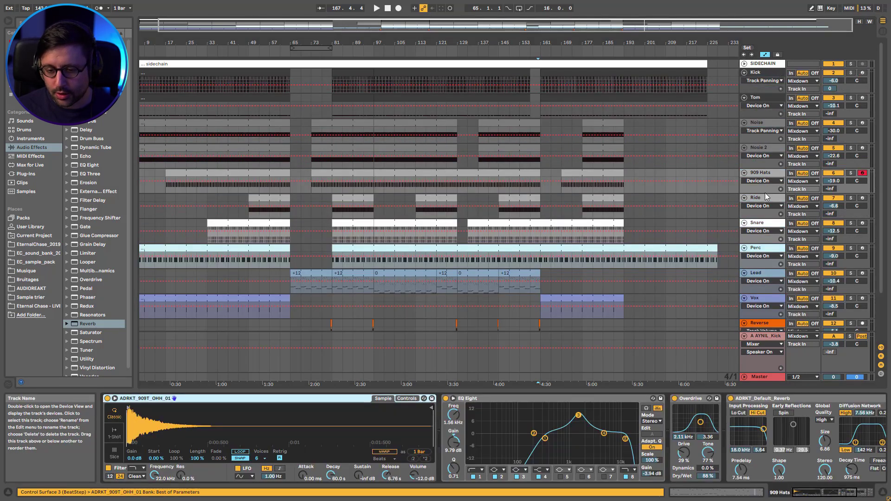
{"action": "left_click", "coordinate": [826, 494]}
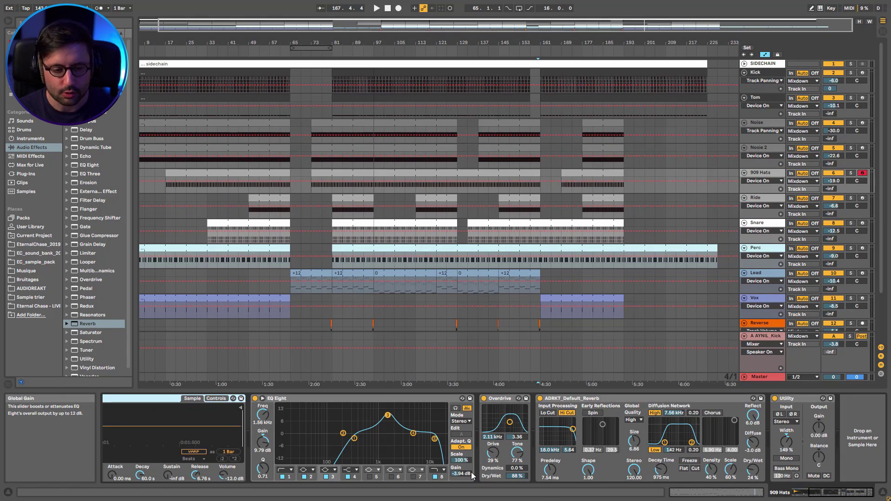
{"action": "left_click", "coordinate": [388, 416]}
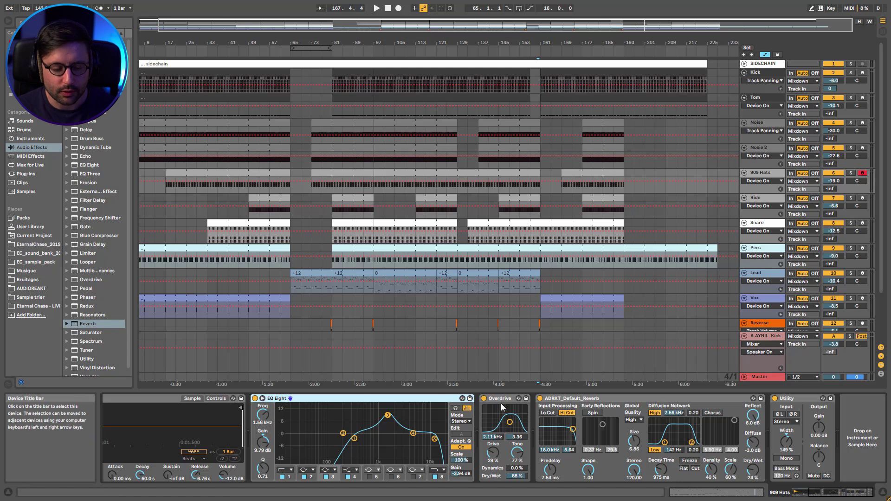
{"action": "left_click", "coordinate": [577, 400]}
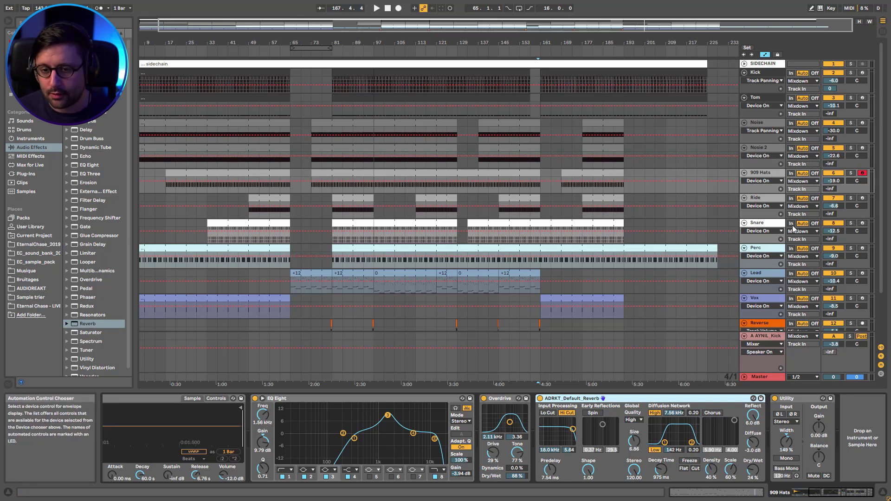
Compare the device chains of the Mixdown and Master tracks and select the ADRKT_IRT_MasteringChain rack
{"action": "scroll", "coordinate": [793, 228], "scroll_direction": "down", "scroll_amount": 5}
{"action": "left_click", "coordinate": [770, 293]}
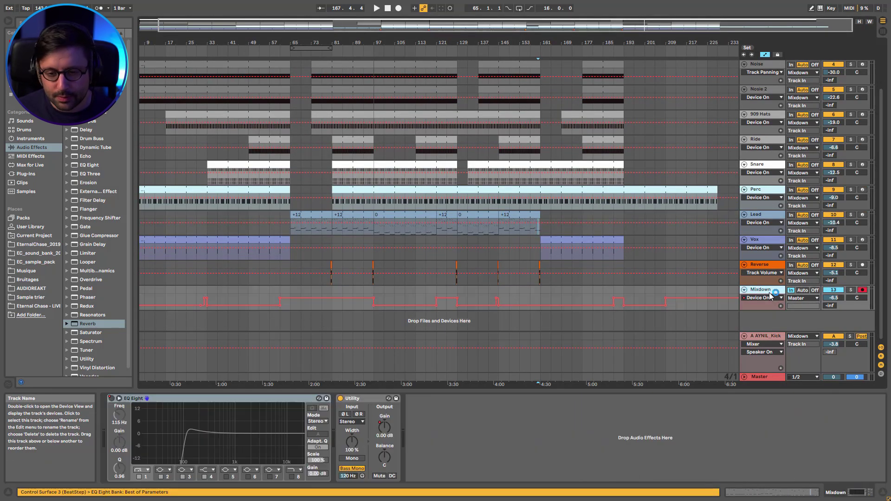
{"action": "left_click", "coordinate": [767, 378]}
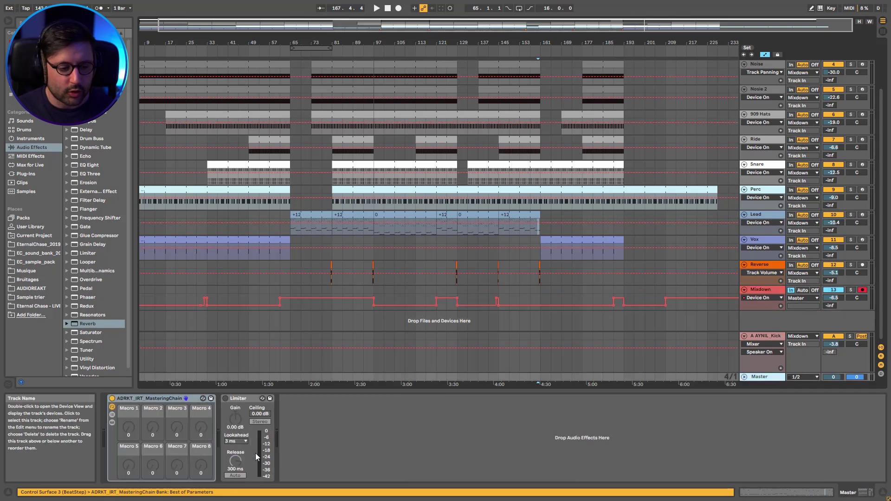
{"action": "left_click", "coordinate": [769, 290]}
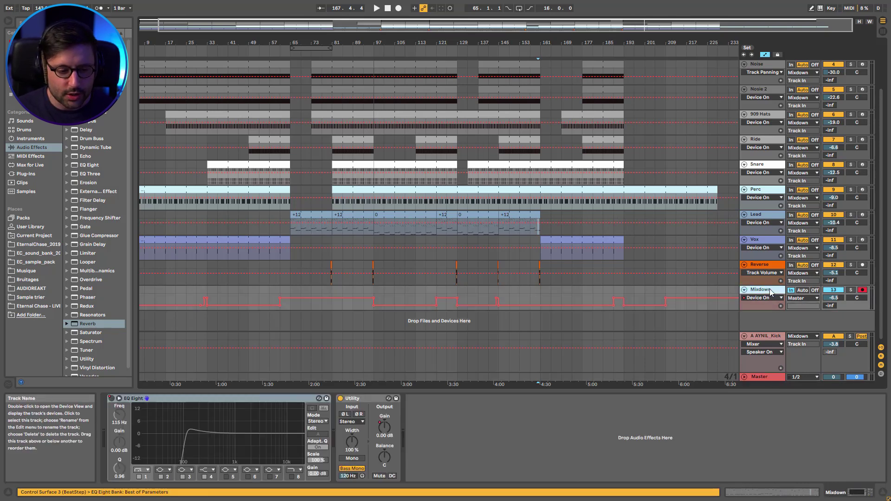
{"action": "double_click", "coordinate": [770, 290]}
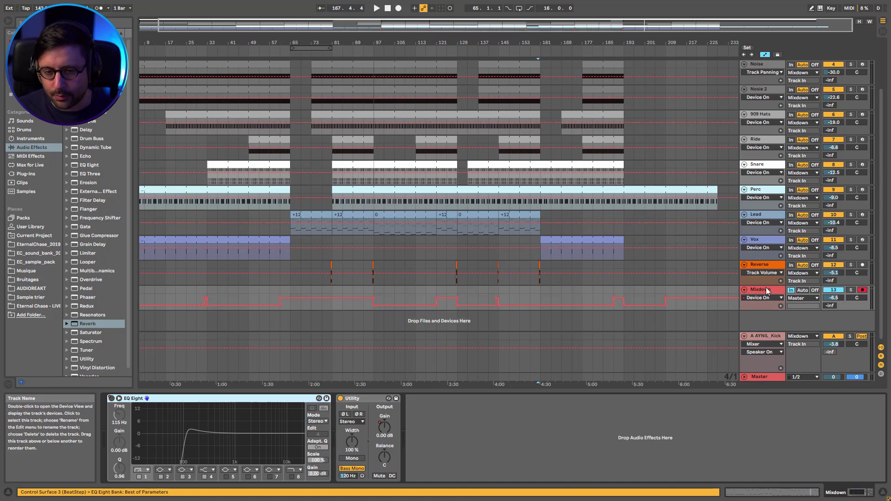
{"action": "left_click", "coordinate": [760, 376]}
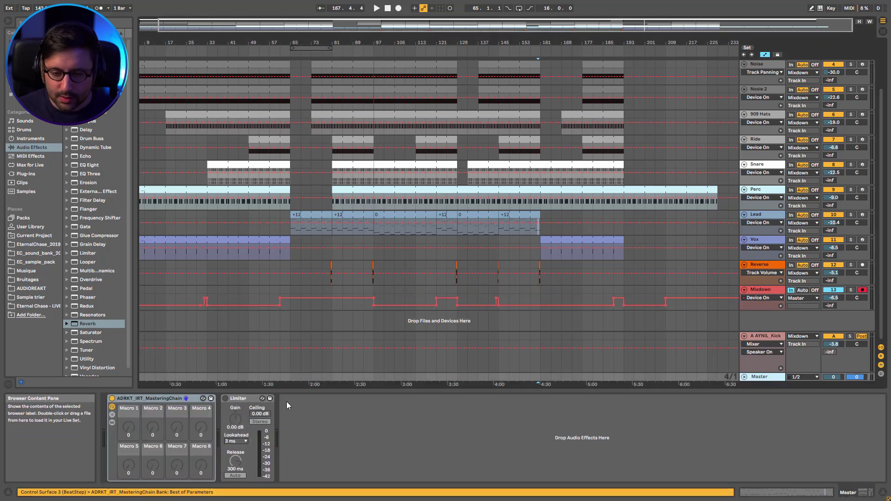
{"action": "left_click", "coordinate": [168, 399]}
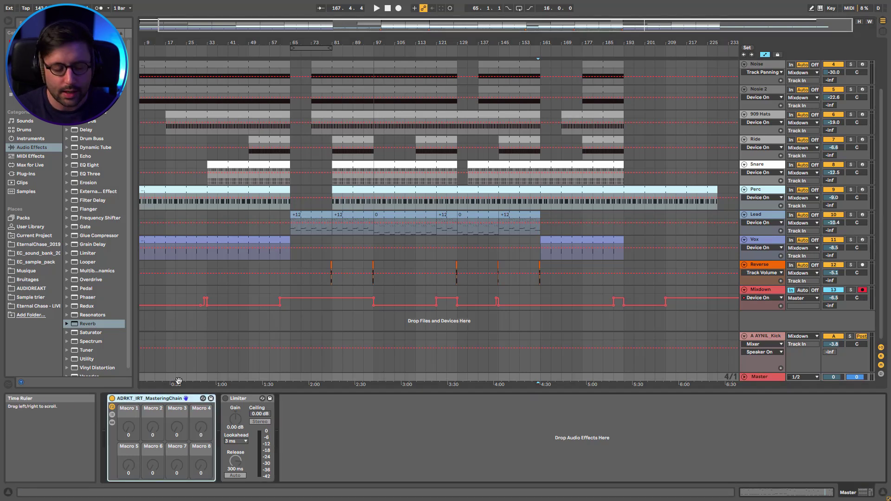
Reveal the devices inside the ADRKT_IRT_MasteringChain rack and examine them from Utility through to the limiters
{"action": "left_click", "coordinate": [112, 422]}
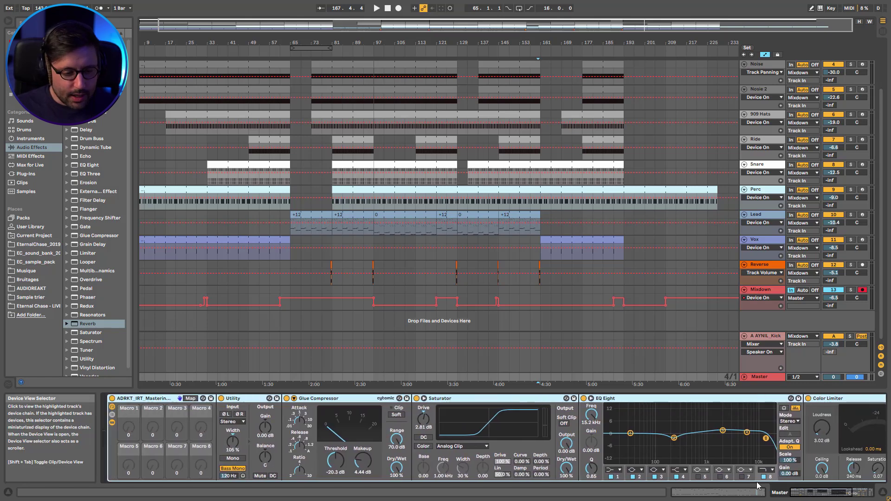
{"action": "left_click", "coordinate": [325, 399]}
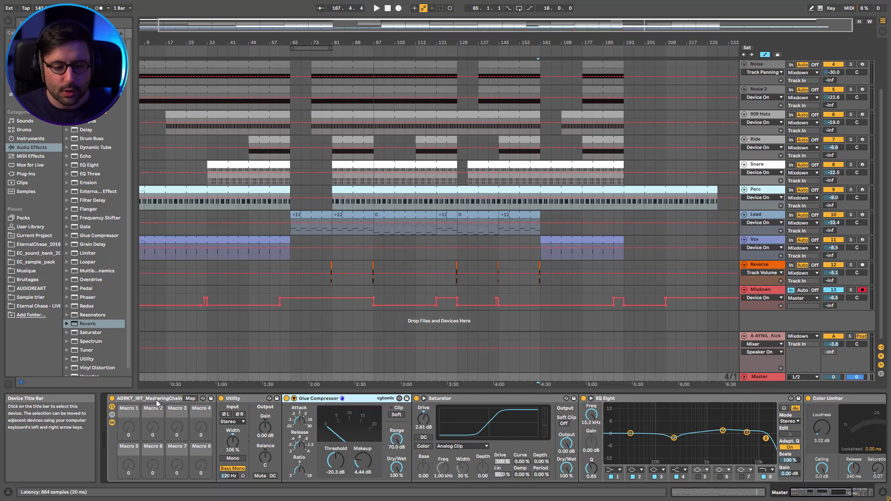
{"action": "left_click", "coordinate": [835, 494]}
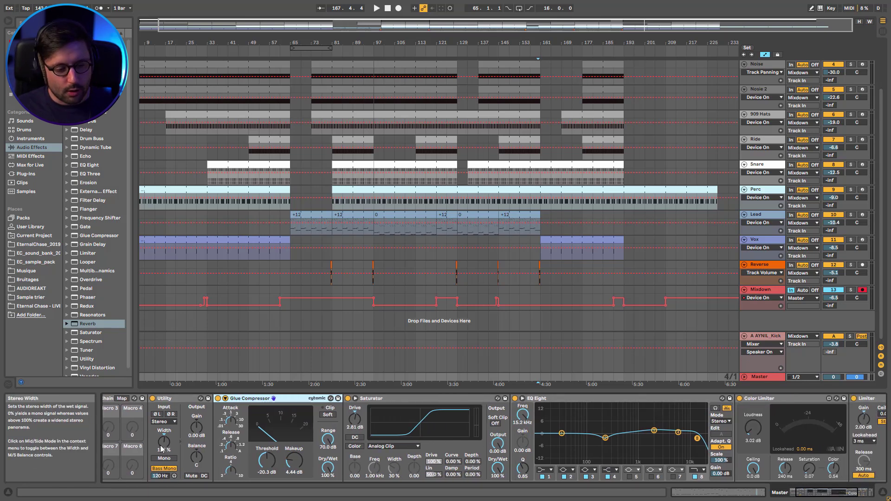
Play from bar 101 and switch on the mastering rack's Glue Compressor, Saturator and EQ Eight one by one
{"action": "left_click", "coordinate": [385, 297]}
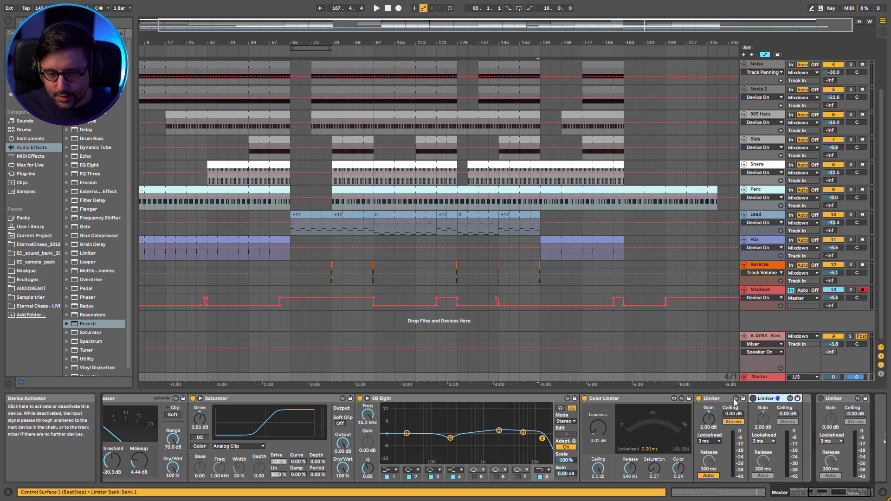
{"action": "key", "text": "space"}
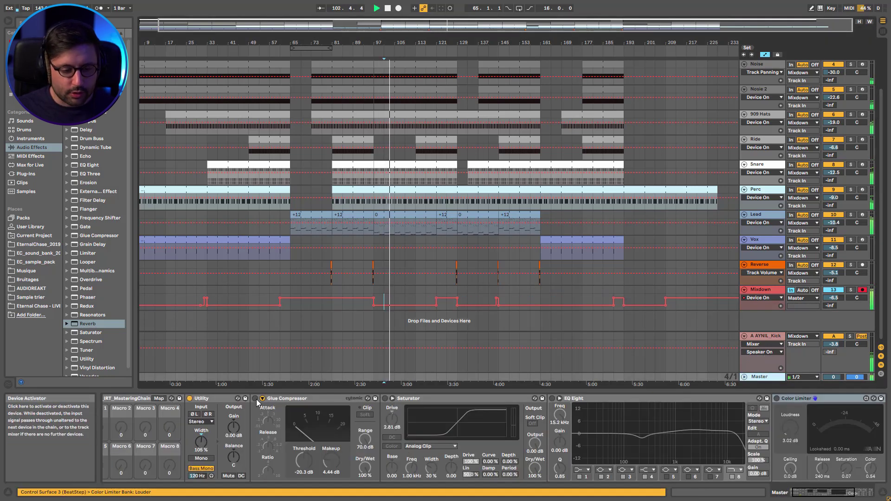
{"action": "left_click", "coordinate": [255, 399]}
{"action": "left_click", "coordinate": [385, 399]}
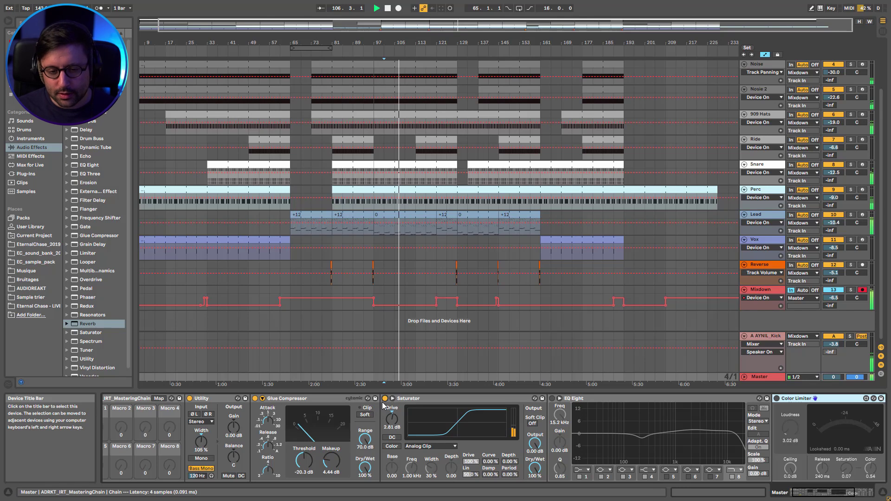
{"action": "left_click", "coordinate": [552, 399]}
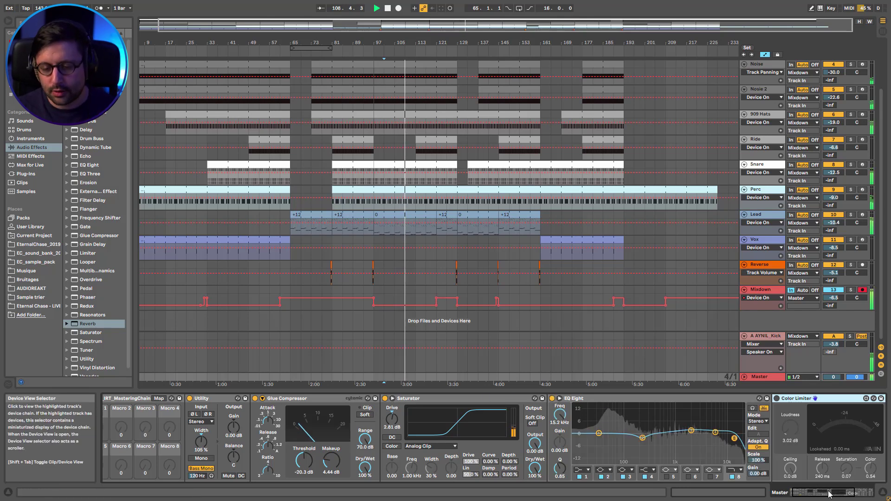
Switch on the two limiters after the Color Limiter in the mastering rack and listen from bar 101
{"action": "left_click_drag", "start_coordinate": [829, 494], "coordinate": [850, 494]}
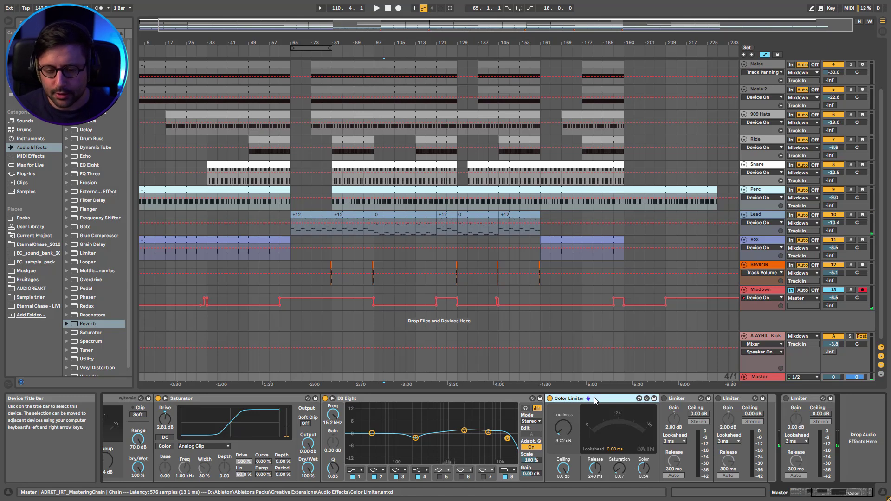
{"action": "key", "text": "space"}
{"action": "left_click", "coordinate": [664, 398]}
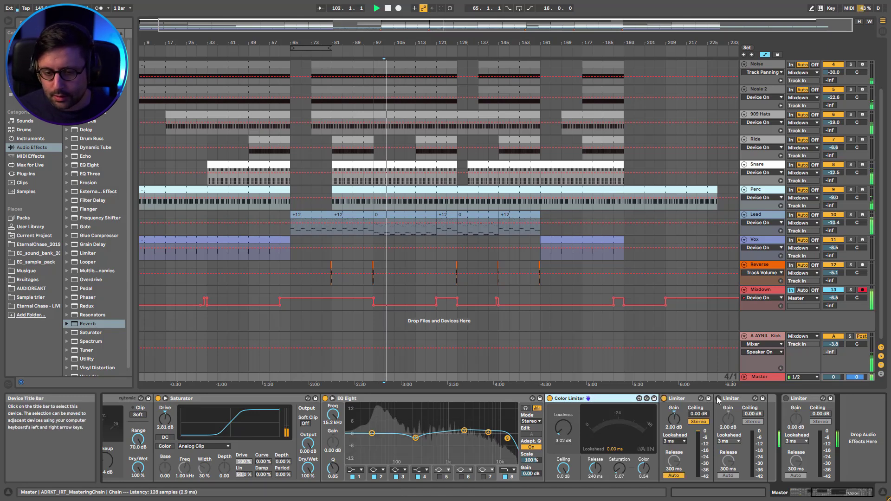
{"action": "left_click", "coordinate": [718, 399]}
{"action": "key", "text": "space"}
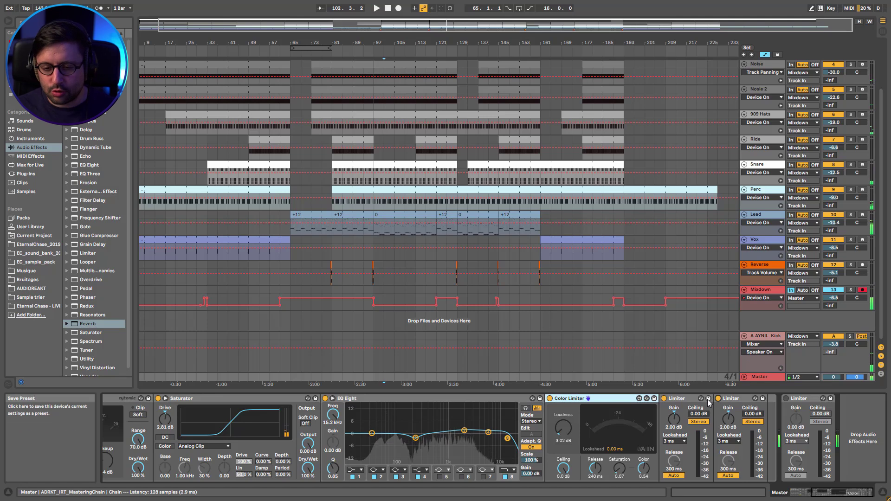
{"action": "key", "text": "space"}
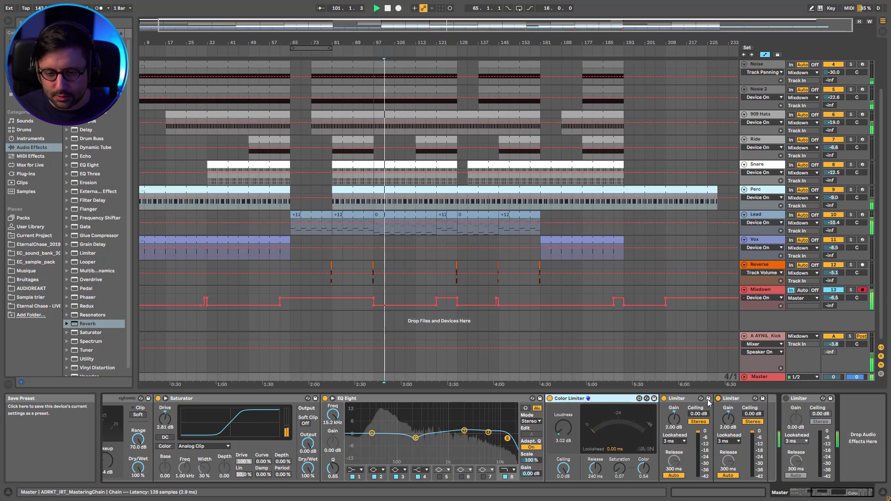
{"action": "key", "text": "space"}
Hide the devices inside the ADRKT_IRT_MasteringChain rack and view the Ride track's devices alongside the Master chain
{"action": "left_click", "coordinate": [793, 497]}
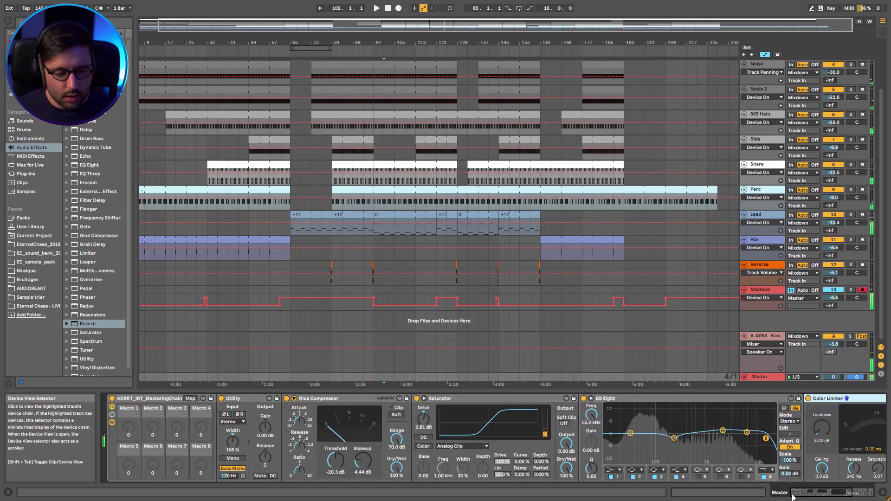
{"action": "left_click", "coordinate": [112, 423]}
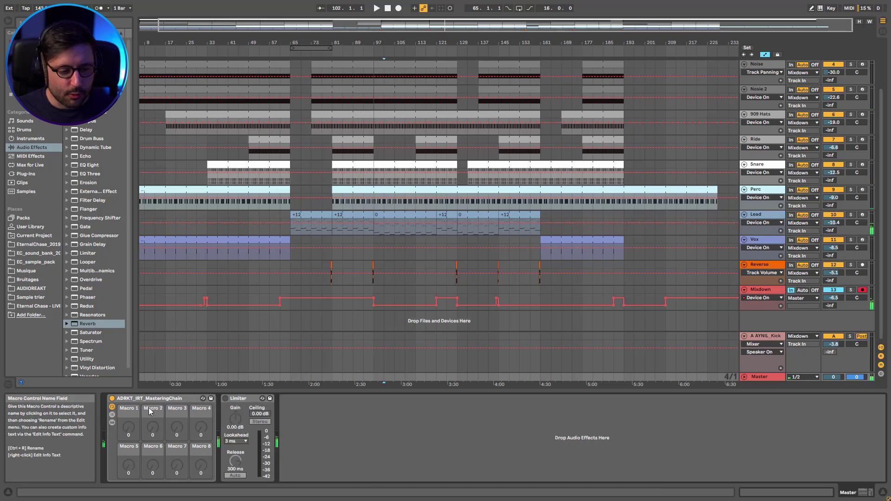
{"action": "left_click", "coordinate": [149, 401]}
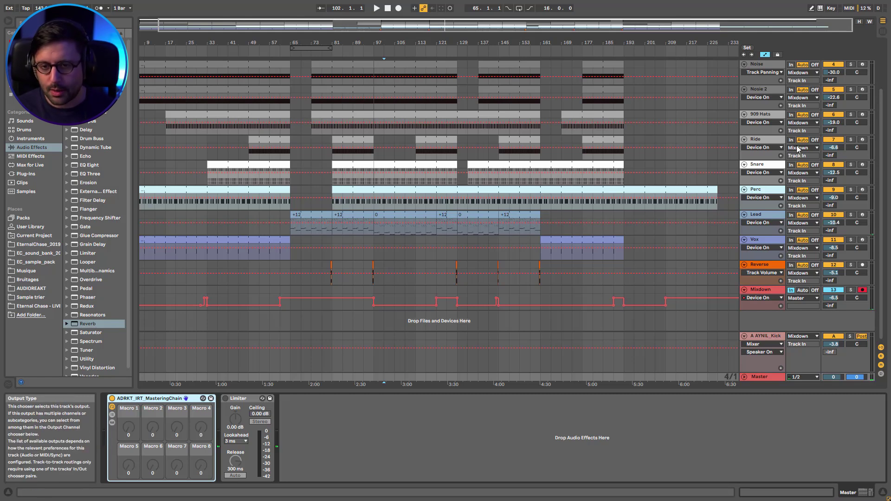
{"action": "left_click", "coordinate": [772, 142]}
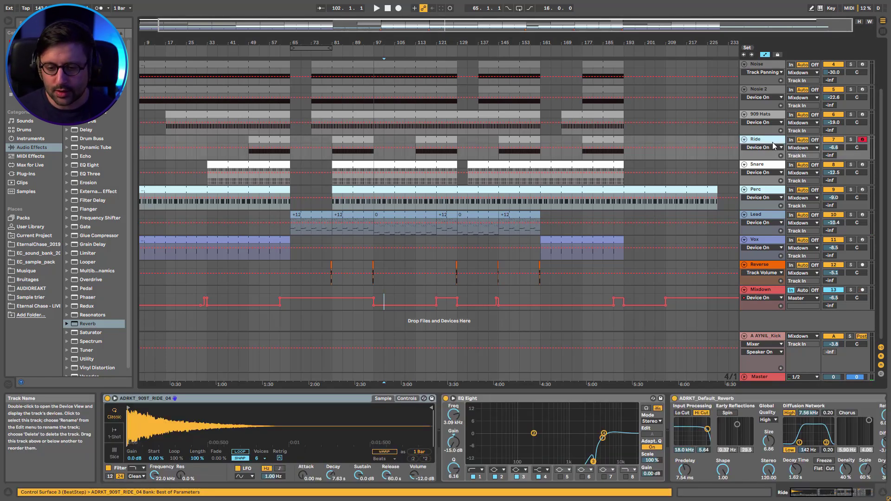
{"action": "left_click", "coordinate": [758, 377]}
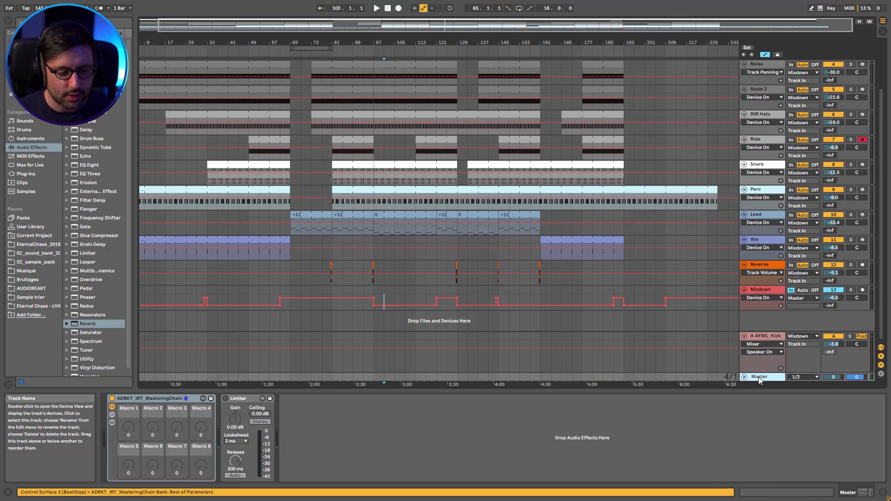